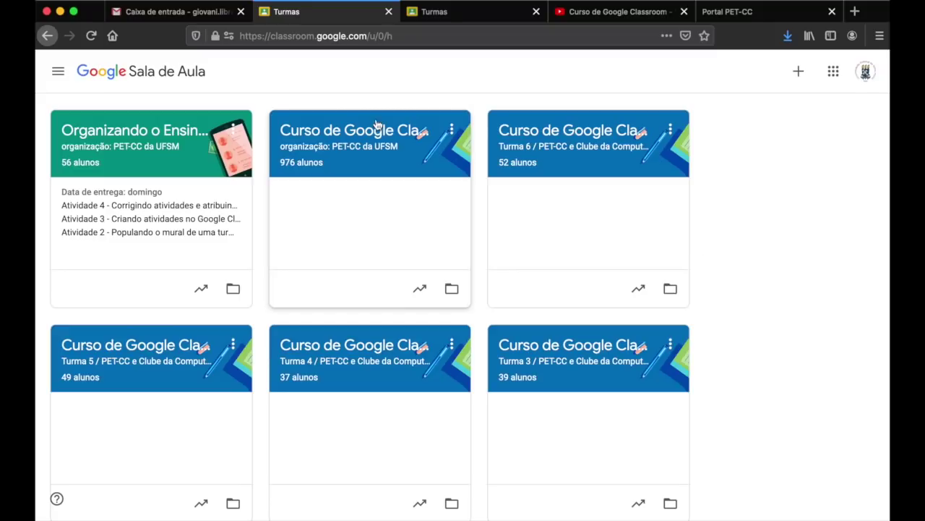
# - Select the classroom.google.com address and scroll through the six class cards on the home page
pyautogui.click(269, 35)
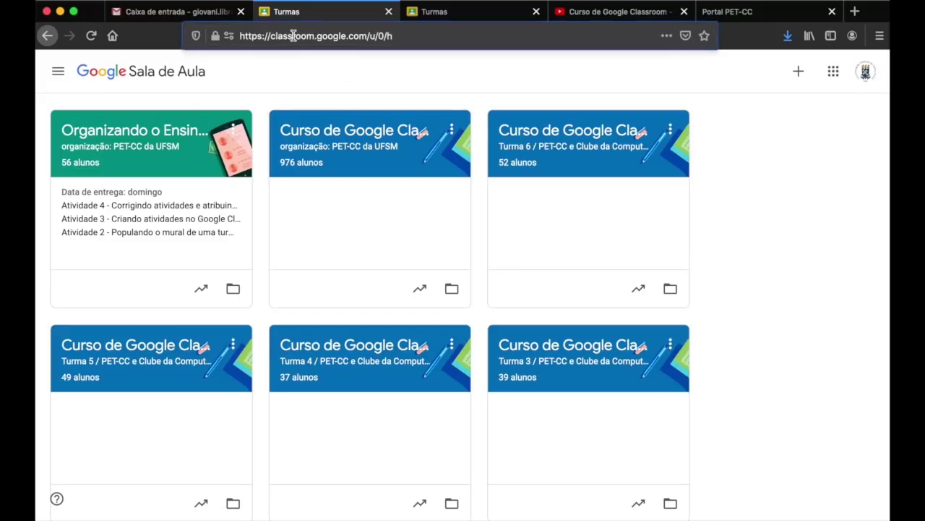
pyautogui.doubleClick(285, 36)
pyautogui.moveTo(285, 36); pyautogui.dragTo(244, 35)
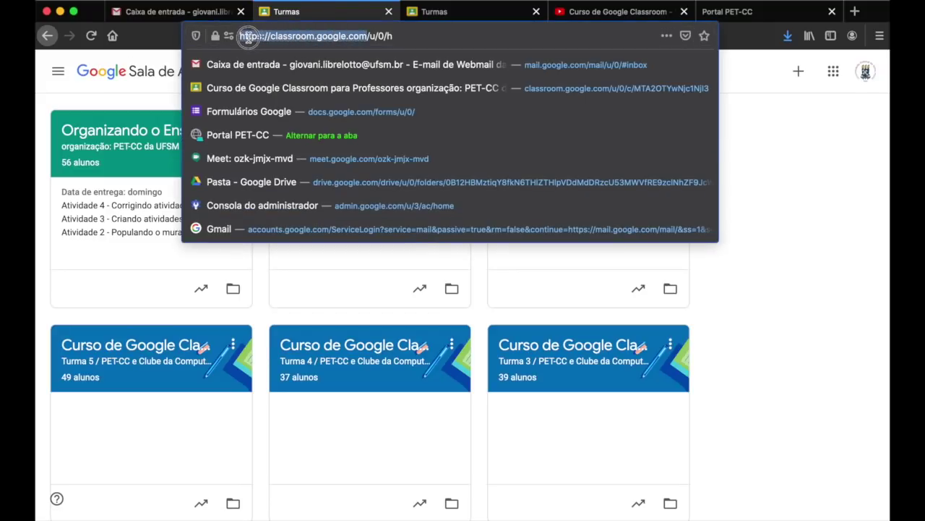
pyautogui.click(810, 229)
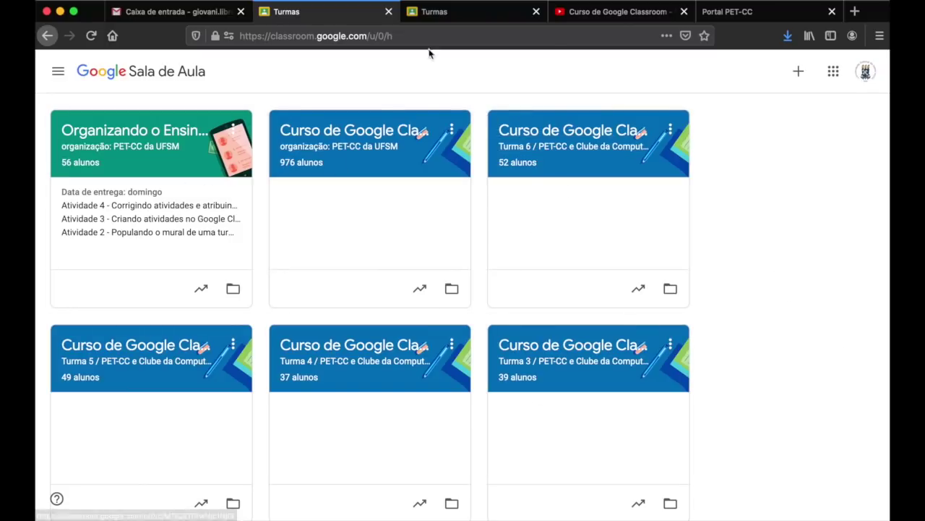
pyautogui.scroll(-1, 727, 424)
pyautogui.scroll(-10, 725, 424)
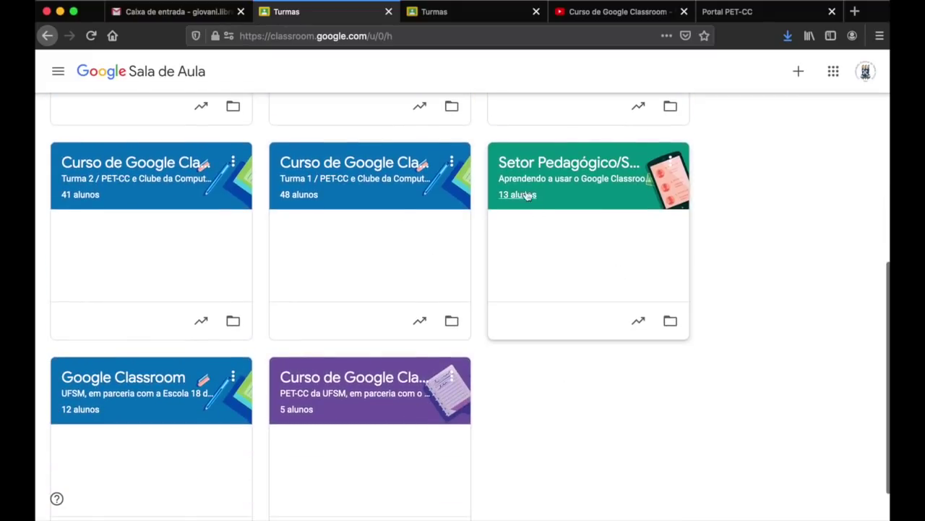
pyautogui.scroll(10, 590, 258)
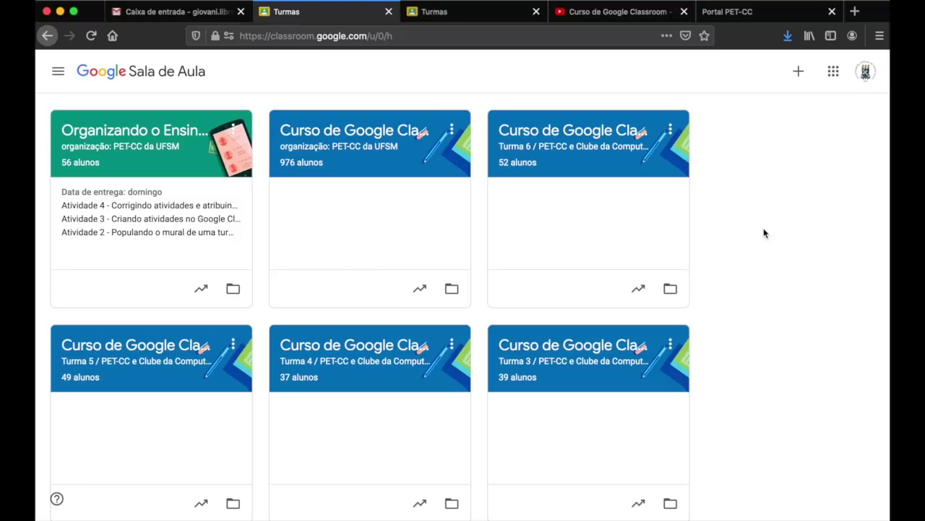
pyautogui.scroll(-6, 765, 233)
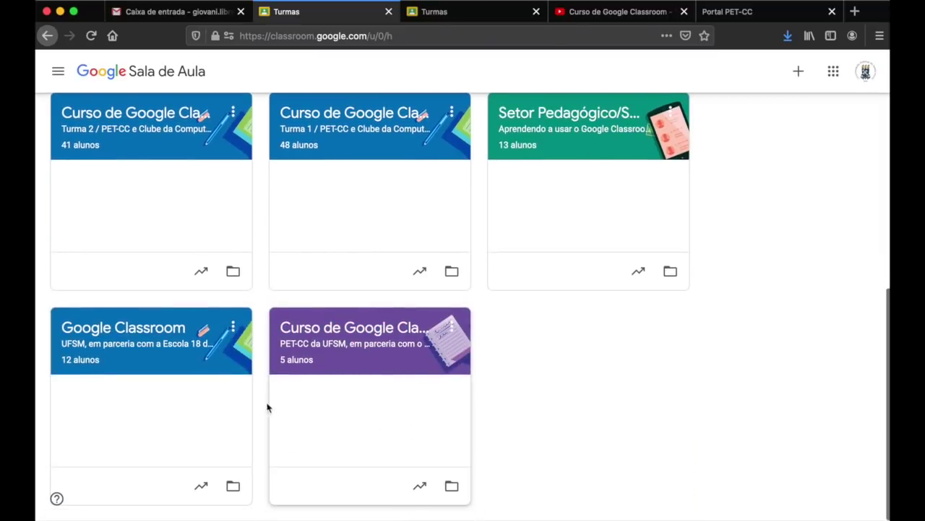
pyautogui.scroll(3, 763, 254)
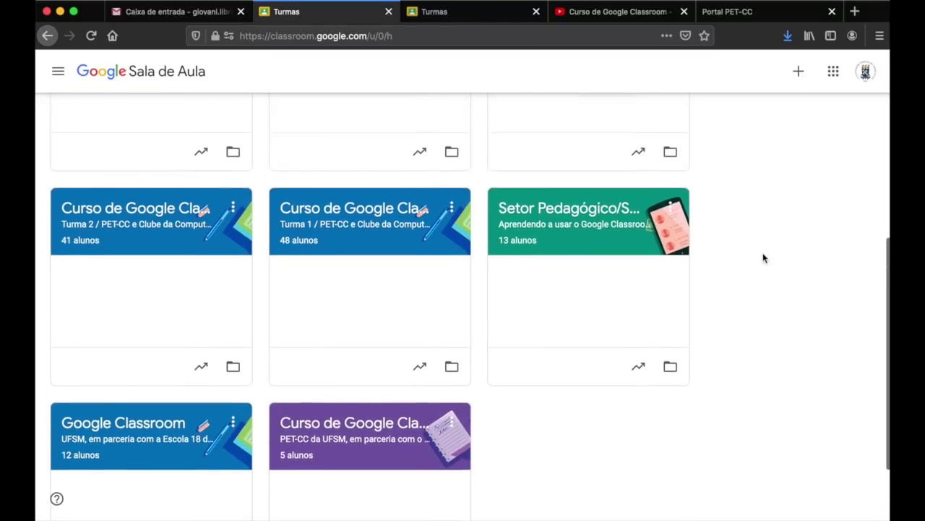
pyautogui.scroll(5, 764, 258)
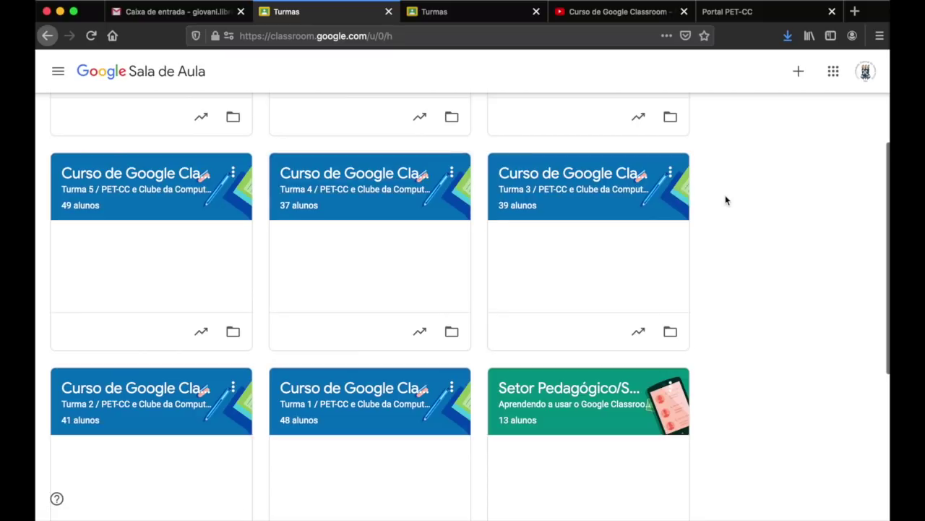
pyautogui.scroll(1, 771, 157)
pyautogui.scroll(4, 771, 156)
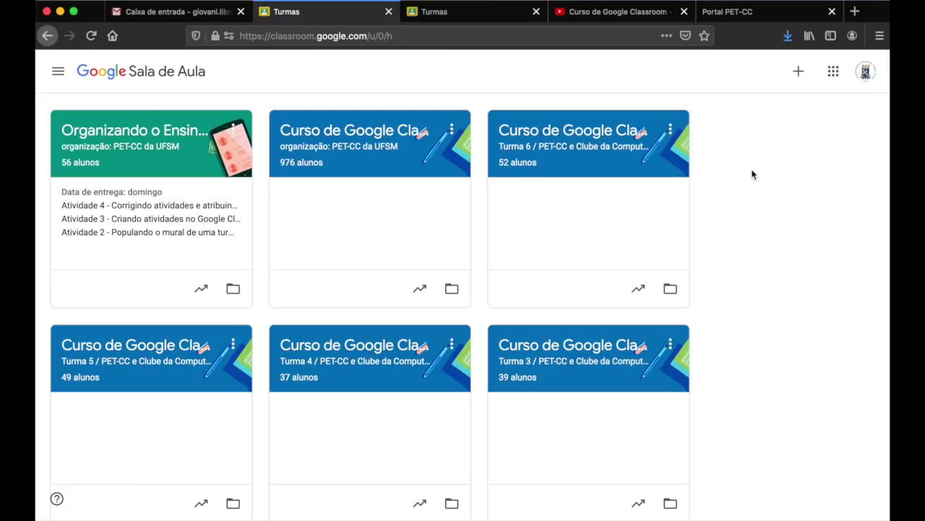
# - Check the signed-in account's e-mail address, then bring up the join-or-create class options
pyautogui.click(865, 70)
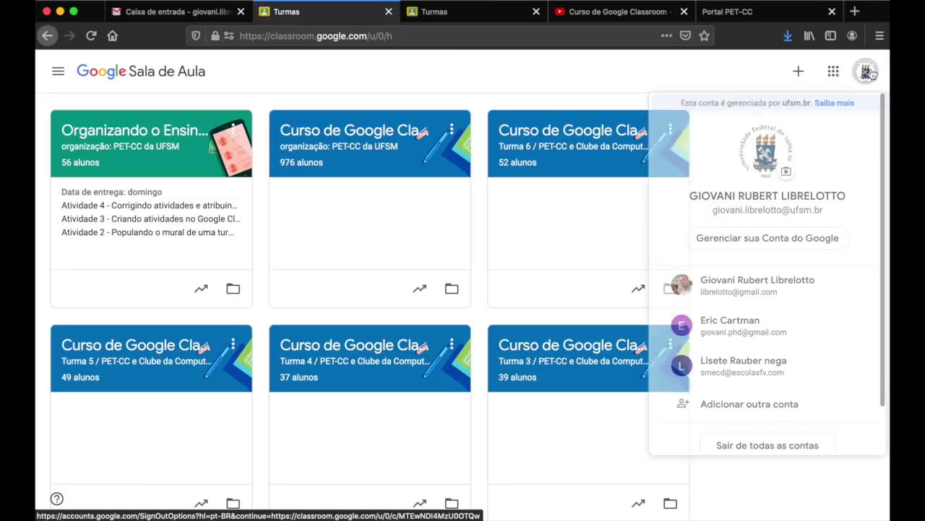
pyautogui.moveTo(714, 209); pyautogui.dragTo(812, 211)
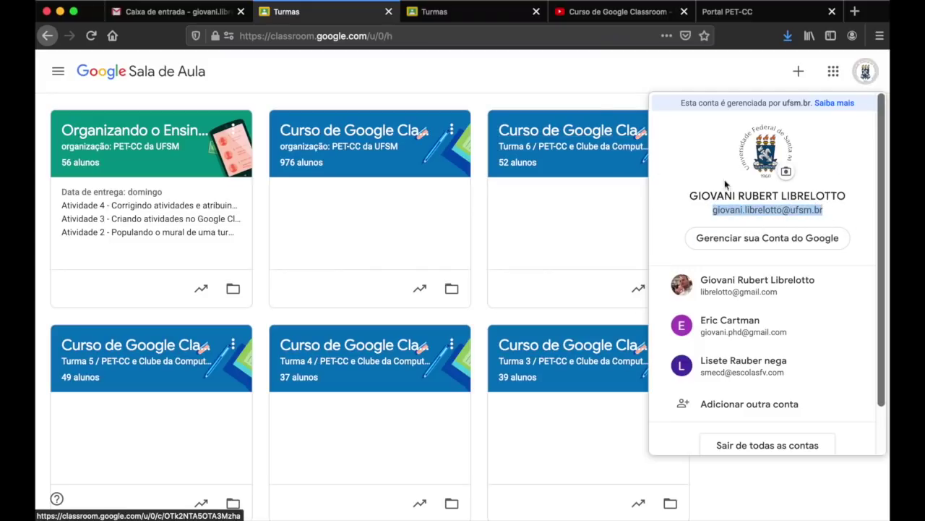
pyautogui.click(511, 83)
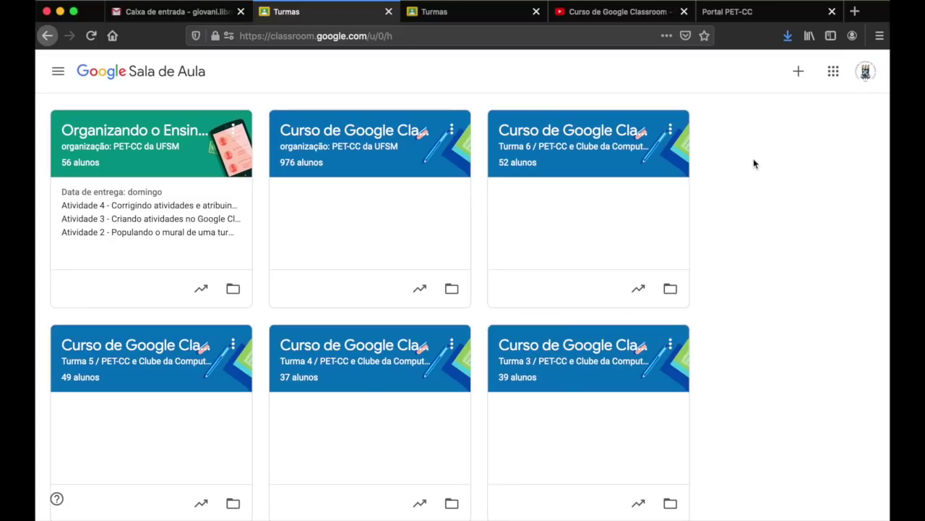
pyautogui.click(799, 72)
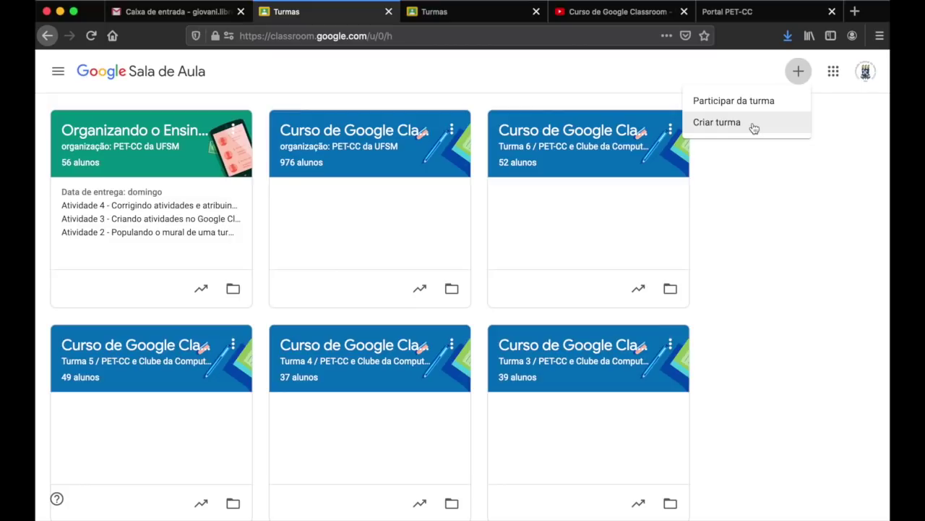
# - Create the class 'Curso de Classroom para Canguçu' with the teacher's name as its section
pyautogui.click(753, 124)
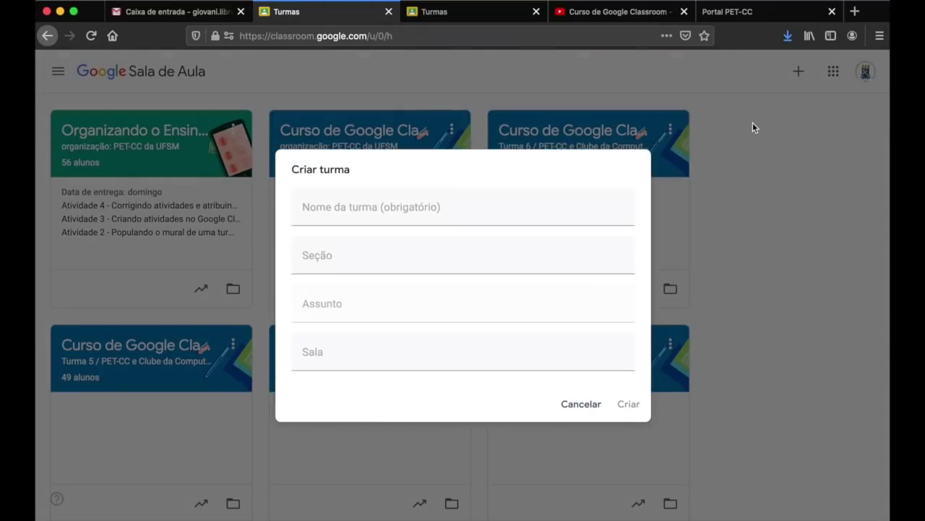
pyautogui.click(462, 212)
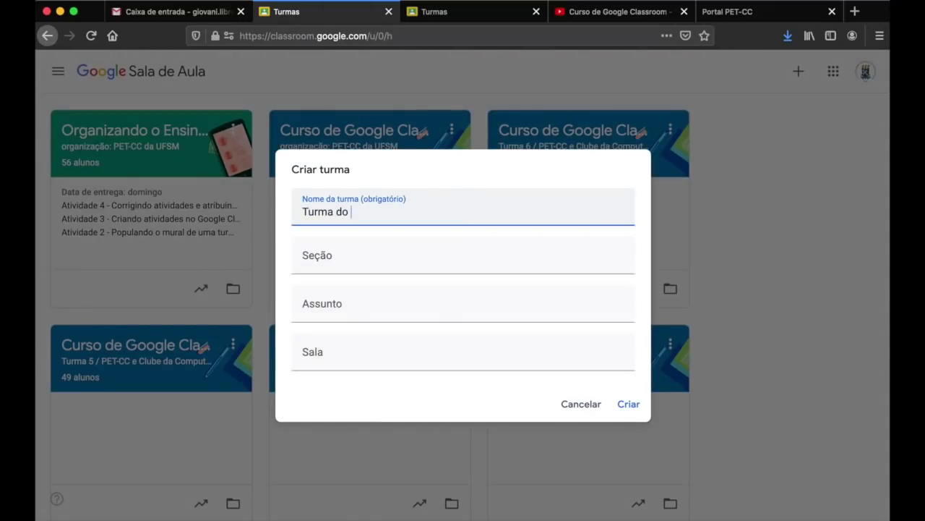
pyautogui.press('BackSpace')
pyautogui.press('super+a')
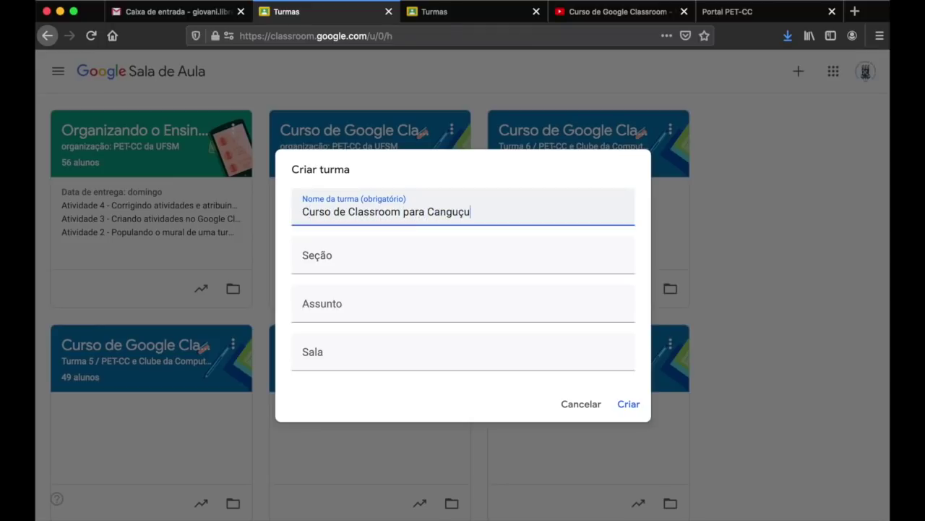
pyautogui.press('Tab')
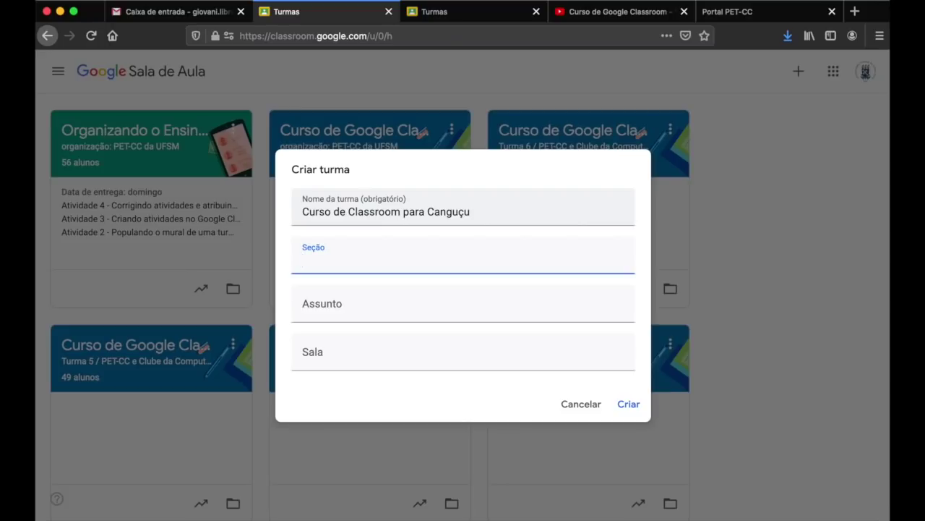
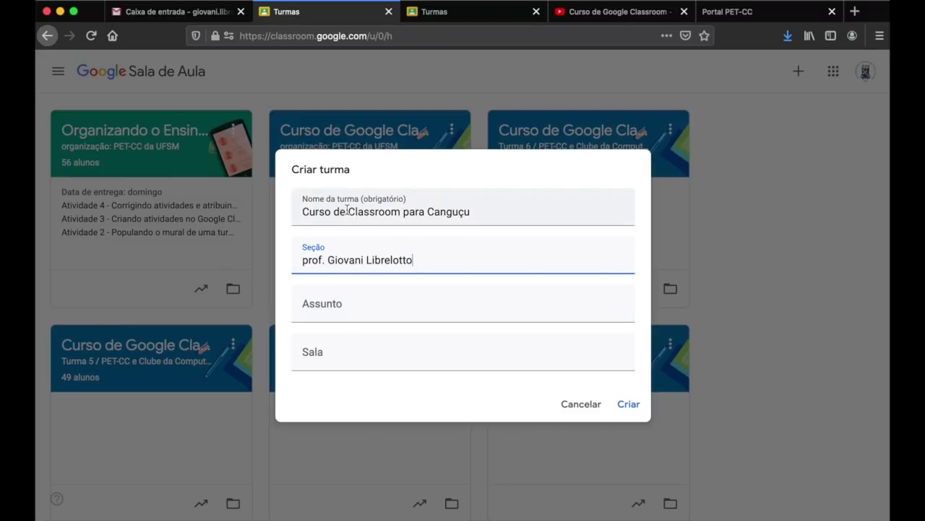
pyautogui.click(631, 405)
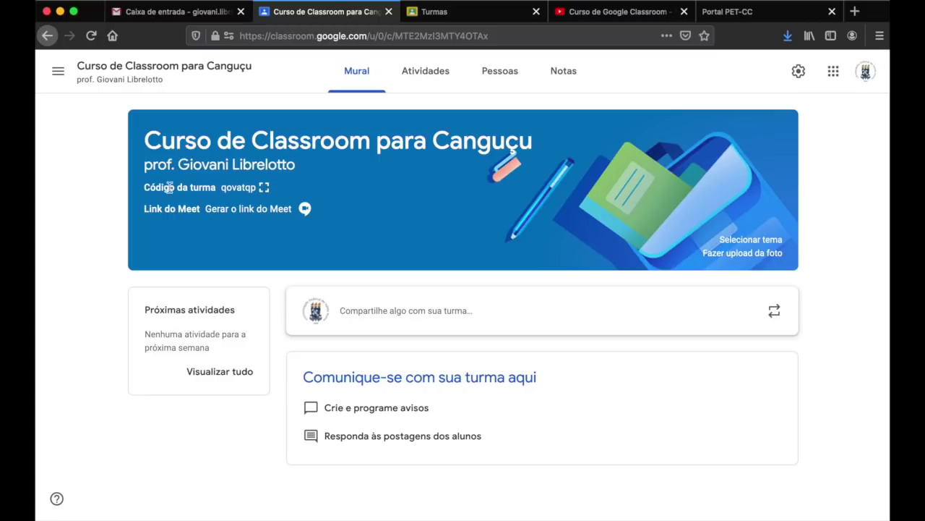
pyautogui.doubleClick(238, 187)
pyautogui.click(275, 288)
pyautogui.click(515, 312)
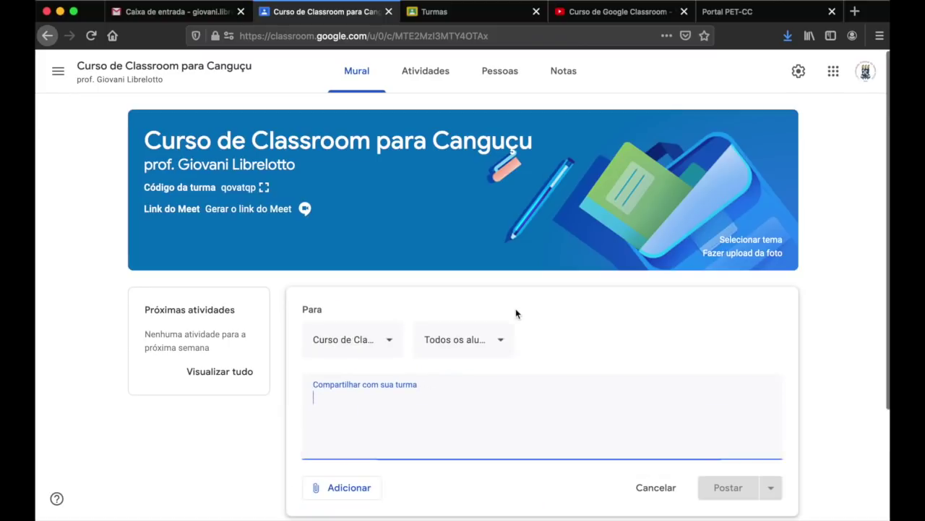
pyautogui.scroll(2, 515, 313)
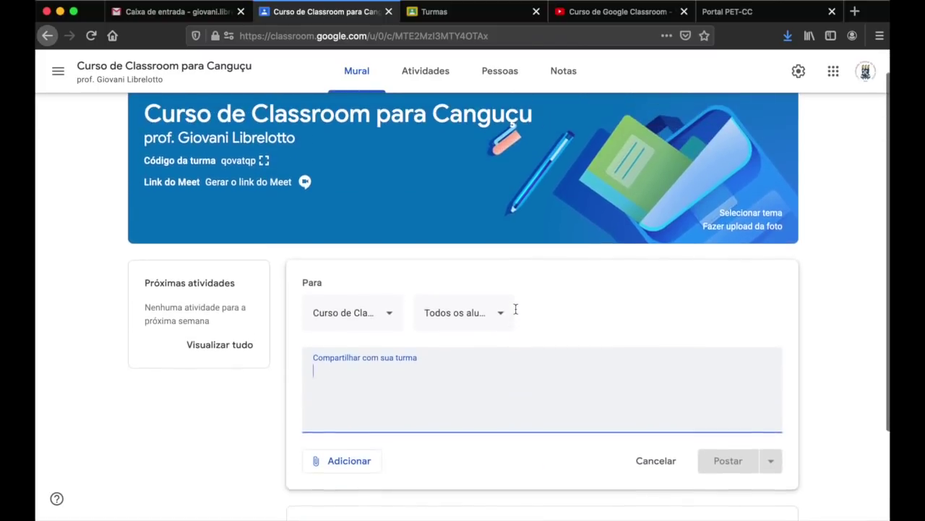
pyautogui.scroll(-2, 516, 308)
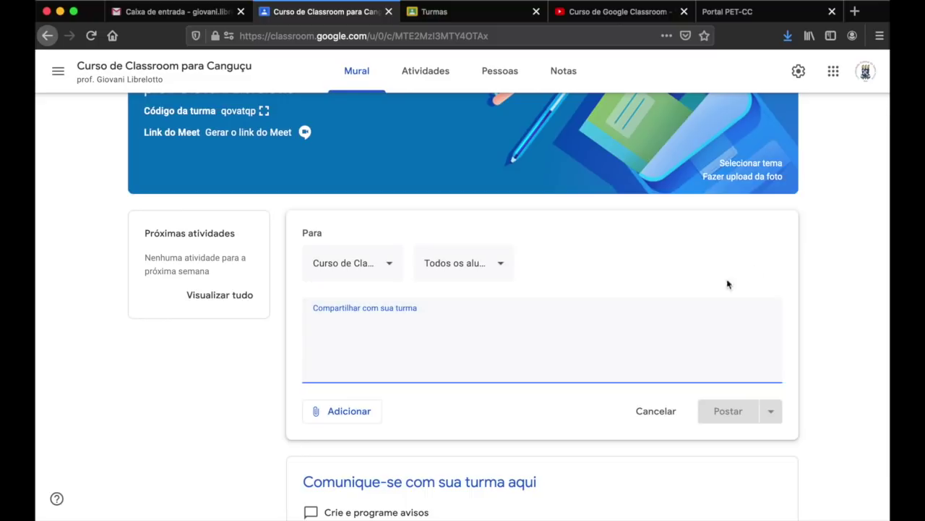
pyautogui.click(667, 412)
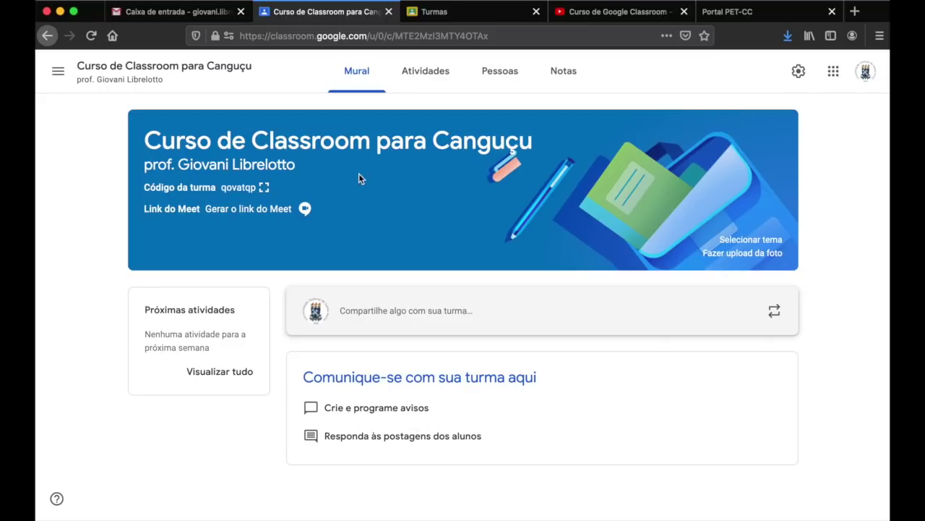
pyautogui.click(357, 73)
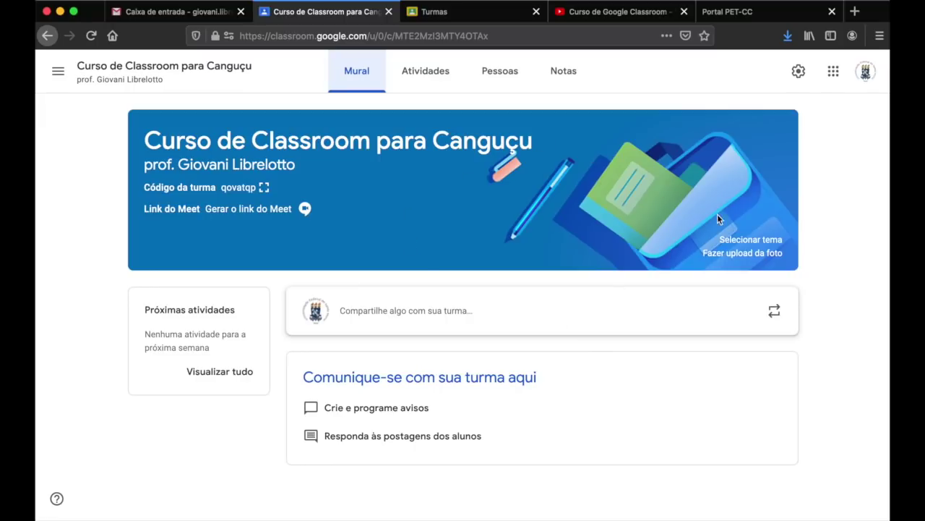
# - Apply the dark gold-medals-and-diploma theme from the General gallery to the class banner
pyautogui.click(752, 239)
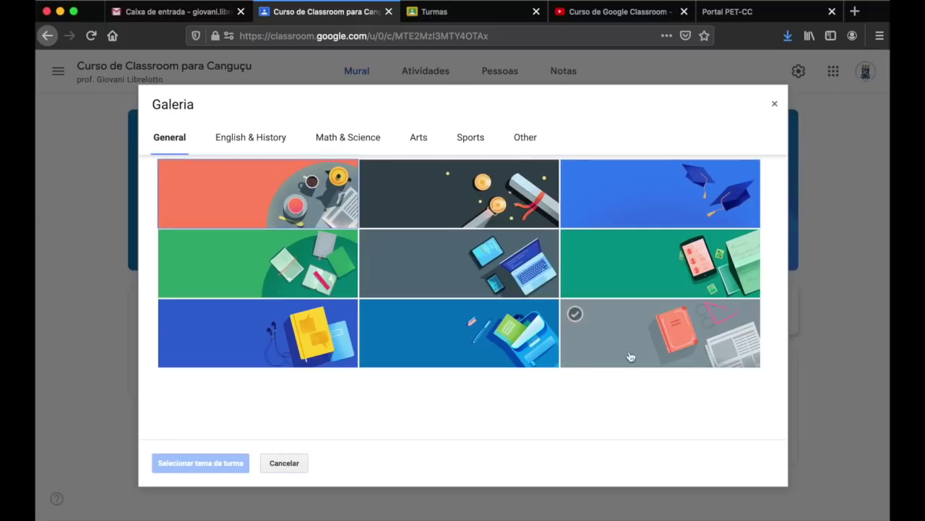
pyautogui.click(387, 290)
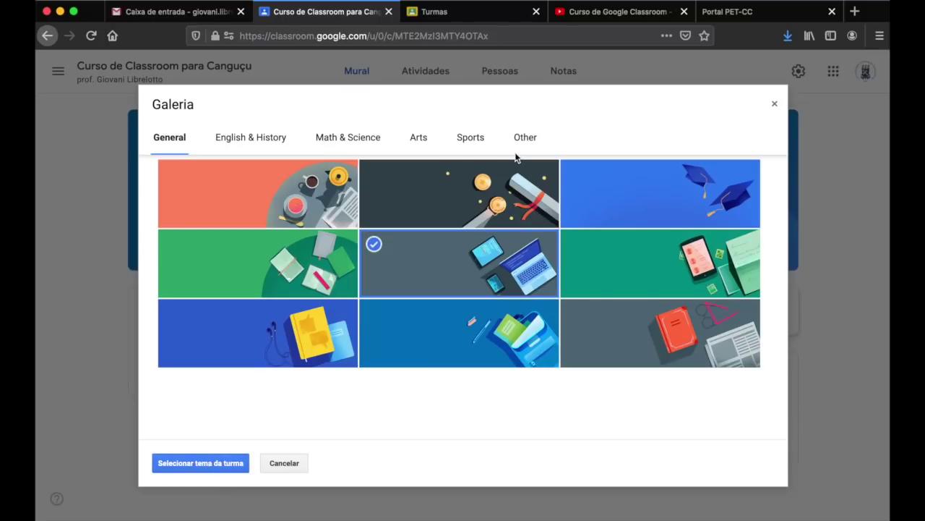
pyautogui.click(511, 181)
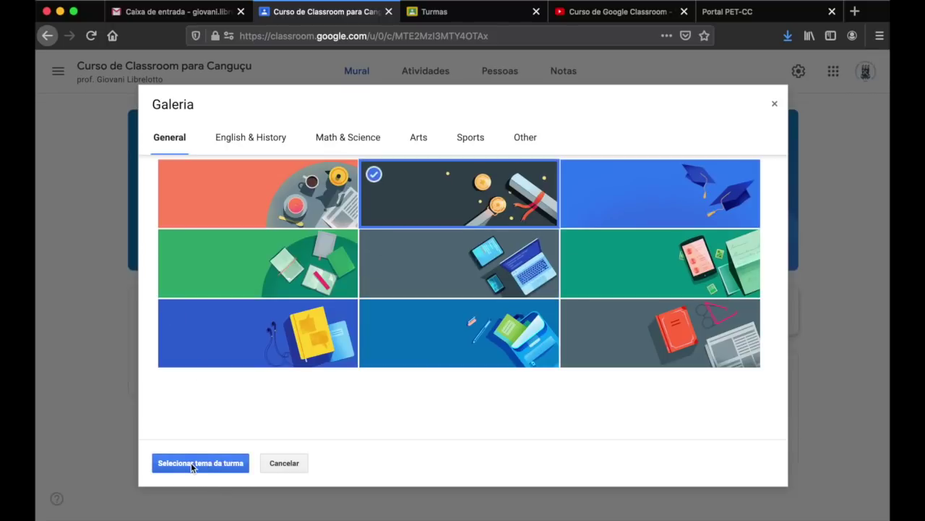
pyautogui.click(191, 463)
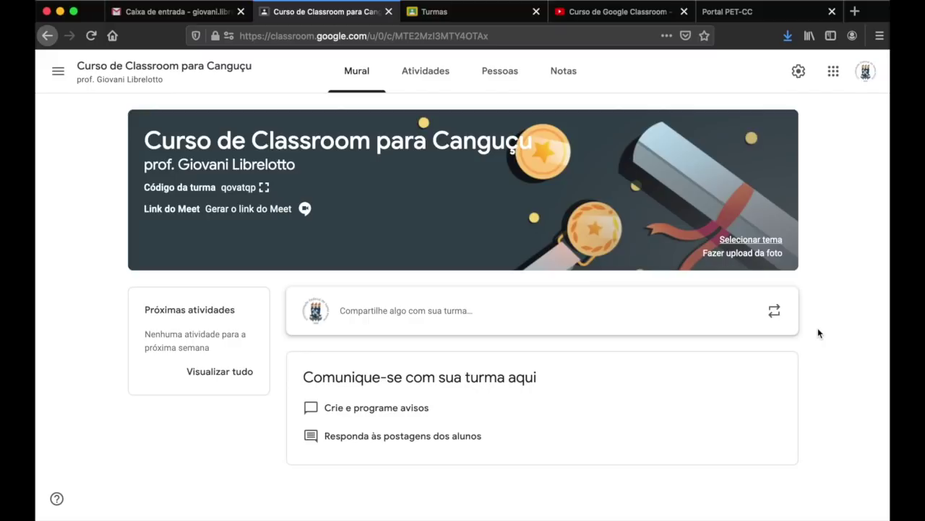
pyautogui.click(418, 73)
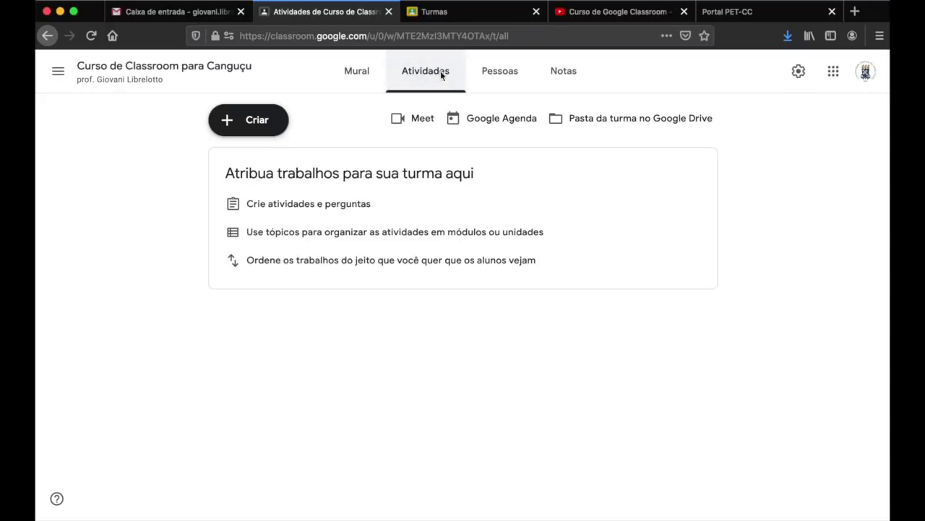
pyautogui.click(503, 75)
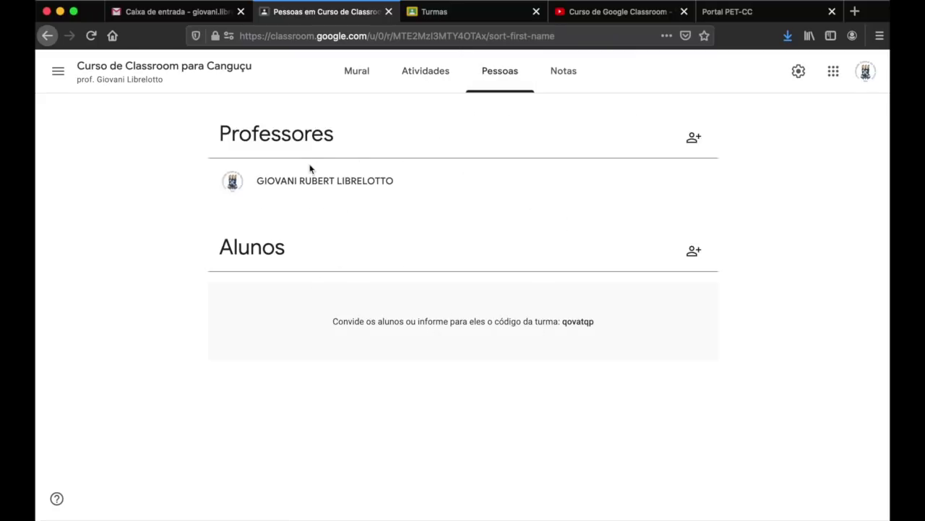
pyautogui.moveTo(257, 180); pyautogui.dragTo(375, 180)
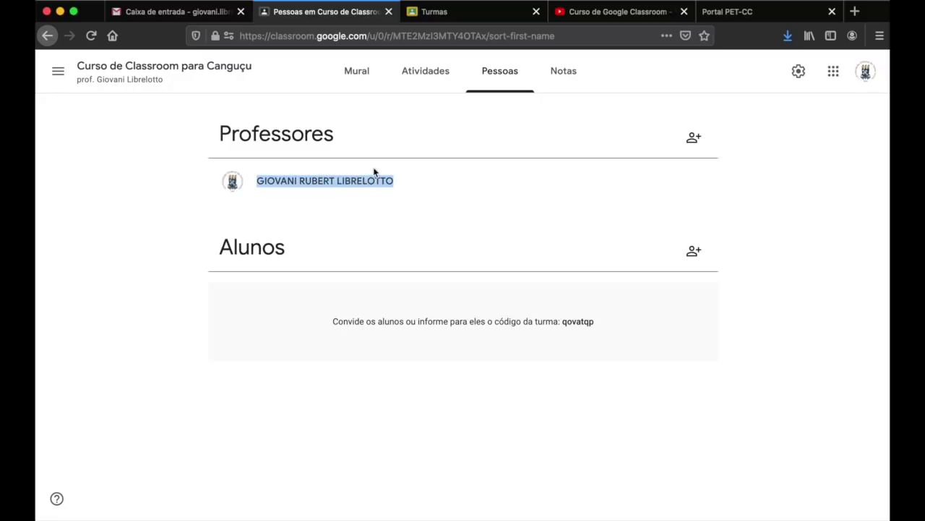
pyautogui.click(407, 185)
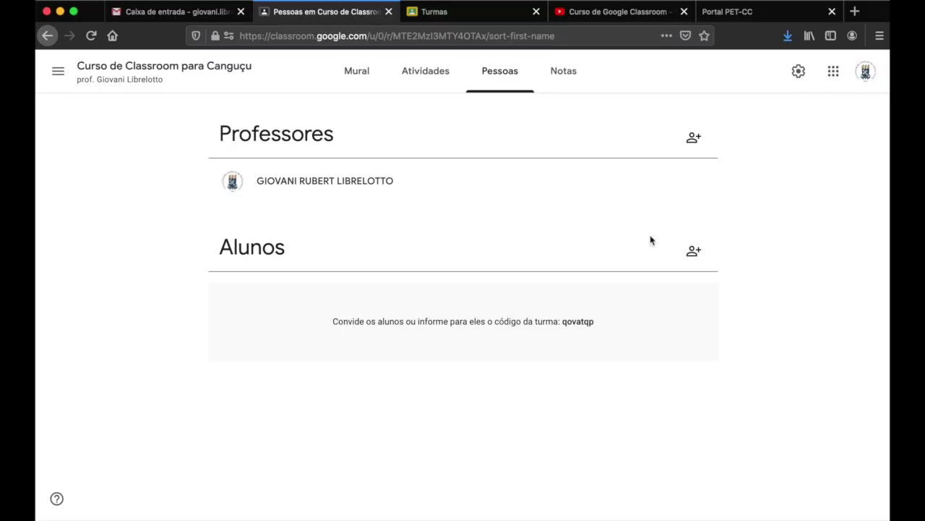
# - Cancel the student invite form, copy the class code, and switch to the other account's Turmas tab
pyautogui.click(693, 254)
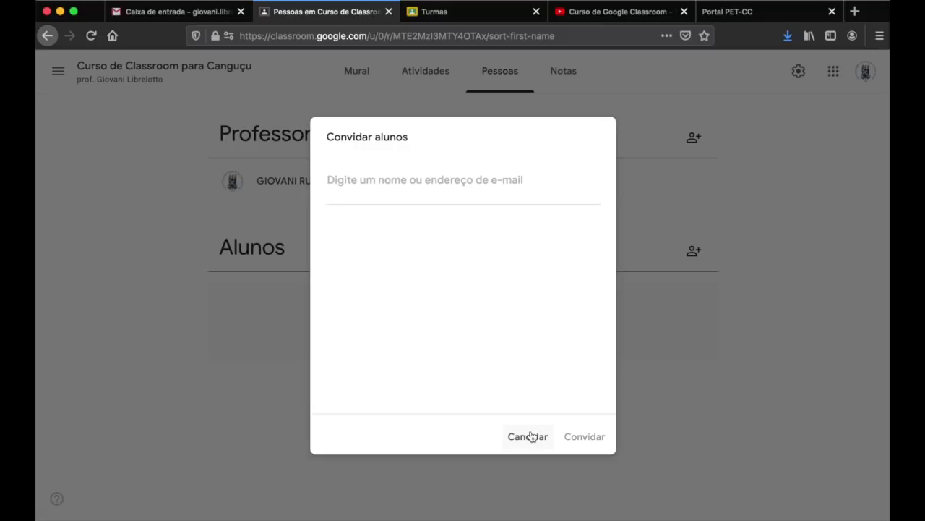
pyautogui.click(531, 436)
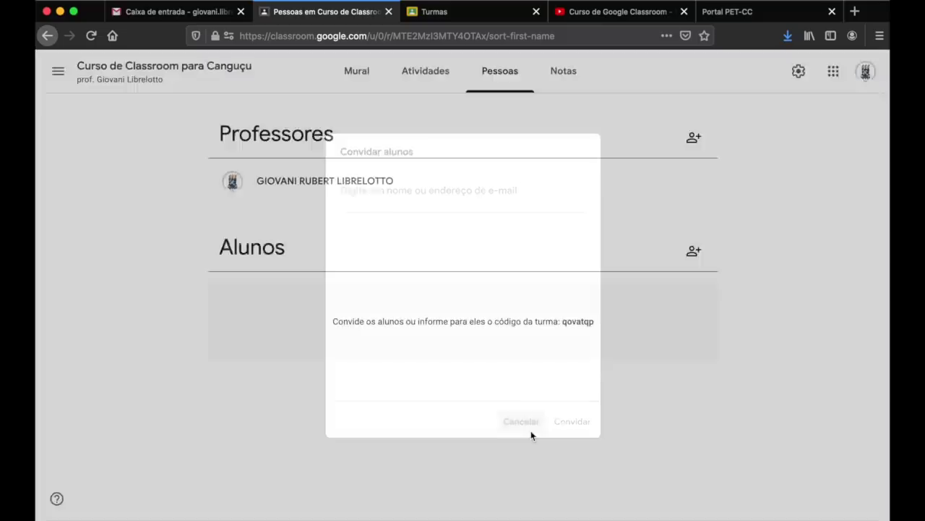
pyautogui.doubleClick(577, 321)
pyautogui.press('super+c')
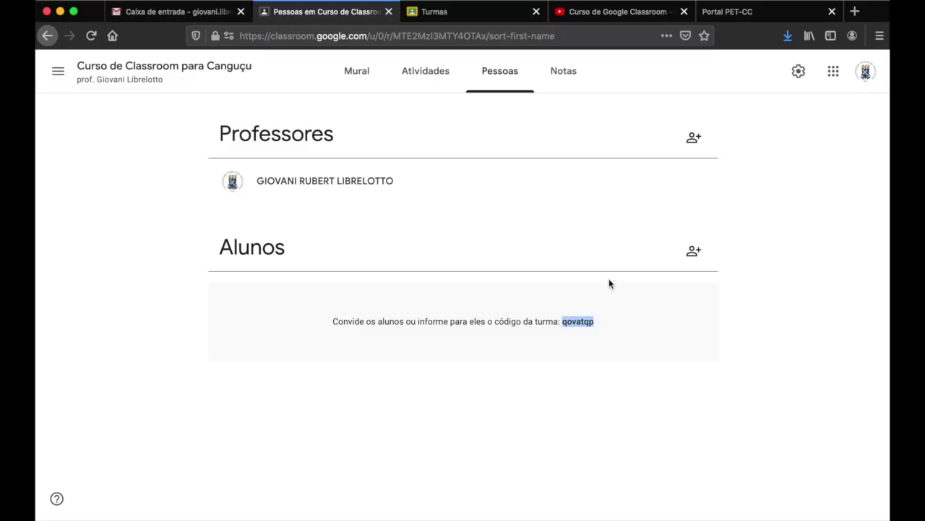
pyautogui.click(461, 18)
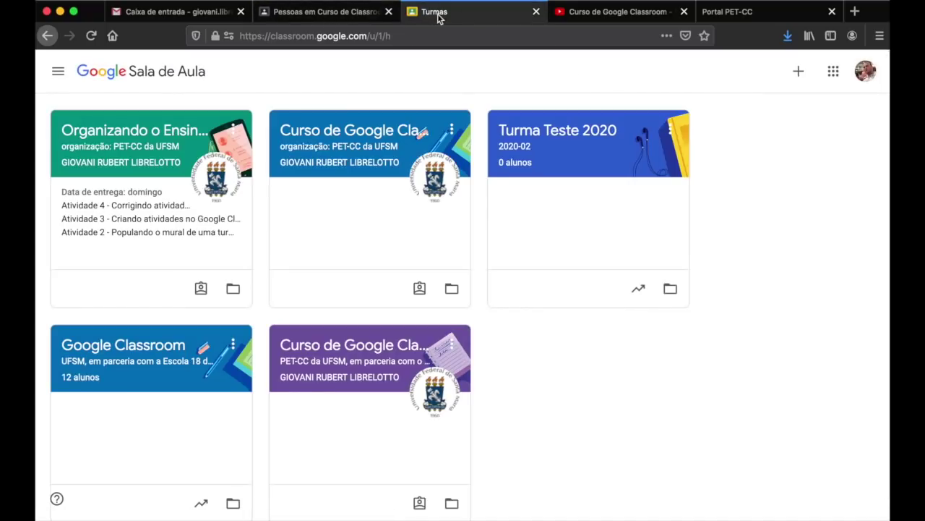
# - Join the class from the second account by pasting the copied code into Código da turma
pyautogui.click(793, 76)
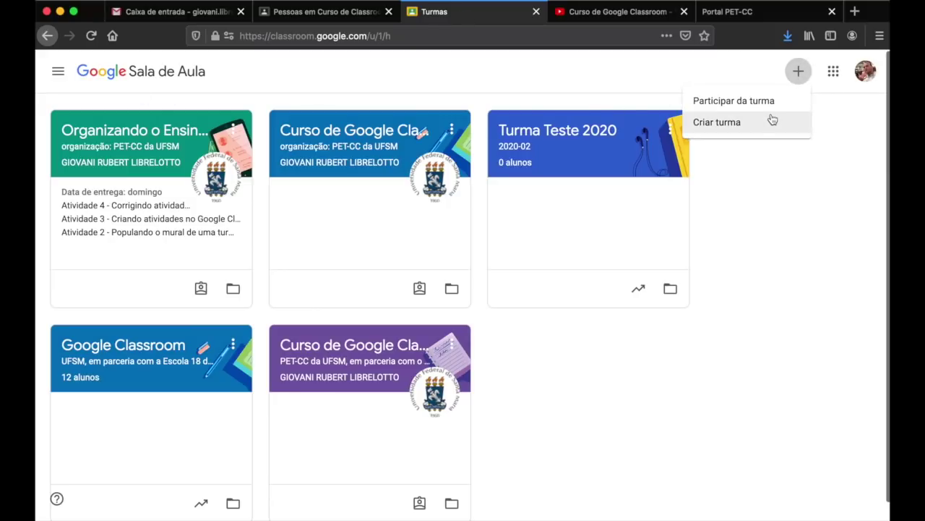
pyautogui.click(768, 104)
pyautogui.press('super+v')
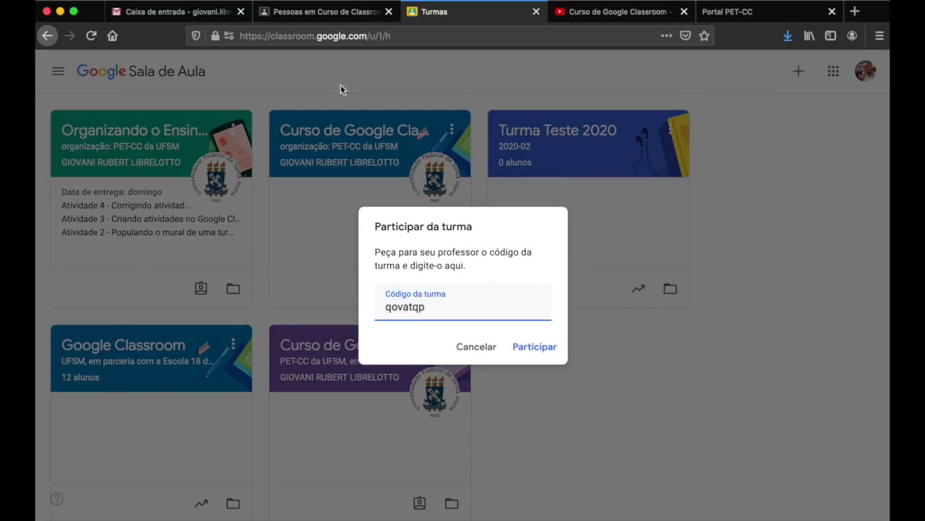
pyautogui.click(538, 346)
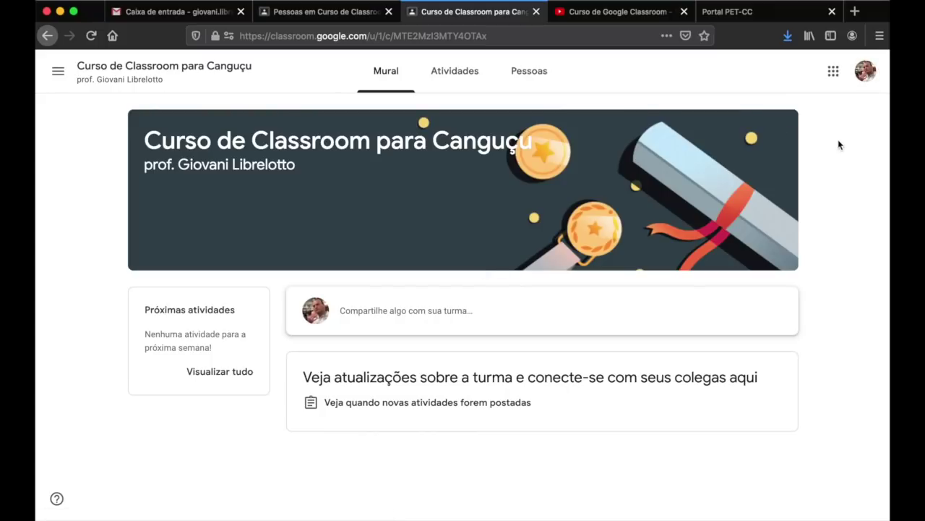
# - Switch back to the teacher's Pessoas tab for the class
pyautogui.click(334, 13)
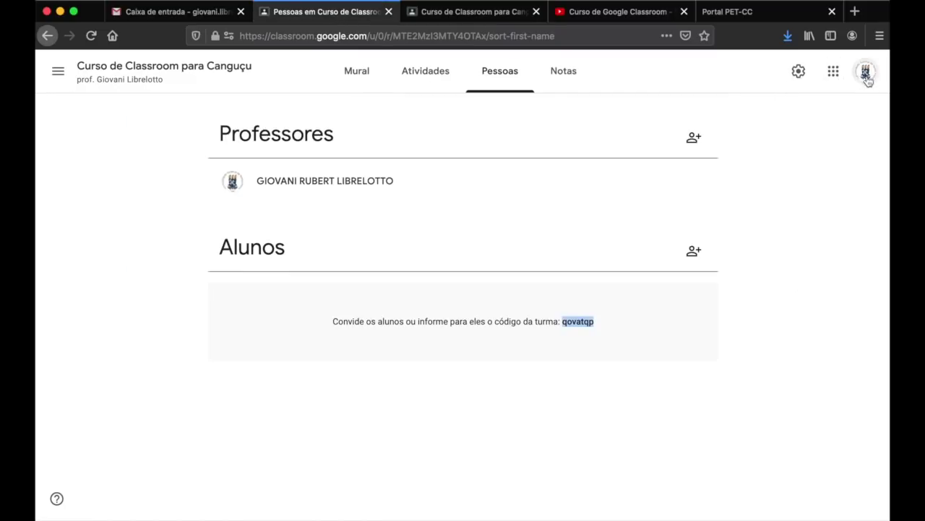
# - Confirm the student's Pessoas view and the teacher's list showing 1 aluno, then open Notas
pyautogui.click(442, 14)
pyautogui.click(525, 74)
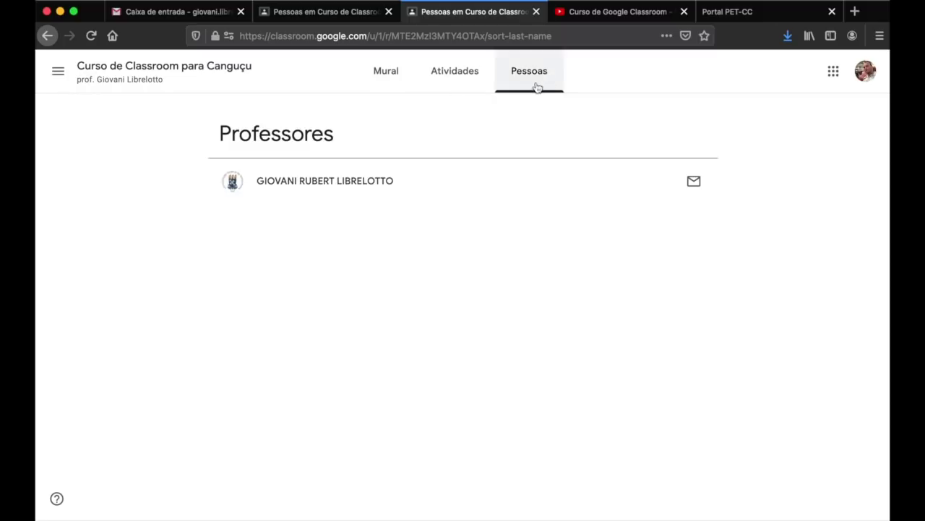
pyautogui.click(301, 21)
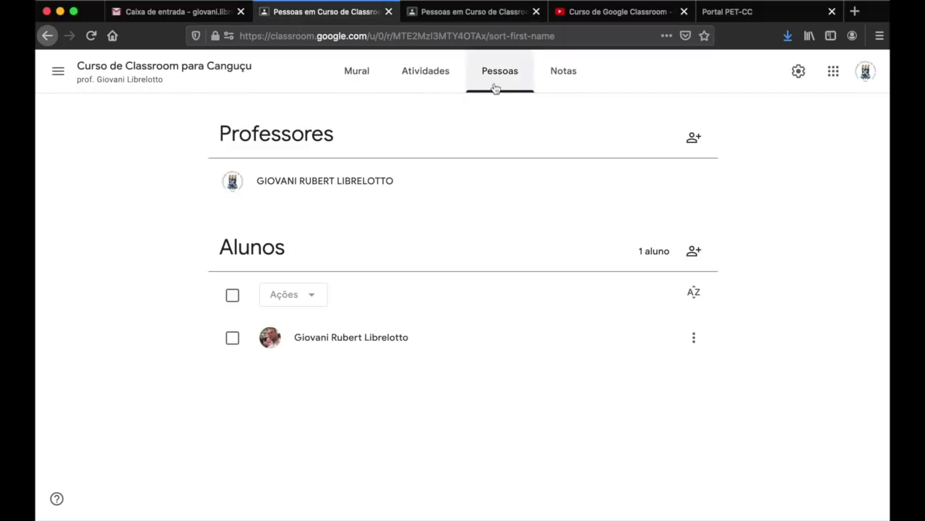
pyautogui.moveTo(272, 183); pyautogui.dragTo(393, 190)
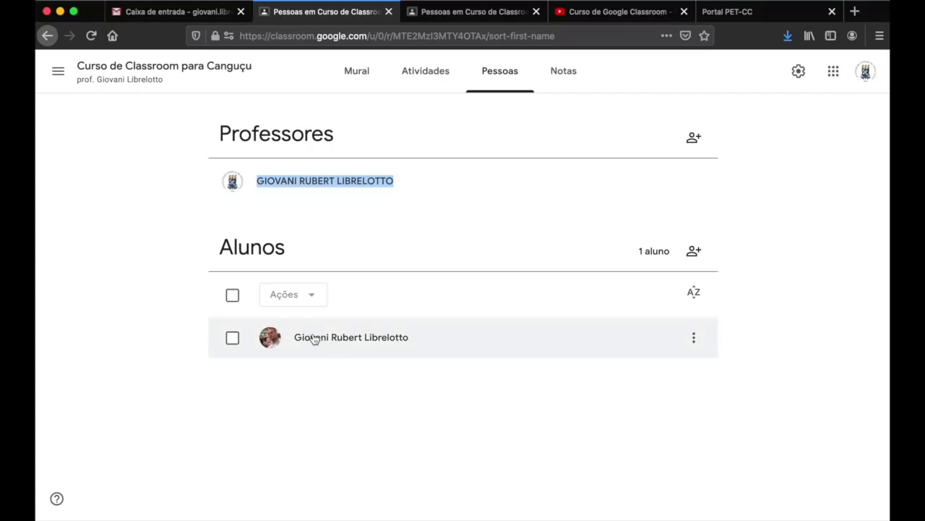
pyautogui.click(464, 366)
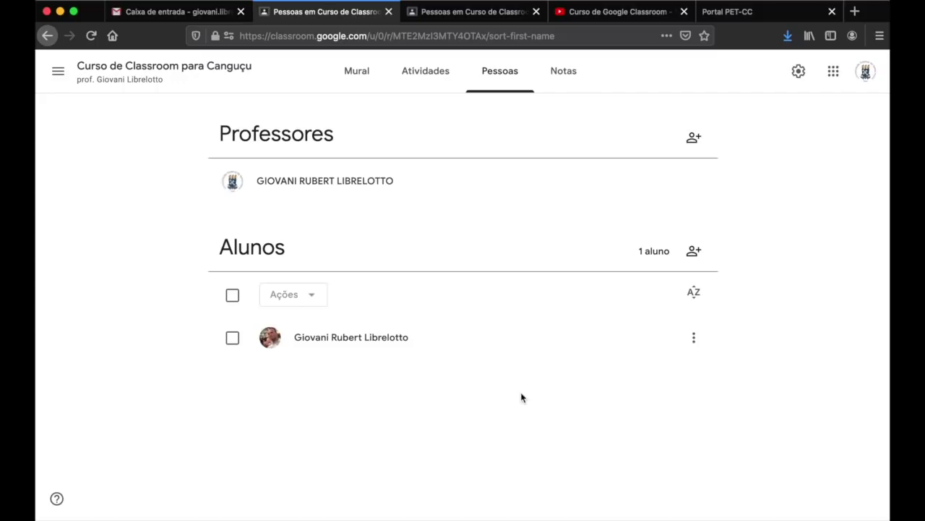
pyautogui.click(564, 72)
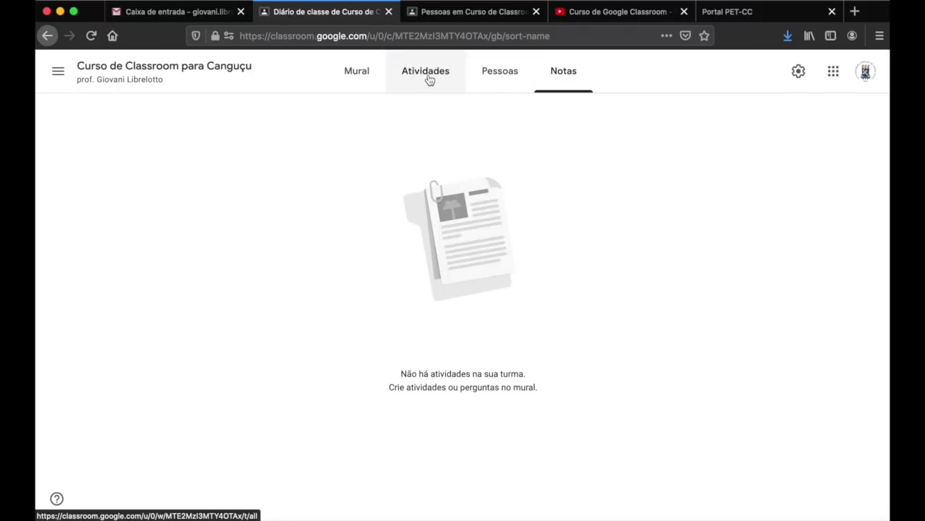
# - Leave the empty Notas page for the class Mural and open the class settings
pyautogui.moveTo(408, 369); pyautogui.dragTo(535, 376)
pyautogui.click(628, 209)
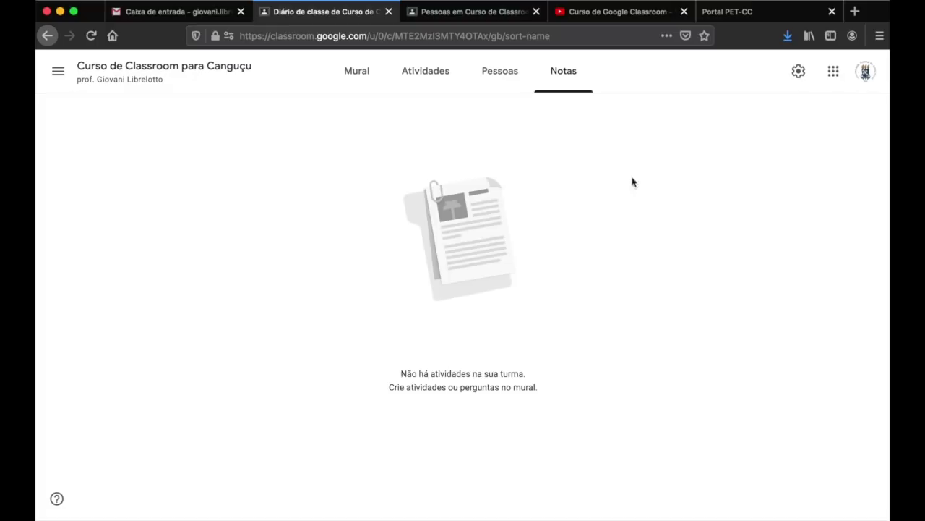
pyautogui.click(363, 81)
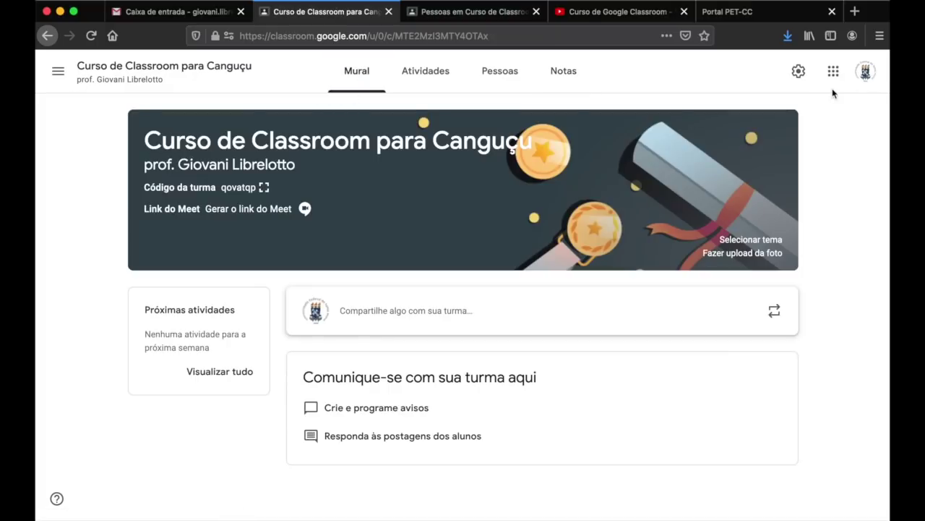
pyautogui.click(799, 72)
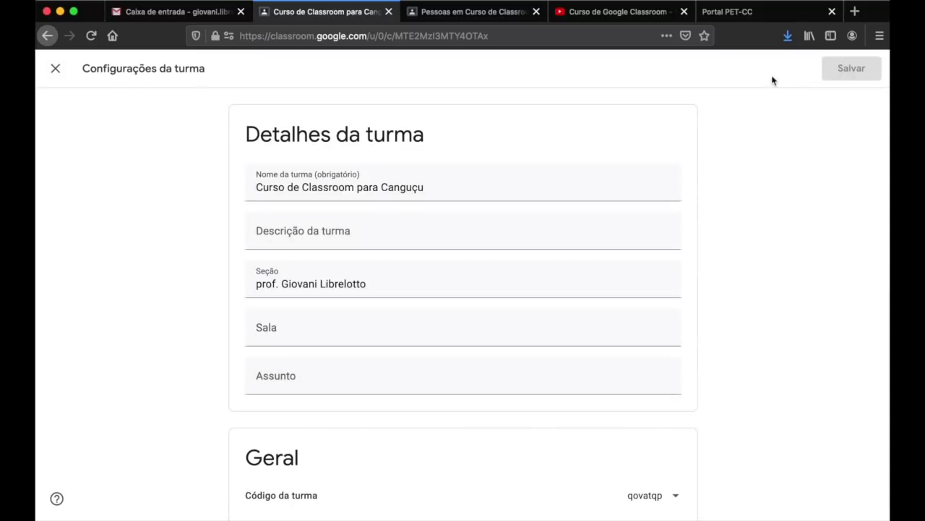
# - Select 'Classroom para Canguçu' in the class name field, then deselect it
pyautogui.doubleClick(308, 187)
pyautogui.moveTo(309, 188); pyautogui.dragTo(427, 188)
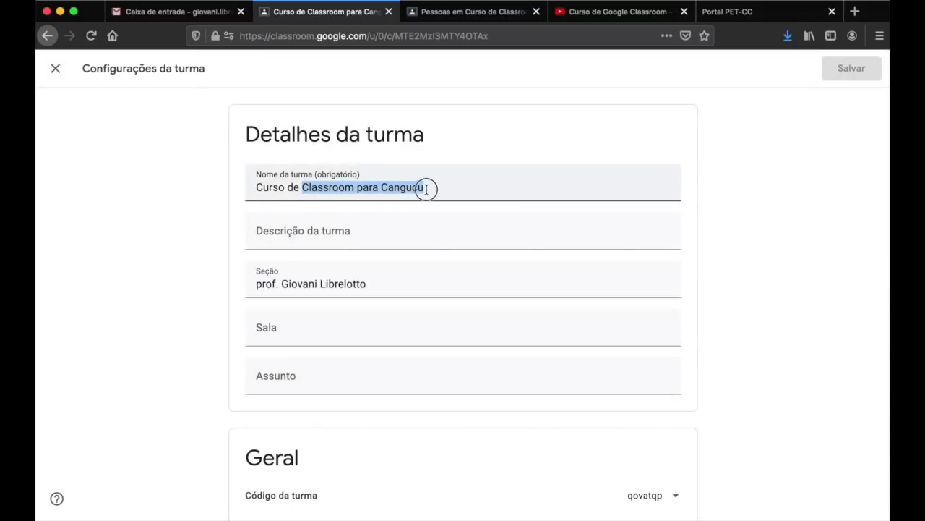
pyautogui.click(427, 188)
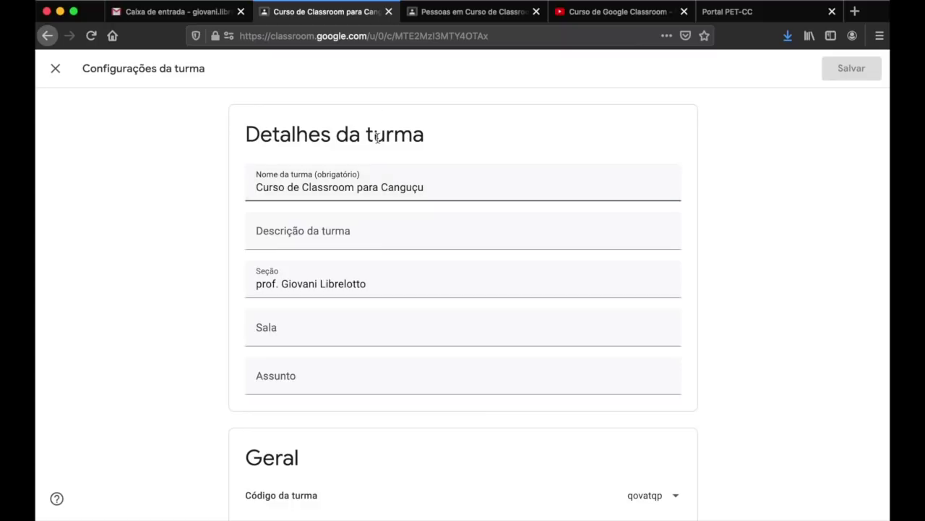
# - Enter the class description 'Turma demonstrativa para o curso de Canguçu'
pyautogui.click(328, 235)
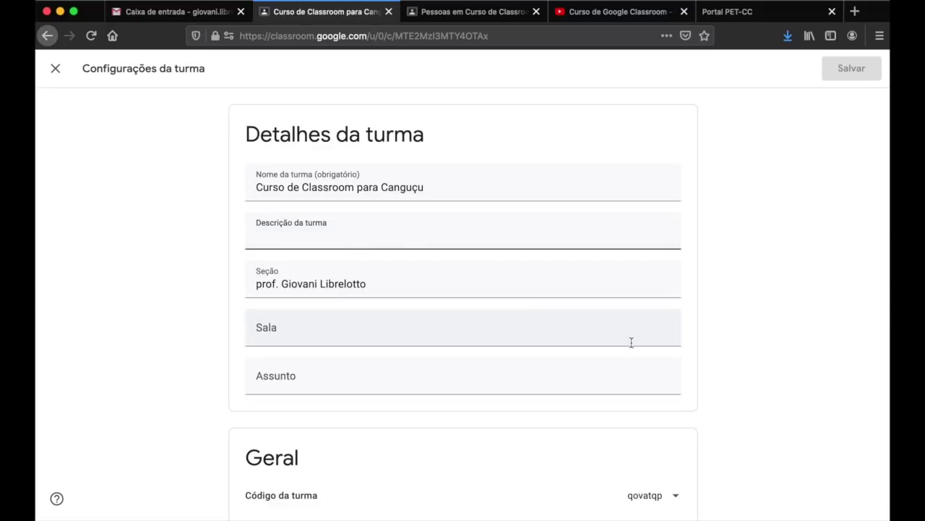
pyautogui.write('Curso de C')
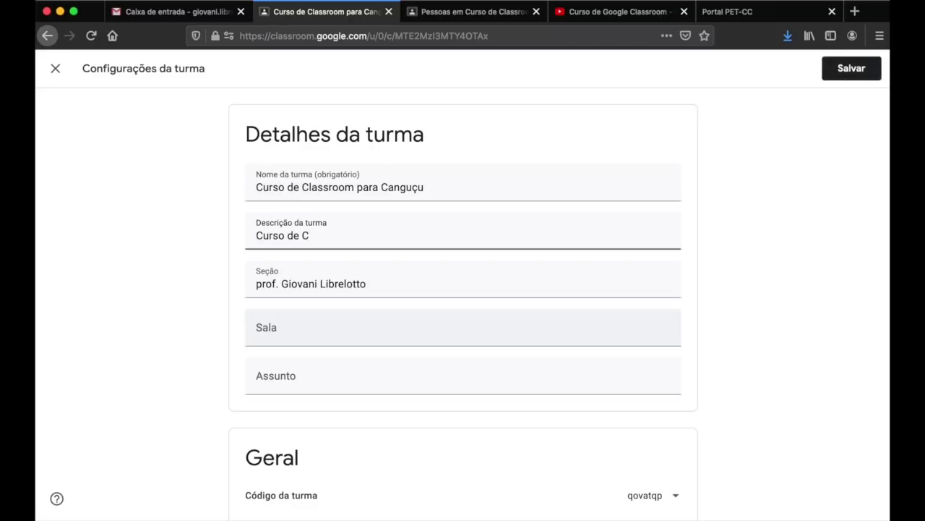
pyautogui.press('super+a')
pyautogui.write('Turma dempons')
pyautogui.press('BackSpace')
pyautogui.press('BackSpace')
pyautogui.press('BackSpace')
pyautogui.write('pons')
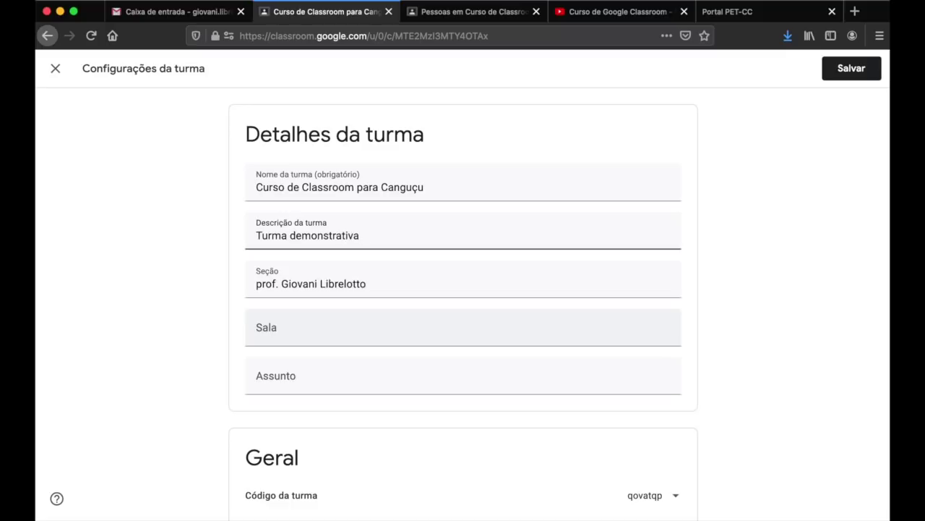
pyautogui.write('urso de Canguçi')
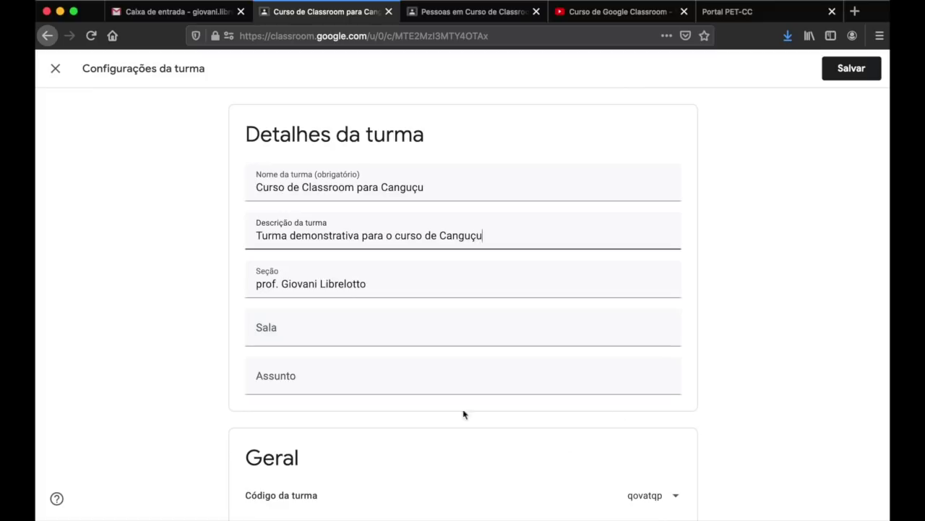
# - Copy the class code from its options menu in settings, then close the menu
pyautogui.scroll(-5, 743, 352)
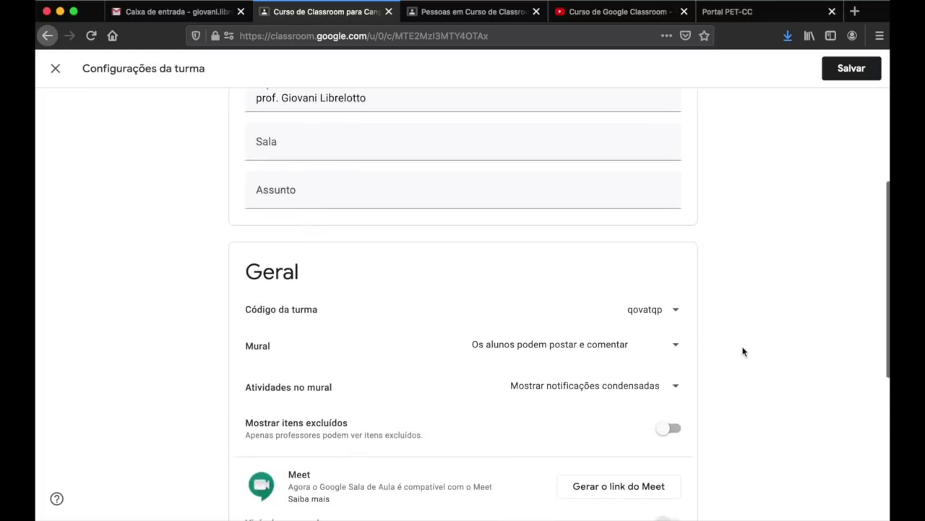
pyautogui.click(675, 312)
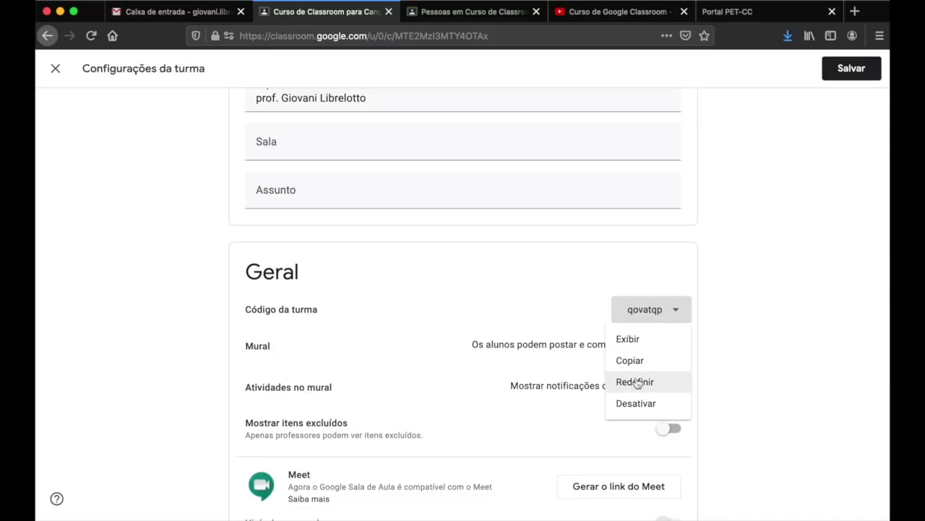
pyautogui.click(715, 359)
pyautogui.scroll(-3, 717, 349)
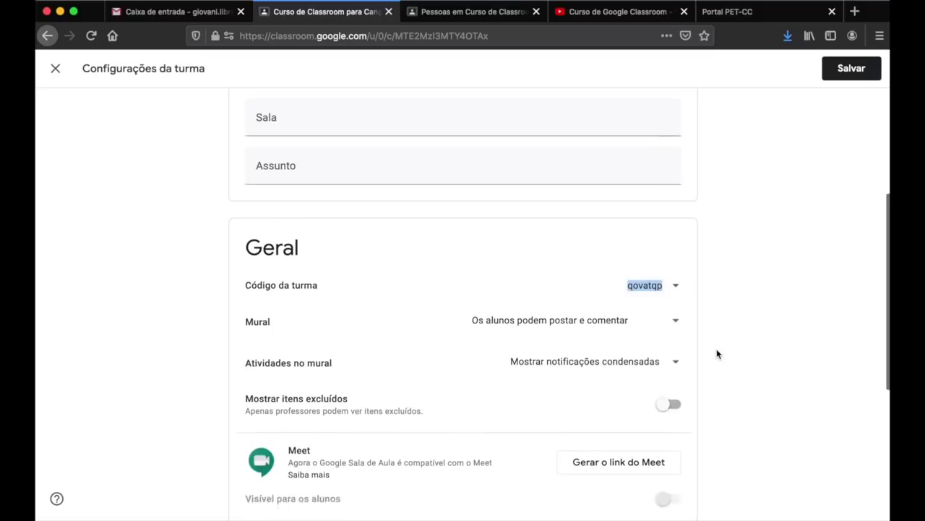
pyautogui.click(676, 201)
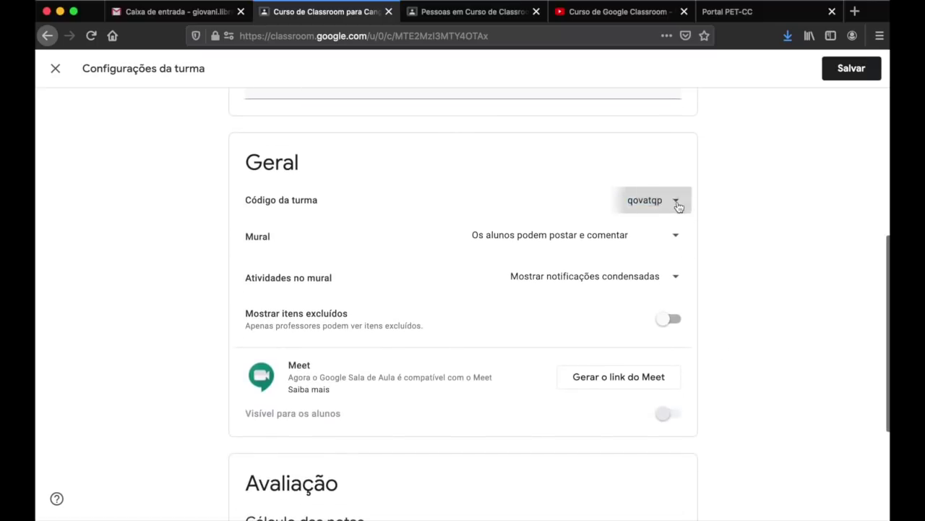
pyautogui.press('Escape')
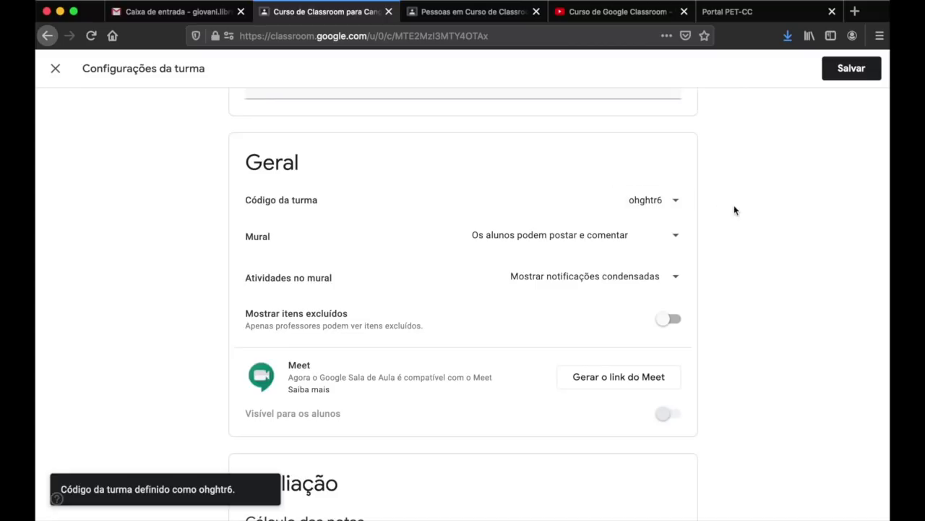
pyautogui.click(681, 202)
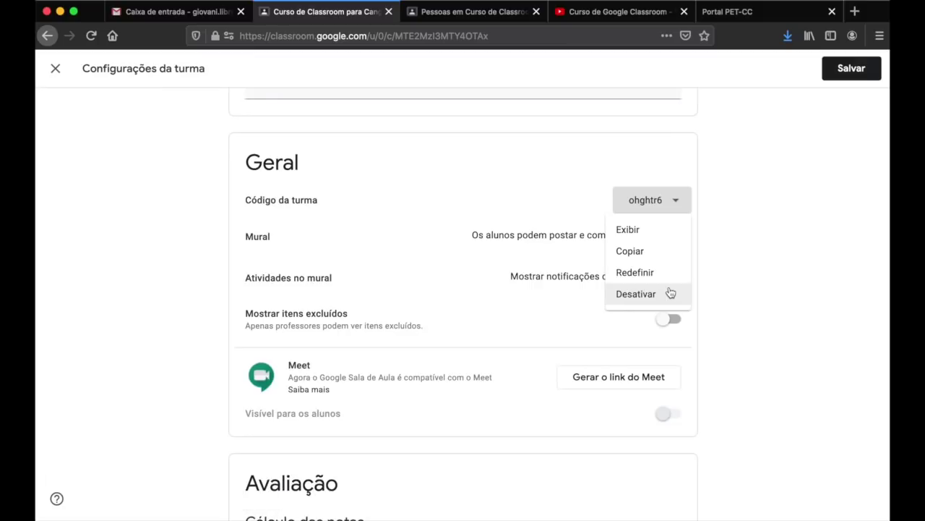
pyautogui.click(745, 264)
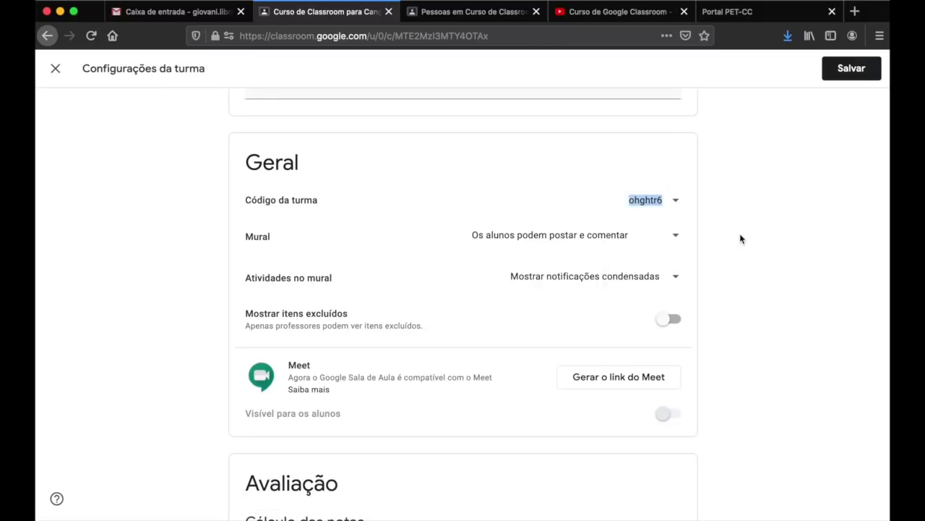
# - Keep Mural permission on 'Os alunos podem postar e comentar' and switch to the student's Pessoas tab
pyautogui.click(679, 238)
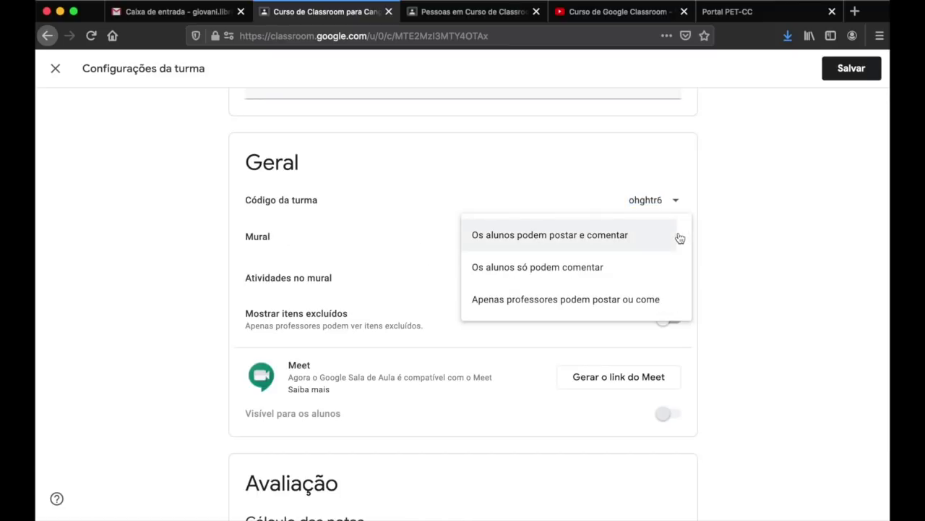
pyautogui.click(569, 243)
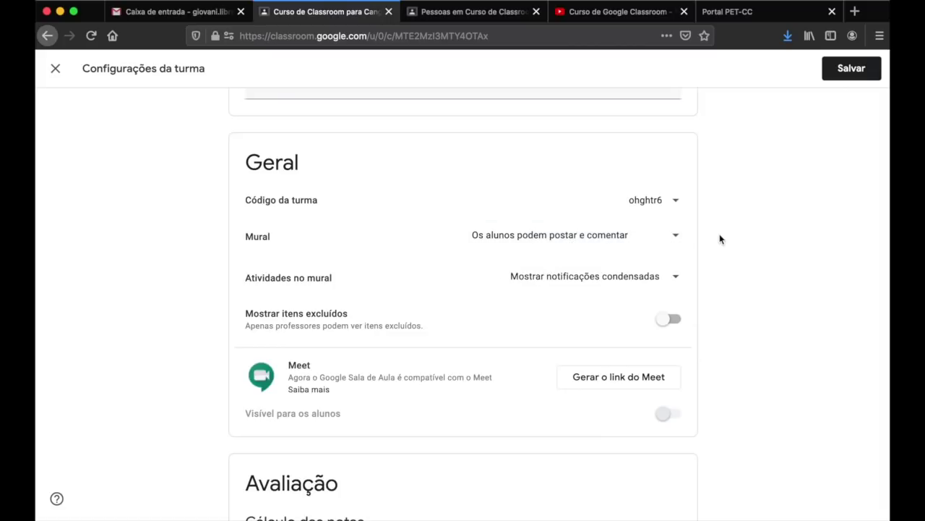
pyautogui.click(453, 10)
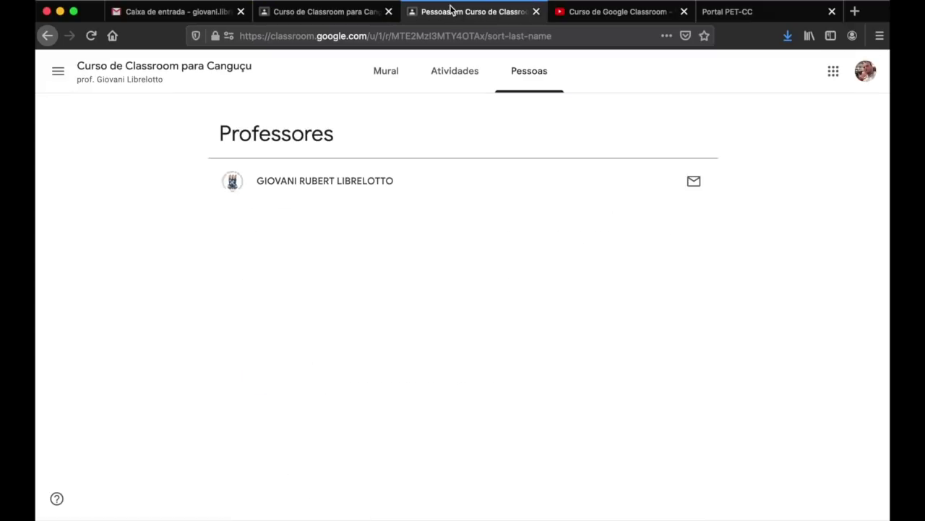
# - As the student, post 'Bom dia!' on the class Mural, then return to the teacher's settings
pyautogui.click(384, 72)
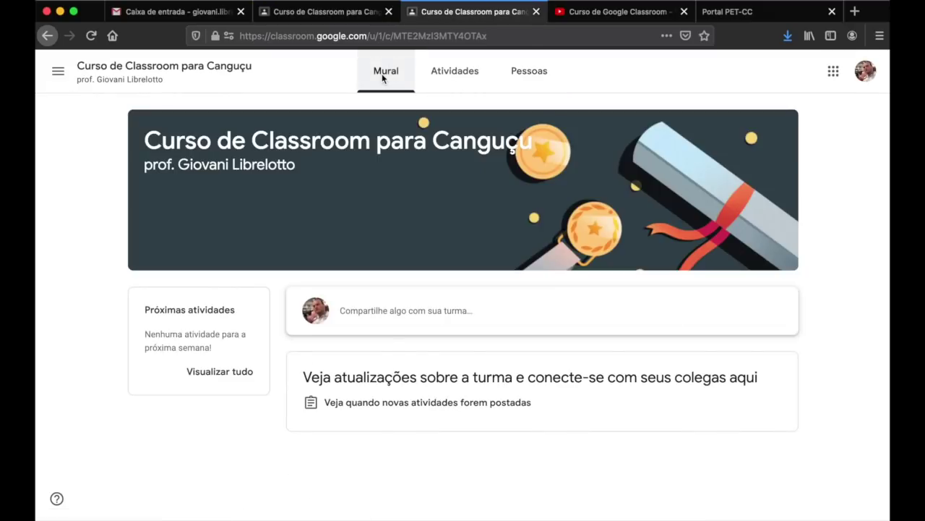
pyautogui.click(425, 315)
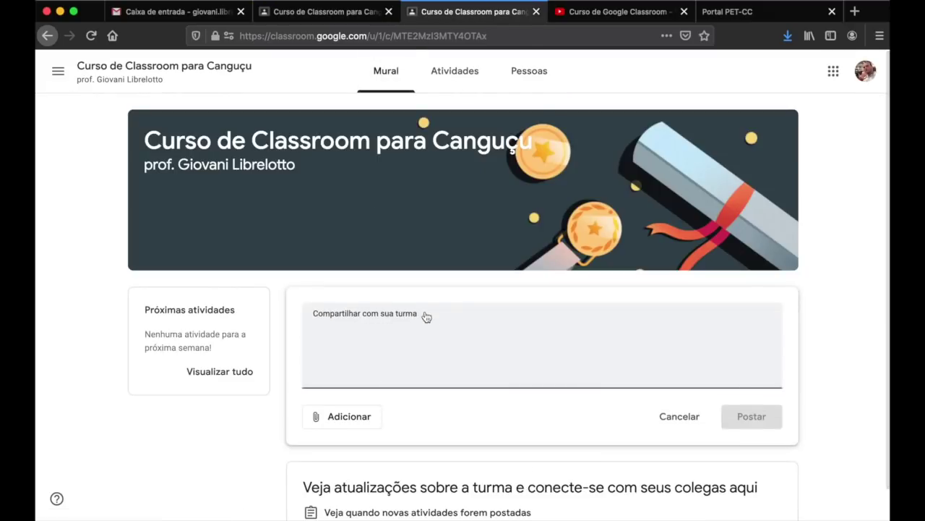
pyautogui.write('Bom dia!')
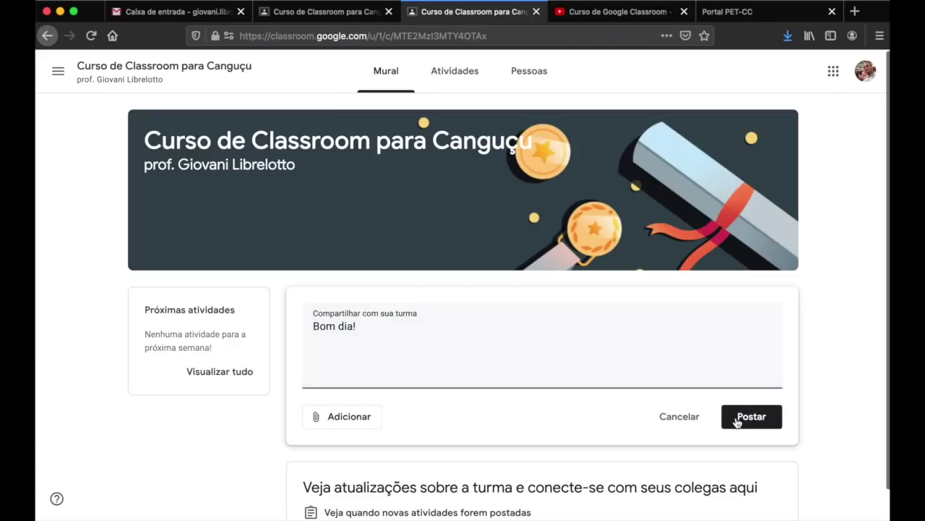
pyautogui.click(744, 419)
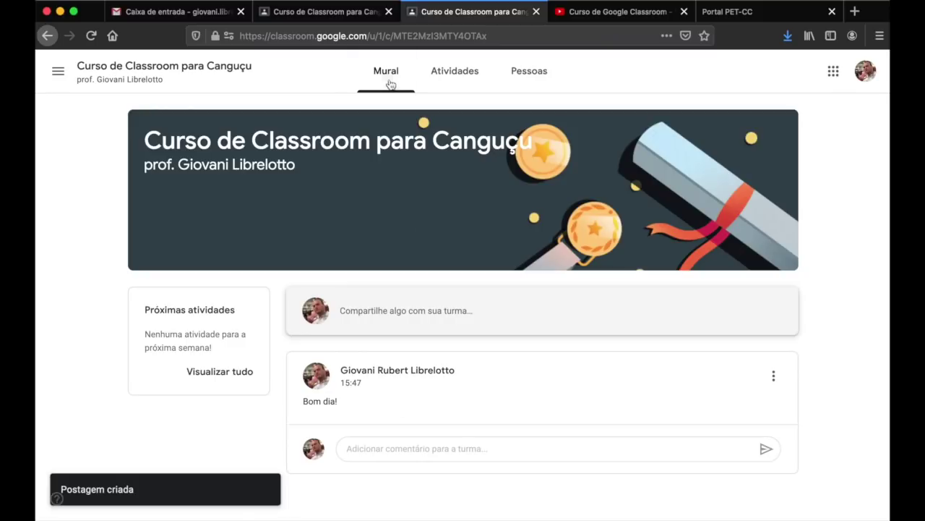
pyautogui.click(359, 14)
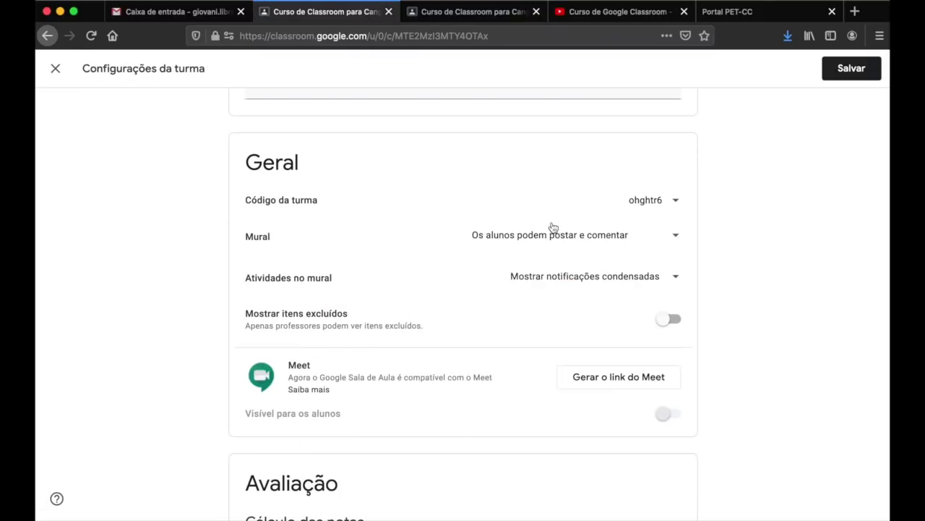
# - Set the Mural to 'Os alunos só podem comentar', save, and go back to the student's view
pyautogui.click(674, 238)
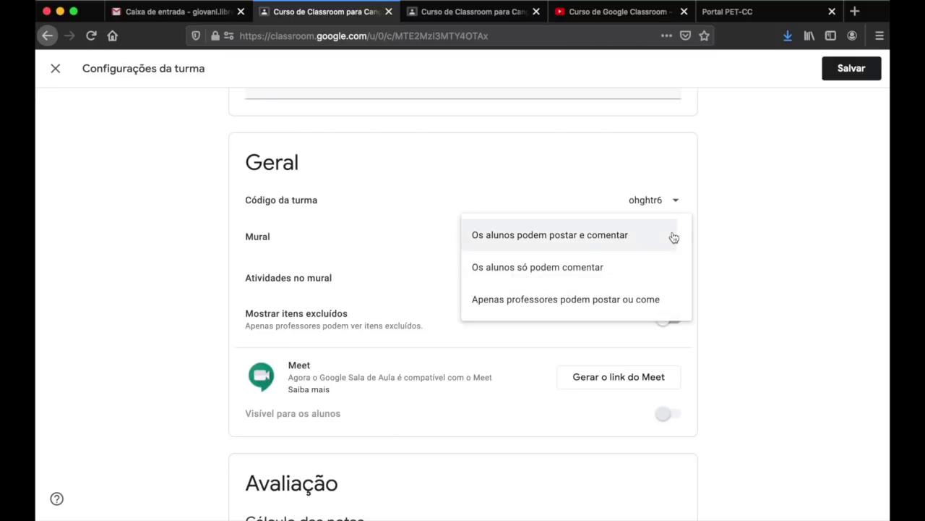
pyautogui.click(512, 270)
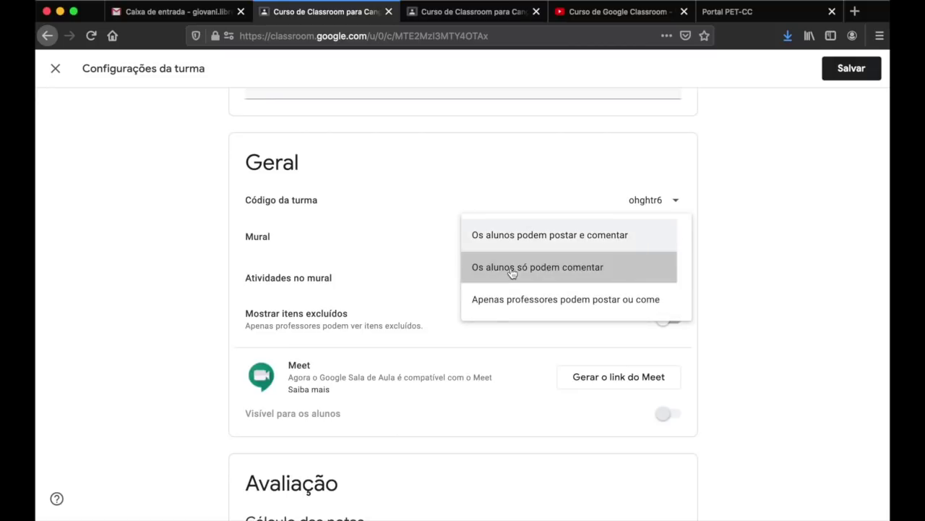
pyautogui.click(839, 80)
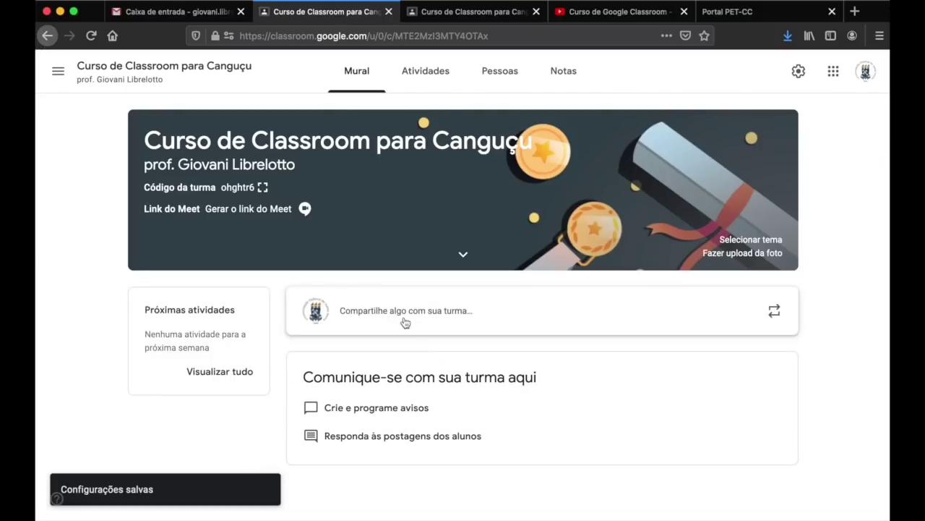
pyautogui.click(466, 13)
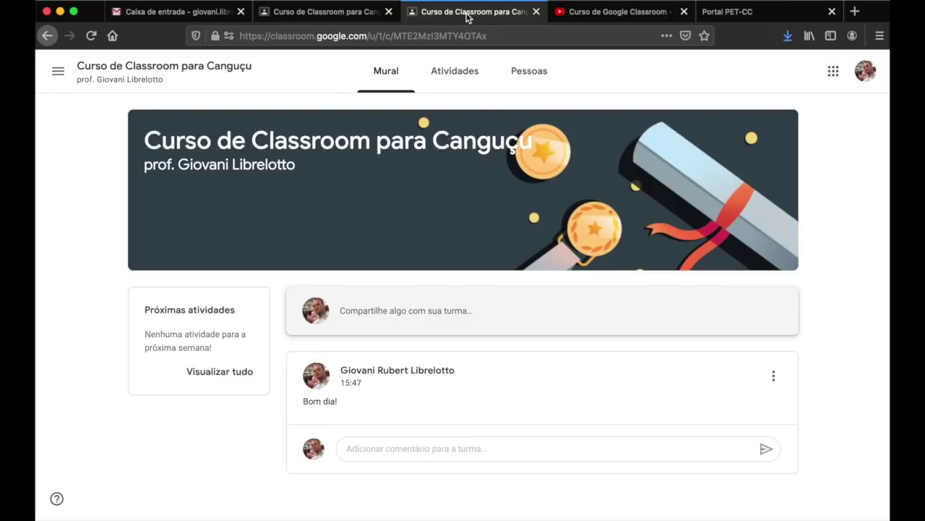
# - Reload the student's stream, reveal the new Bom dia! post for the teacher, and open Atividades
pyautogui.click(91, 37)
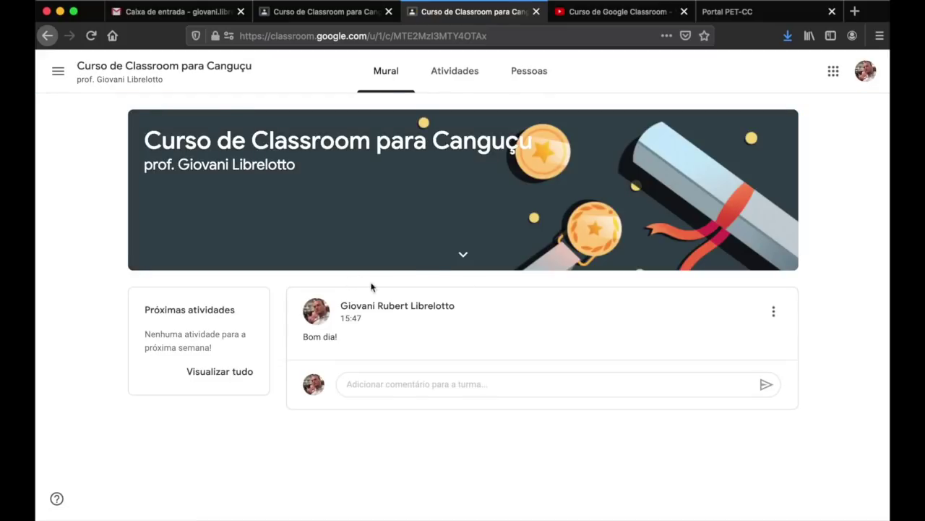
pyautogui.click(419, 381)
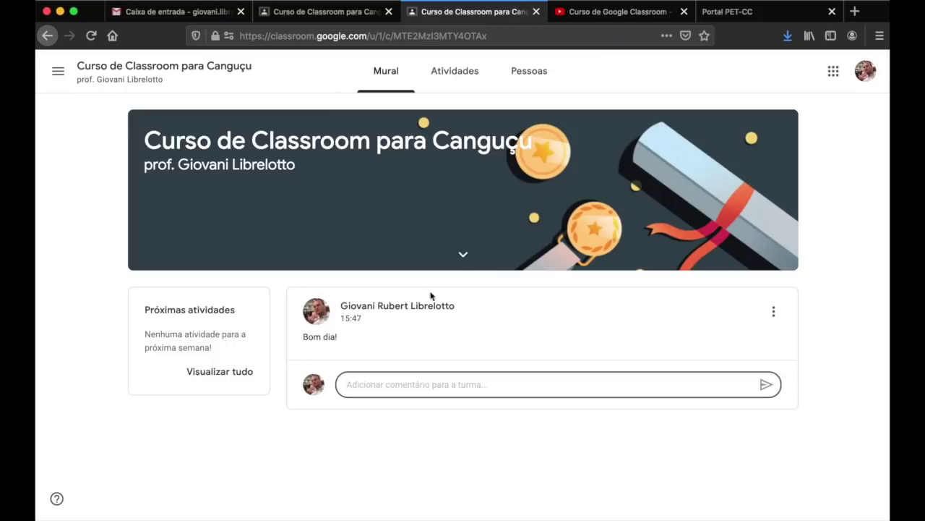
pyautogui.hotkey('ctrl', 'shift', 'Tab')
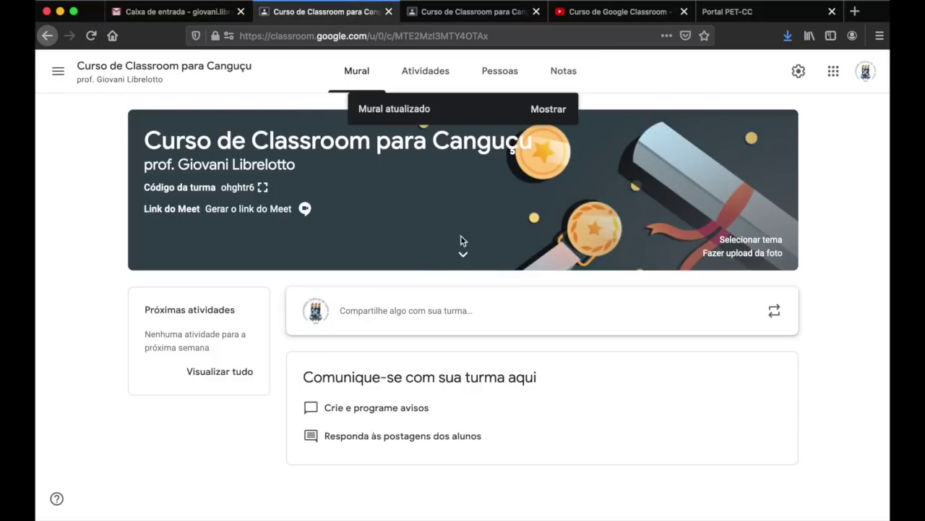
pyautogui.click(529, 108)
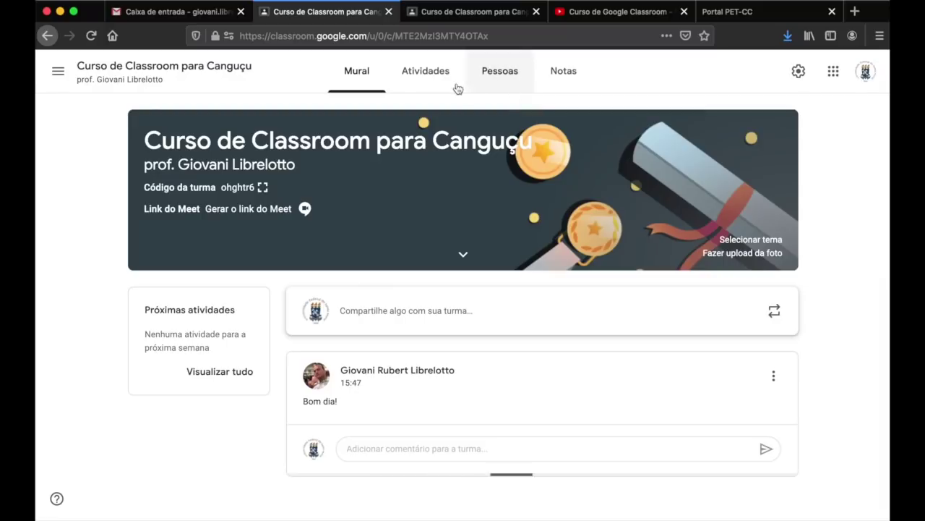
pyautogui.click(425, 78)
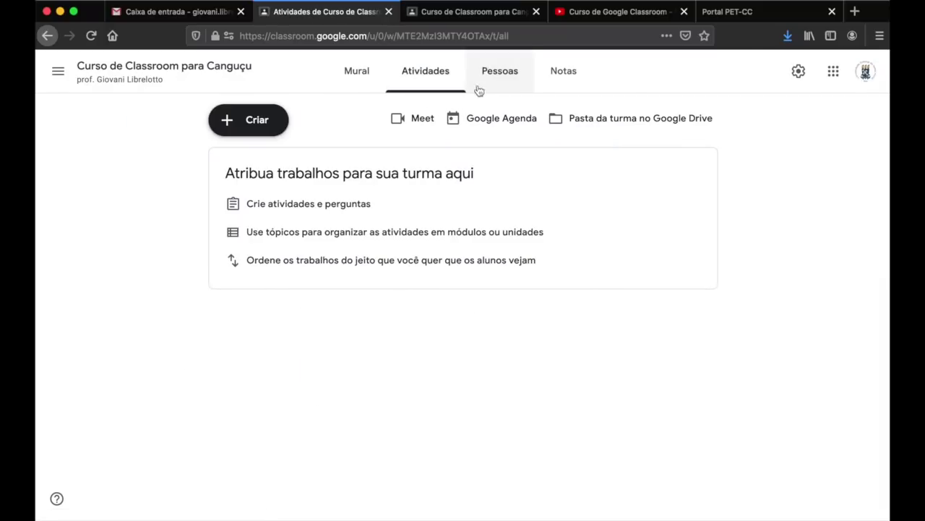
# - In the class settings, keep the Mural limited to students only commenting
pyautogui.click(797, 71)
pyautogui.scroll(-3, 668, 274)
pyautogui.scroll(-2, 668, 273)
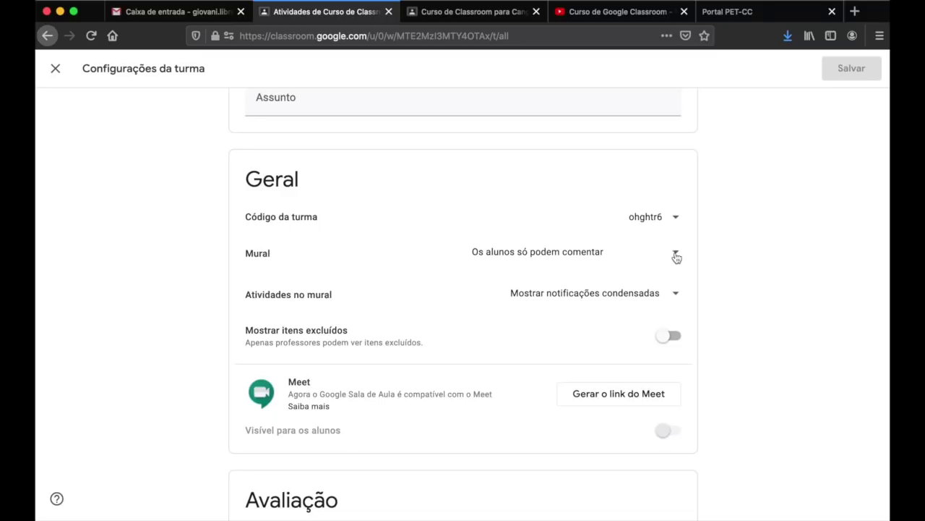
pyautogui.click(675, 253)
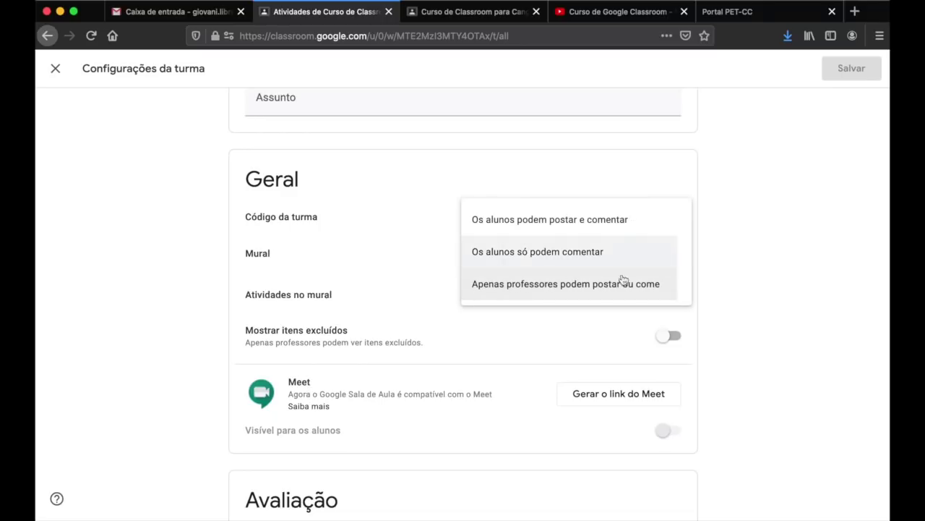
pyautogui.click(712, 268)
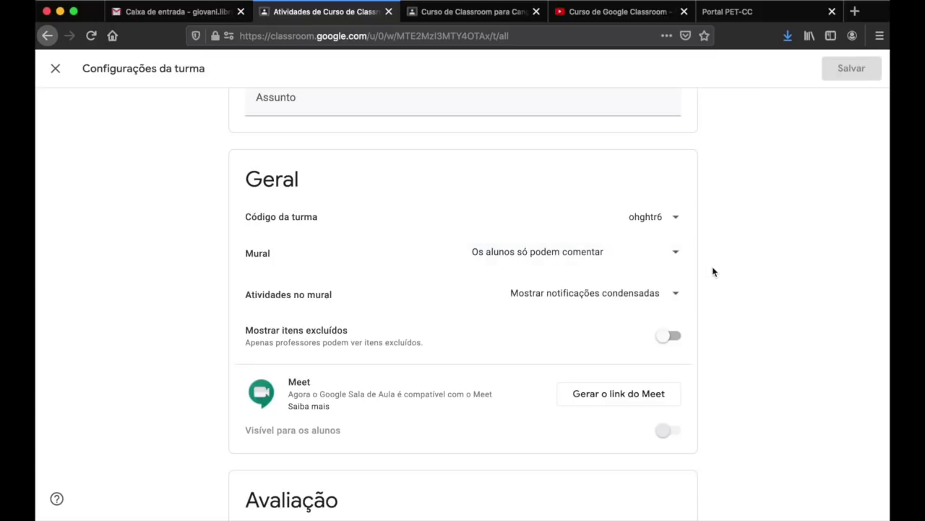
# - Set 'Atividades no mural' to 'Mostrar anexos e detalhes' and save the class settings
pyautogui.scroll(-3, 712, 266)
pyautogui.click(680, 187)
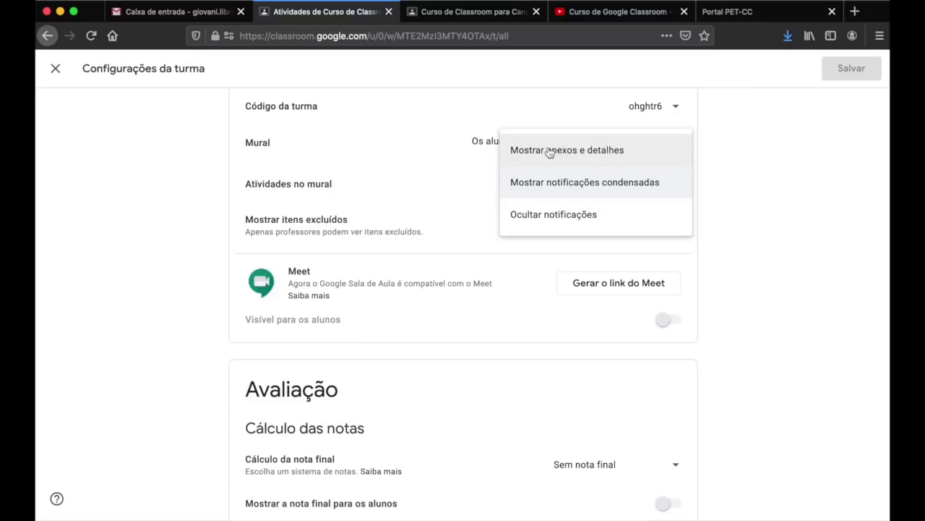
pyautogui.click(584, 157)
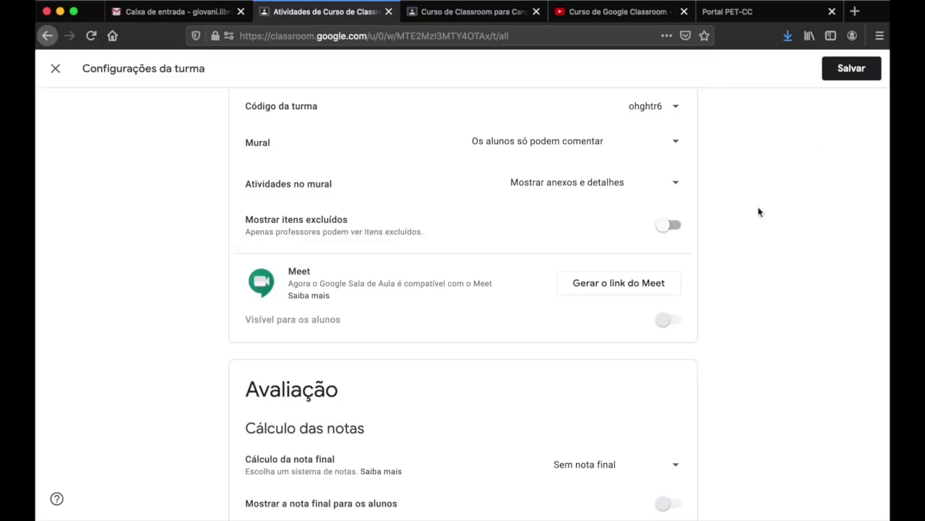
pyautogui.scroll(-3, 722, 248)
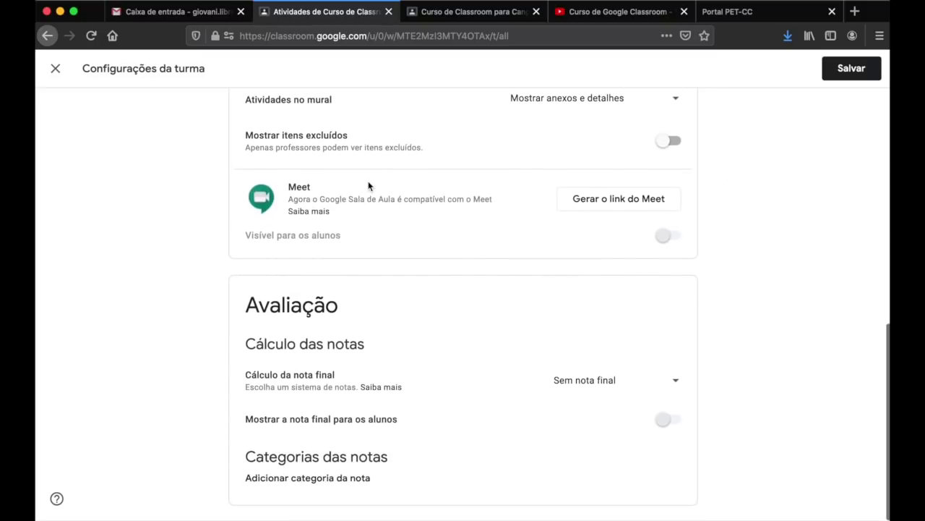
pyautogui.rightClick(741, 339)
pyautogui.click(734, 280)
pyautogui.scroll(3, 548, 310)
pyautogui.scroll(-3, 547, 310)
pyautogui.click(853, 70)
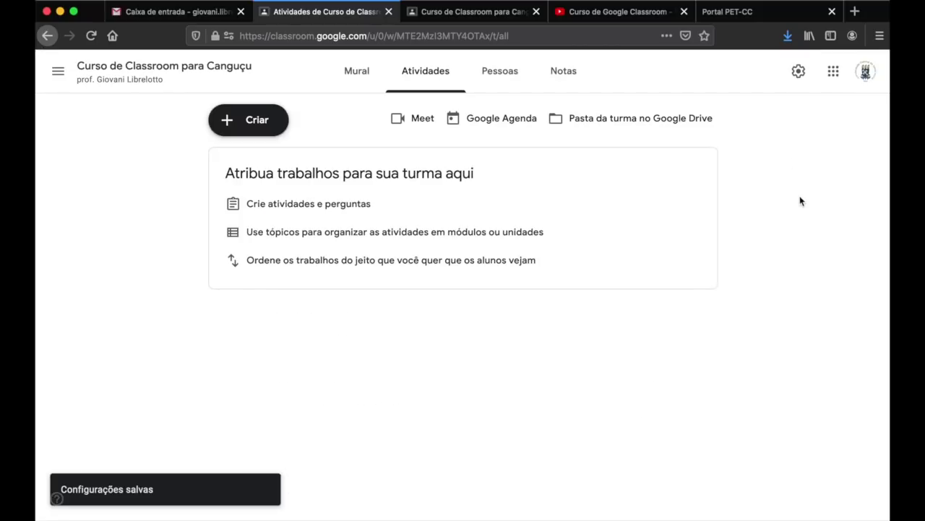
# - Delete the 'Bom dia!' post from the class Mural, confirming Excluir
pyautogui.click(356, 71)
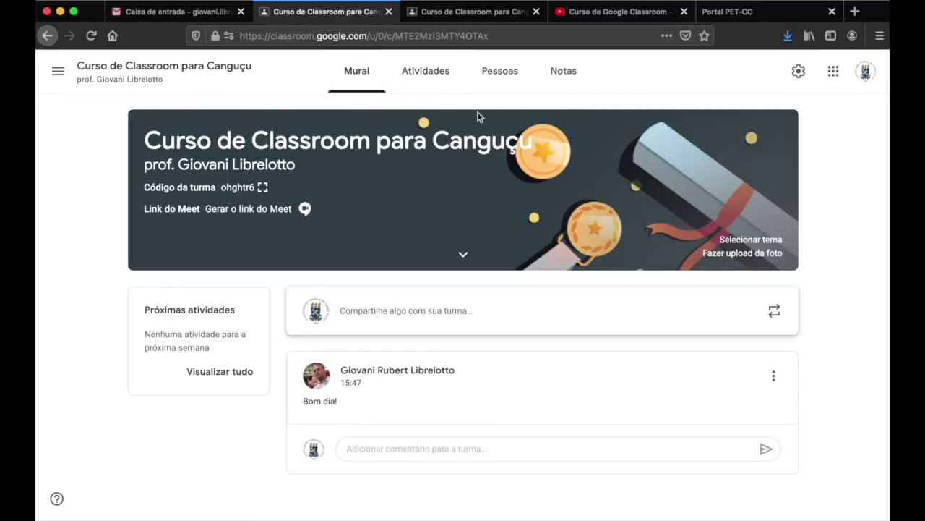
pyautogui.click(773, 375)
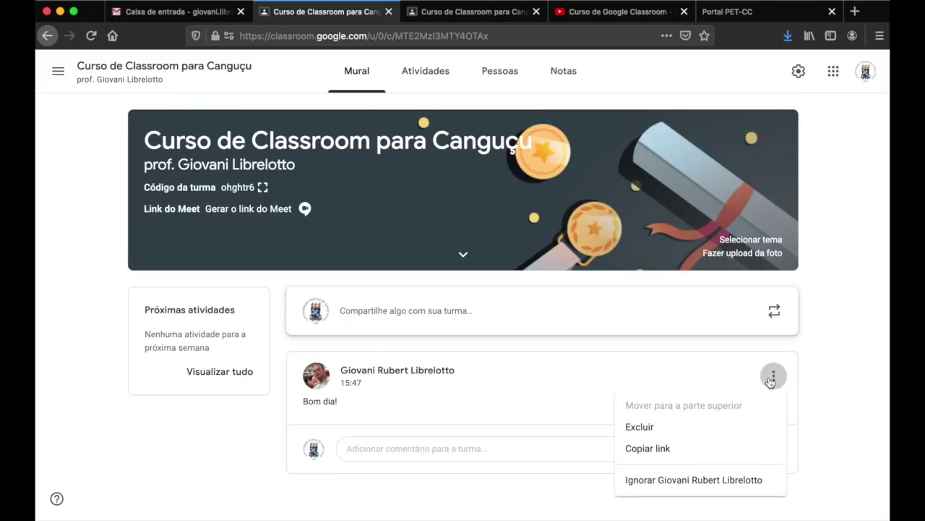
pyautogui.click(683, 434)
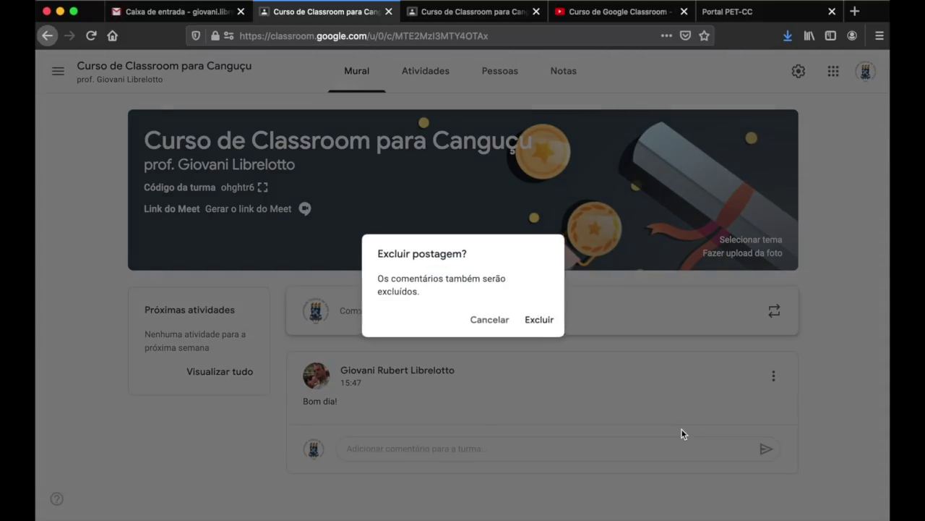
pyautogui.click(539, 325)
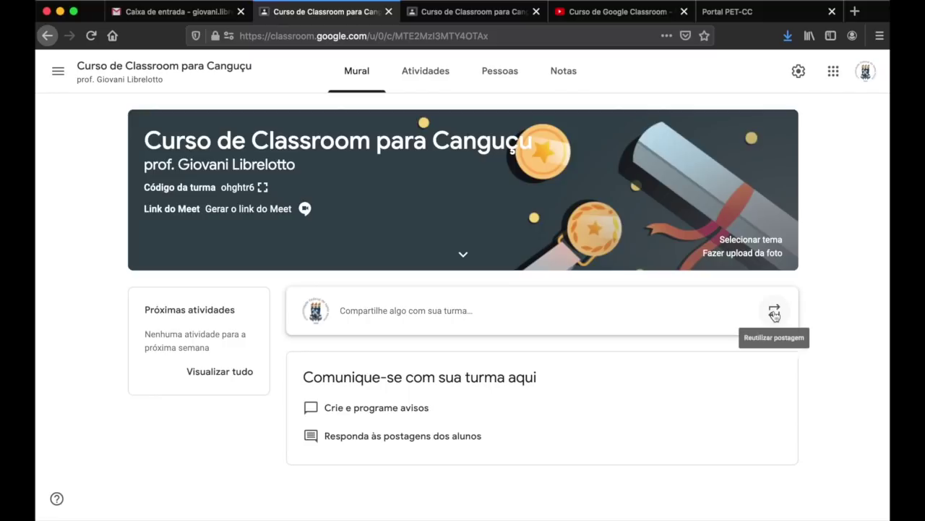
# - Discard the empty draft and reuse the Ementa syllabus post from the Organizando o Ensino Remoto class
pyautogui.click(469, 311)
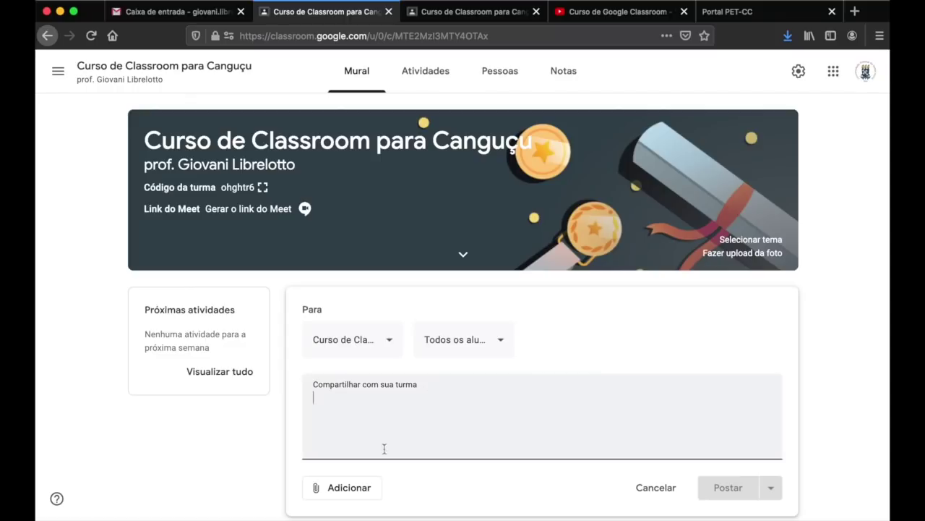
pyautogui.click(661, 487)
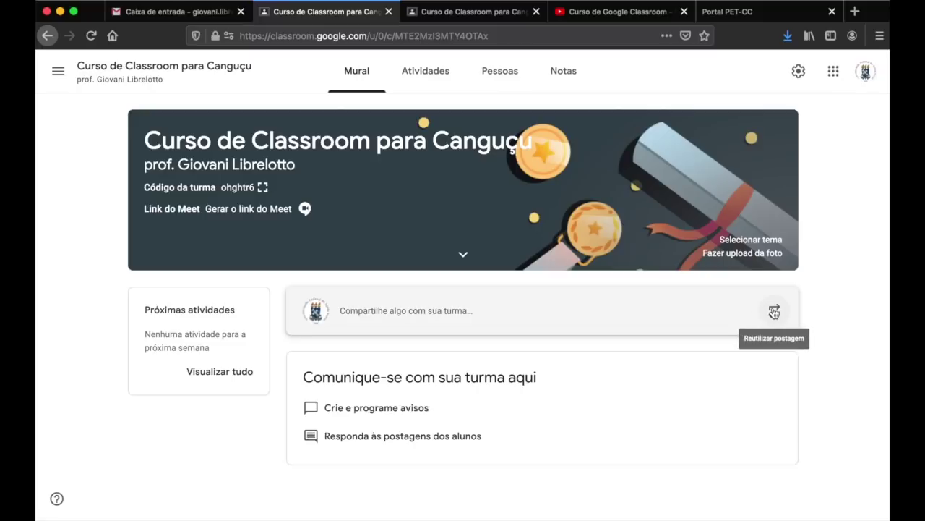
pyautogui.click(775, 312)
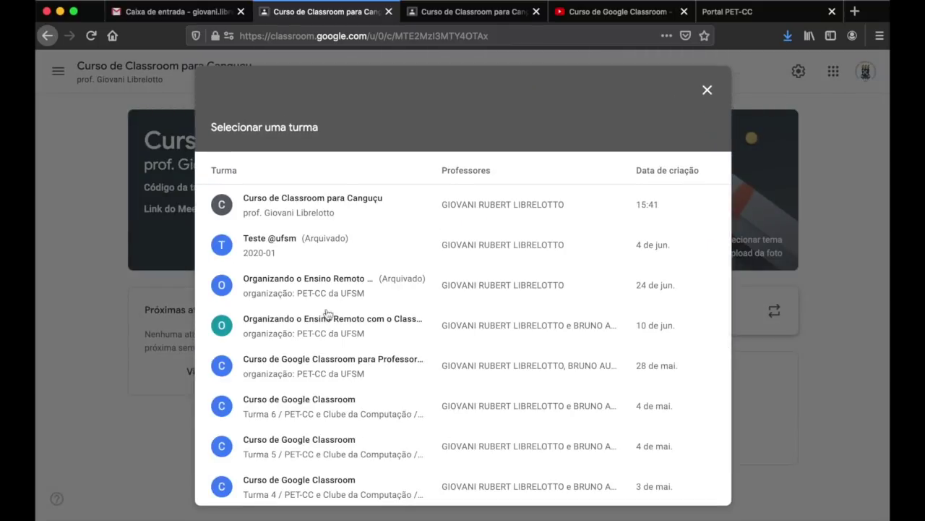
pyautogui.click(308, 329)
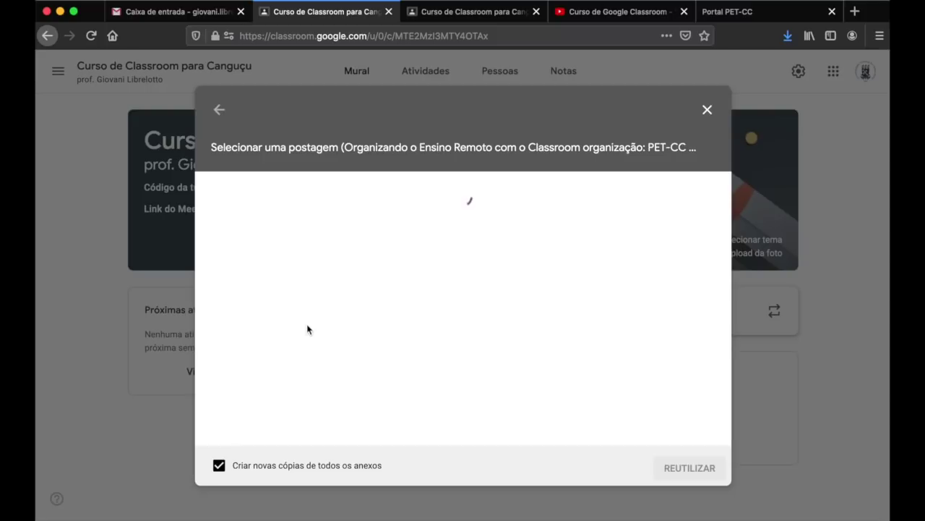
pyautogui.click(308, 329)
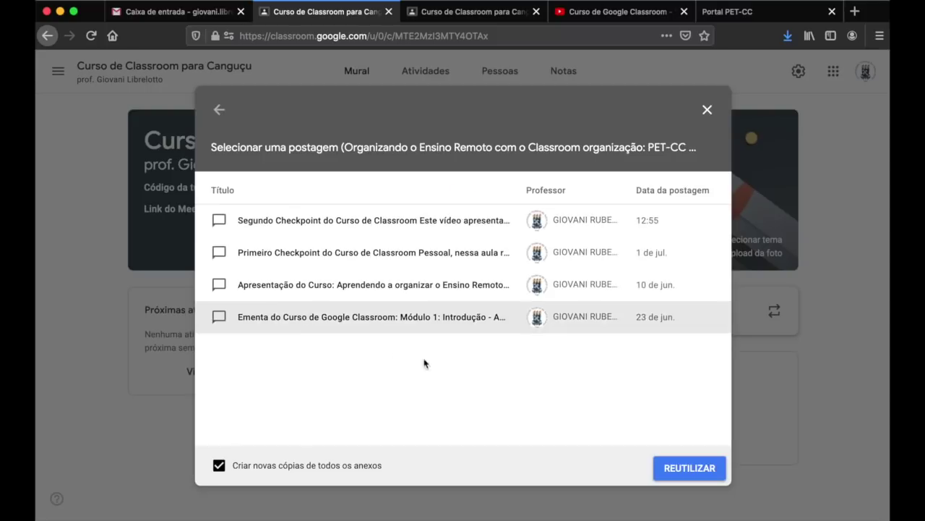
pyautogui.click(385, 320)
pyautogui.click(681, 468)
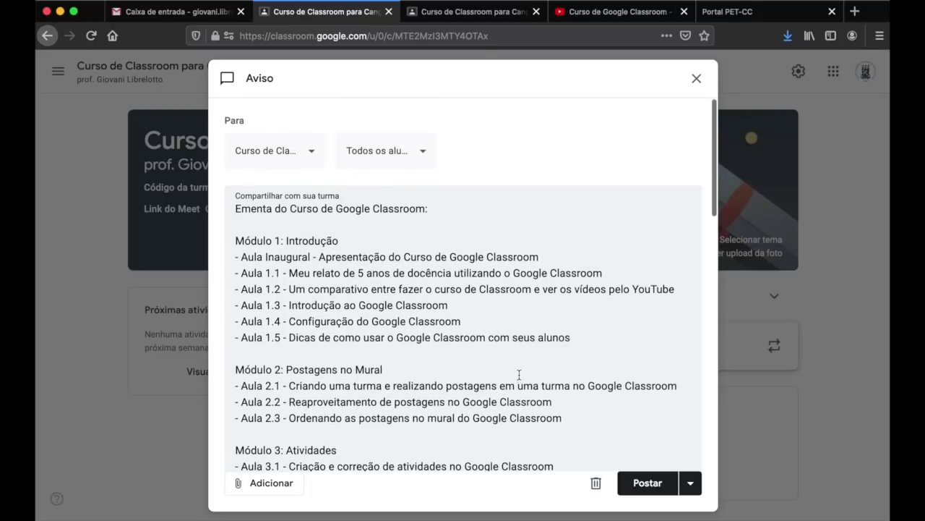
# - Review the reused syllabus text in the Aviso dialog and post it to the class
pyautogui.scroll(-10, 482, 282)
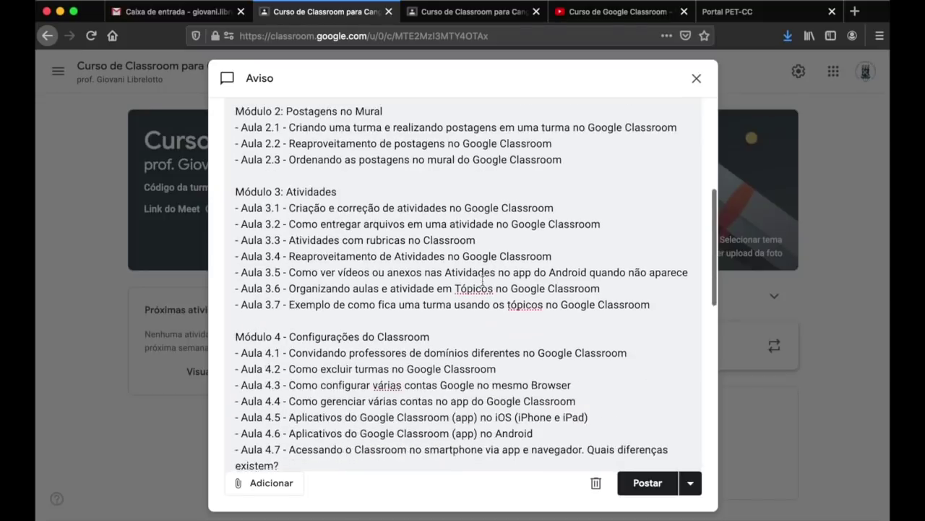
pyautogui.scroll(-6, 482, 282)
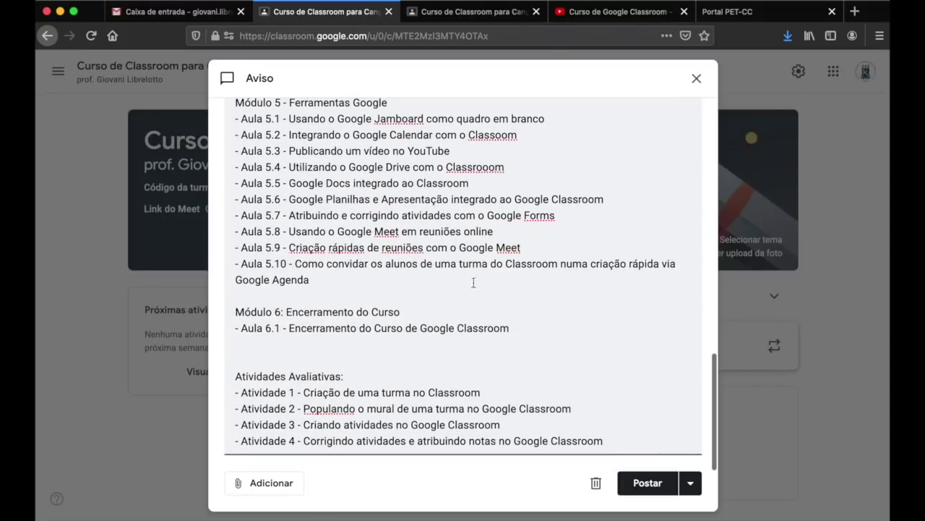
pyautogui.click(410, 310)
pyautogui.scroll(15, 400, 214)
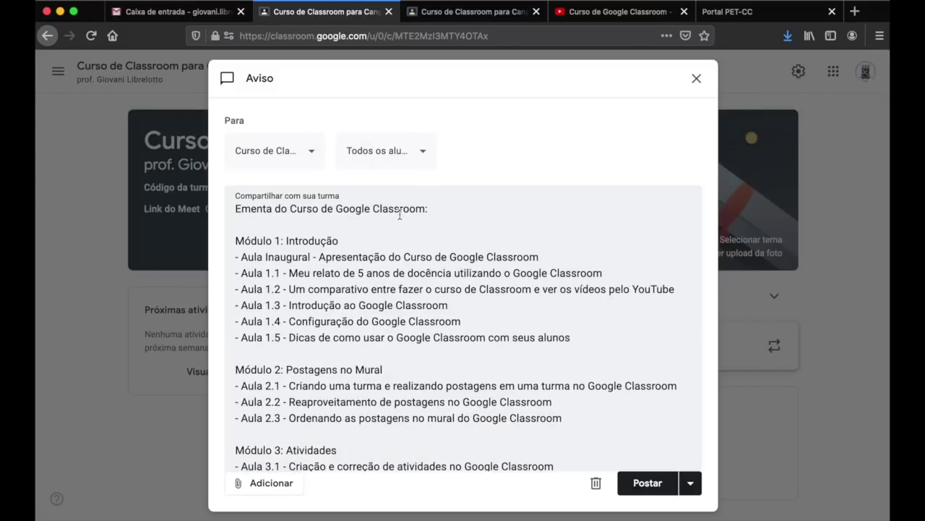
pyautogui.click(653, 491)
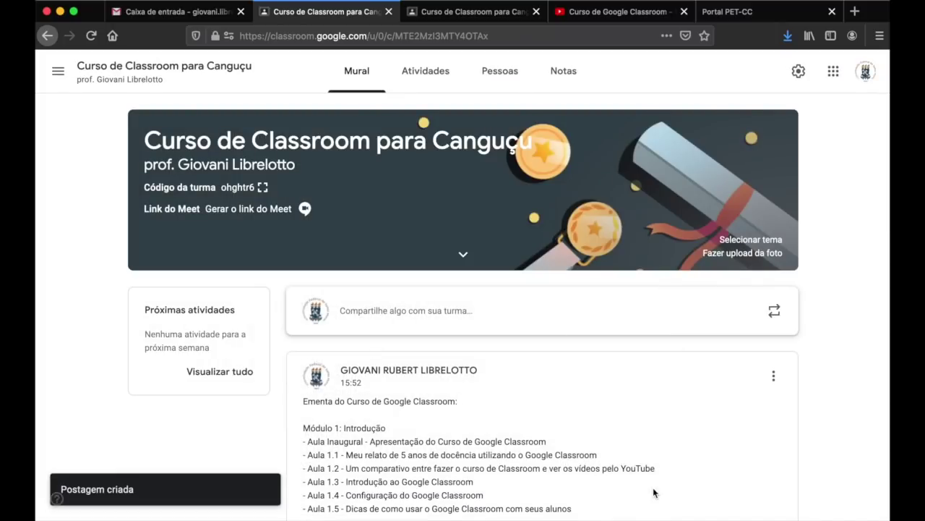
# - Scroll through the newly posted syllabus on the teacher's Mural
pyautogui.scroll(-3, 838, 366)
pyautogui.scroll(3, 839, 366)
pyautogui.scroll(-3, 856, 368)
pyautogui.scroll(-7, 857, 373)
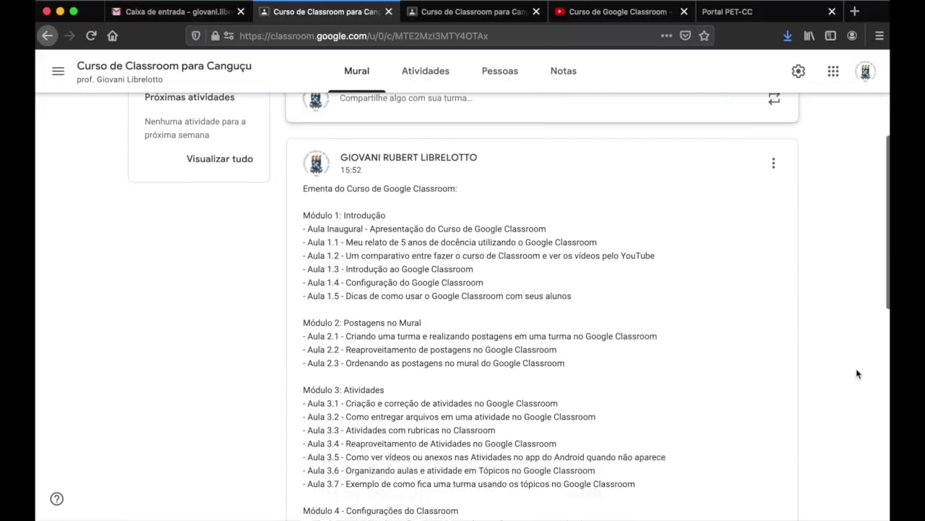
pyautogui.scroll(-8, 857, 373)
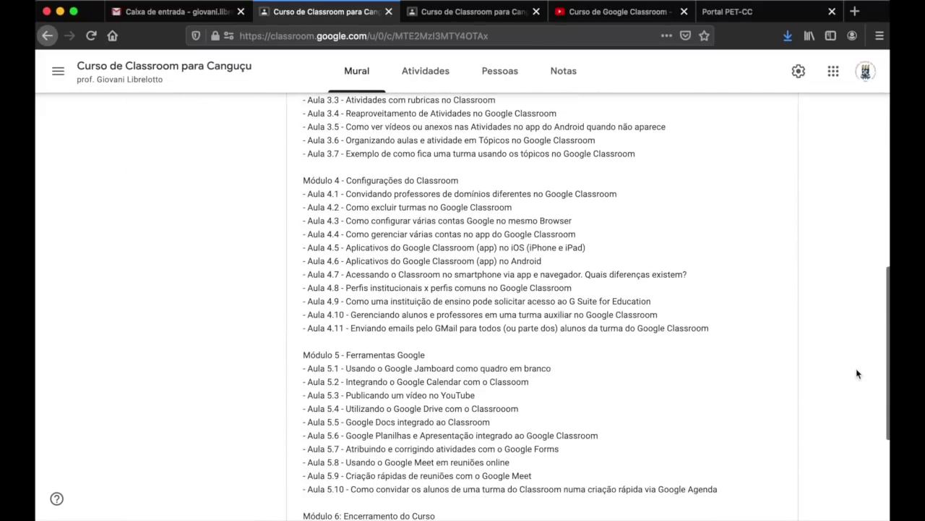
pyautogui.scroll(12, 855, 371)
# - Confirm the syllabus shows on the student's Mural, then return to the teacher's view
pyautogui.click(479, 16)
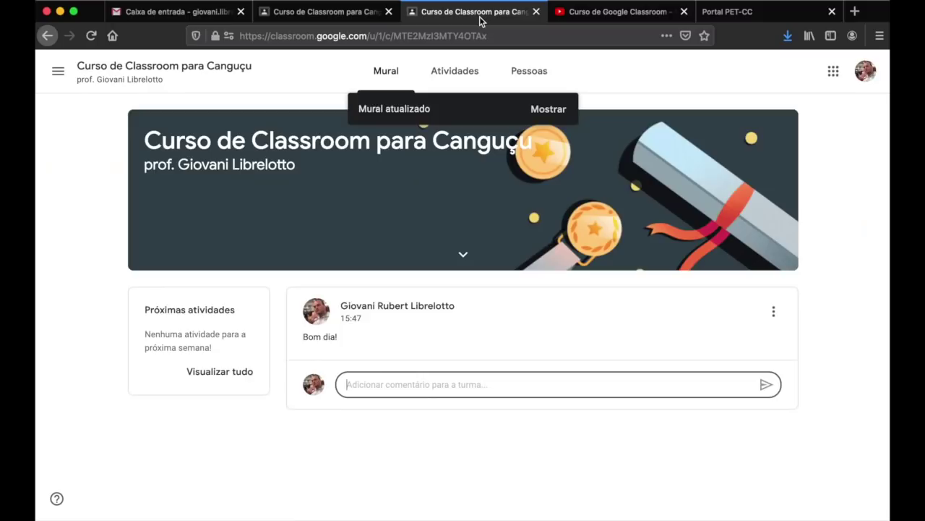
pyautogui.click(556, 109)
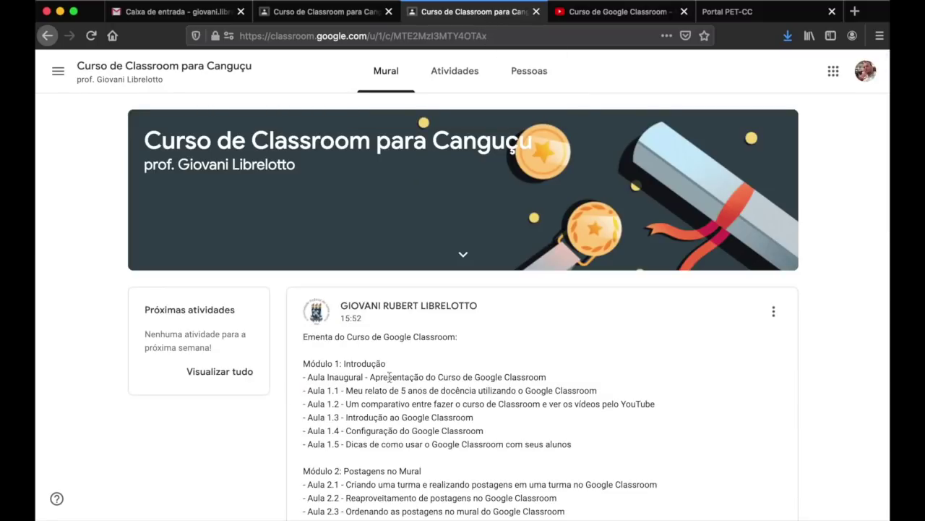
pyautogui.scroll(-10, 814, 383)
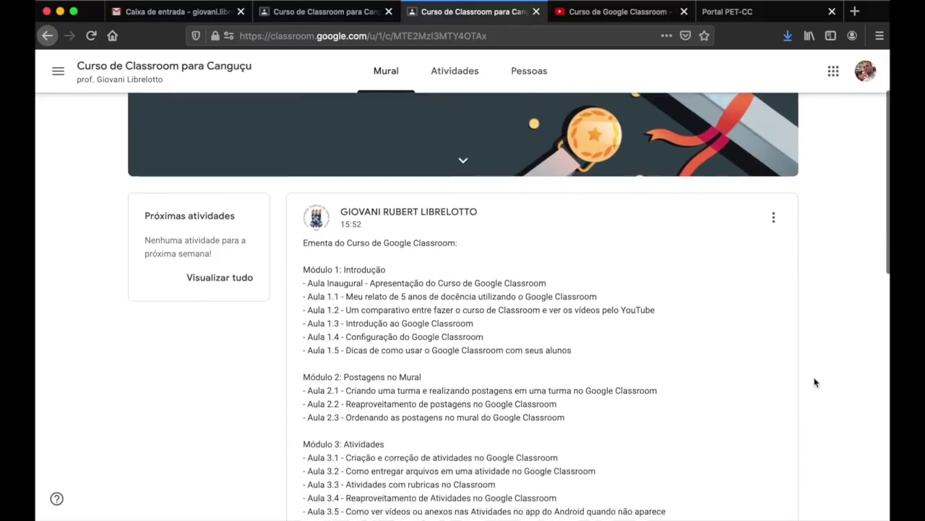
pyautogui.scroll(10, 814, 383)
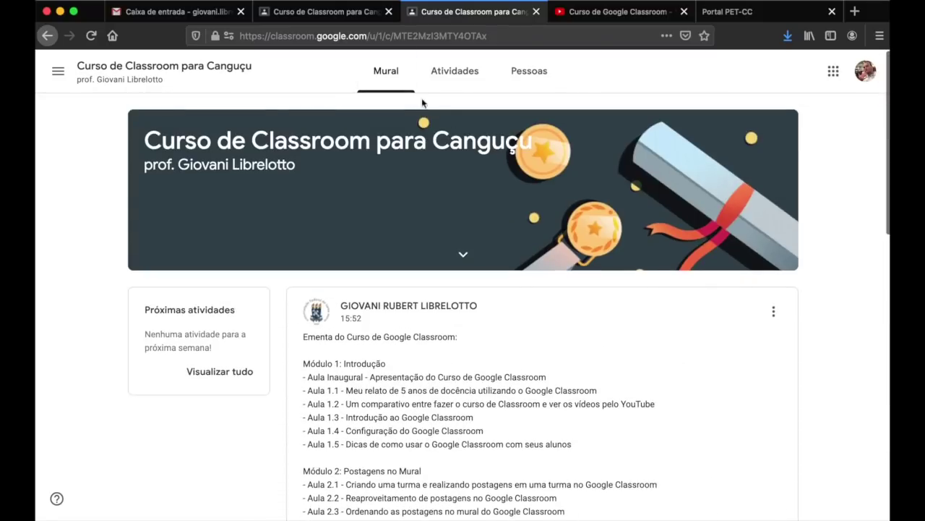
pyautogui.click(337, 14)
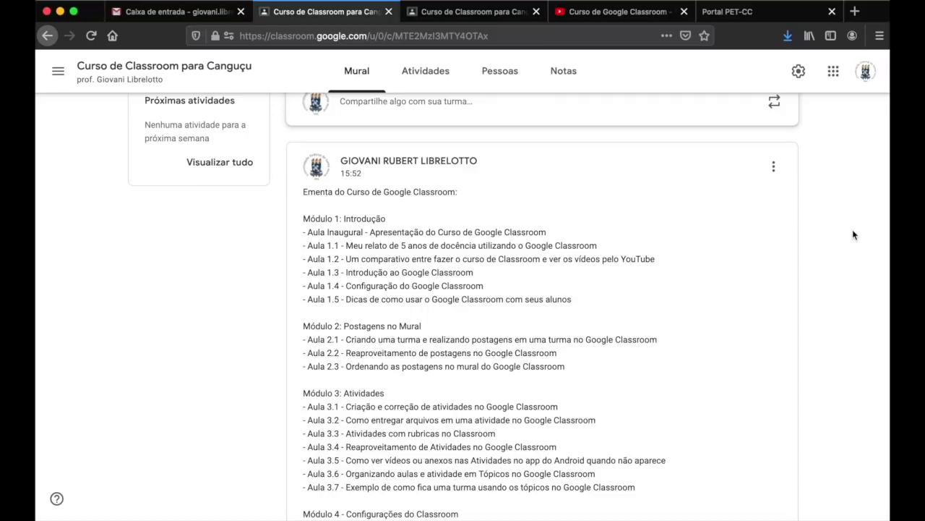
pyautogui.scroll(-2, 853, 234)
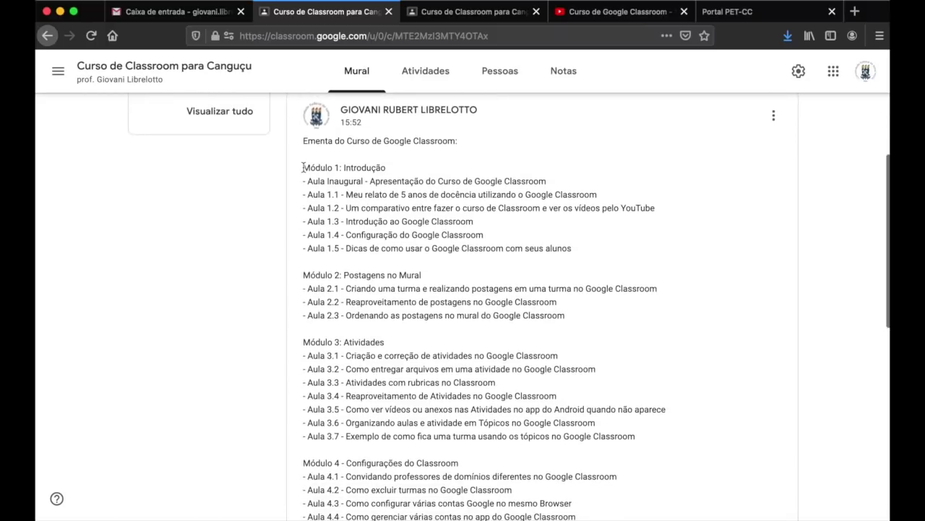
pyautogui.moveTo(303, 167); pyautogui.dragTo(577, 249)
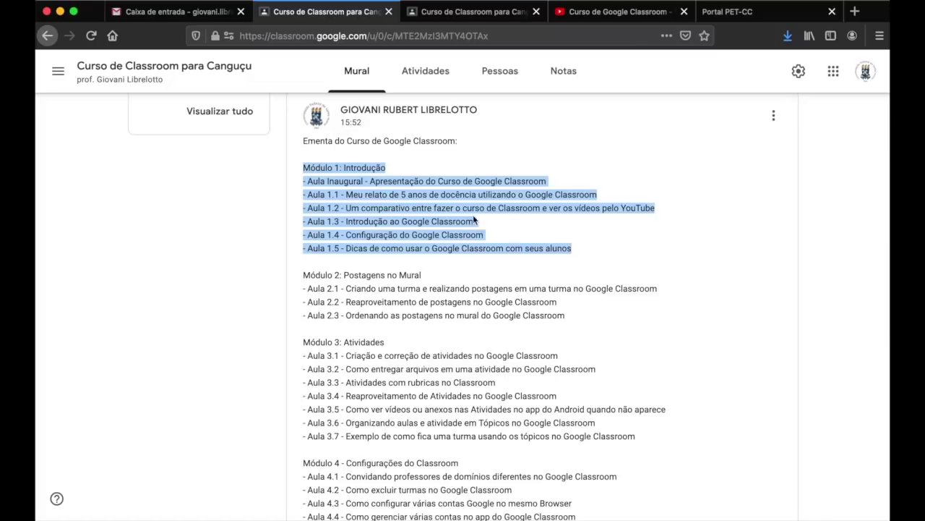
pyautogui.click(449, 224)
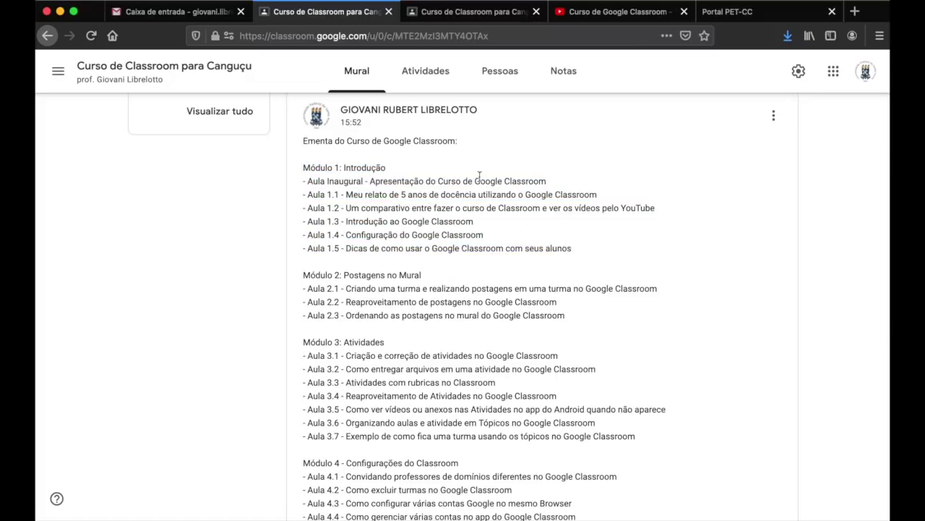
pyautogui.scroll(-3, 509, 286)
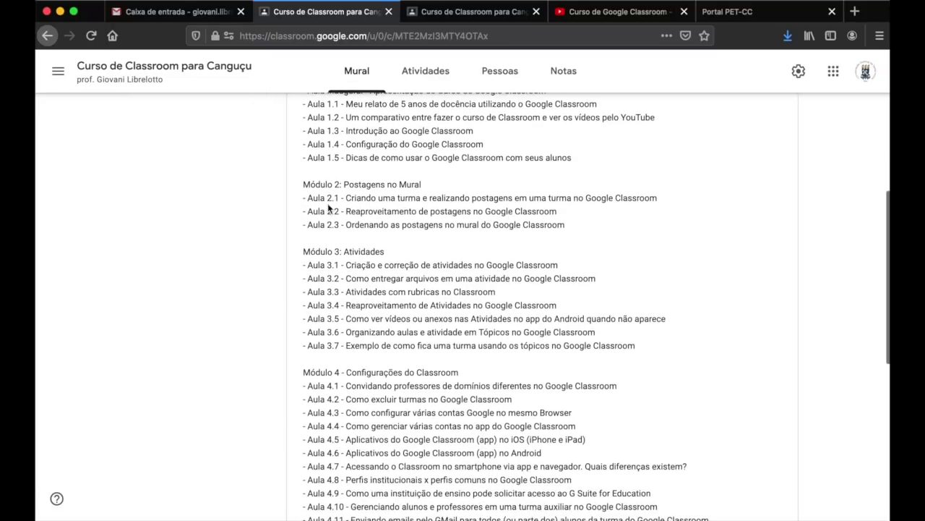
pyautogui.moveTo(303, 184); pyautogui.dragTo(566, 236)
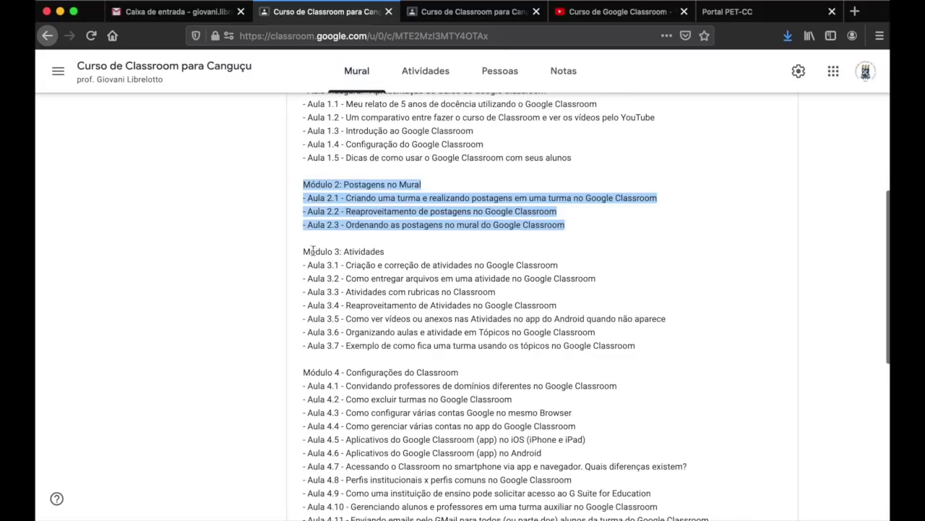
pyautogui.moveTo(303, 248); pyautogui.dragTo(633, 346)
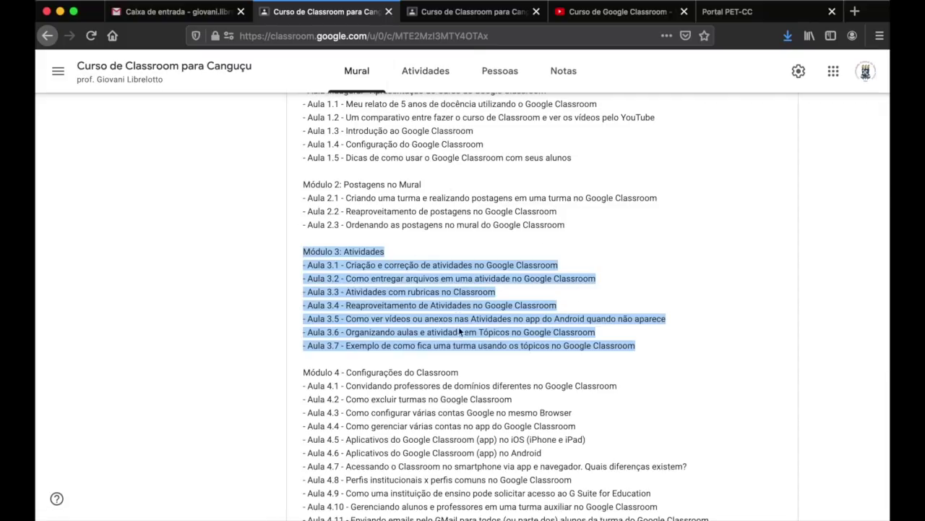
pyautogui.scroll(-3, 460, 330)
pyautogui.moveTo(303, 273); pyautogui.dragTo(747, 422)
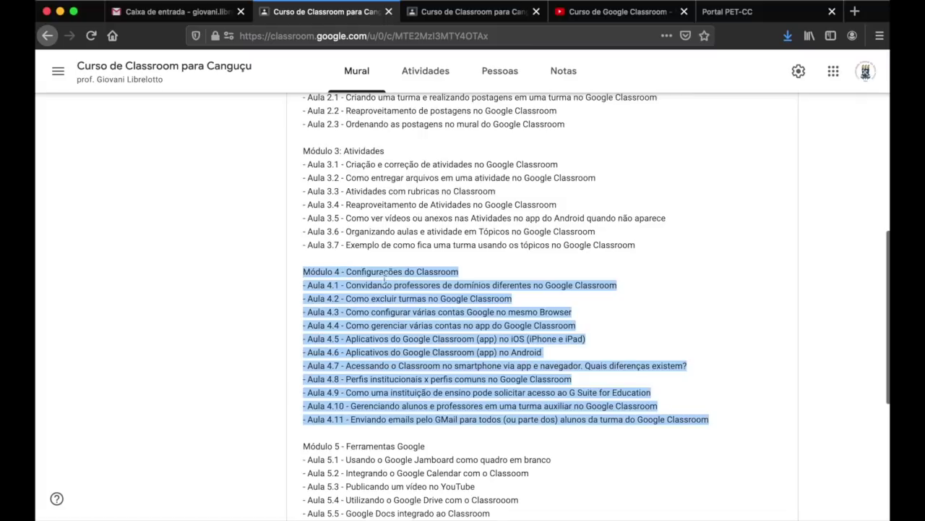
pyautogui.scroll(-5, 635, 338)
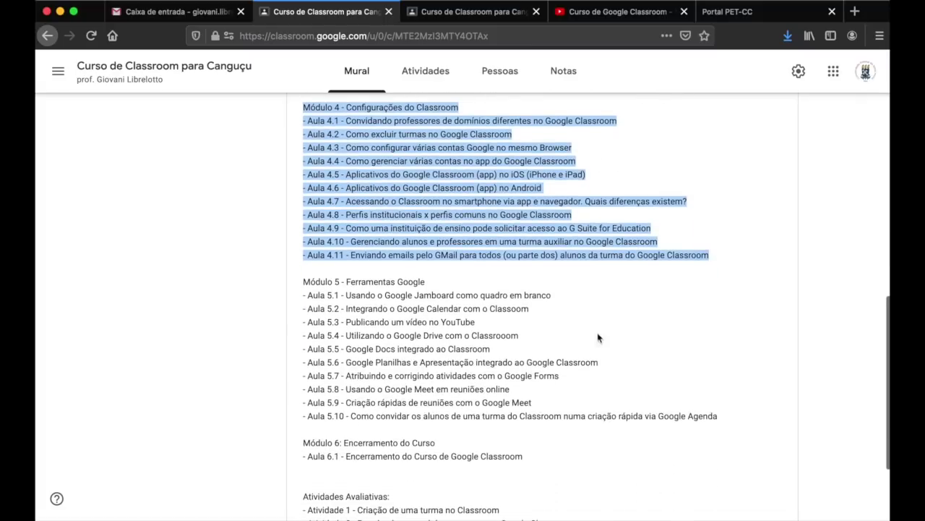
pyautogui.moveTo(304, 282); pyautogui.dragTo(725, 416)
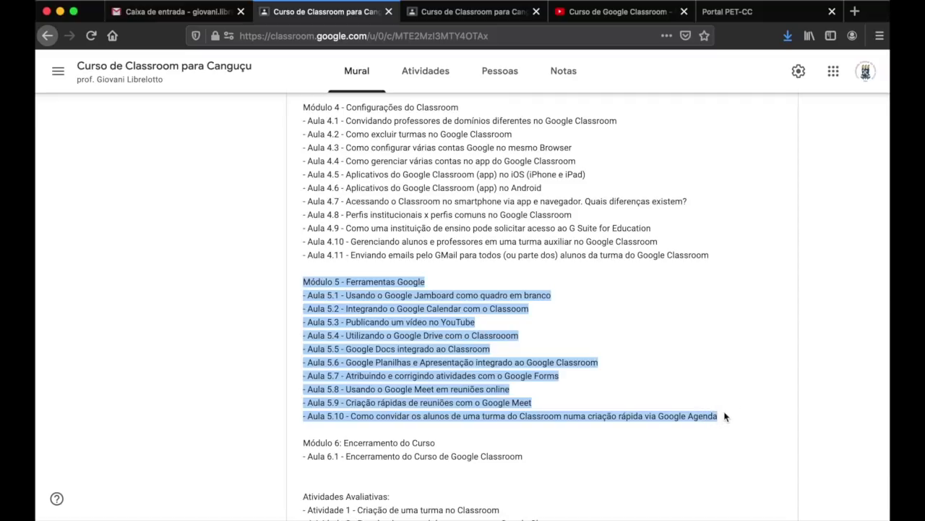
pyautogui.click(699, 390)
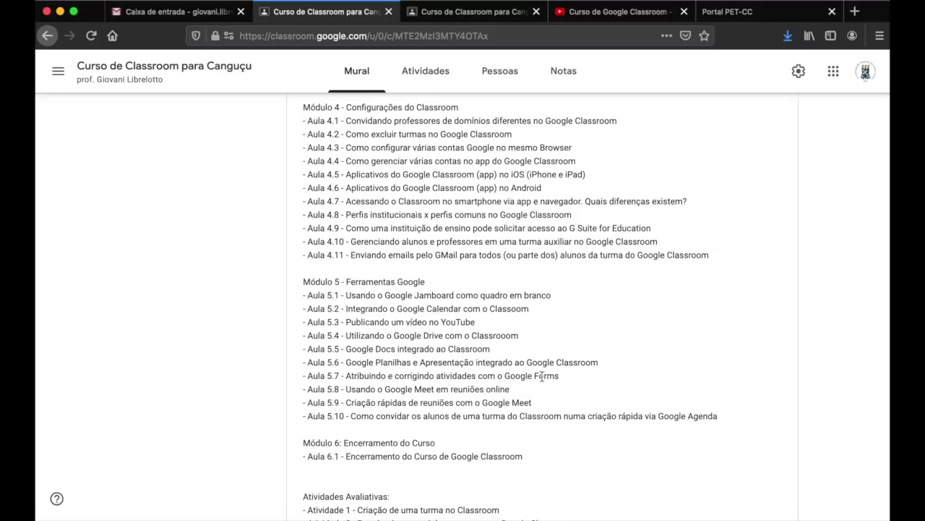
pyautogui.scroll(-3, 541, 376)
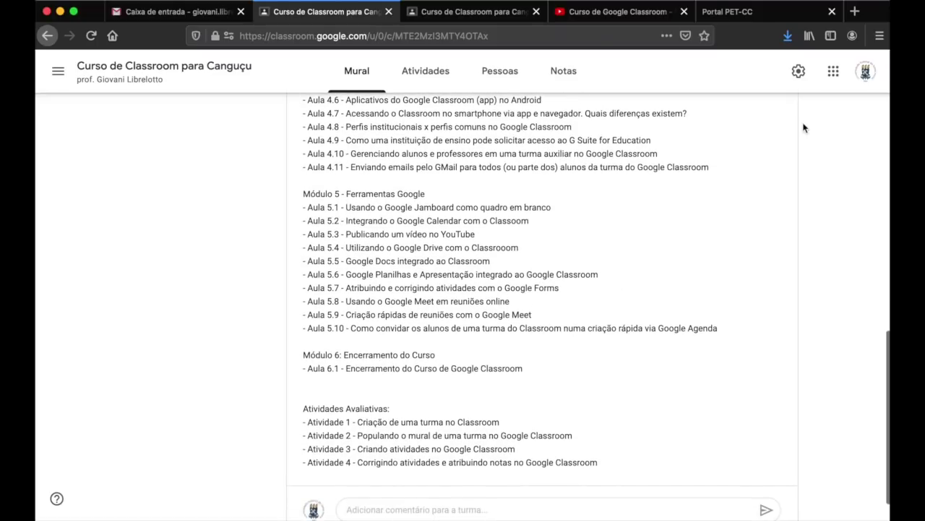
pyautogui.click(831, 77)
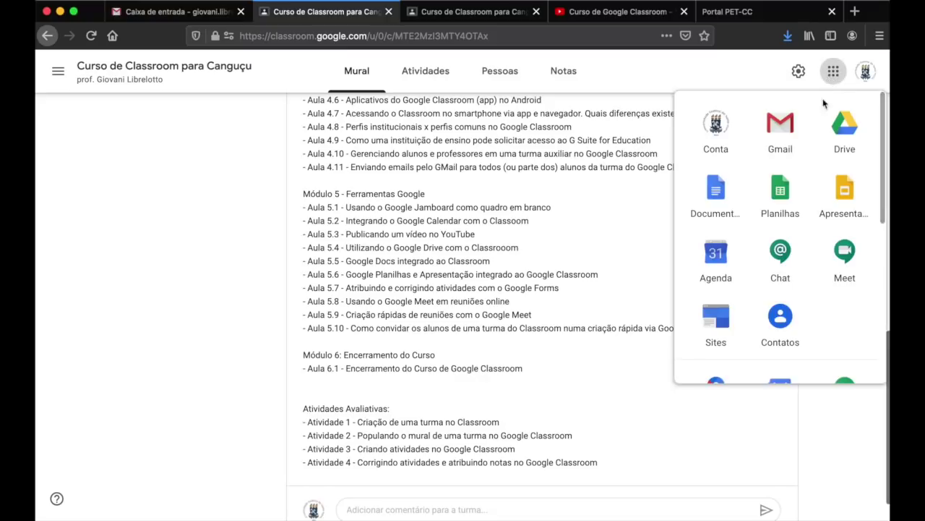
pyautogui.scroll(-5, 817, 241)
pyautogui.scroll(5, 818, 240)
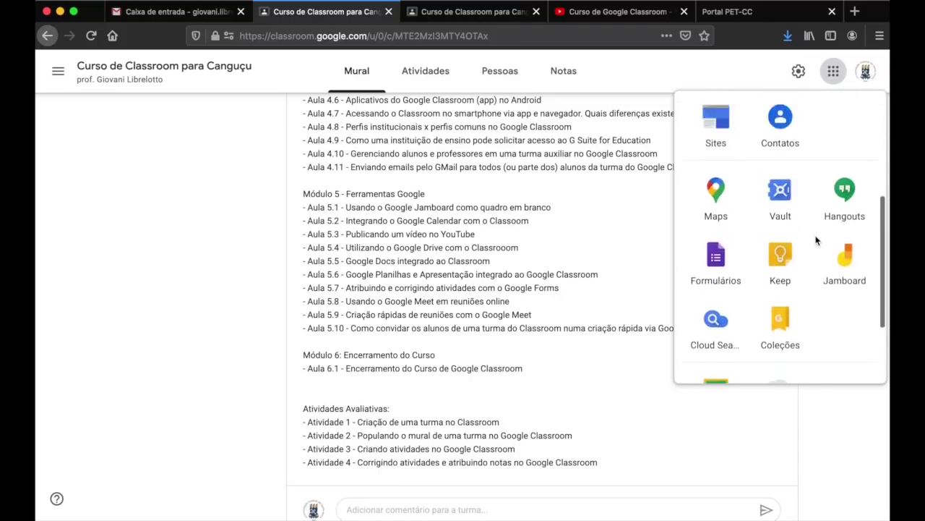
pyautogui.click(530, 280)
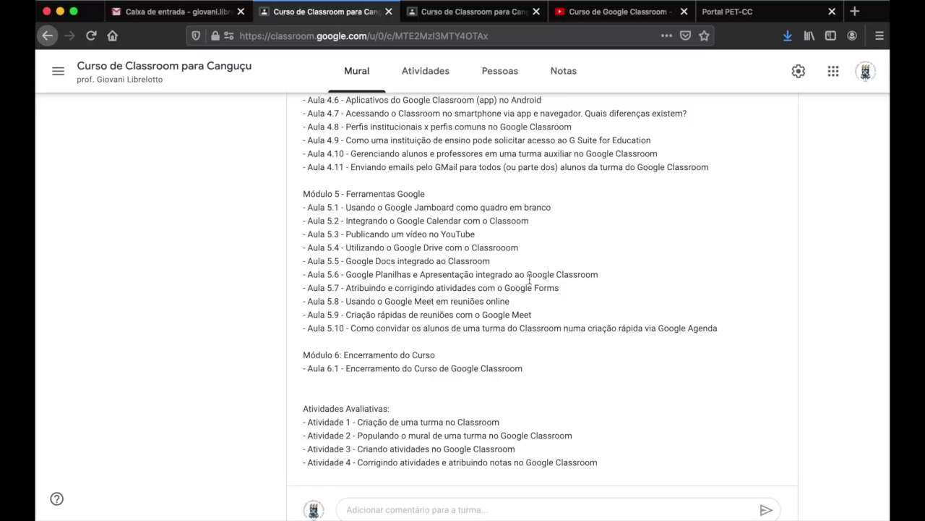
pyautogui.scroll(10, 530, 279)
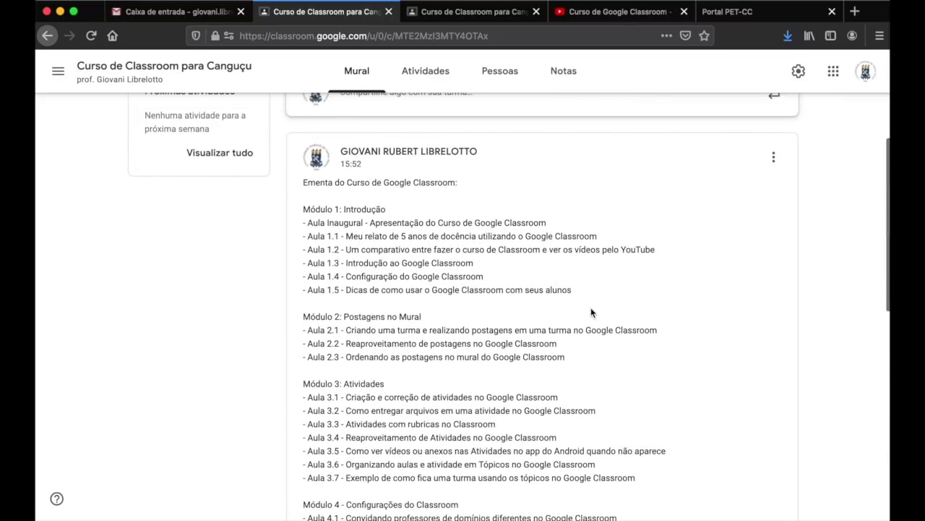
pyautogui.scroll(-2, 591, 313)
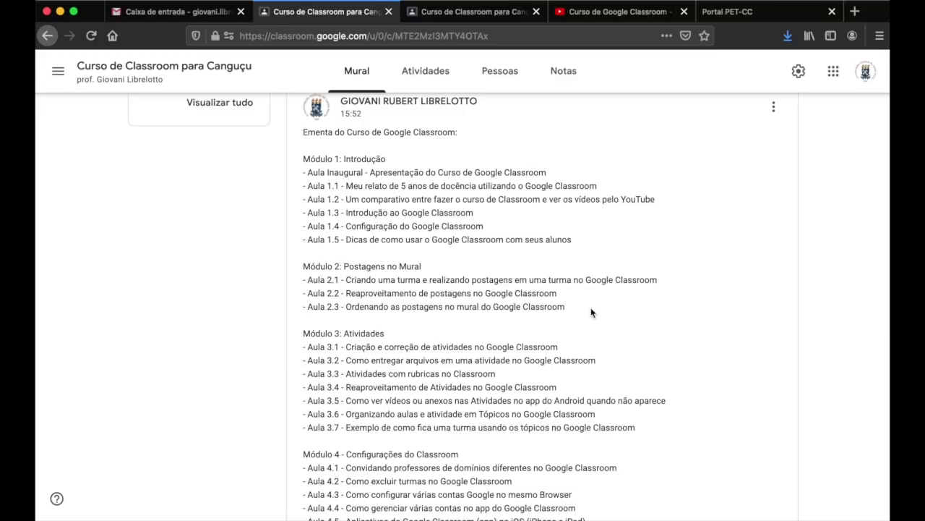
pyautogui.click(605, 13)
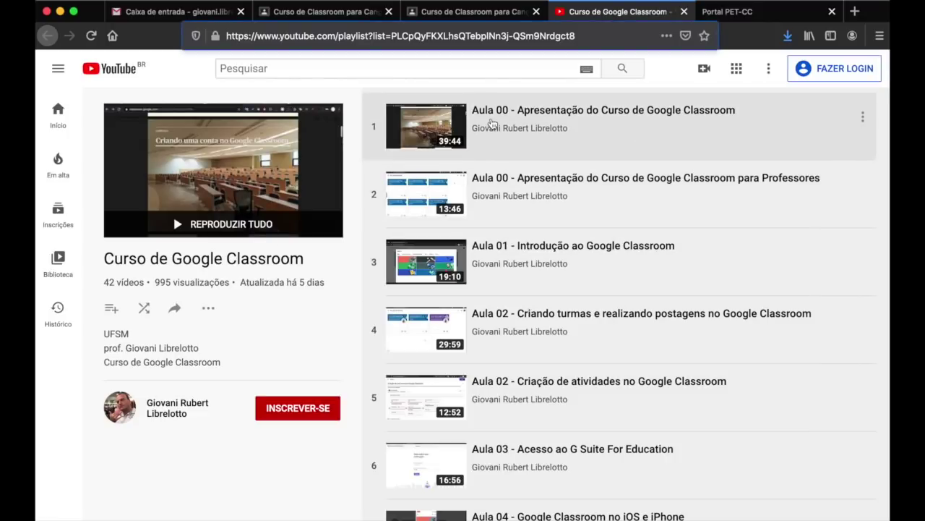
pyautogui.scroll(-3, 714, 273)
pyautogui.scroll(-5, 714, 273)
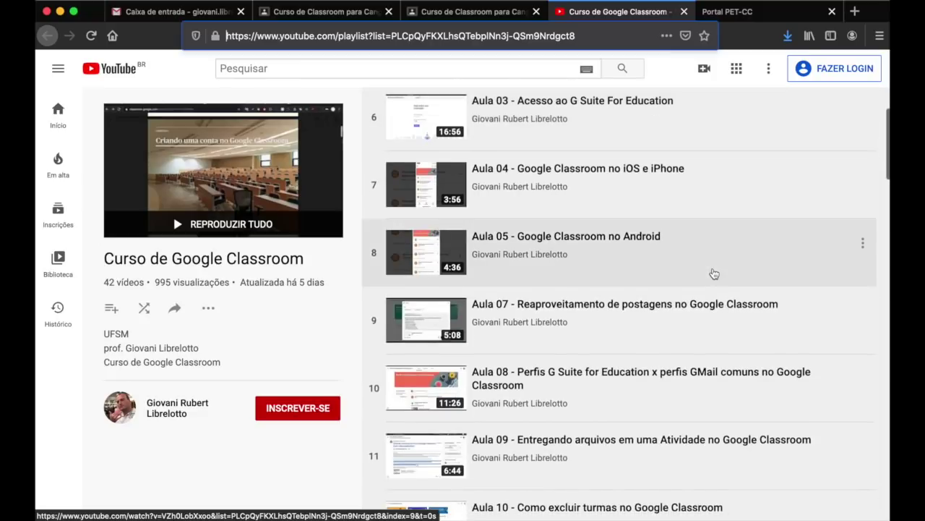
pyautogui.scroll(-3, 714, 273)
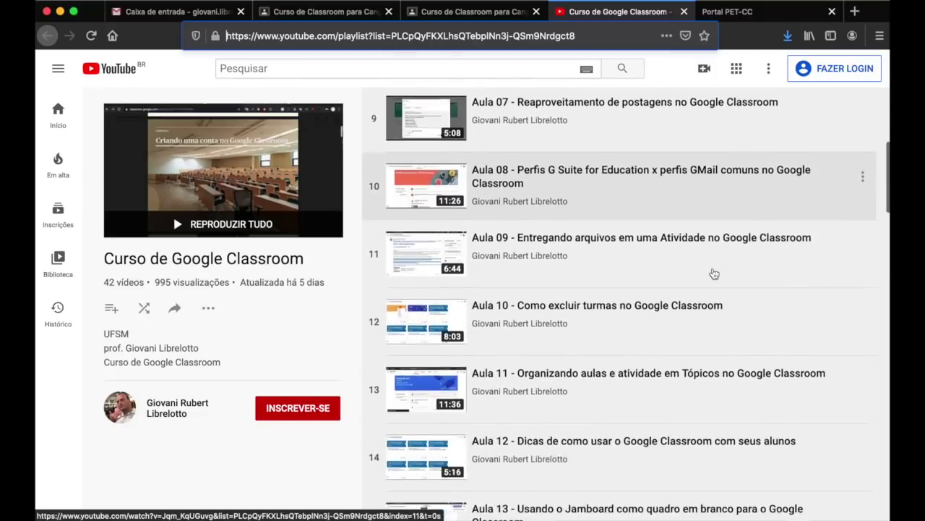
pyautogui.scroll(-3, 714, 273)
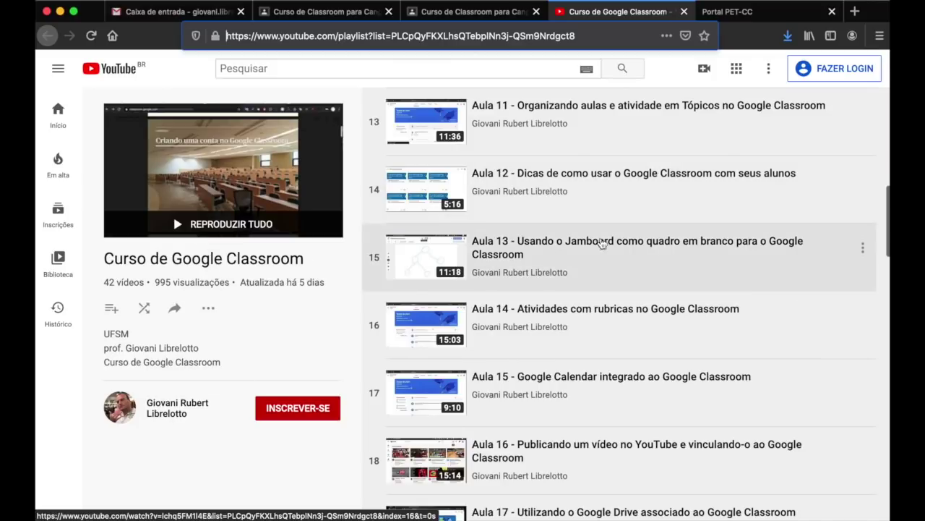
pyautogui.scroll(-3, 653, 362)
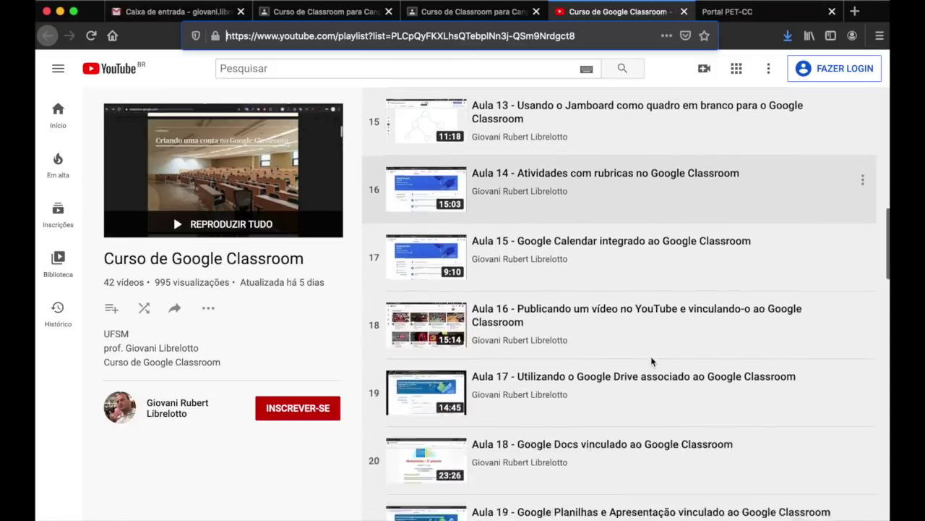
pyautogui.click(326, 11)
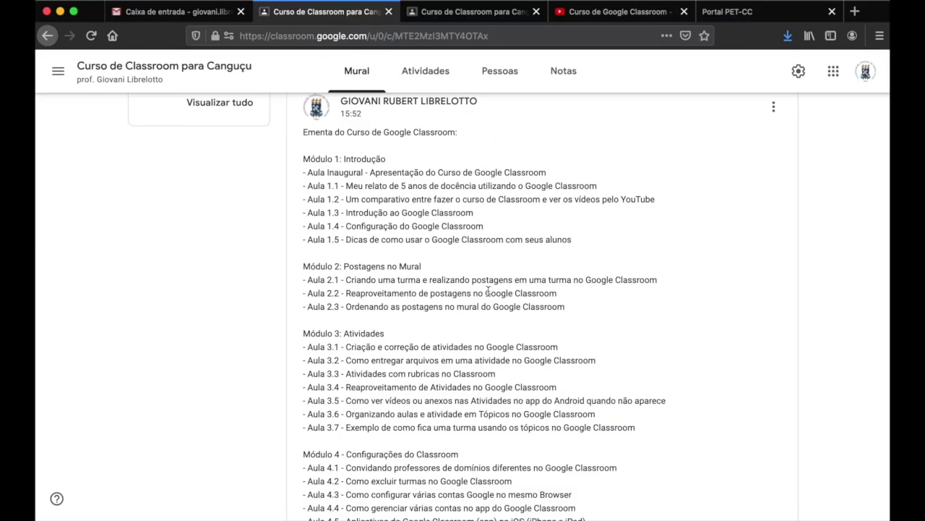
pyautogui.scroll(-3, 488, 291)
pyautogui.click(611, 13)
pyautogui.scroll(-3, 663, 295)
pyautogui.scroll(-2, 663, 298)
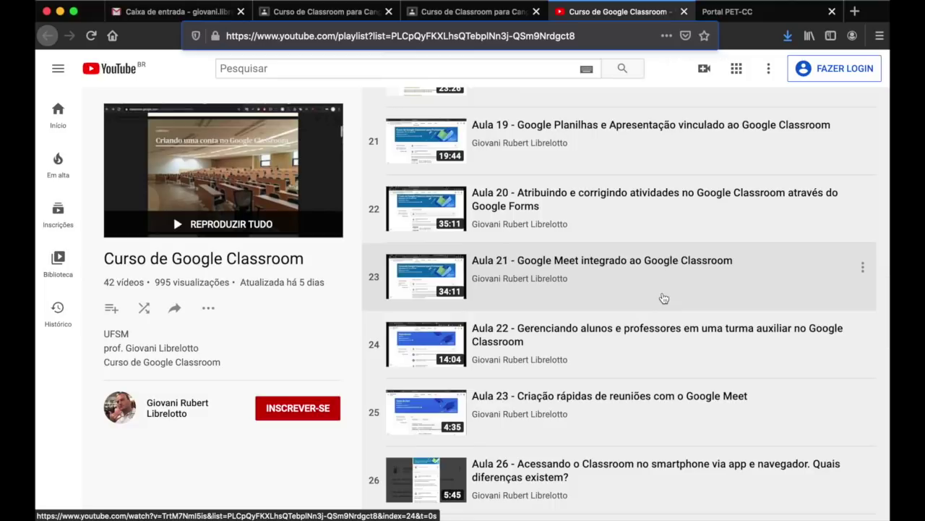
pyautogui.click(318, 12)
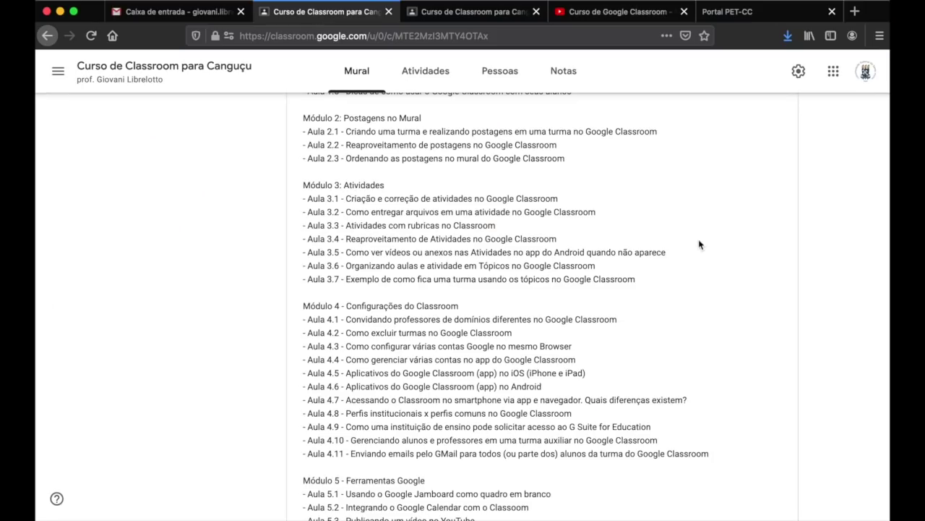
pyautogui.click(603, 13)
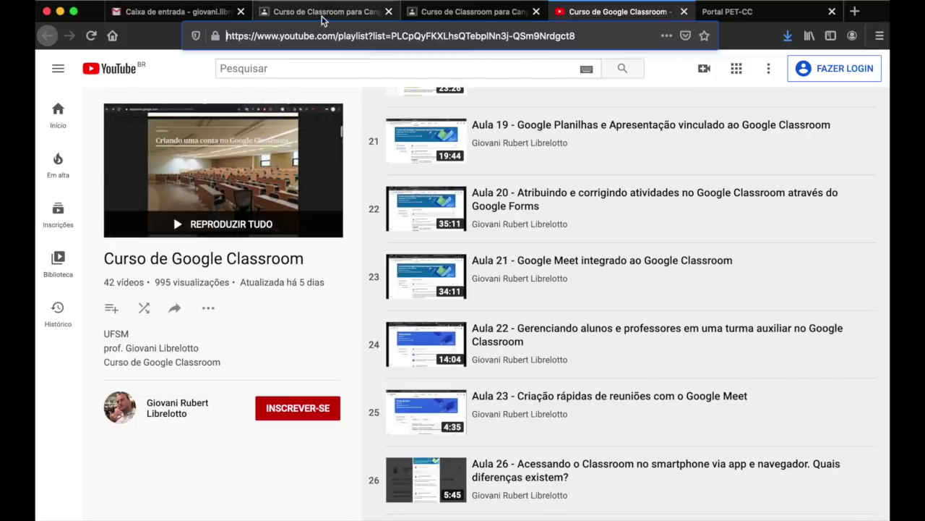
pyautogui.doubleClick(305, 37)
pyautogui.click(305, 36)
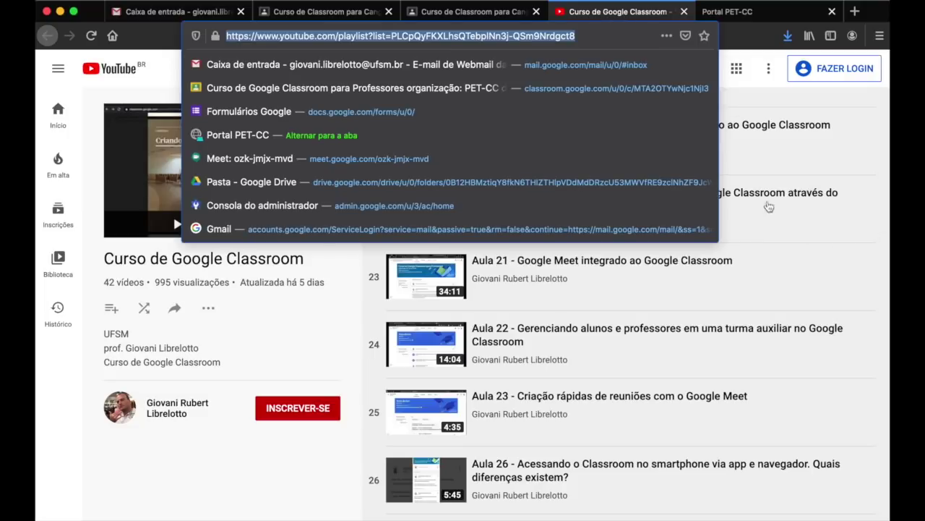
pyautogui.click(332, 492)
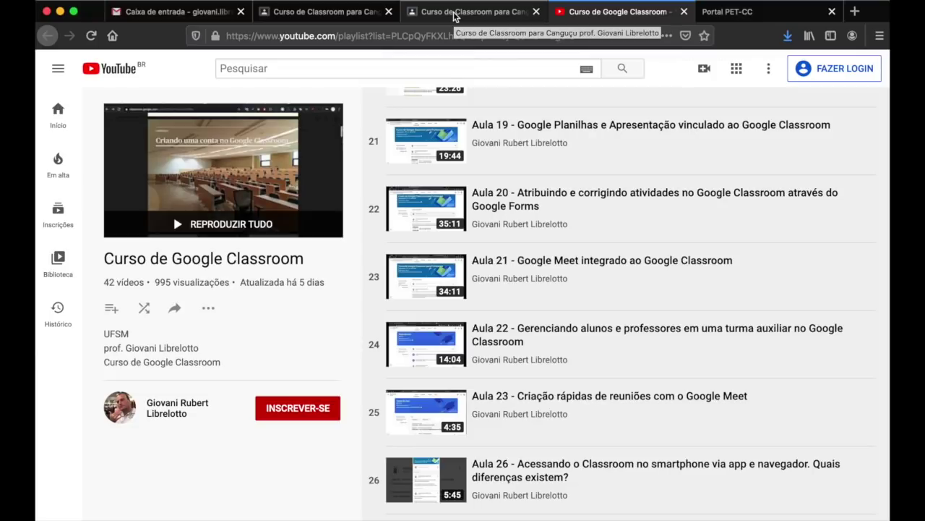
pyautogui.click(336, 16)
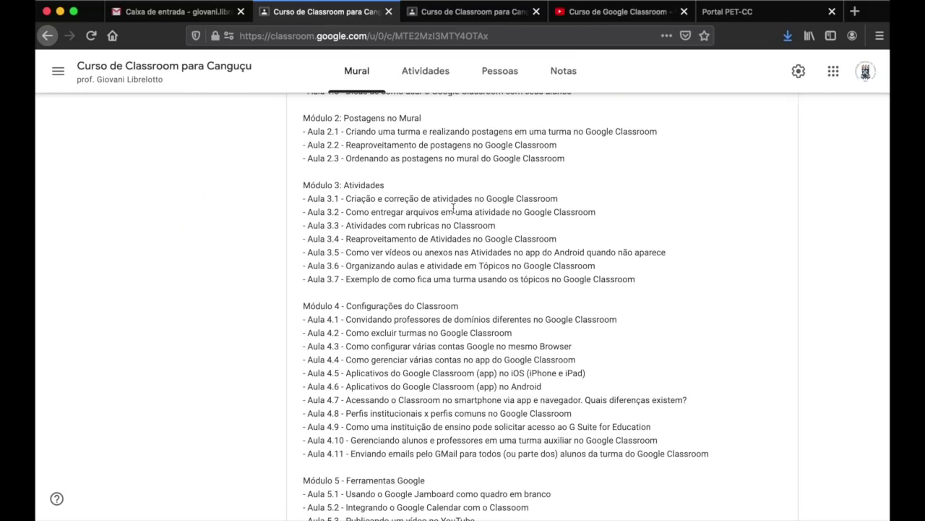
pyautogui.scroll(10, 453, 208)
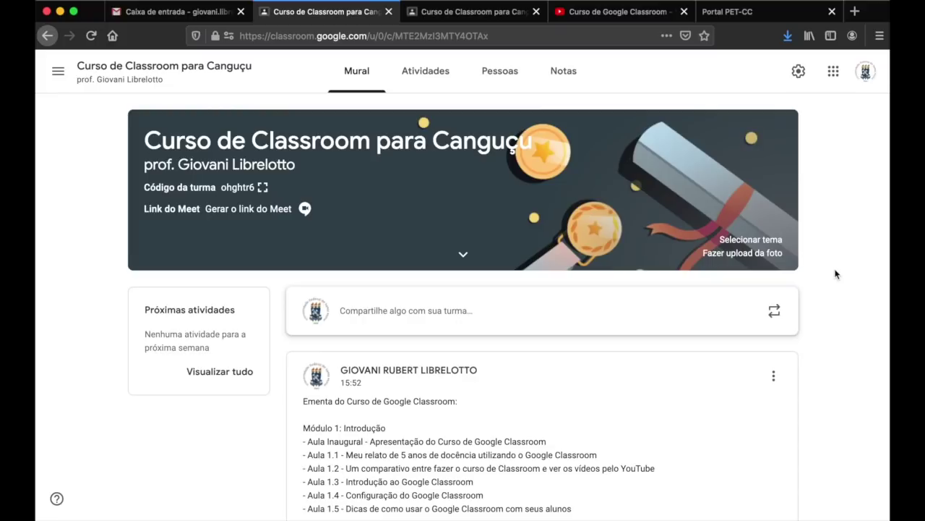
pyautogui.click(651, 11)
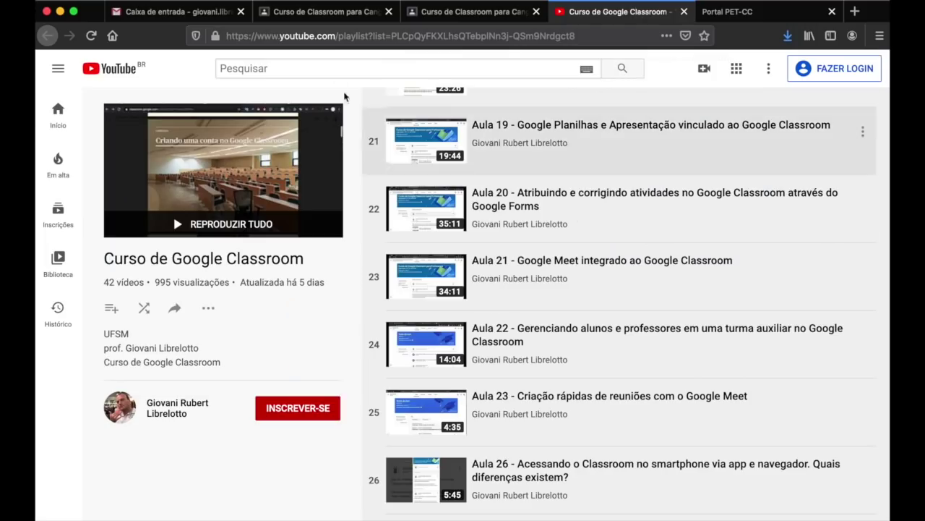
pyautogui.click(334, 14)
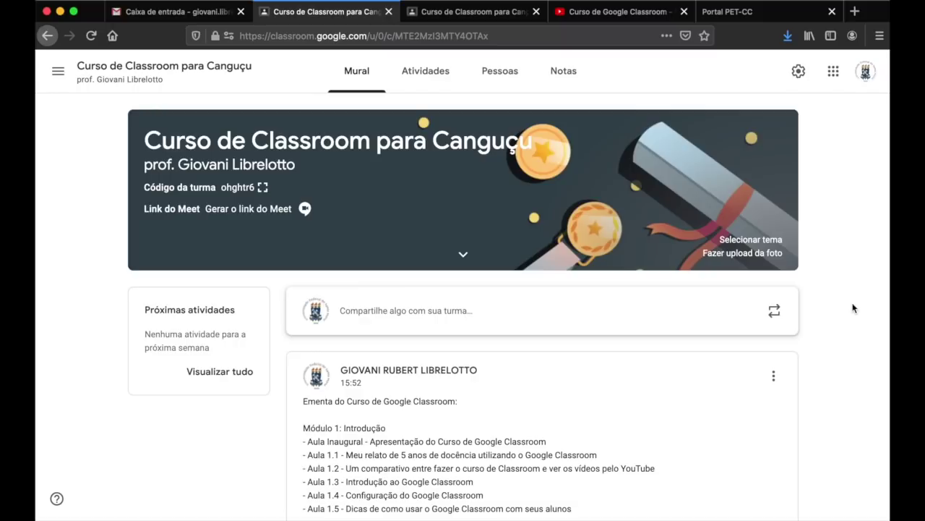
pyautogui.scroll(-2, 853, 308)
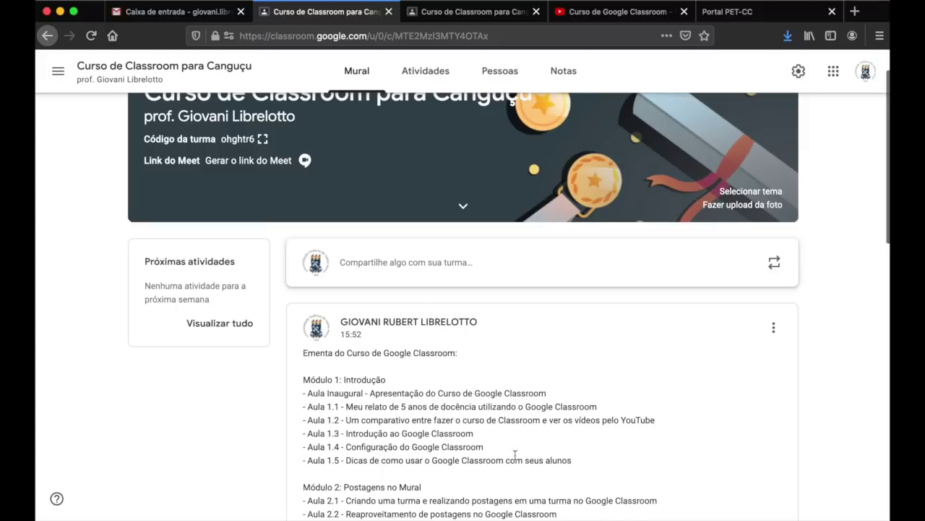
pyautogui.scroll(-8, 515, 454)
pyautogui.scroll(-4, 515, 454)
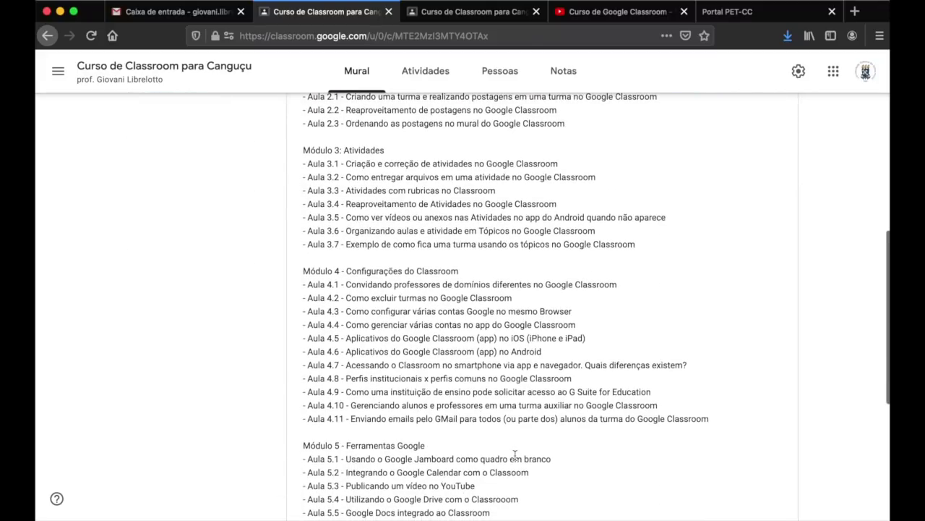
pyautogui.scroll(12, 515, 454)
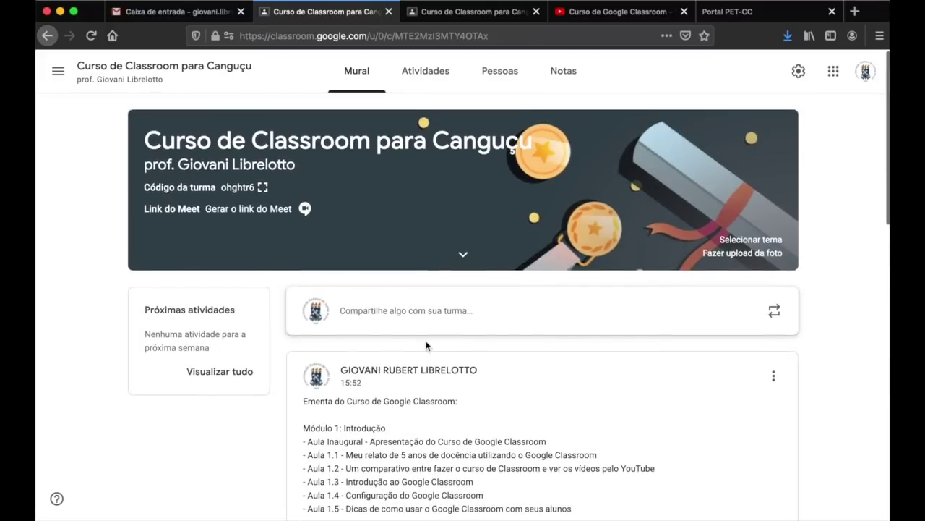
# - Write 'Divulgação do Curso de Classroom para a pref. de Canguçu' in a new class announcement
pyautogui.click(394, 313)
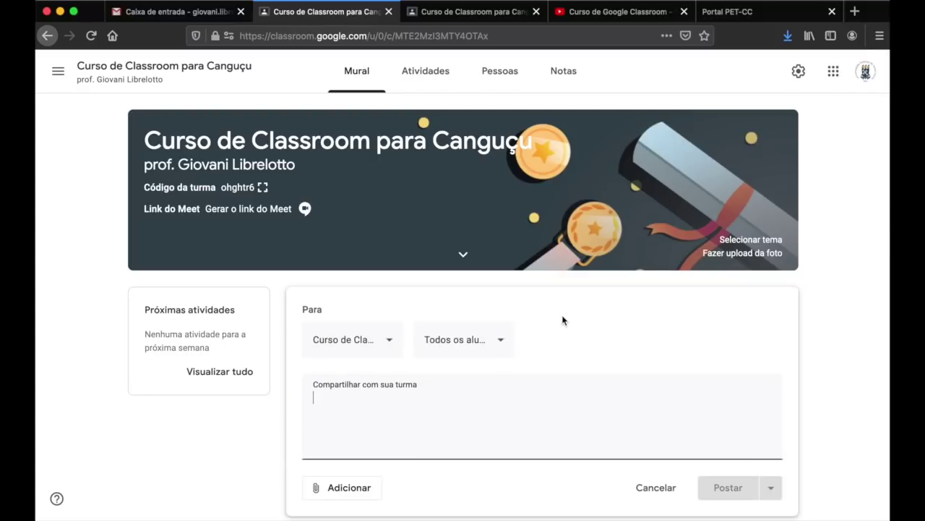
pyautogui.scroll(-2, 563, 320)
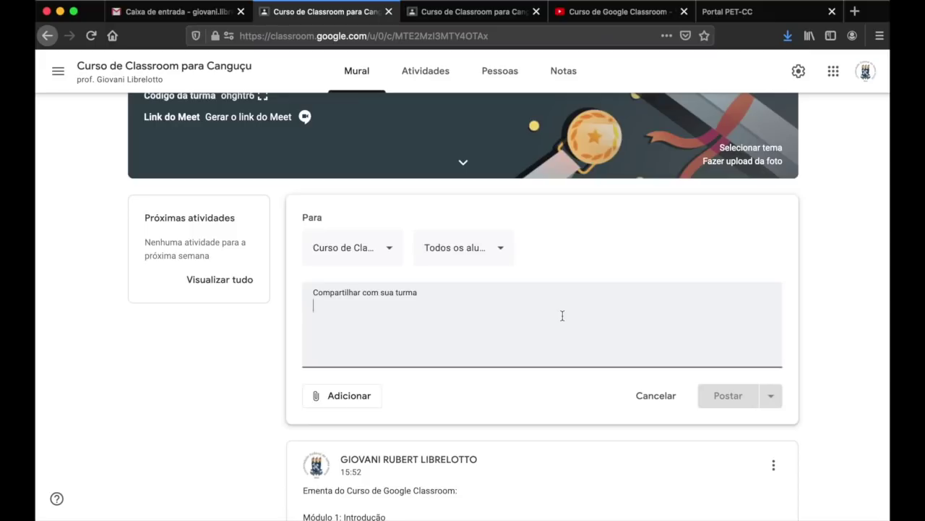
pyautogui.write('Cul')
pyautogui.press('BackSpace')
pyautogui.press('BackSpace')
pyautogui.press('BackSpace')
pyautogui.write('Logot')
pyautogui.hotkey('ctrl', 'a')
pyautogui.write('Divulgaç')
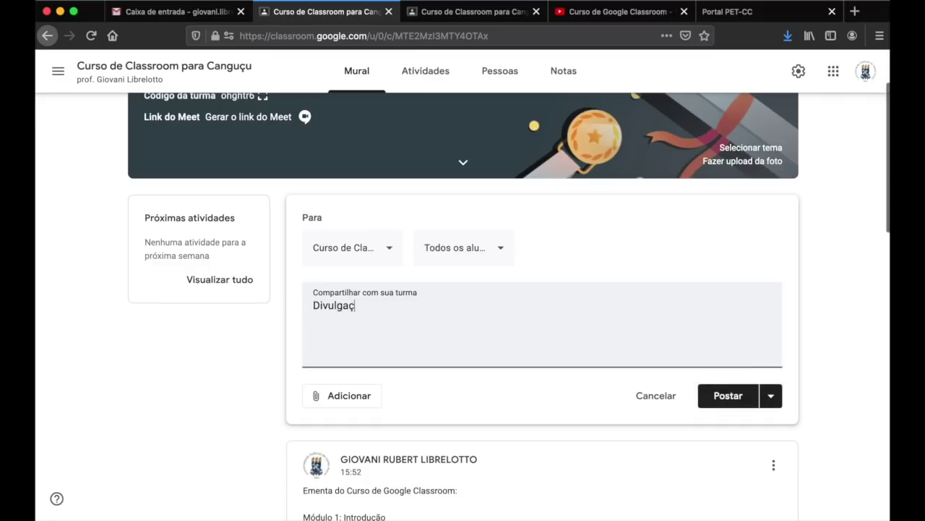
pyautogui.write('ão do ')
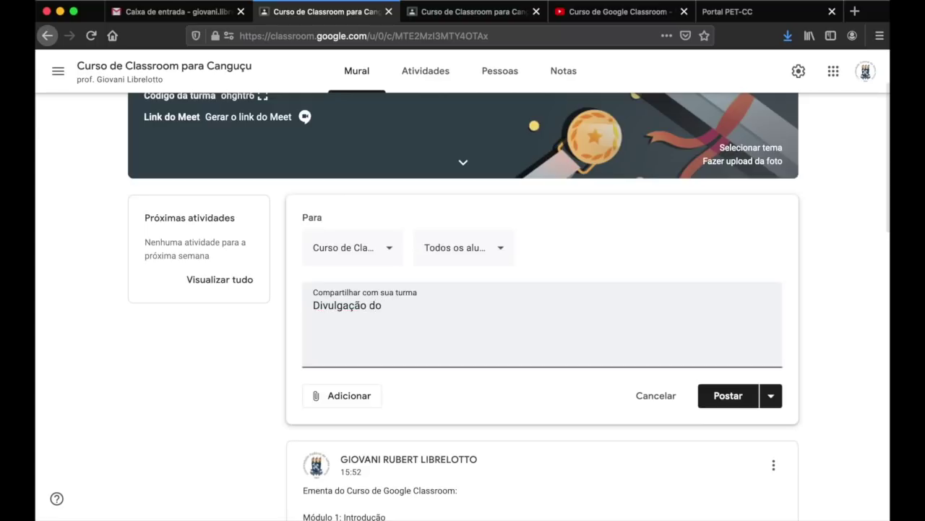
pyautogui.write('Curso de Classroom')
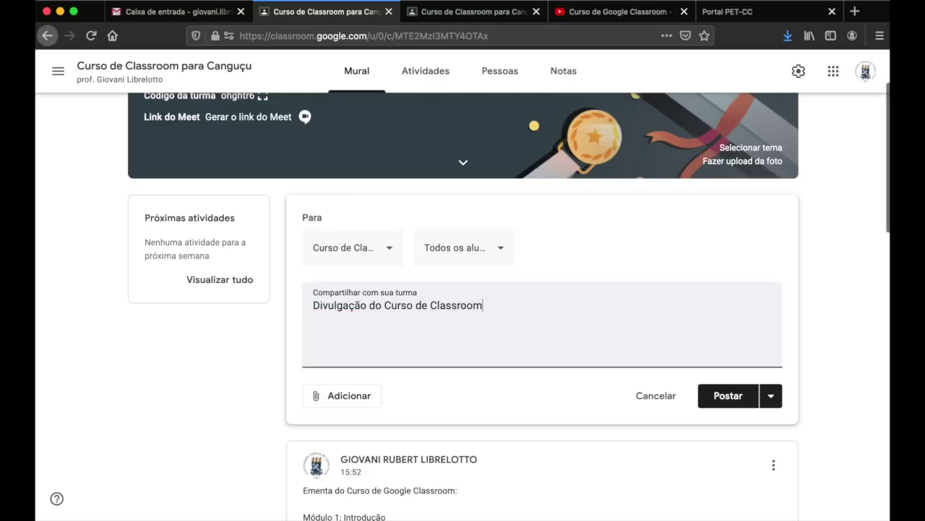
pyautogui.write(' para a pref. de Canguçu')
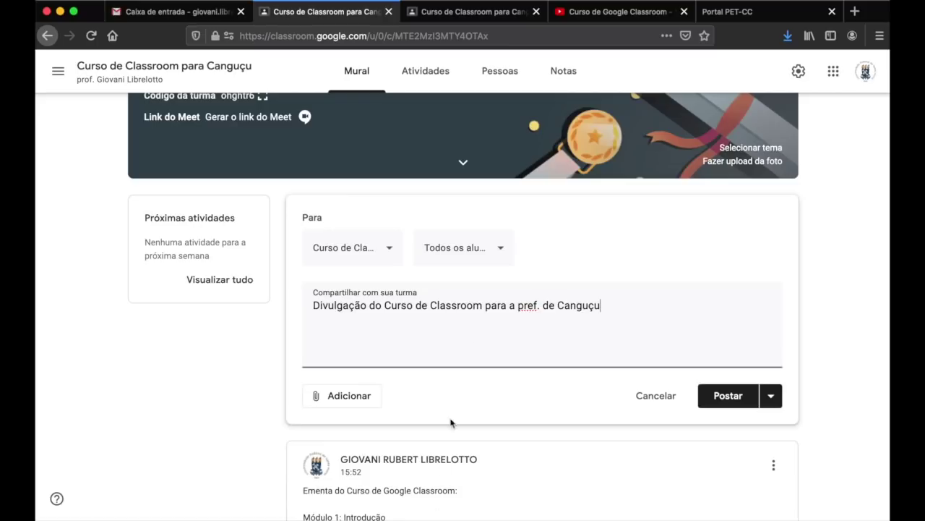
# - Add blank lines below the announcement text and place the cursor on the empty line
pyautogui.scroll(-3, 482, 340)
pyautogui.scroll(3, 481, 345)
pyautogui.scroll(1, 481, 342)
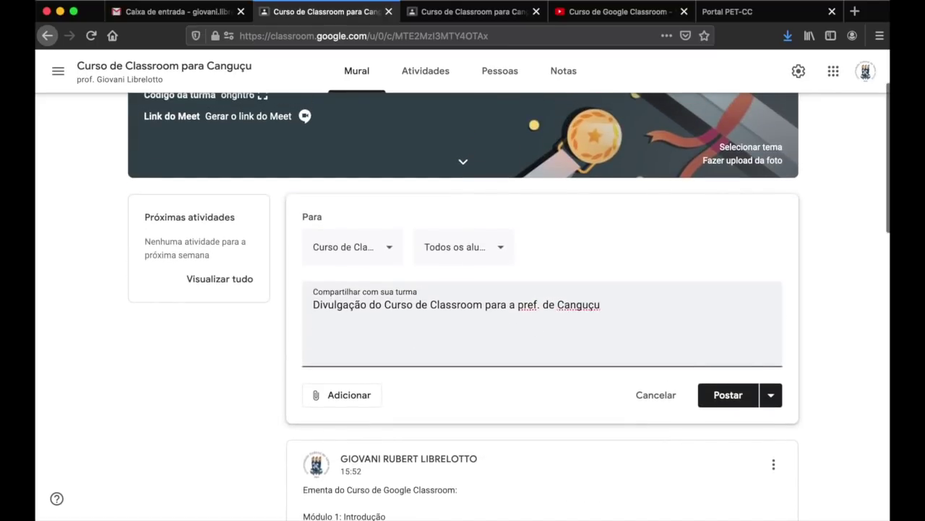
pyautogui.press('Return')
pyautogui.press('Return')
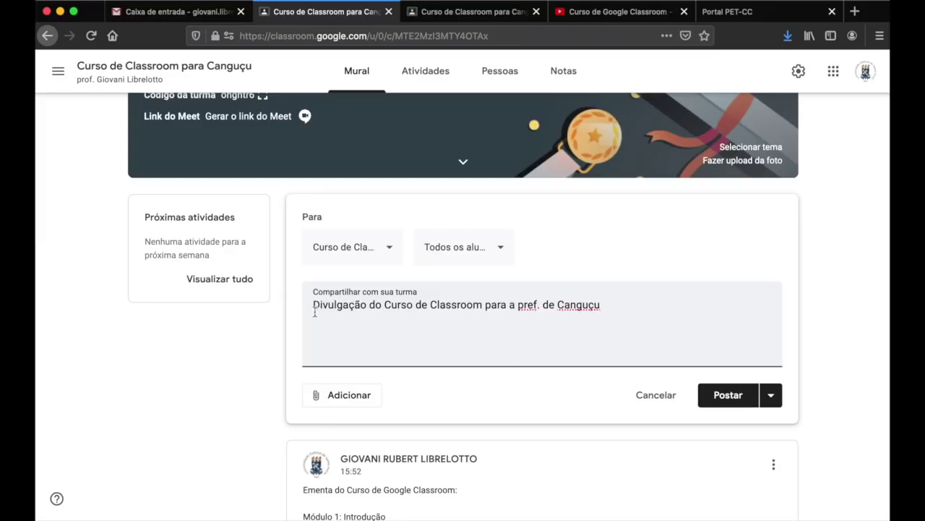
pyautogui.moveTo(316, 305); pyautogui.dragTo(474, 334)
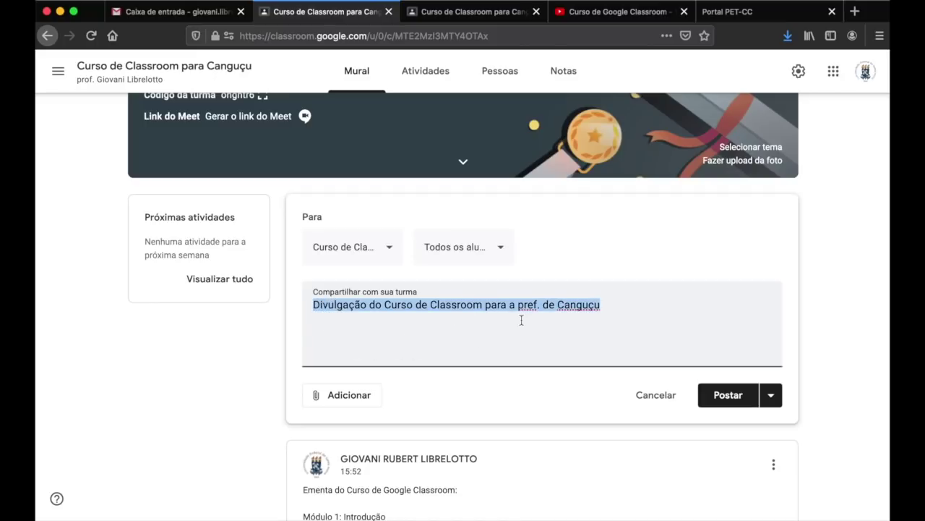
pyautogui.click(478, 338)
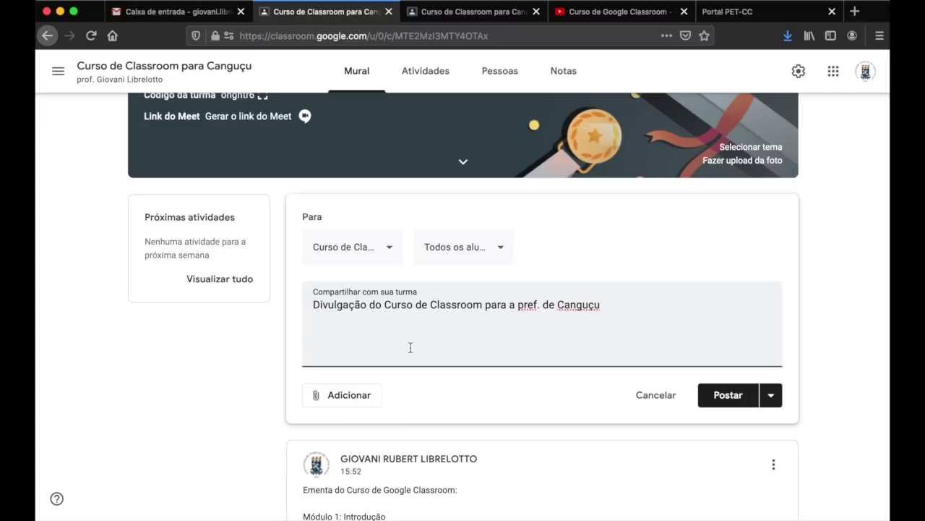
pyautogui.click(348, 396)
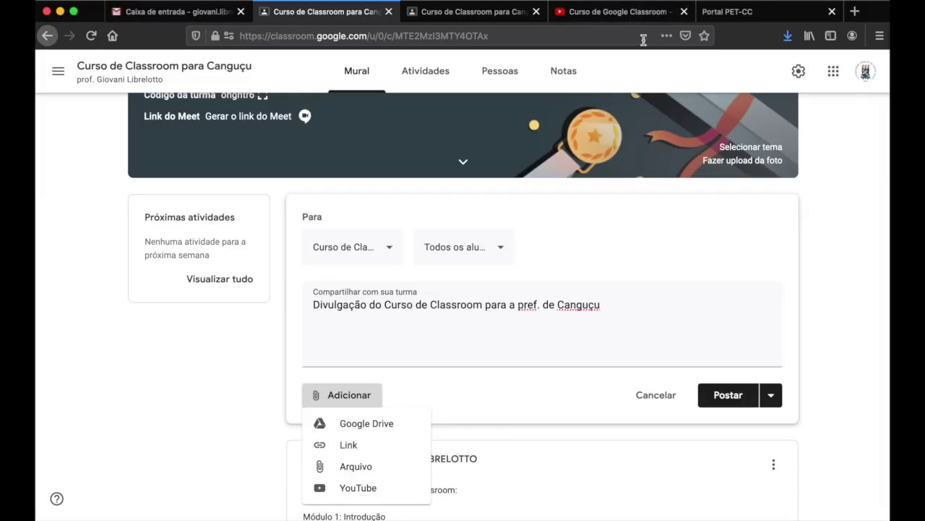
pyautogui.click(351, 445)
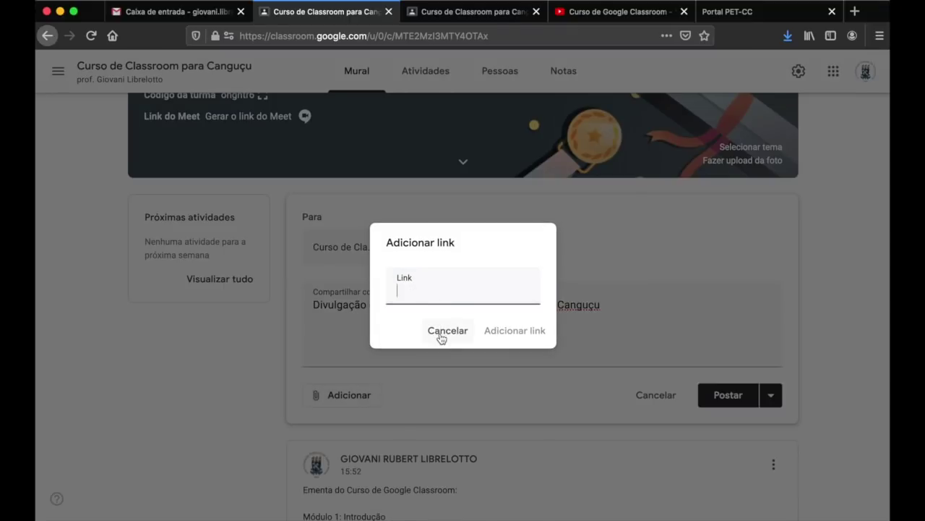
pyautogui.write('www.ufsm.br')
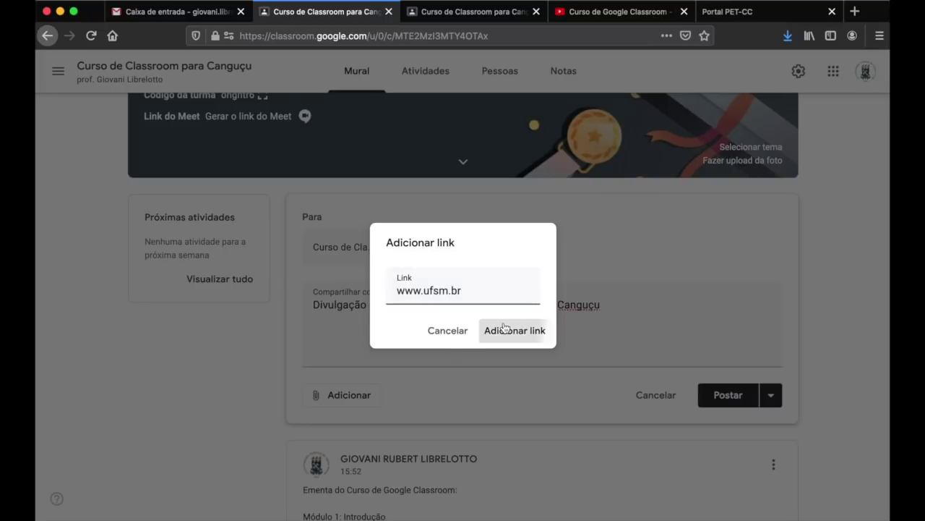
pyautogui.click(499, 330)
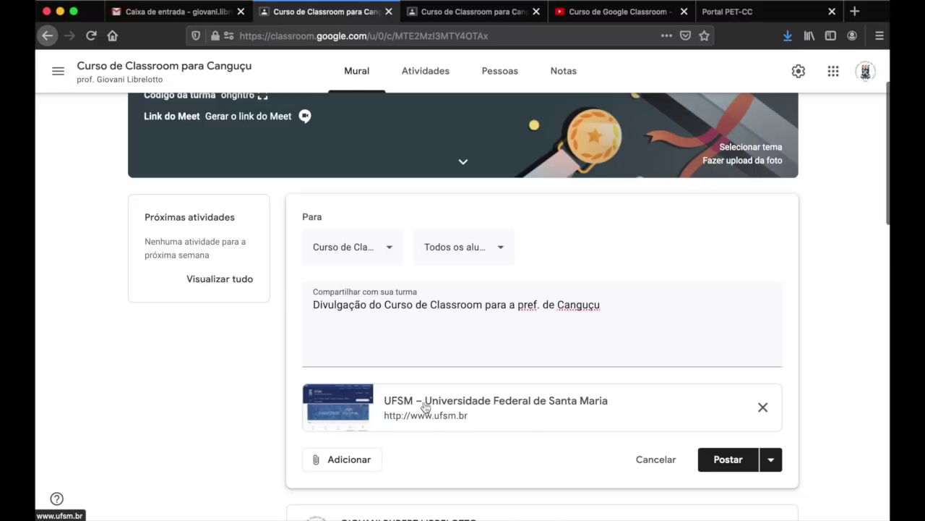
pyautogui.click(347, 459)
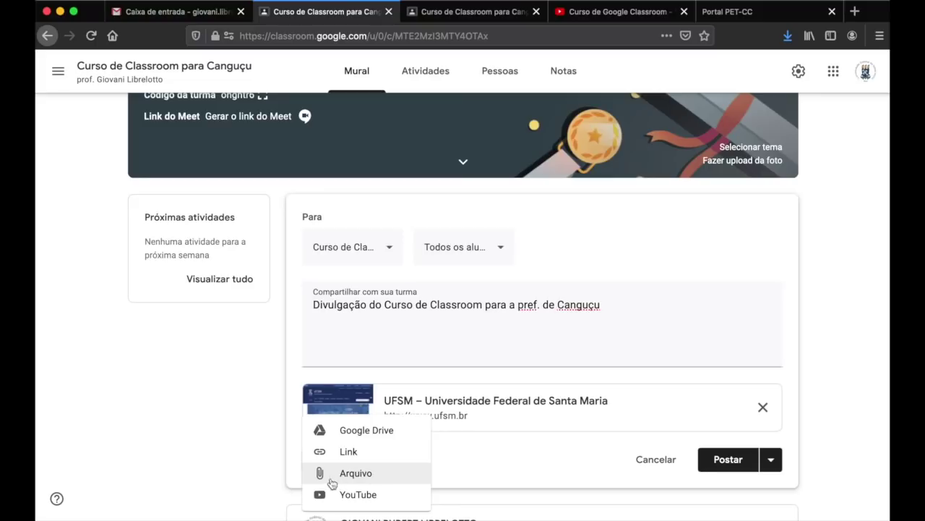
# - Upload Canguçu.jpeg from Downloads as a file attachment on the draft and preview it
pyautogui.click(395, 479)
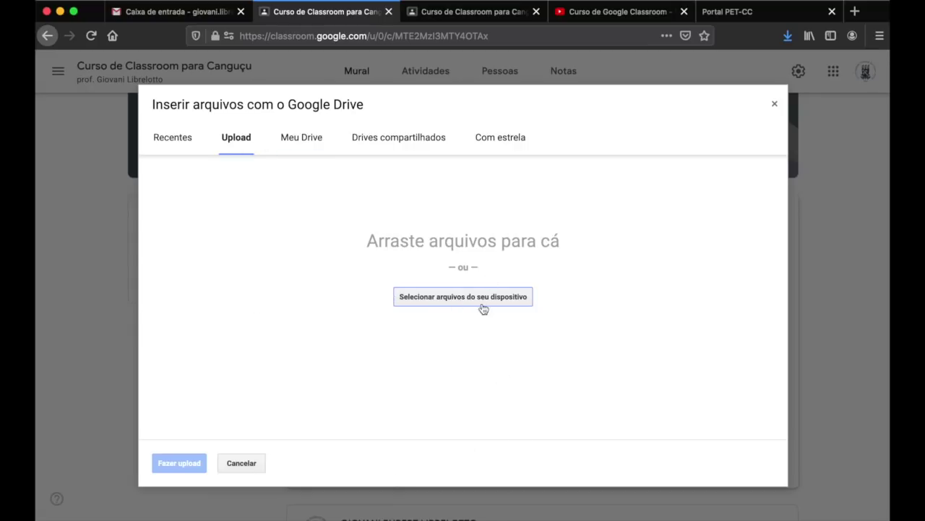
pyautogui.click(454, 302)
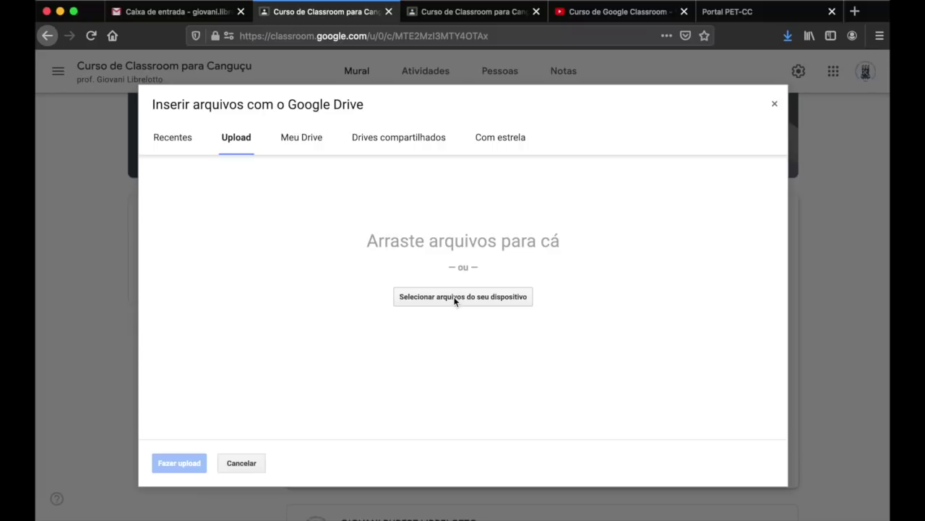
pyautogui.click(614, 343)
pyautogui.click(723, 504)
pyautogui.moveTo(728, 432); pyautogui.dragTo(494, 357)
pyautogui.click(175, 468)
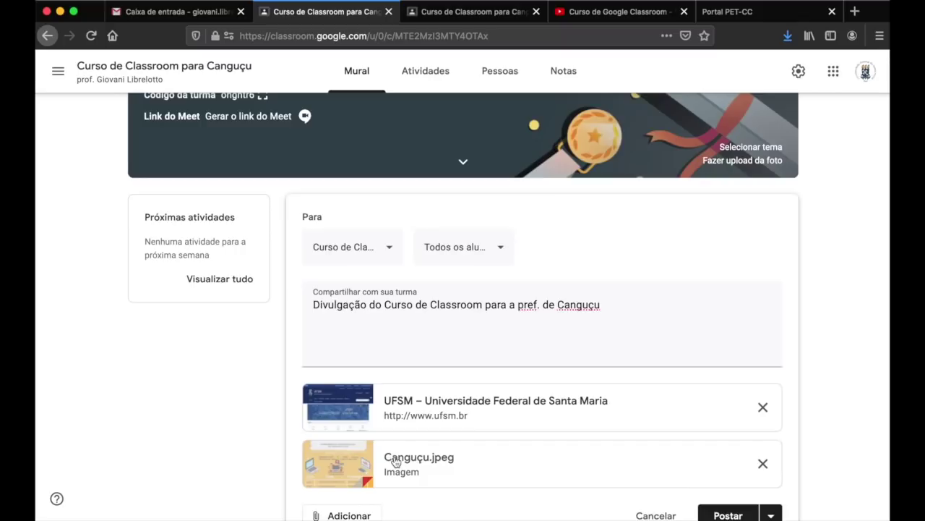
pyautogui.click(407, 458)
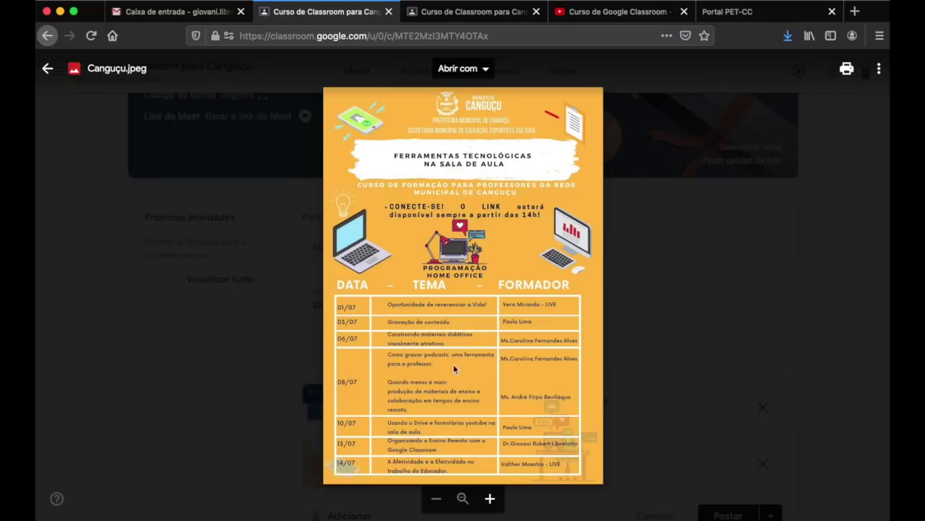
# - Attach the YouTube video 'Aula 01 - Introdução ao Google Classroom', found by searching 'giovani librelotto', then post
pyautogui.click(669, 331)
pyautogui.scroll(-3, 668, 324)
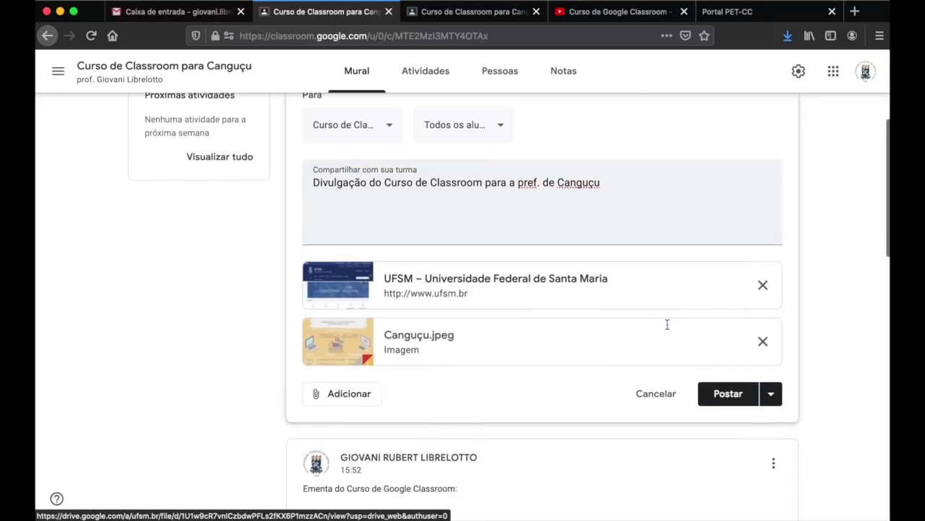
pyautogui.click(348, 405)
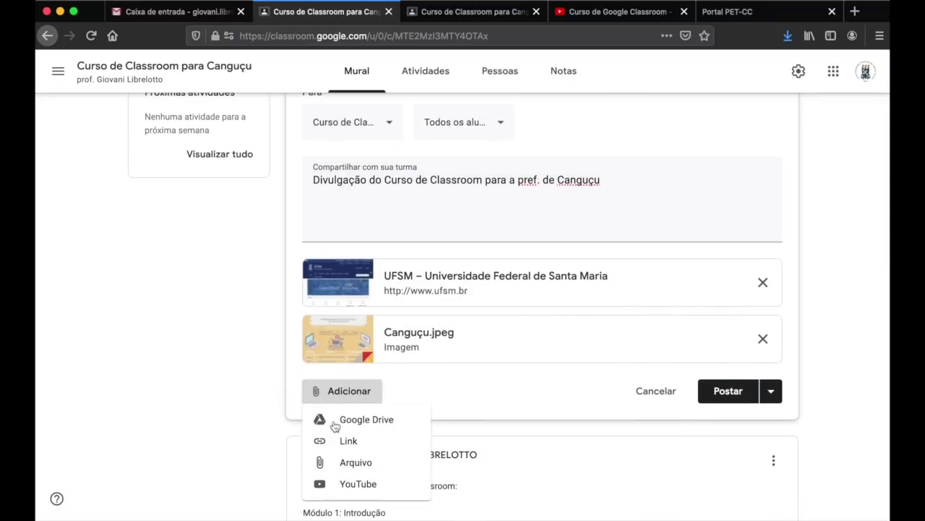
pyautogui.click(389, 485)
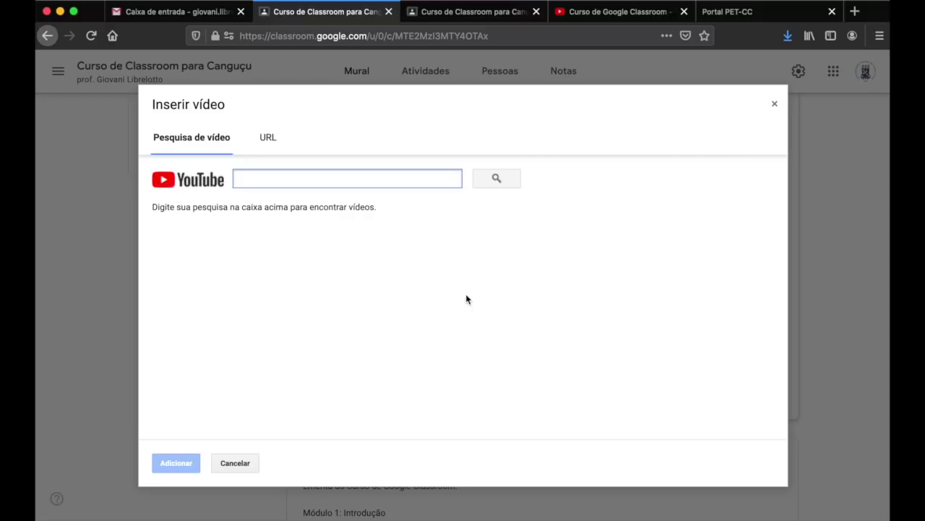
pyautogui.write('giovani librelotto')
pyautogui.press('Return')
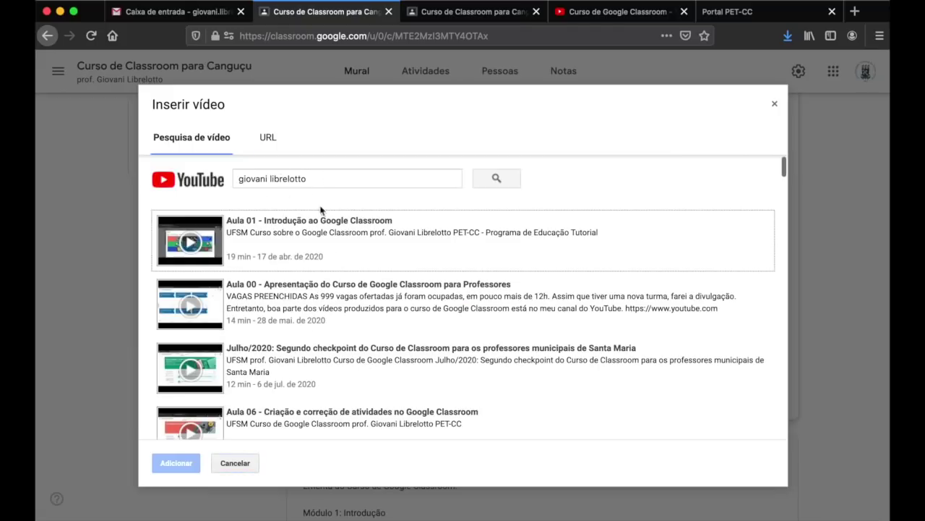
pyautogui.scroll(-3, 420, 304)
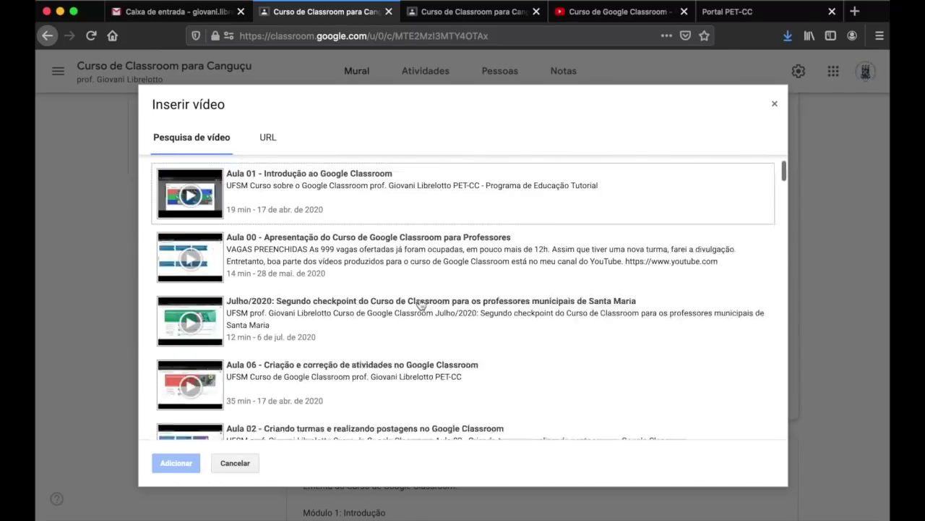
pyautogui.scroll(3, 420, 304)
pyautogui.click(348, 217)
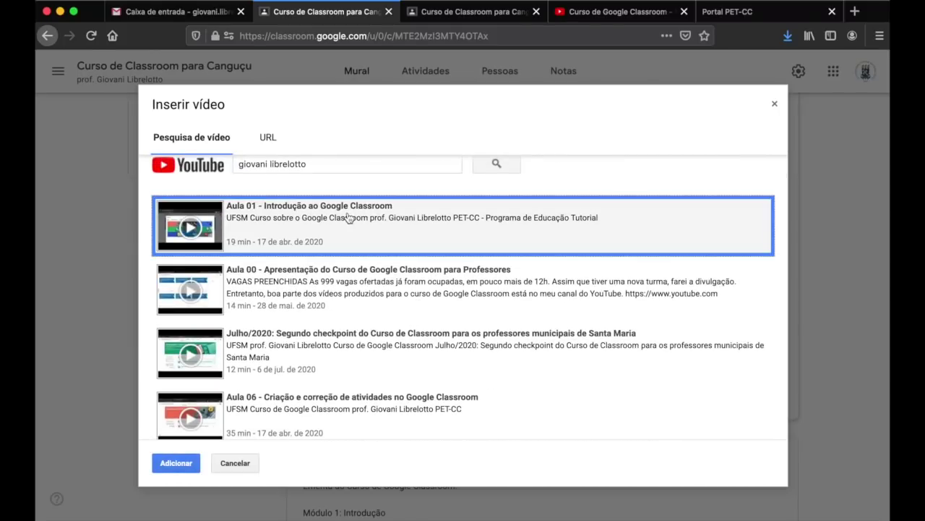
pyautogui.click(187, 465)
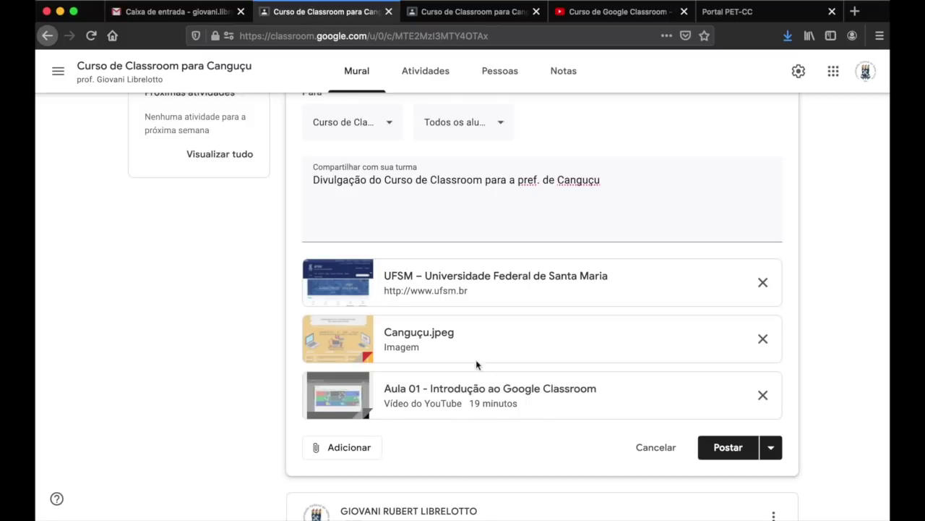
pyautogui.click(729, 448)
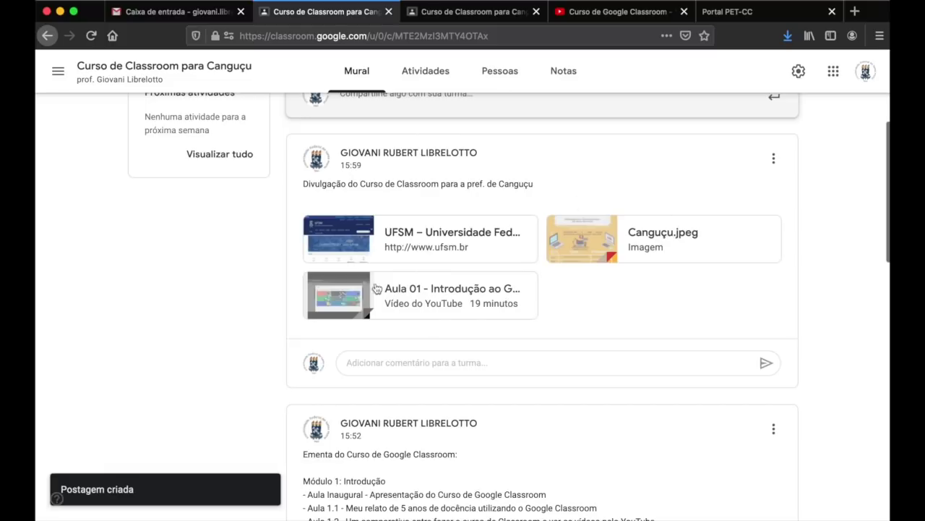
# - Switch to the browser tab showing the student's Mural for the same class
pyautogui.click(472, 15)
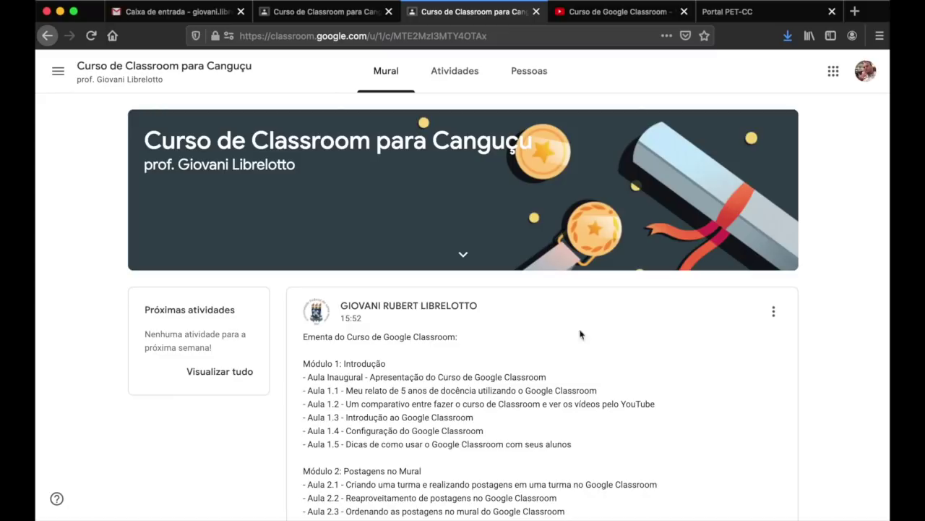
# - Reload the student's Mural so the new Canguçu post appears, then open its Canguçu.jpeg image
pyautogui.scroll(-1, 793, 257)
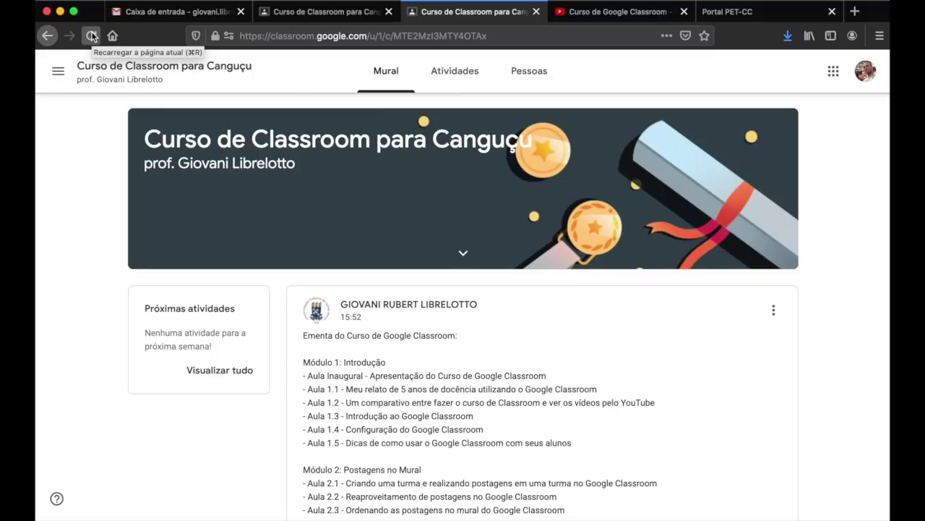
pyautogui.click(92, 36)
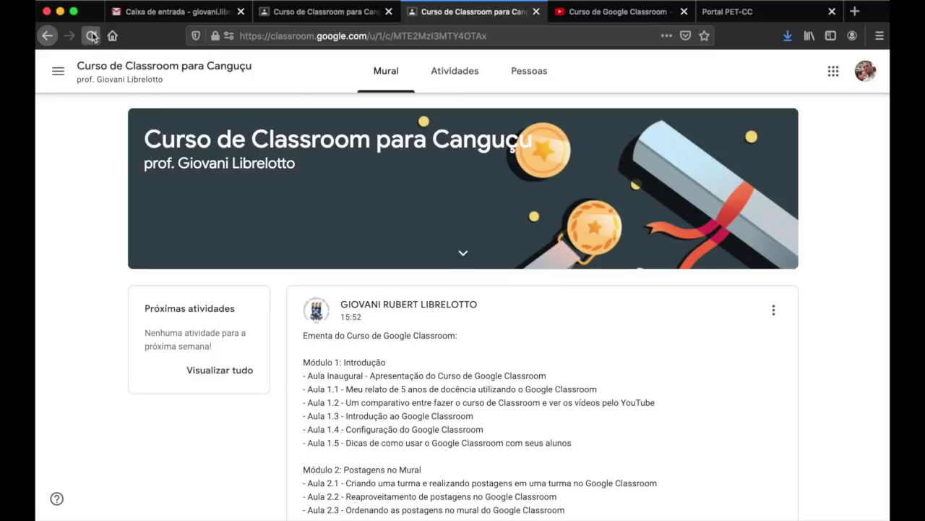
pyautogui.click(91, 36)
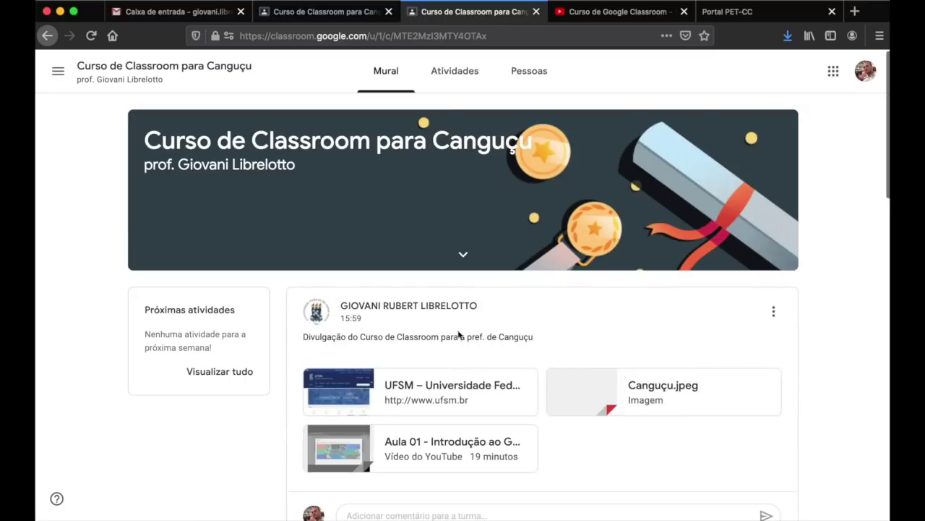
pyautogui.moveTo(304, 338); pyautogui.dragTo(531, 337)
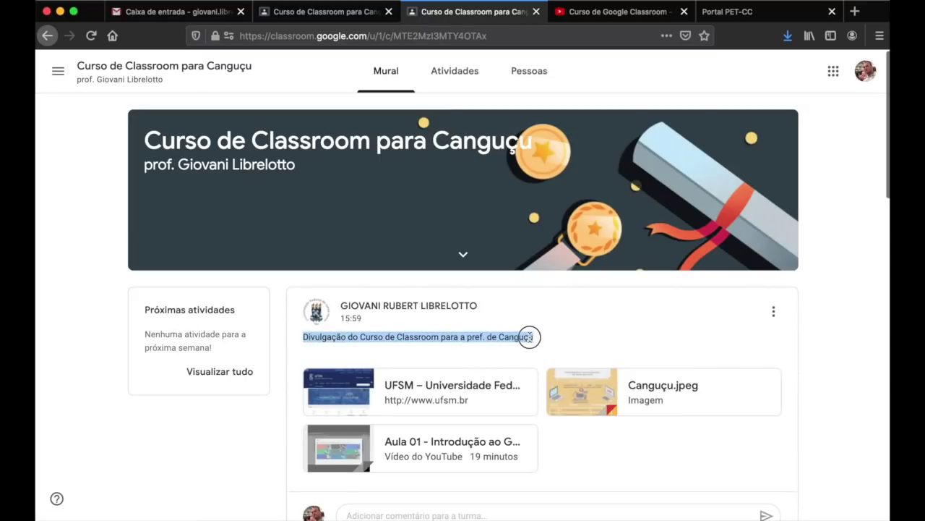
pyautogui.click(528, 337)
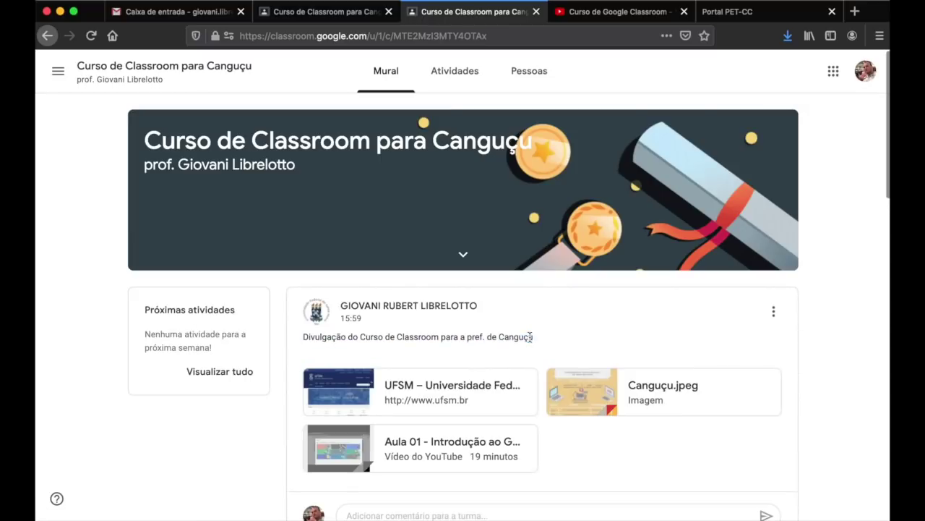
pyautogui.click(644, 396)
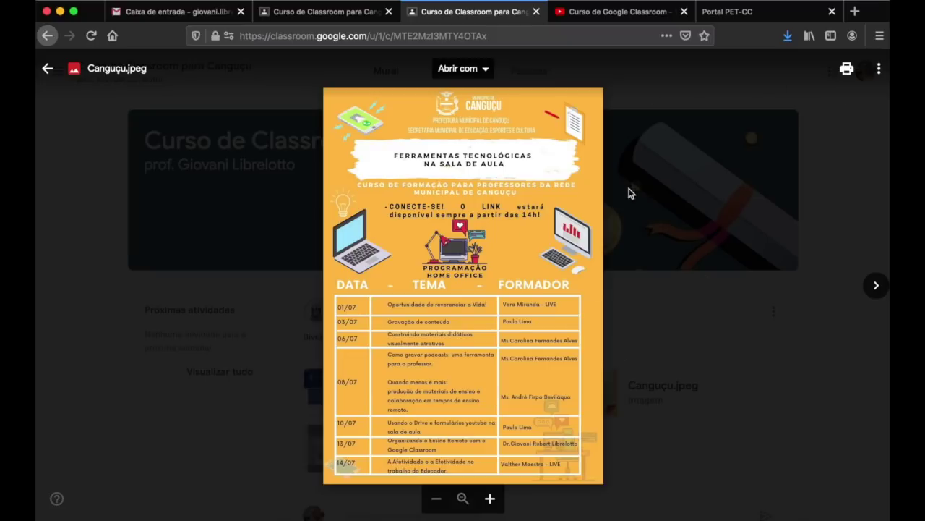
# - Close the image, play and pause the Aula 01 video, check it on YouTube, then close it
pyautogui.click(829, 196)
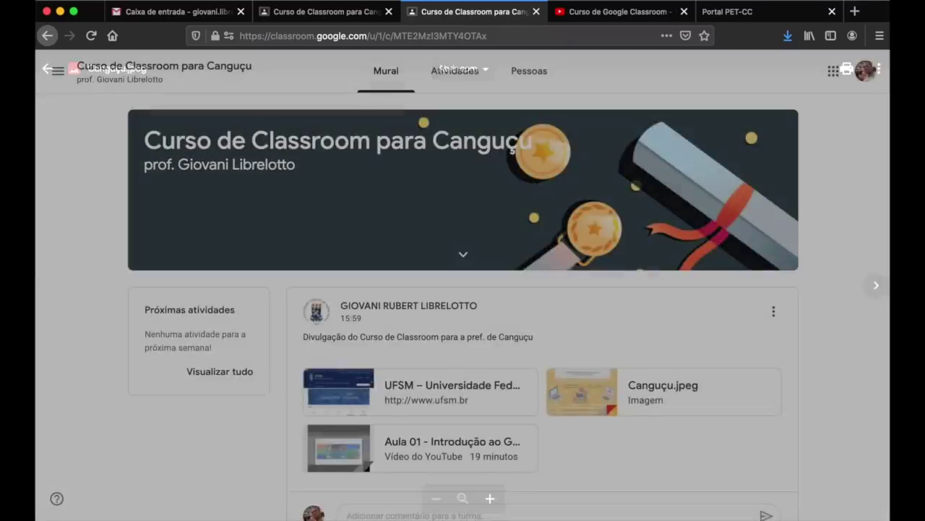
pyautogui.click(465, 446)
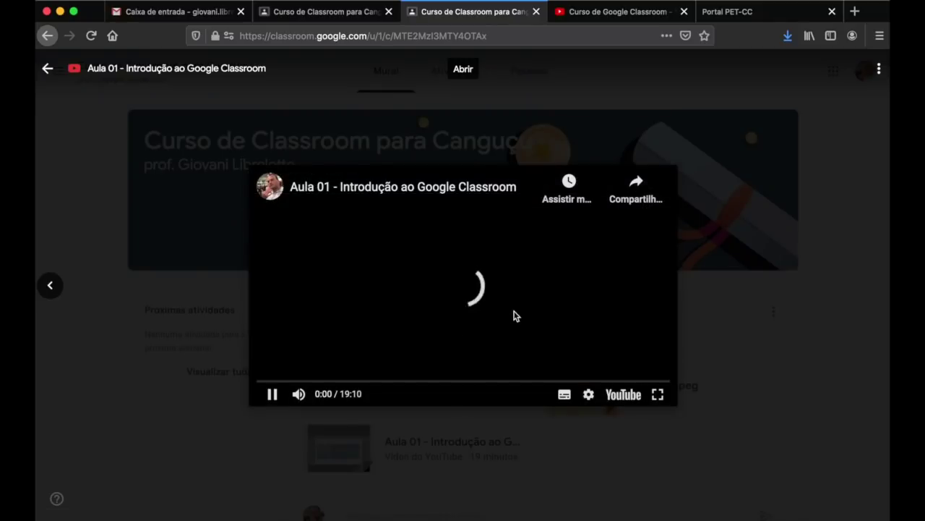
pyautogui.click(272, 395)
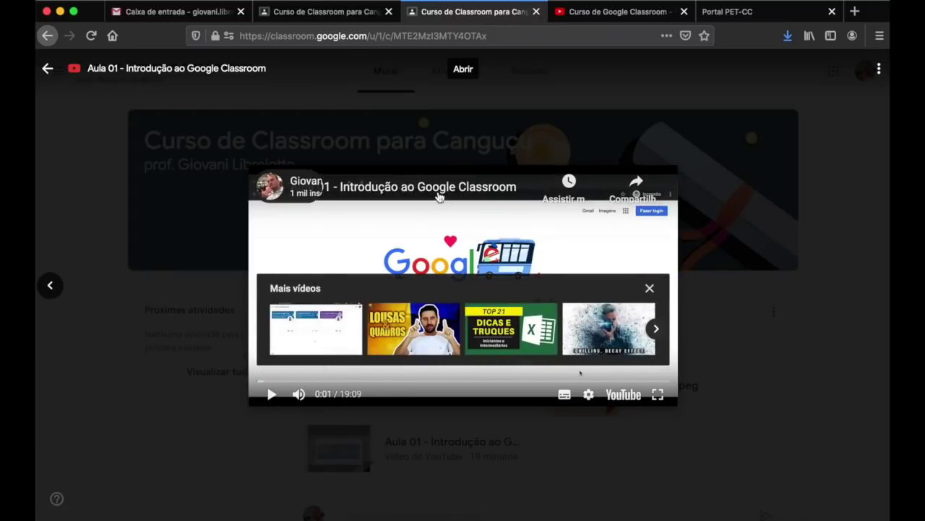
pyautogui.click(355, 183)
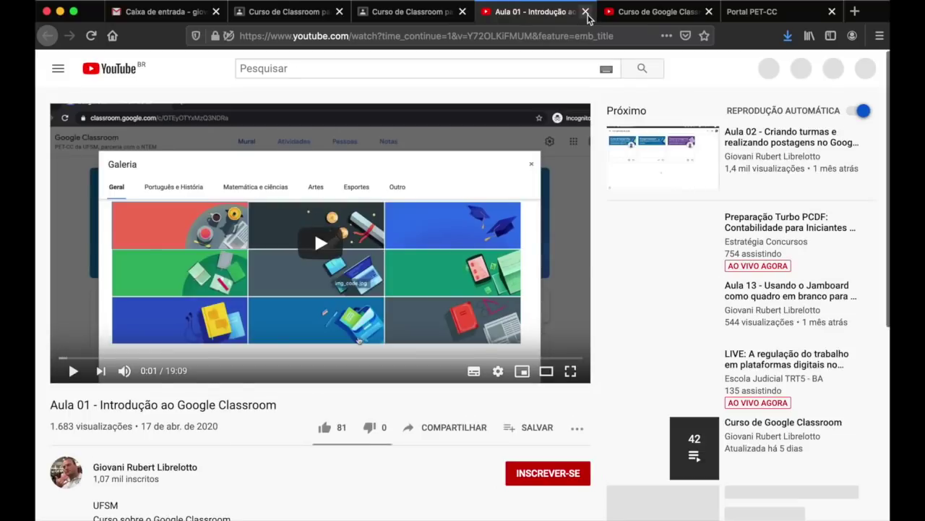
pyautogui.click(587, 12)
pyautogui.click(510, 97)
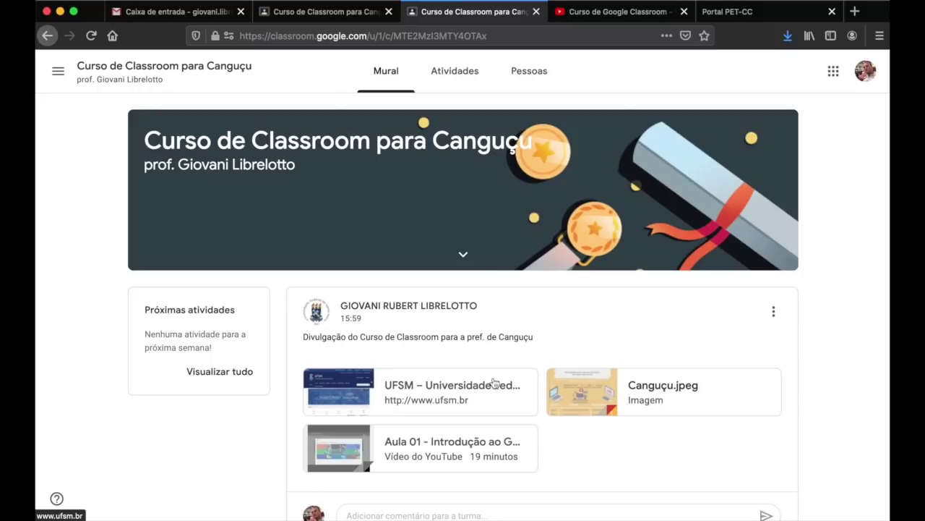
# - Scroll through the stream, then switch to the teacher's 'Curso de Classroom para Canguçu' tab
pyautogui.scroll(-5, 693, 409)
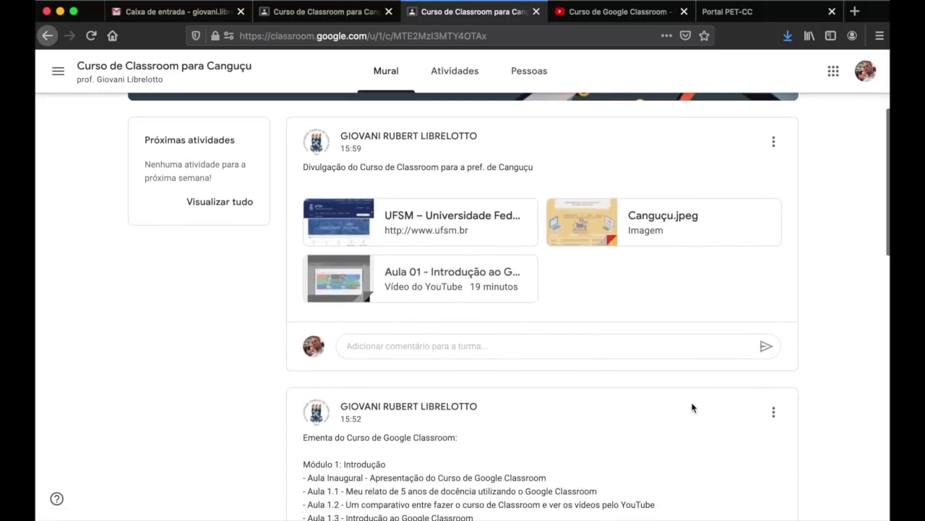
pyautogui.scroll(-2, 704, 342)
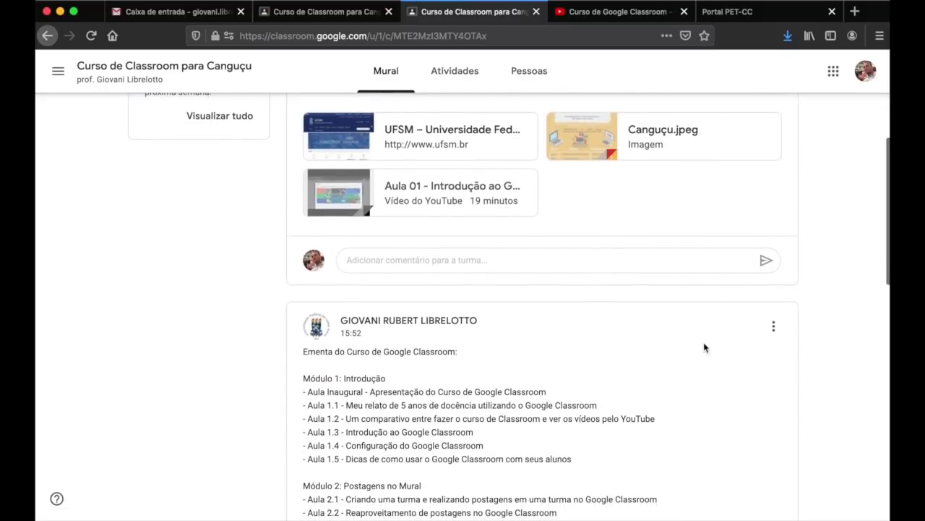
pyautogui.scroll(3, 704, 342)
pyautogui.scroll(-1, 703, 342)
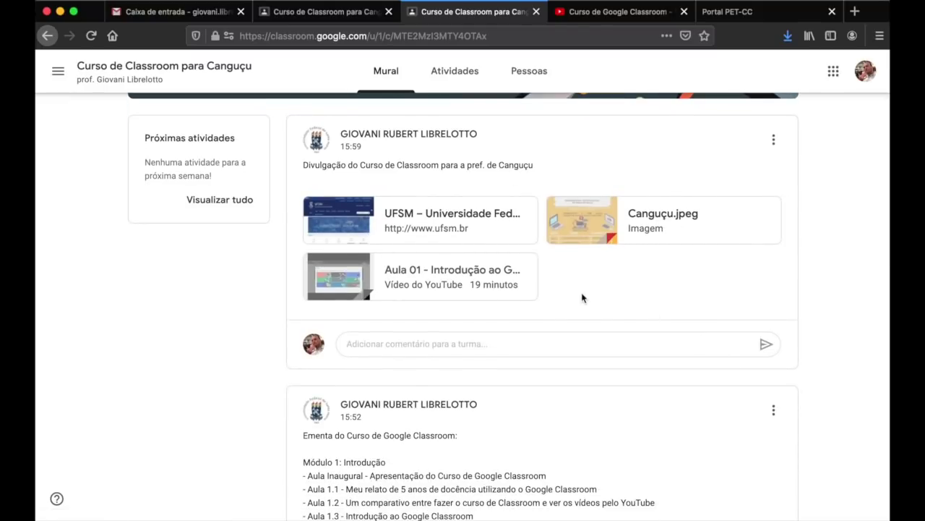
pyautogui.scroll(-4, 783, 340)
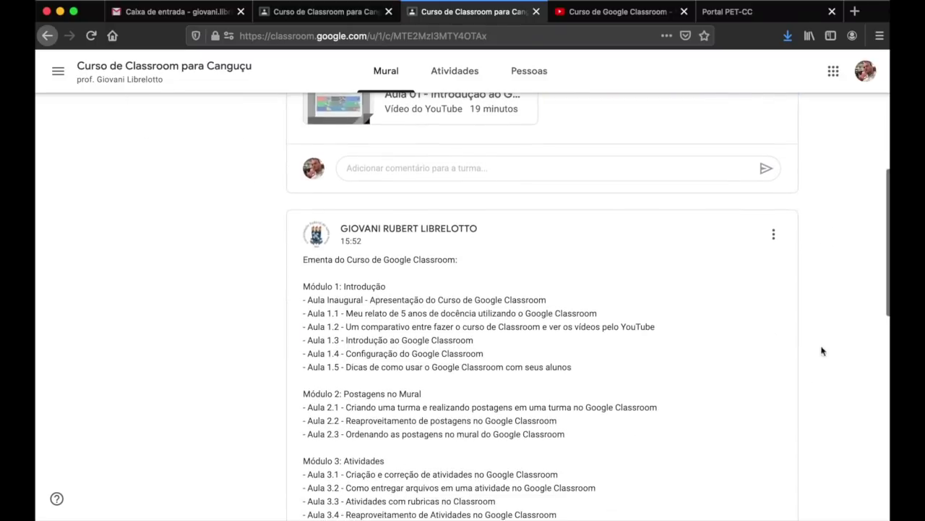
pyautogui.scroll(8, 837, 318)
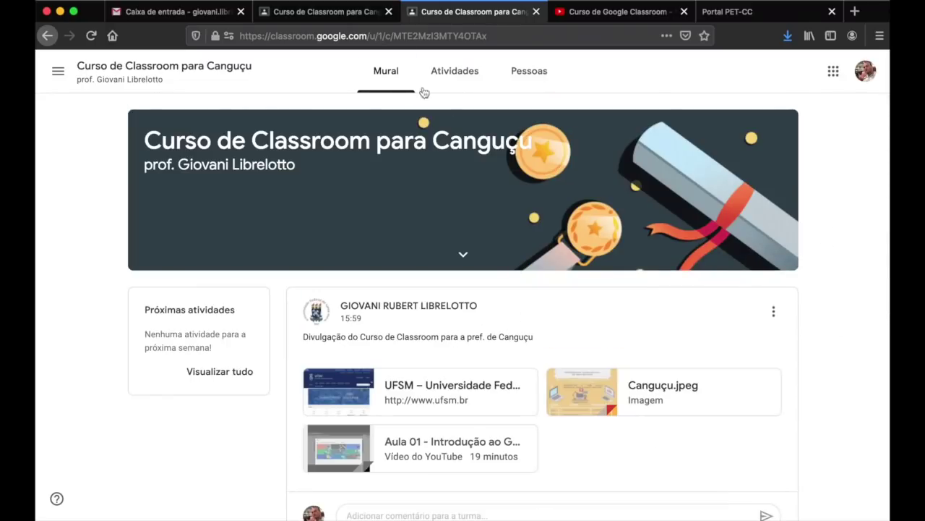
pyautogui.click(325, 13)
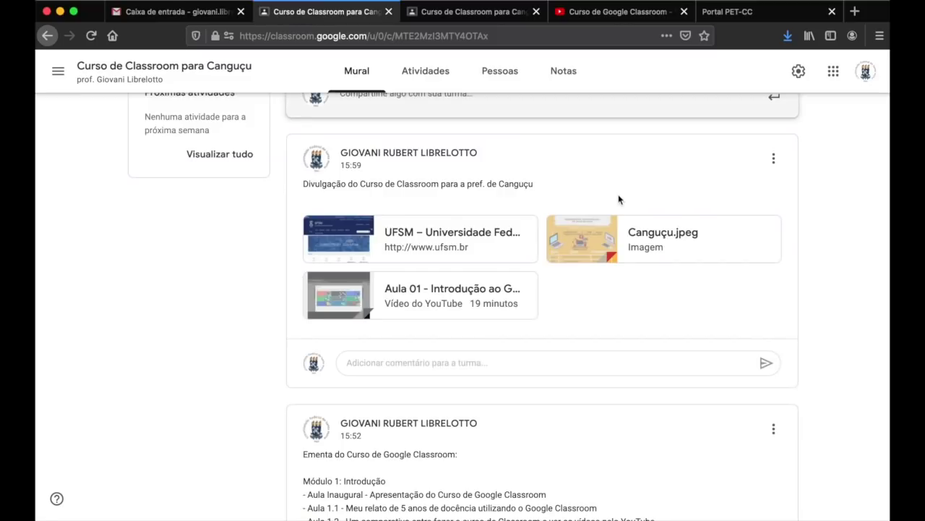
# - Use the Ementa post's options menu to choose 'Mover para a parte superior'
pyautogui.scroll(1, 619, 199)
pyautogui.scroll(-2, 578, 304)
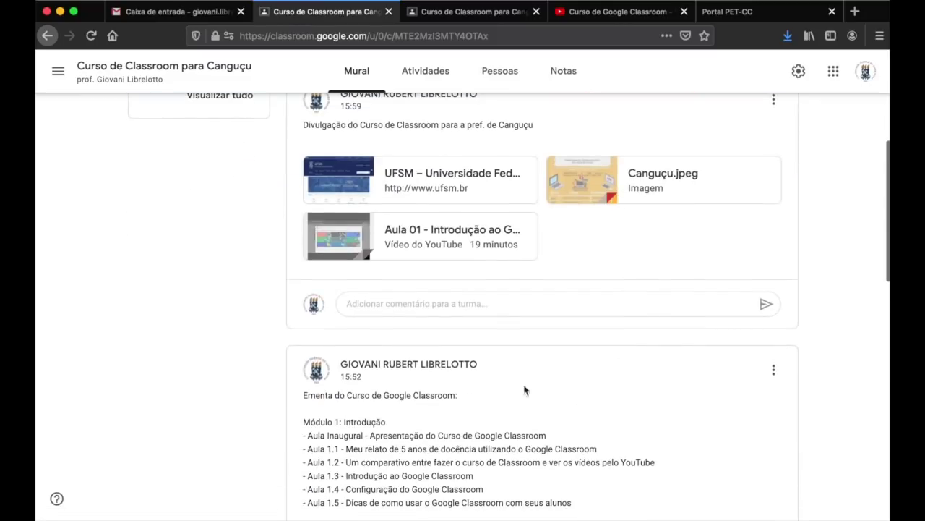
pyautogui.scroll(2, 776, 190)
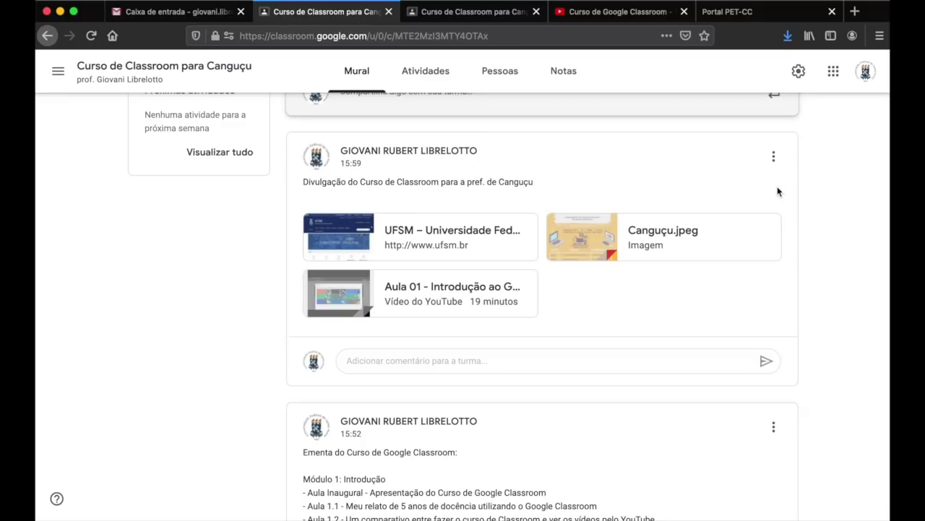
pyautogui.click(773, 429)
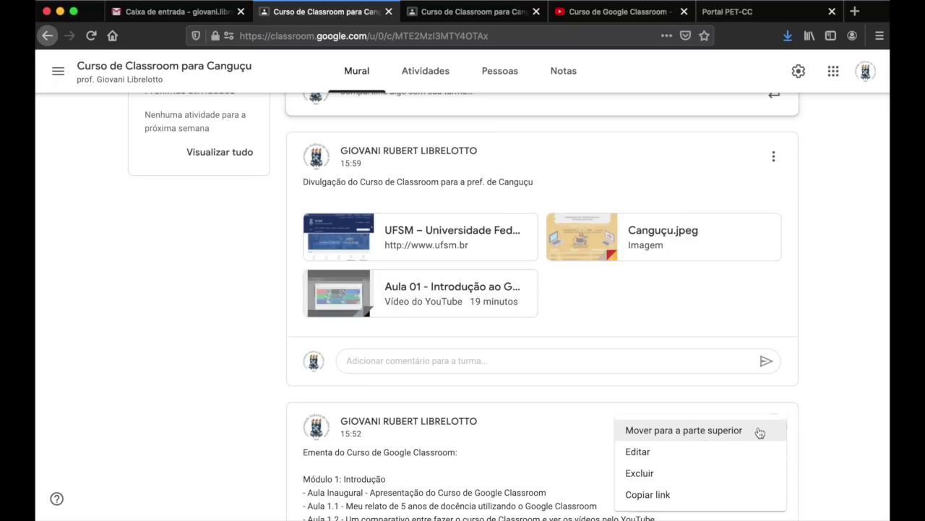
pyautogui.click(839, 273)
pyautogui.scroll(4, 840, 272)
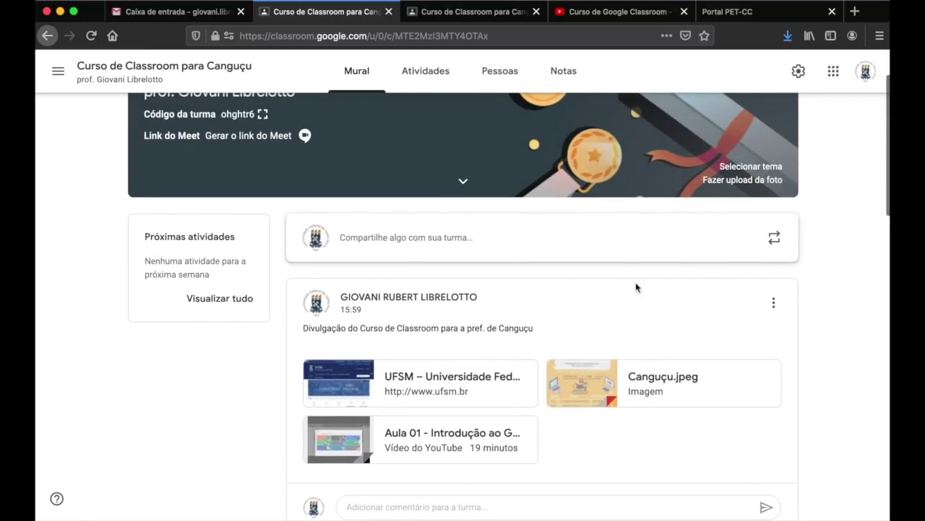
pyautogui.scroll(-4, 824, 347)
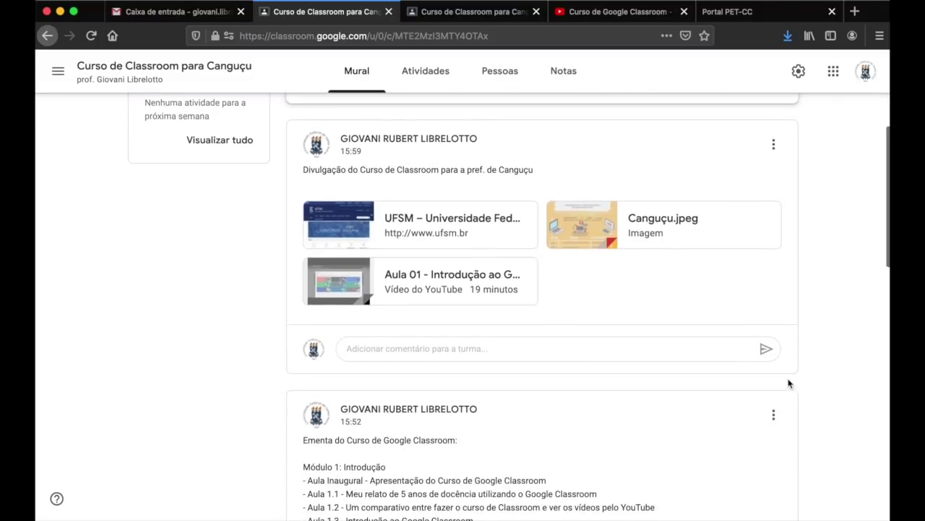
pyautogui.click(774, 410)
pyautogui.click(747, 432)
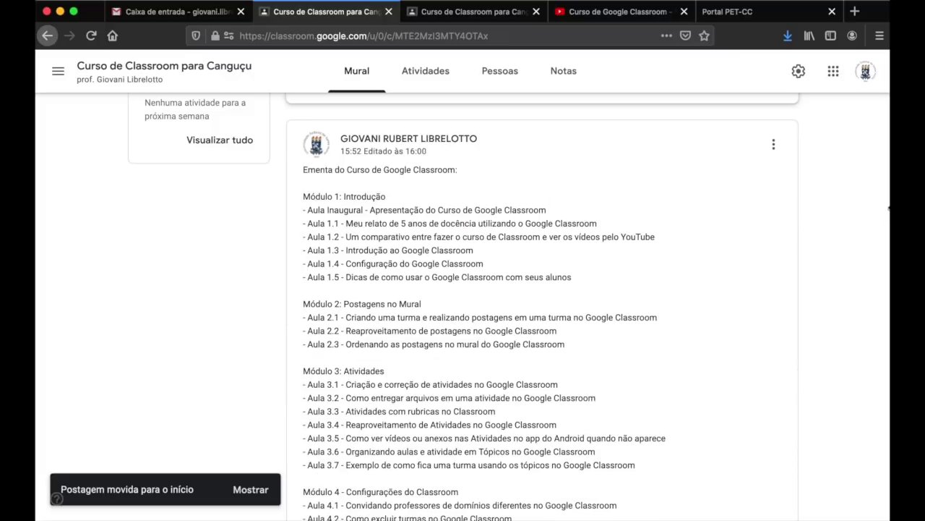
# - Scroll through the Mural to check the Ementa post sits first, then return to the top
pyautogui.scroll(1, 840, 237)
pyautogui.scroll(-7, 840, 236)
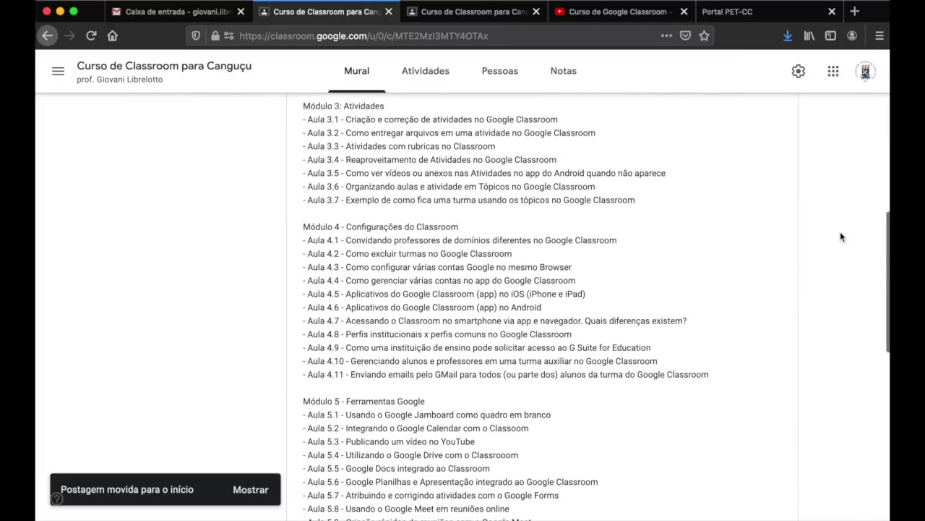
pyautogui.scroll(-4, 841, 237)
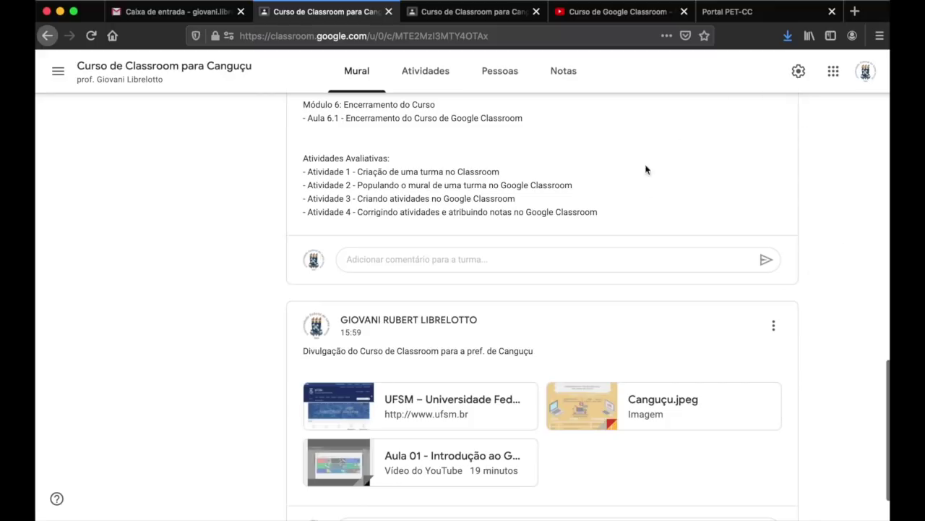
pyautogui.scroll(2, 823, 237)
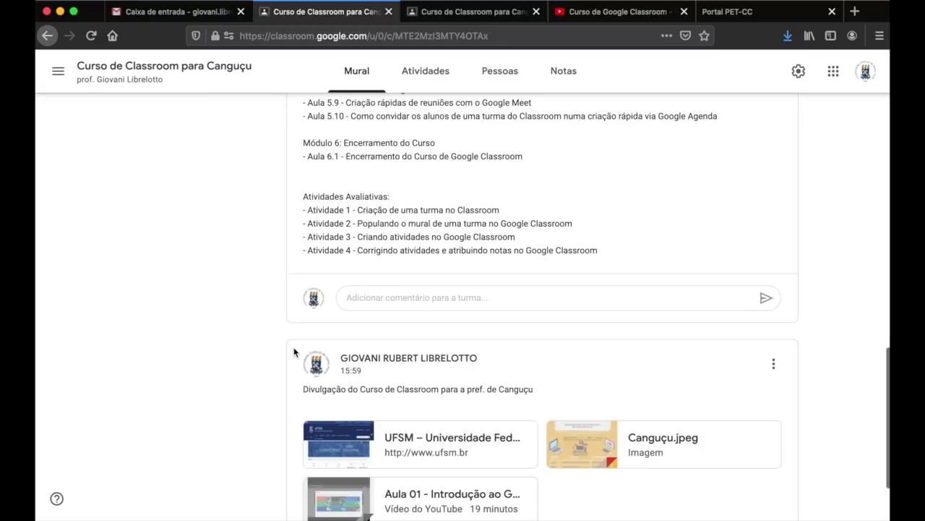
pyautogui.scroll(5, 270, 200)
pyautogui.scroll(8, 270, 200)
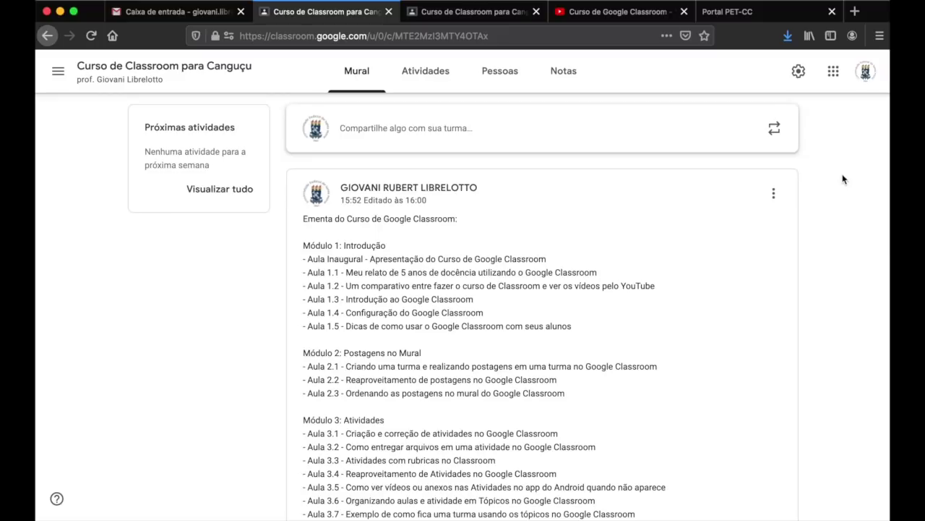
pyautogui.scroll(3, 842, 179)
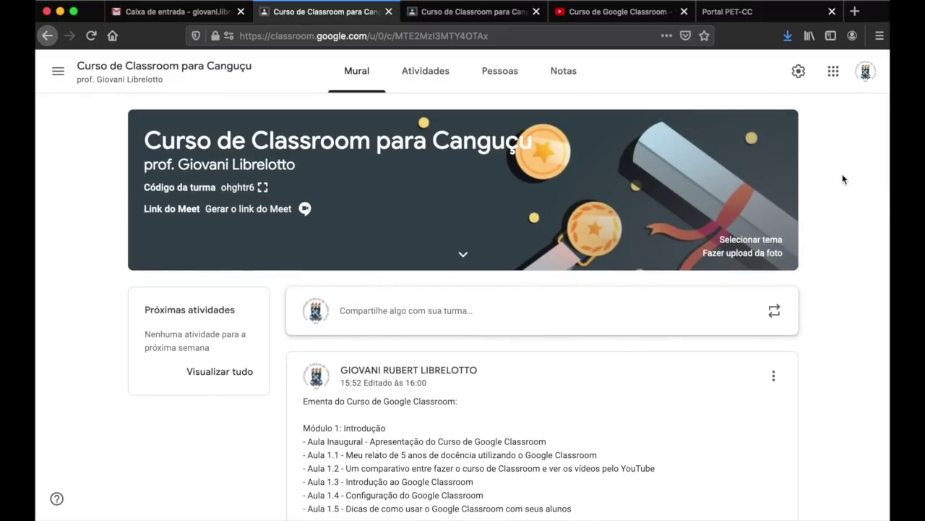
pyautogui.scroll(-3, 842, 179)
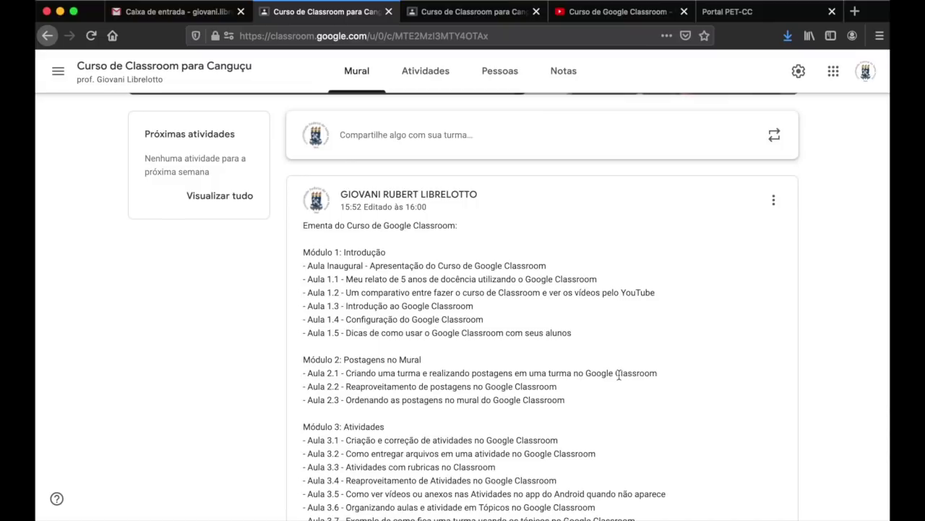
pyautogui.scroll(-10, 819, 351)
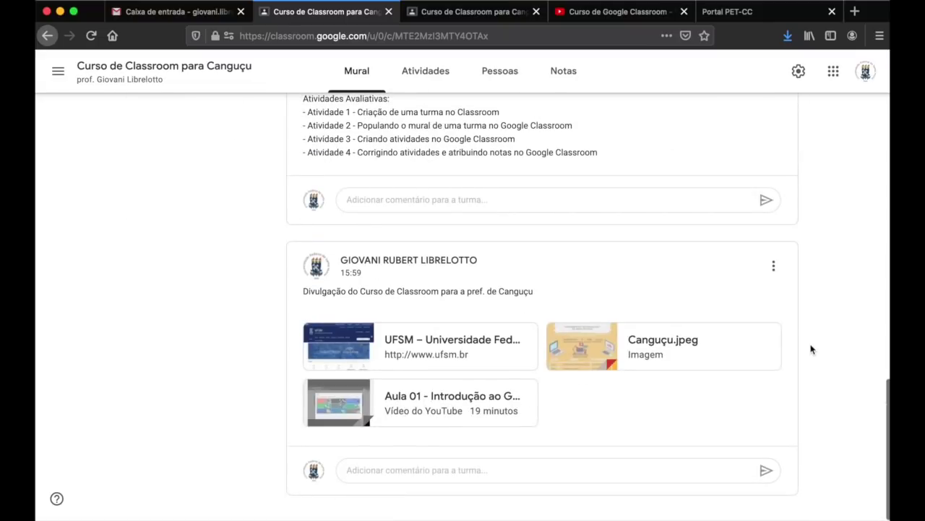
pyautogui.scroll(10, 818, 324)
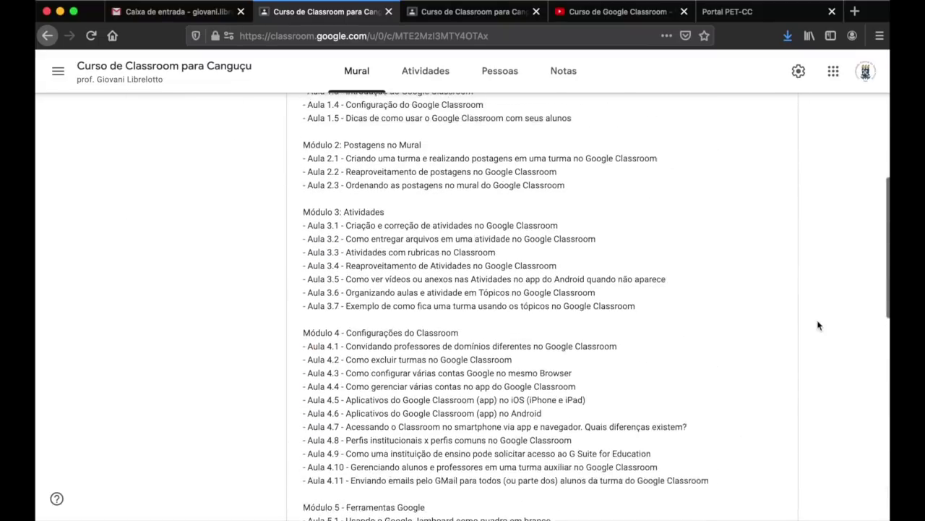
pyautogui.scroll(5, 677, 270)
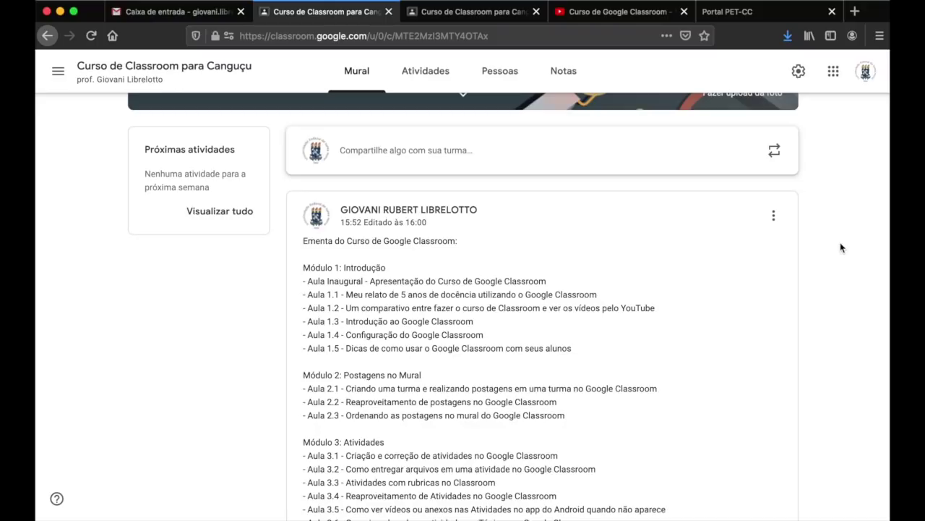
pyautogui.scroll(3, 841, 247)
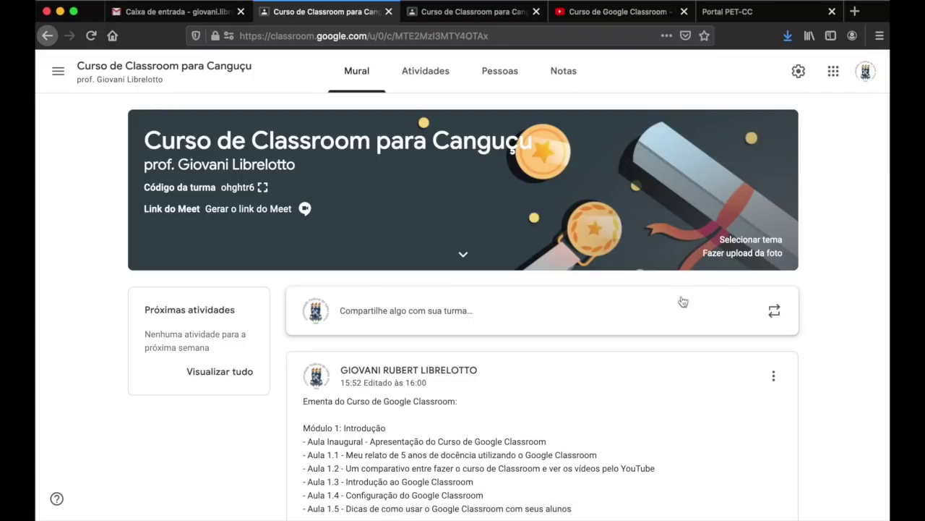
# - Reuse the 'Apresentação do Curso' post in a new announcement draft with REUTILIZAR
pyautogui.click(773, 310)
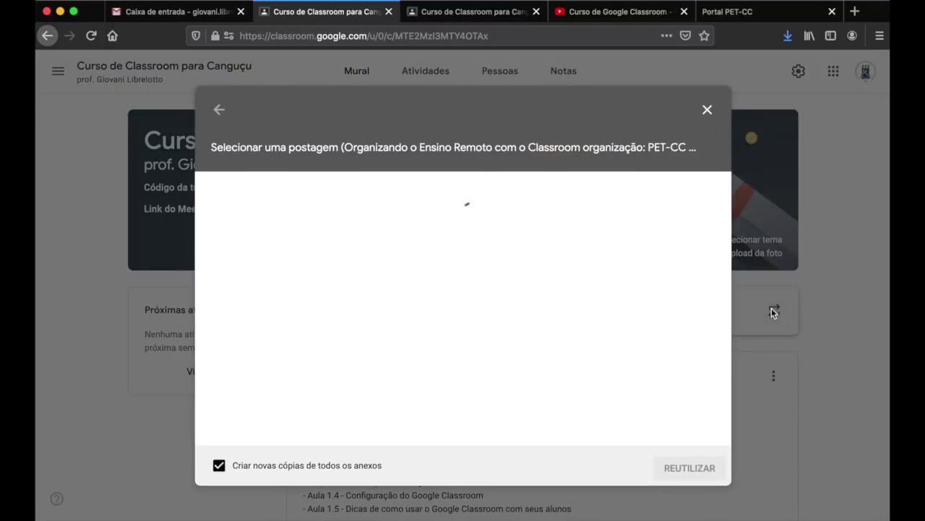
pyautogui.click(318, 284)
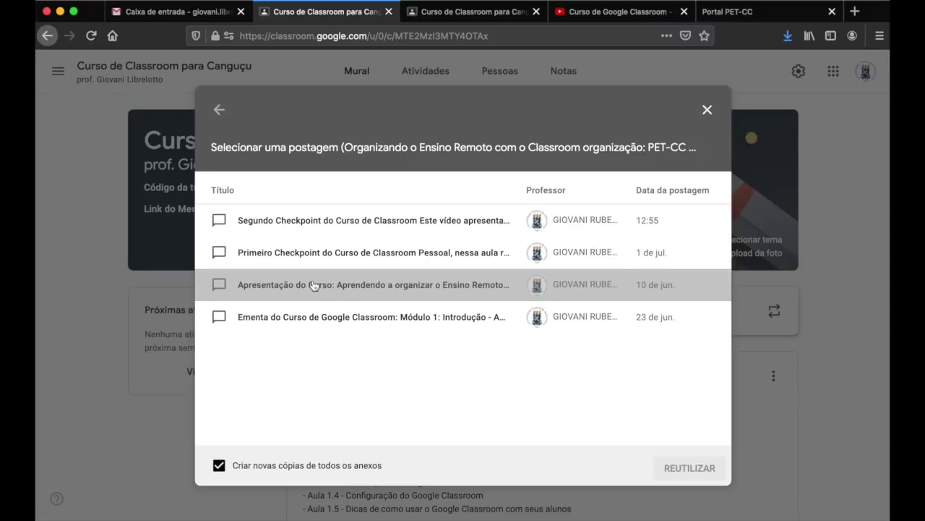
pyautogui.click(685, 468)
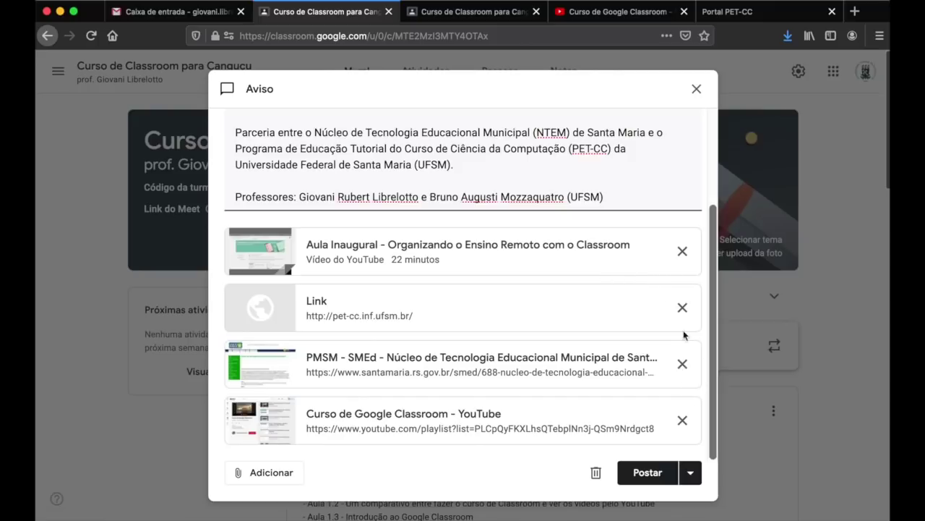
# - Delete the Parceria paragraph and the PMSM link attachment from the reused post, then post it
pyautogui.scroll(5, 653, 217)
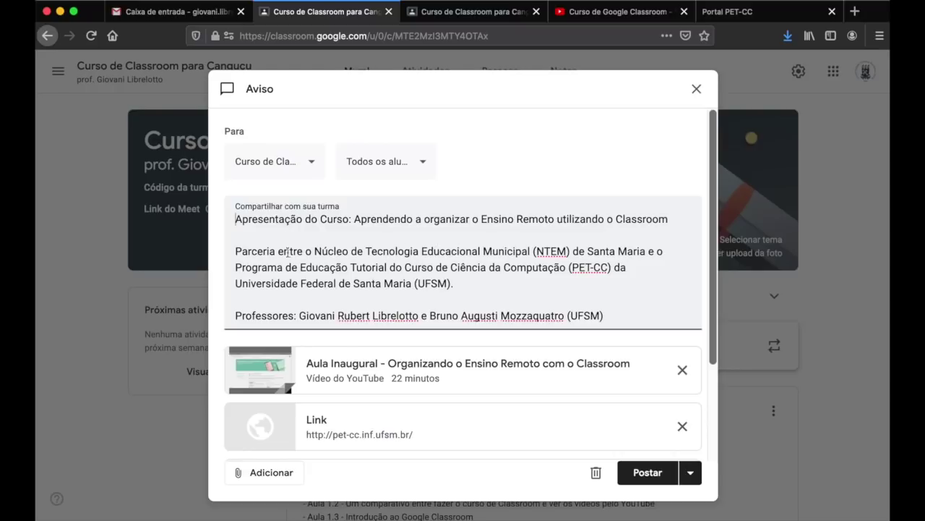
pyautogui.moveTo(235, 251); pyautogui.dragTo(546, 291)
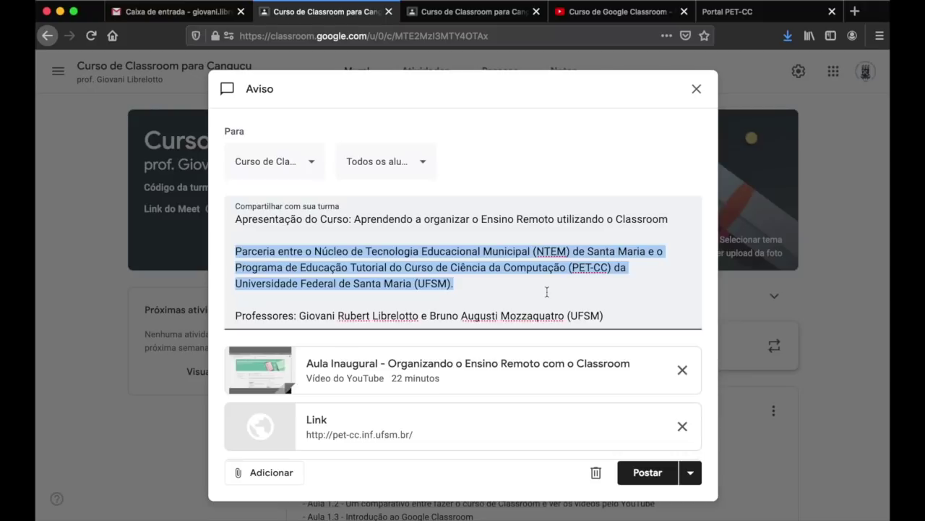
pyautogui.press('BackSpace')
pyautogui.press('BackSpace')
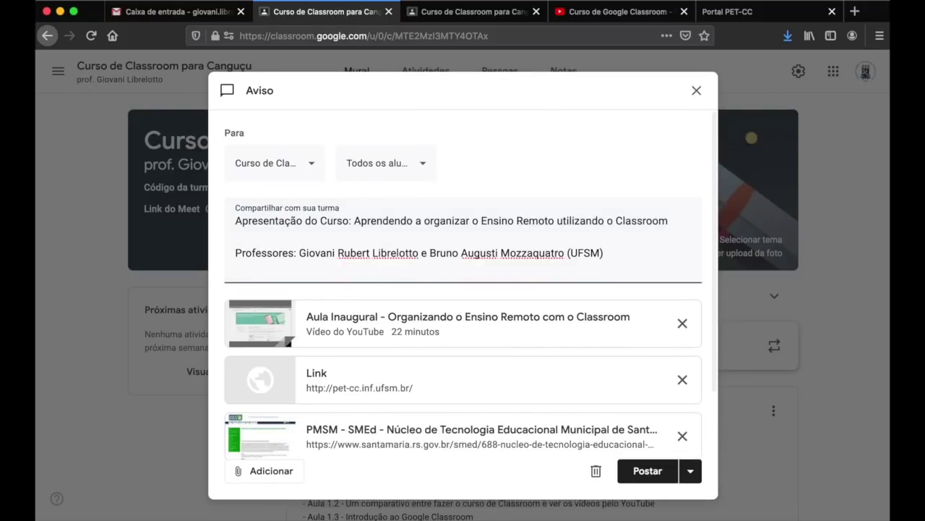
pyautogui.scroll(-2, 598, 365)
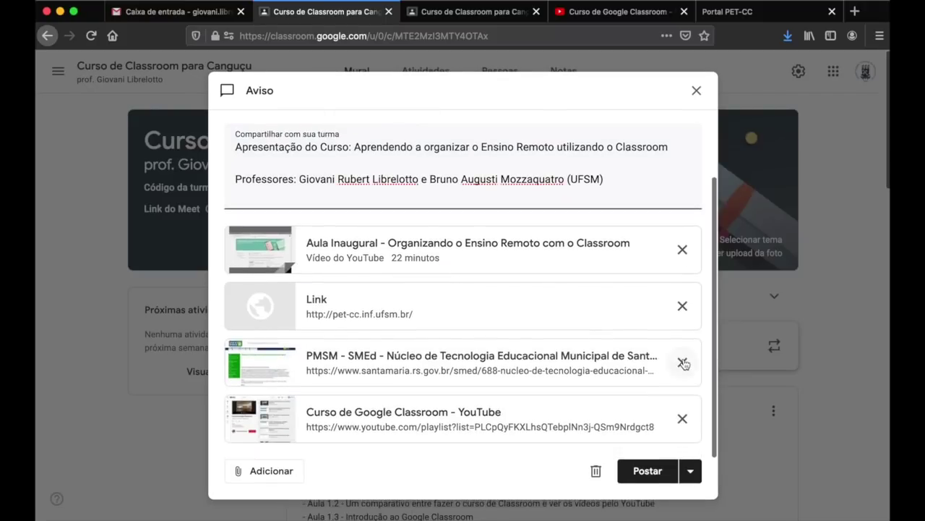
pyautogui.click(682, 363)
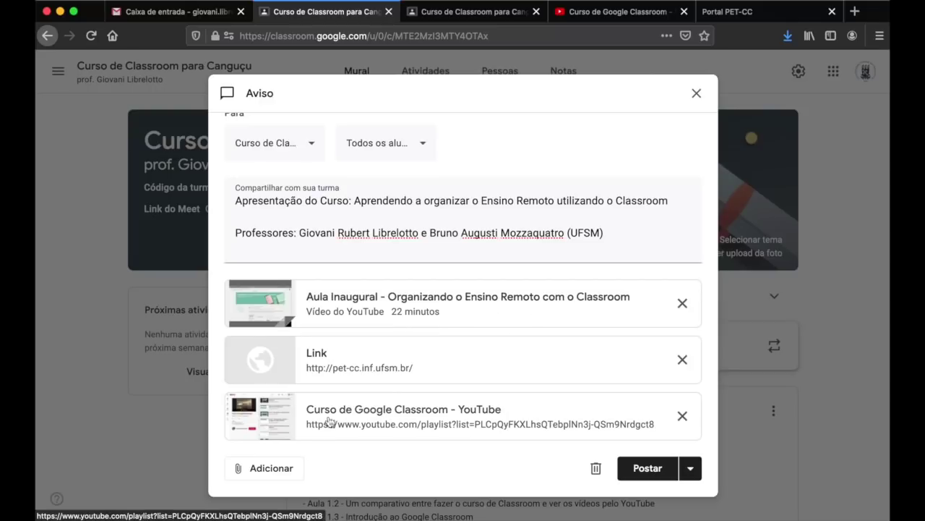
pyautogui.click(647, 472)
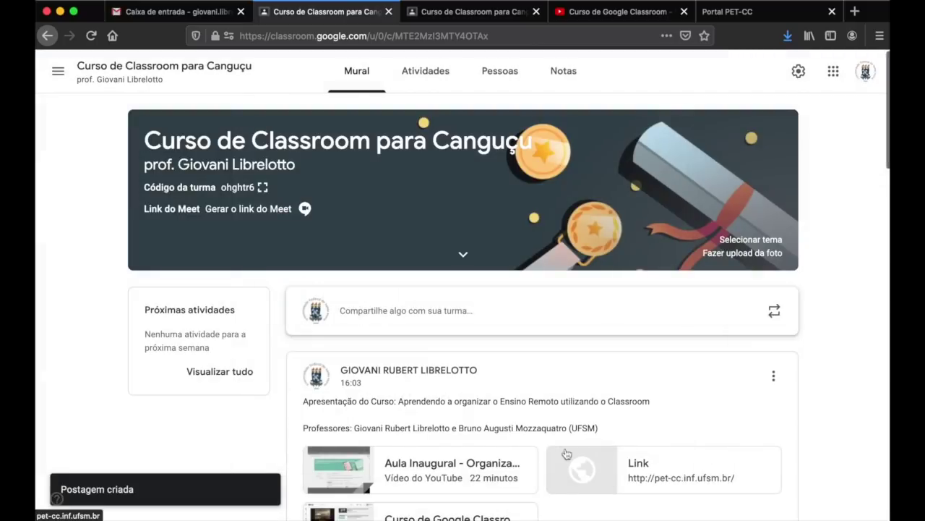
pyautogui.scroll(-4, 820, 393)
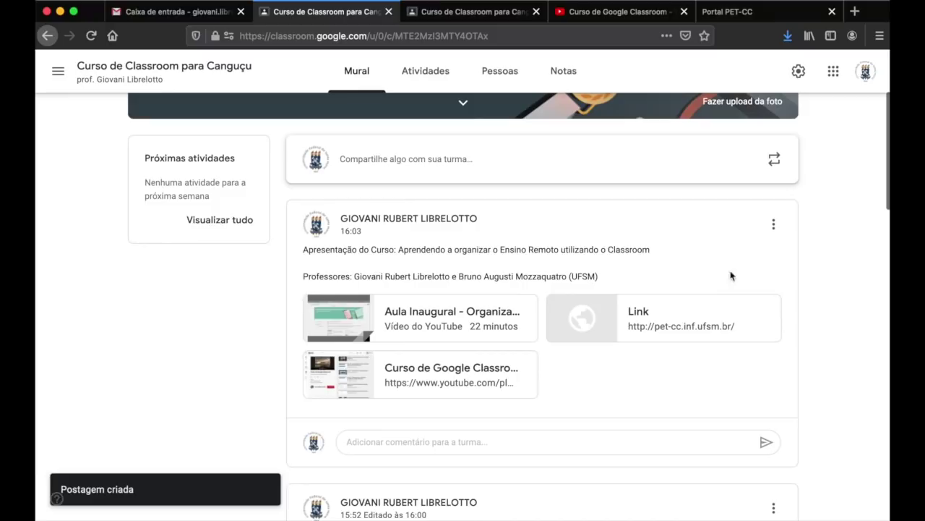
pyautogui.scroll(-6, 877, 372)
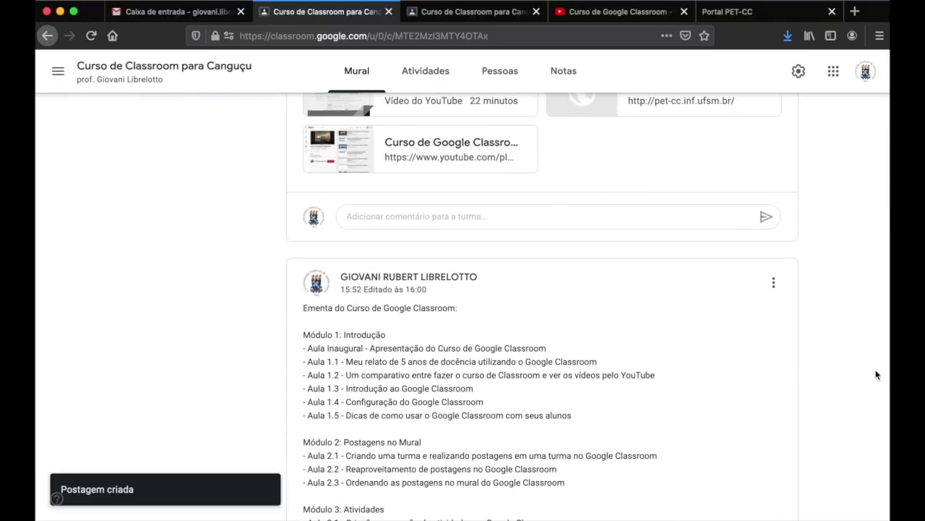
pyautogui.scroll(-4, 877, 375)
pyautogui.scroll(4, 877, 374)
pyautogui.scroll(2, 876, 374)
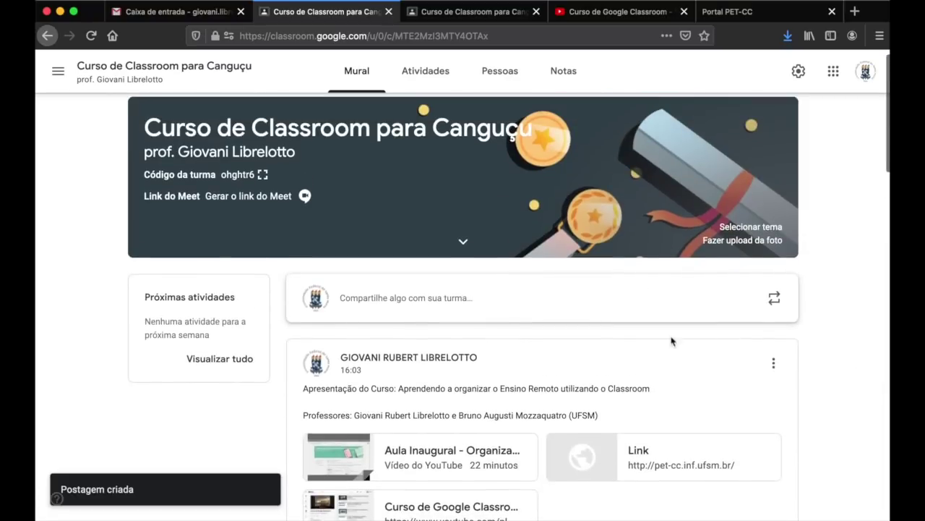
pyautogui.scroll(-2, 851, 338)
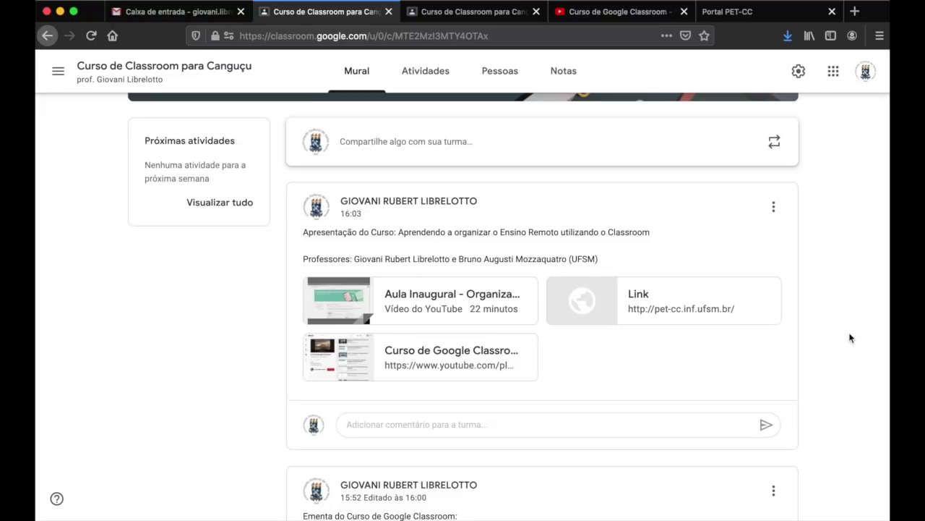
pyautogui.scroll(2, 851, 337)
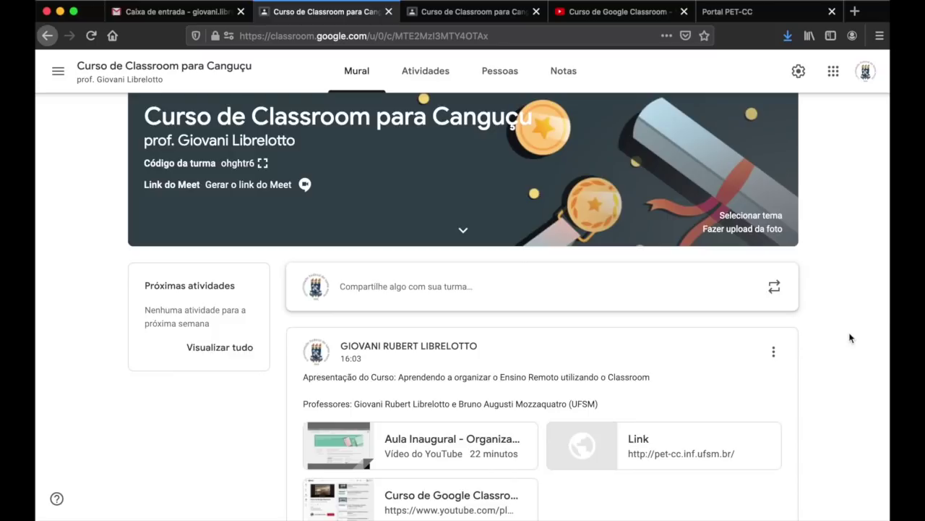
pyautogui.scroll(-2, 467, 374)
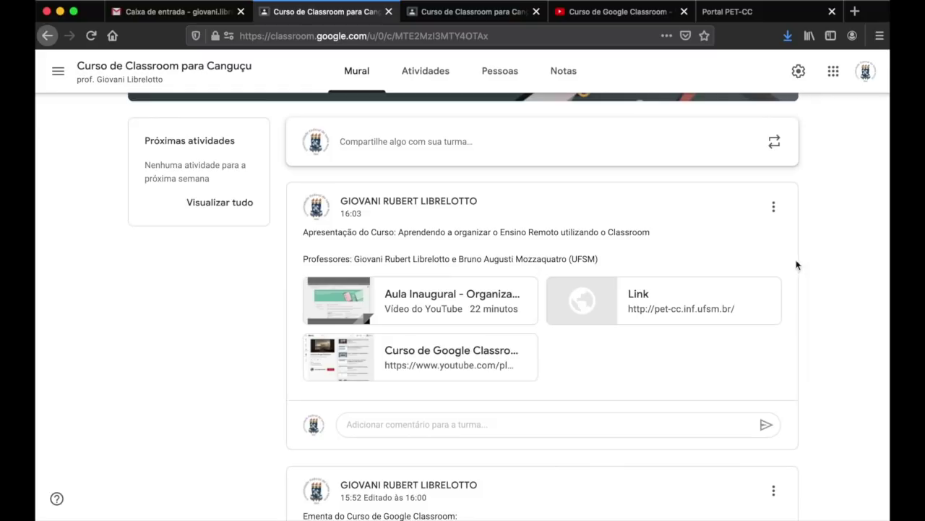
pyautogui.scroll(3, 849, 228)
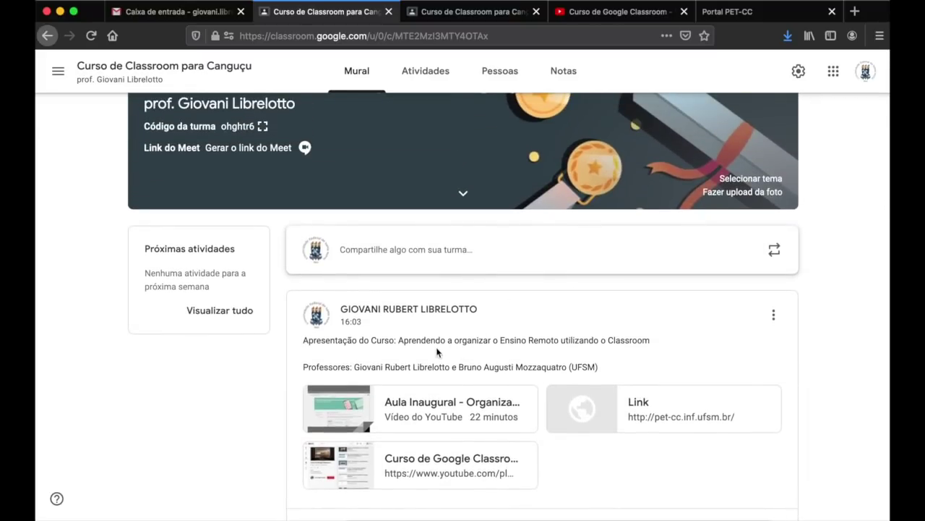
pyautogui.scroll(2, 862, 324)
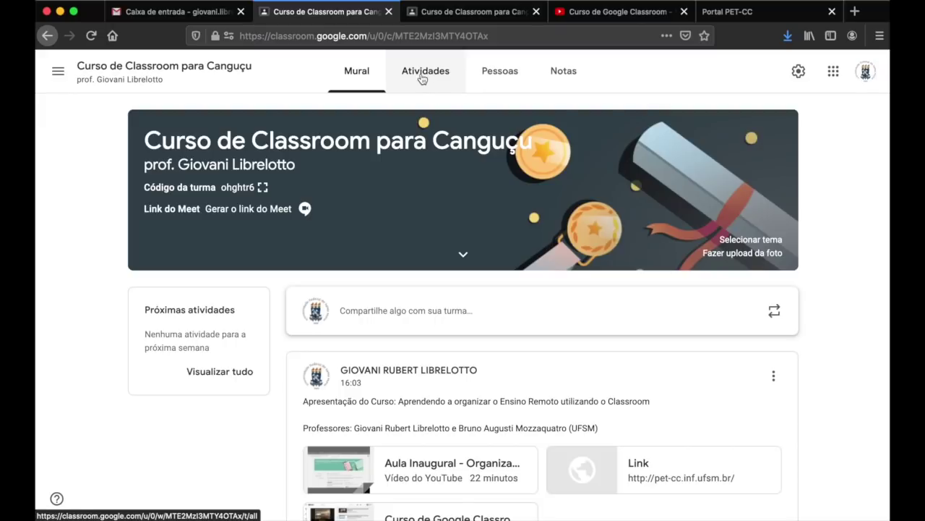
pyautogui.click(423, 76)
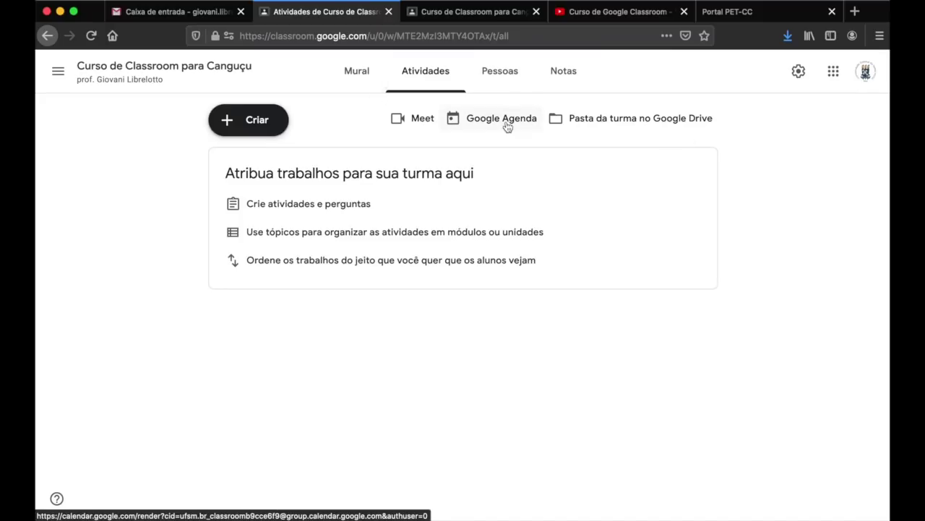
pyautogui.click(348, 77)
pyautogui.scroll(-3, 589, 322)
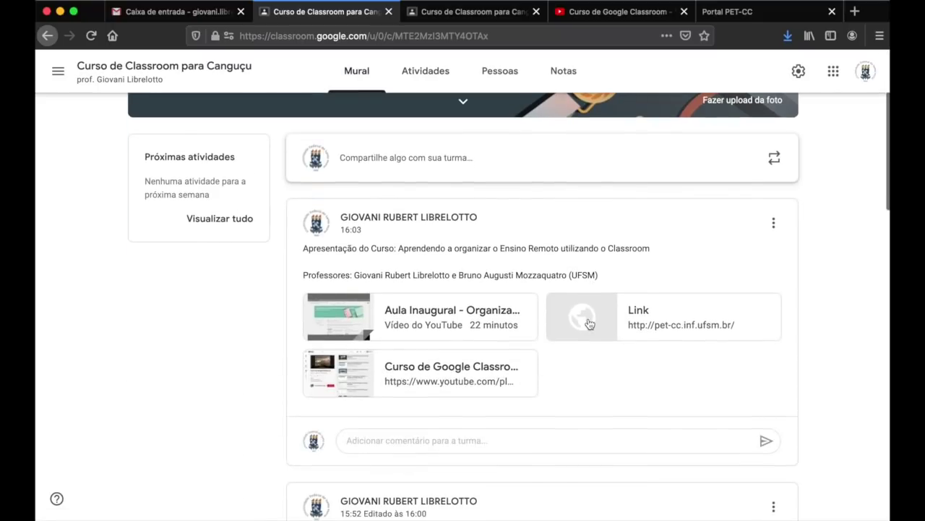
pyautogui.scroll(-3, 590, 377)
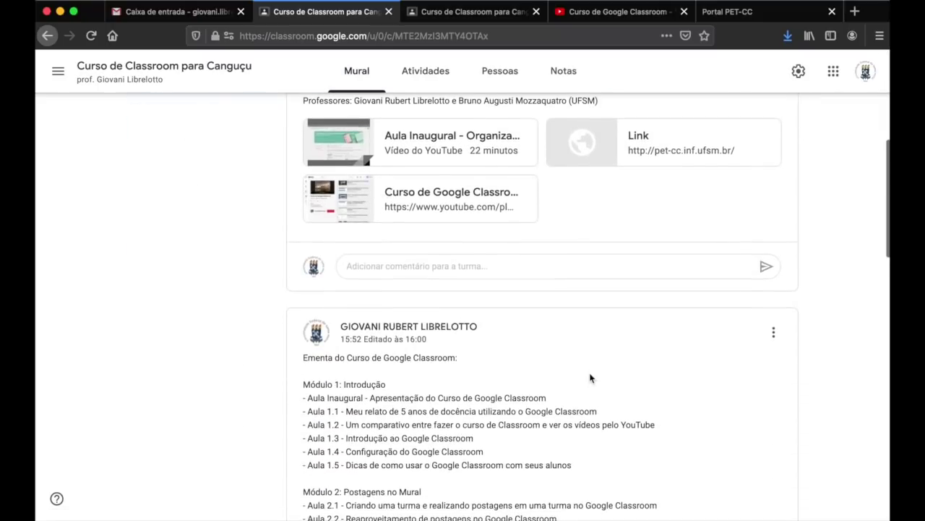
pyautogui.scroll(-15, 590, 377)
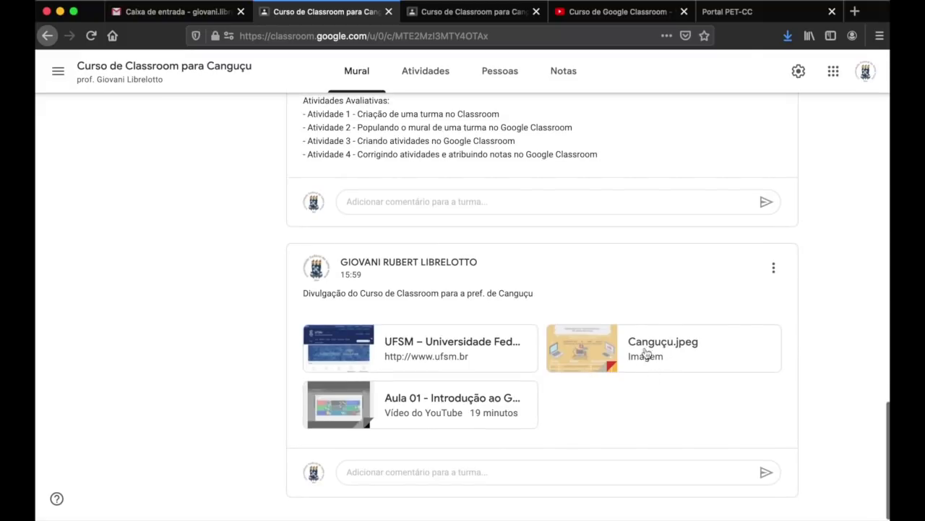
pyautogui.click(612, 357)
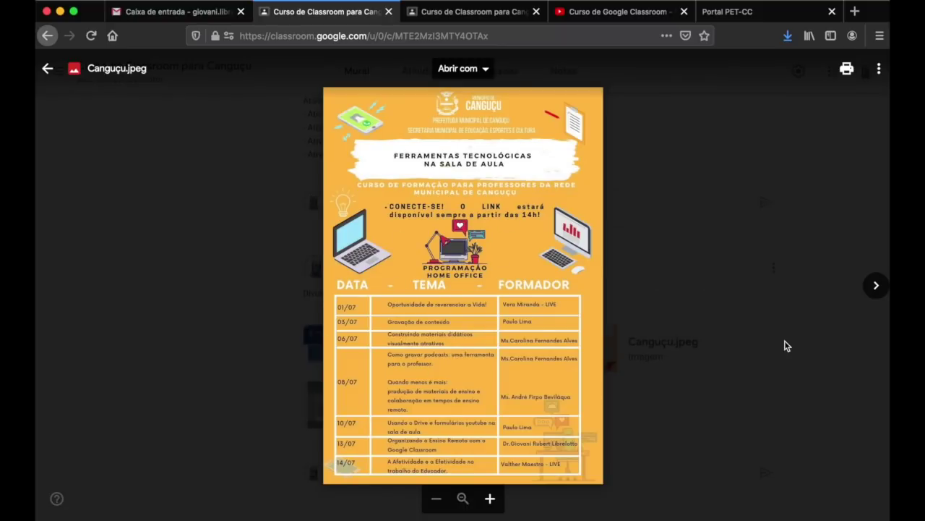
pyautogui.click(807, 303)
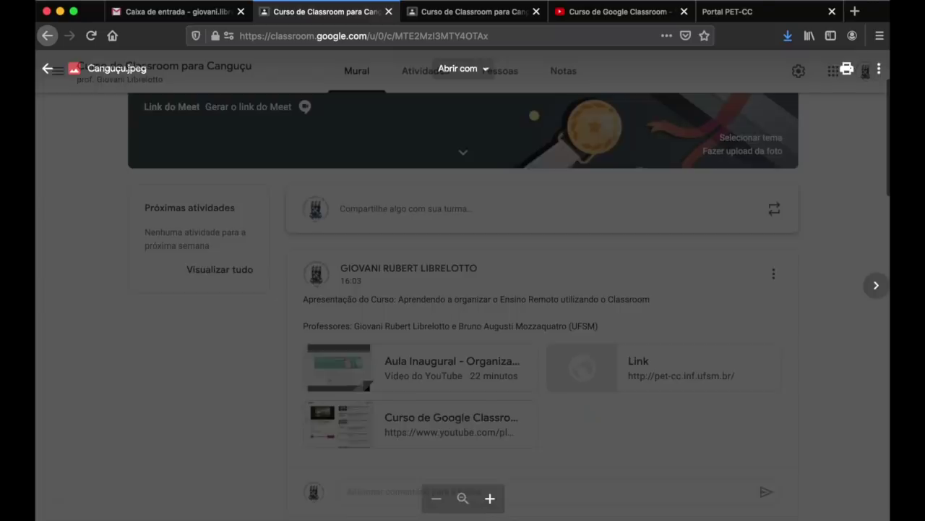
pyautogui.scroll(-2, 757, 361)
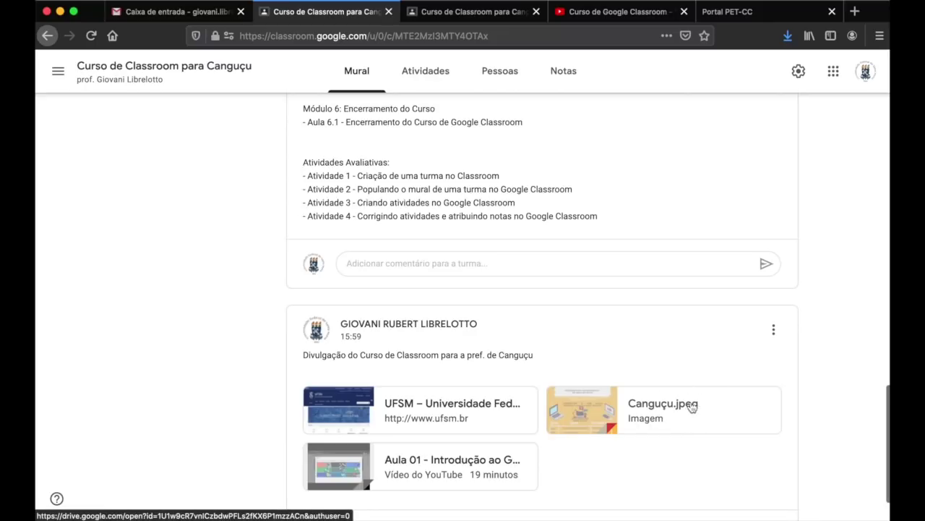
pyautogui.scroll(-2, 663, 355)
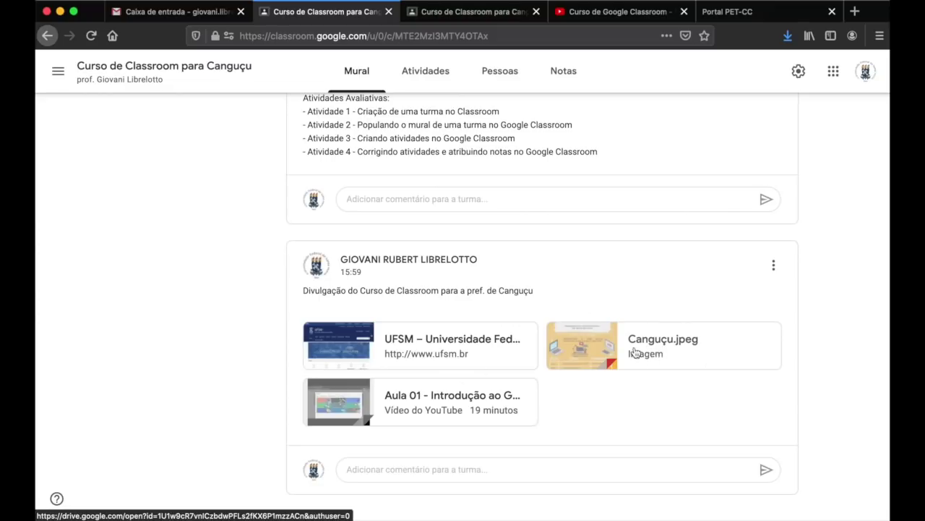
pyautogui.scroll(15, 824, 221)
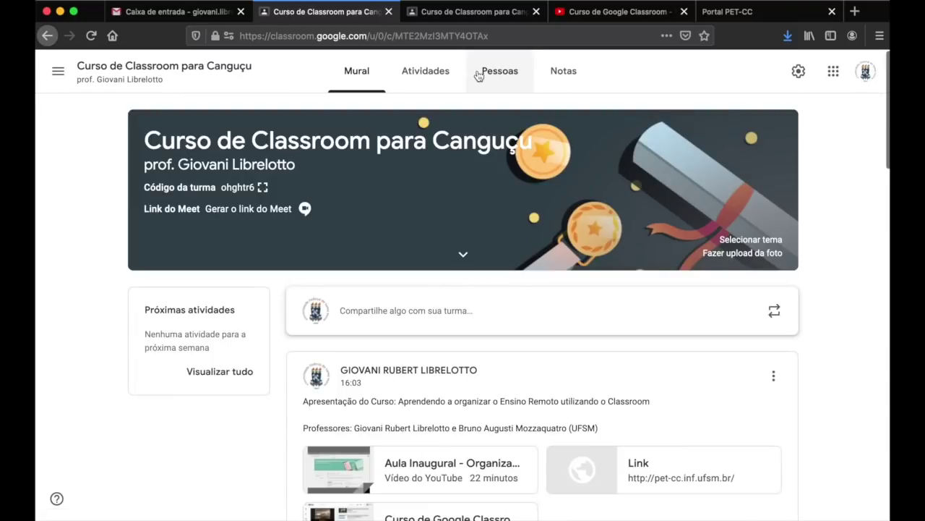
# - Open the class's Google Drive folder from Atividades, then return to the Atividades tab
pyautogui.click(442, 72)
pyautogui.click(608, 117)
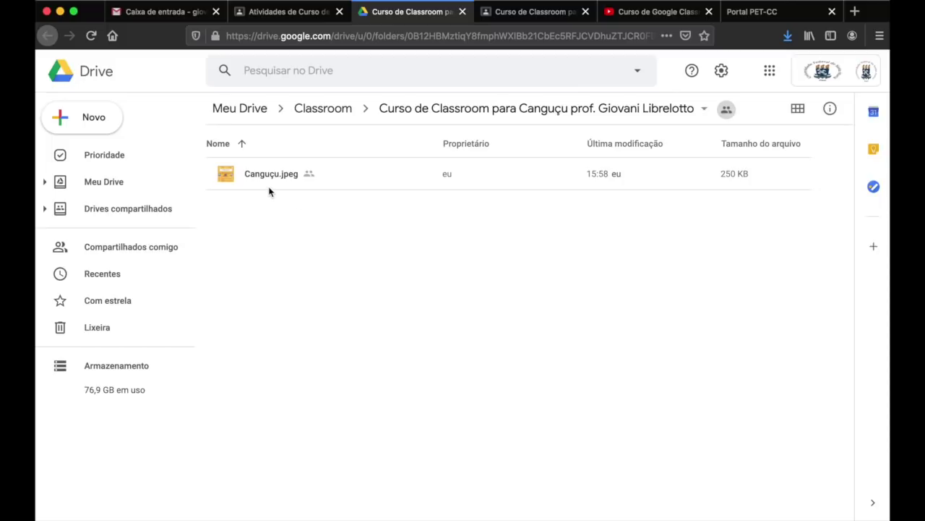
pyautogui.click(305, 13)
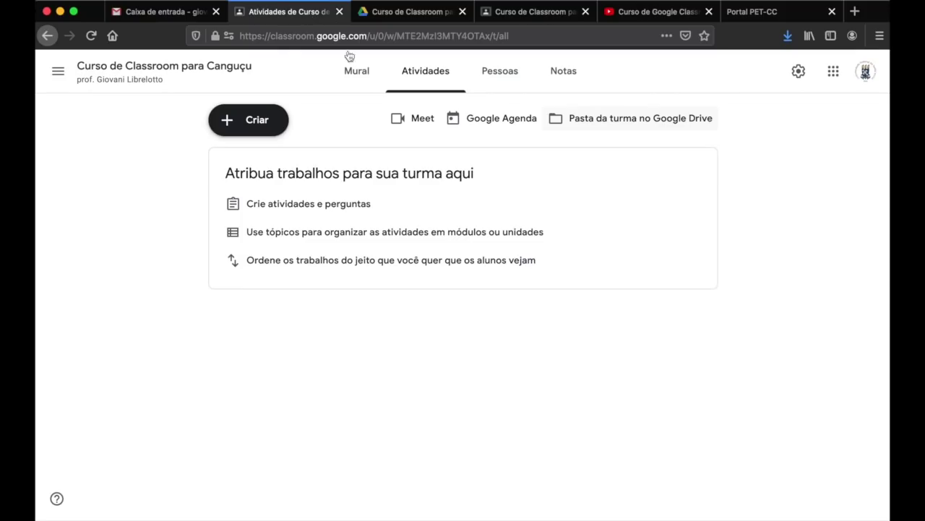
# - Look through every post on the Mural stream, then return to the Drive folder holding Canguçu.jpeg (250 KB)
pyautogui.click(355, 75)
pyautogui.scroll(-4, 449, 315)
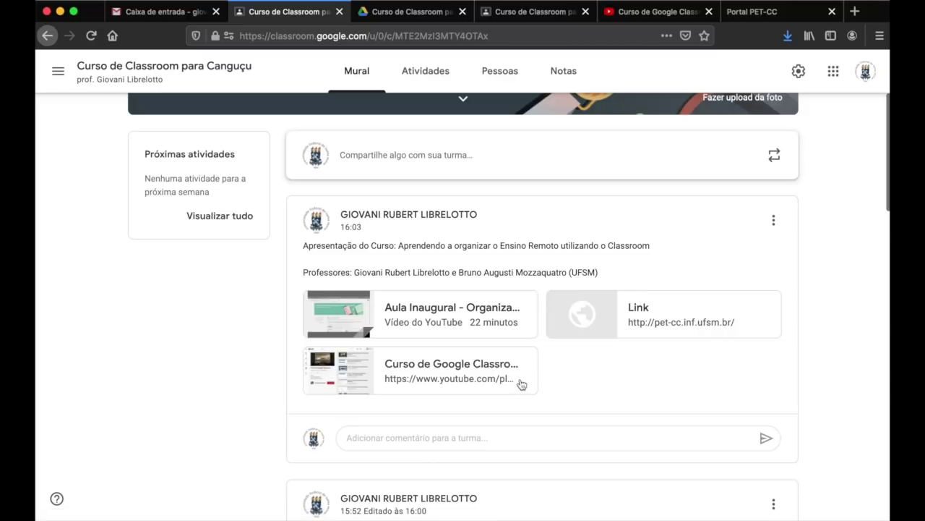
pyautogui.scroll(-15, 540, 373)
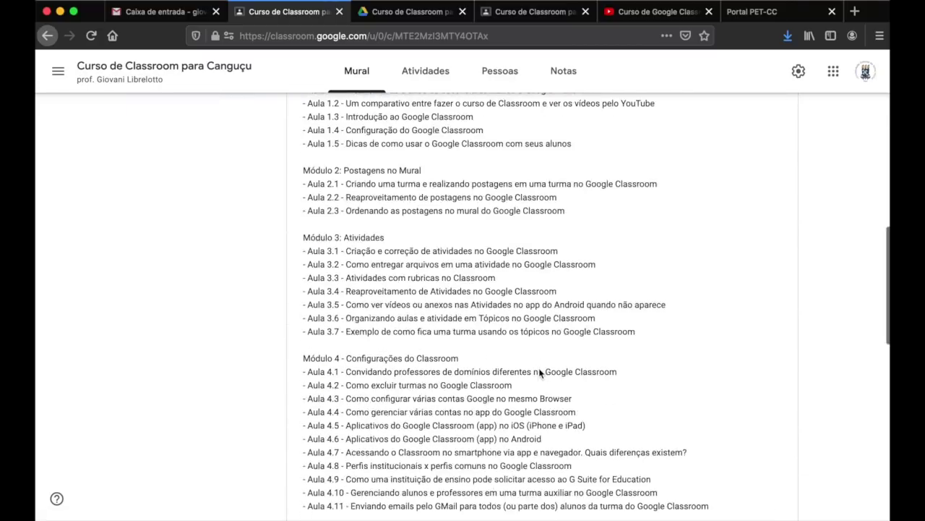
pyautogui.scroll(-3, 540, 373)
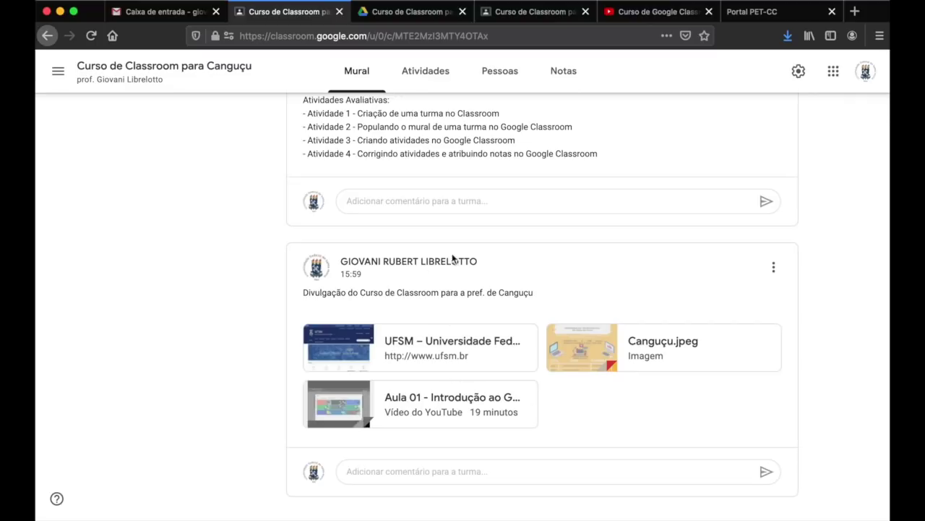
pyautogui.scroll(10, 600, 245)
pyautogui.scroll(15, 600, 246)
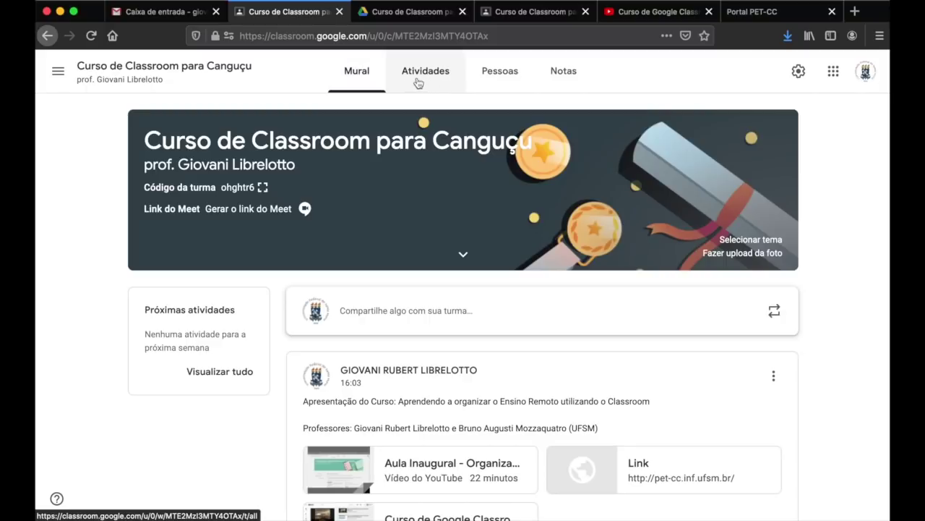
pyautogui.click(412, 12)
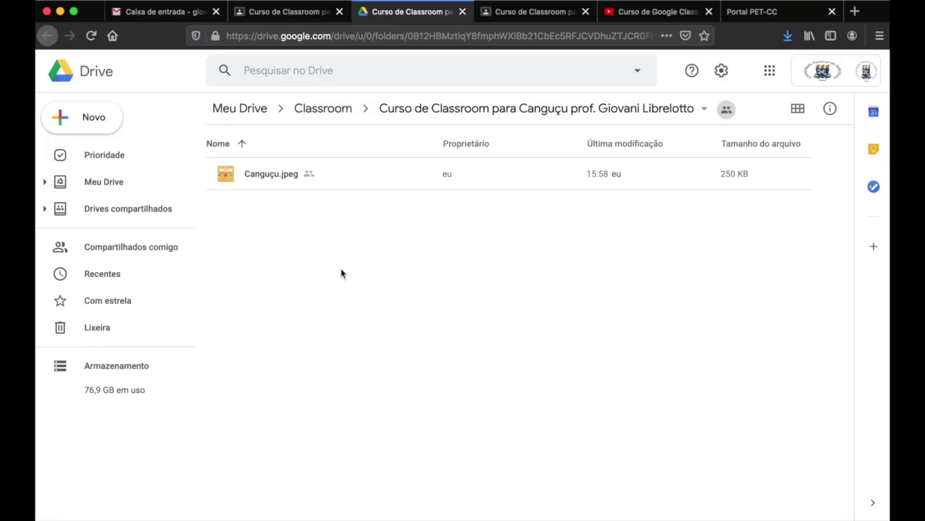
# - Go to the Atividades page of 'Curso de Classroom para Canguçu' and open its Criar menu
pyautogui.click(301, 20)
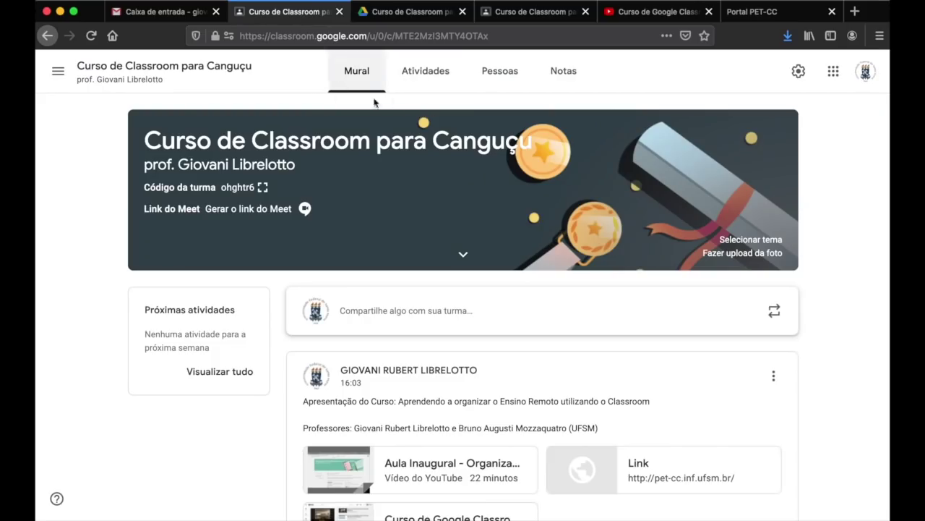
pyautogui.click(417, 80)
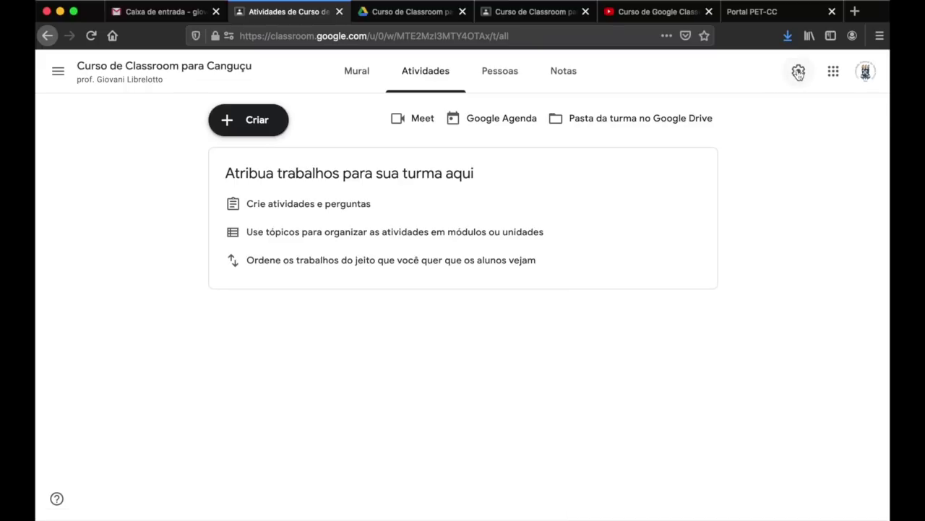
pyautogui.click(245, 129)
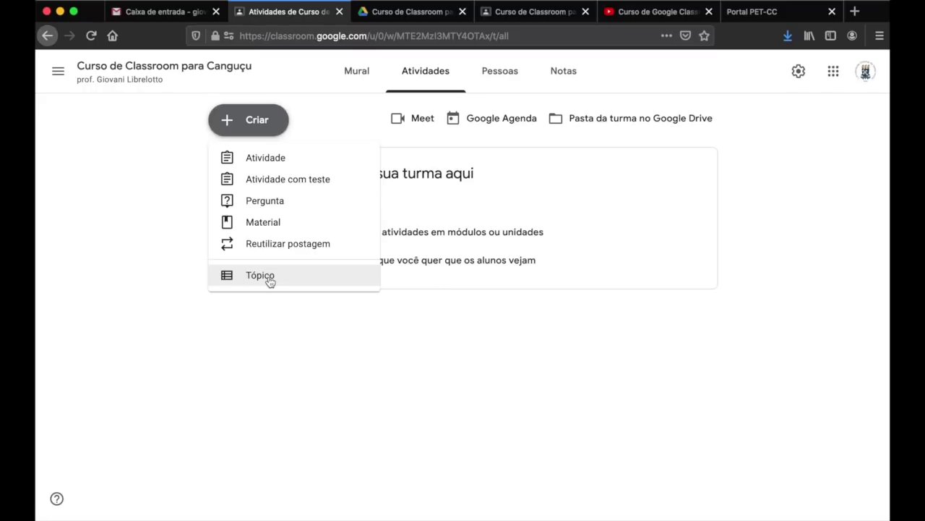
# - In the student view, copy the Módulo 1: Introdução heading from the syllabus post
pyautogui.click(529, 13)
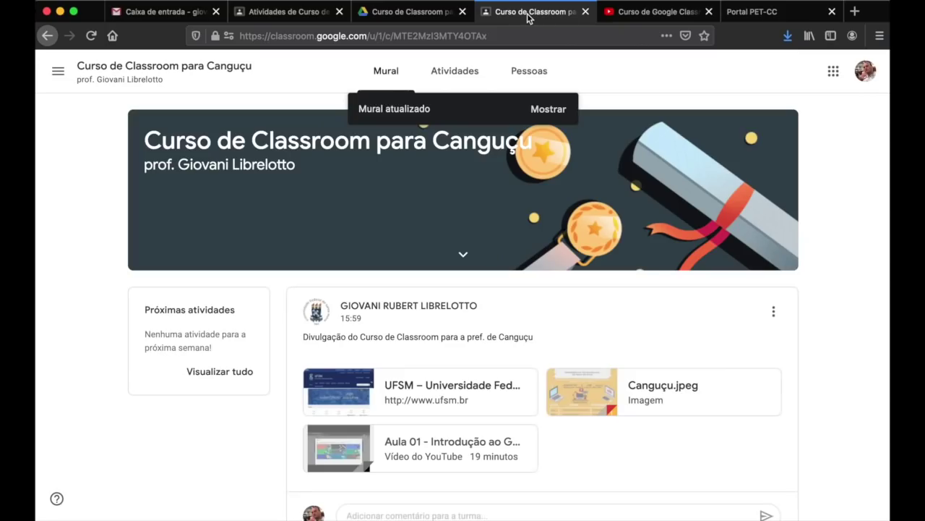
pyautogui.scroll(-10, 656, 264)
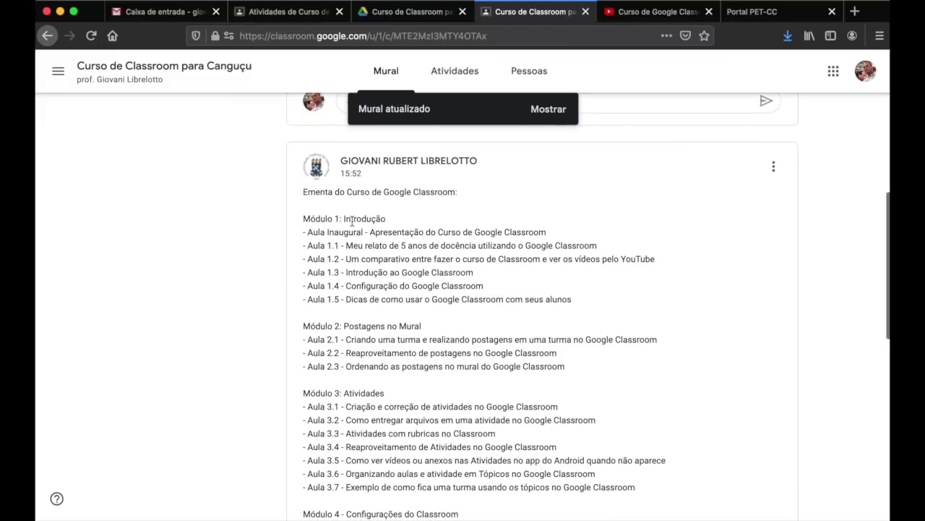
pyautogui.moveTo(304, 218); pyautogui.dragTo(385, 219)
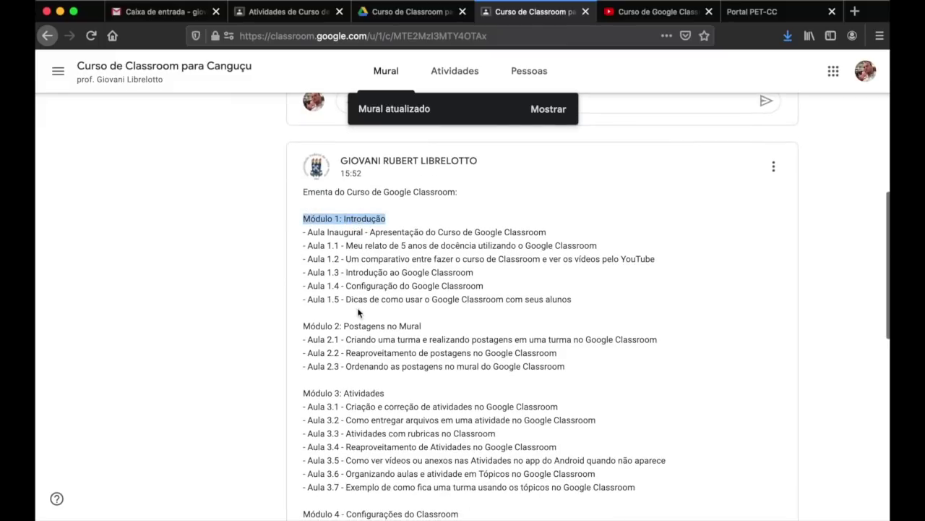
pyautogui.scroll(-1, 359, 320)
pyautogui.scroll(-1, 360, 321)
pyautogui.moveTo(304, 261); pyautogui.dragTo(410, 266)
pyautogui.scroll(-2, 410, 265)
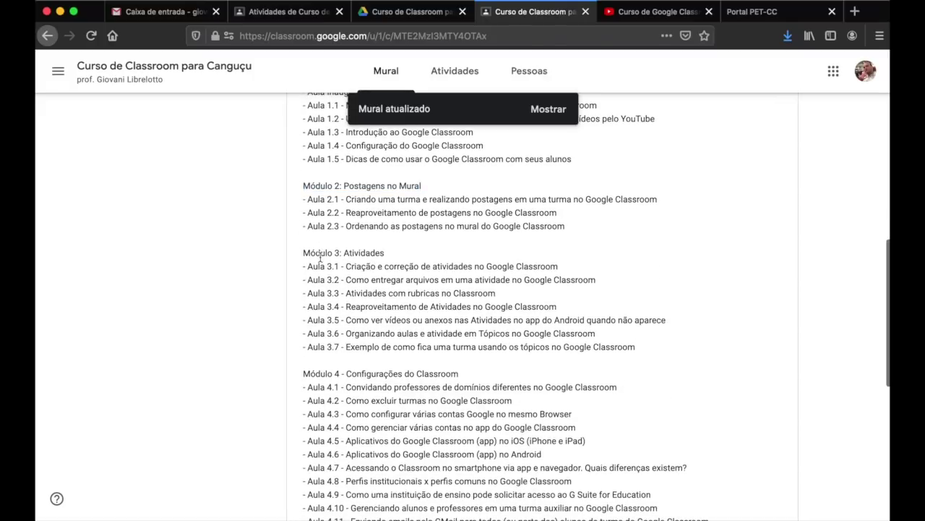
pyautogui.tripleClick(358, 254)
pyautogui.scroll(-3, 385, 314)
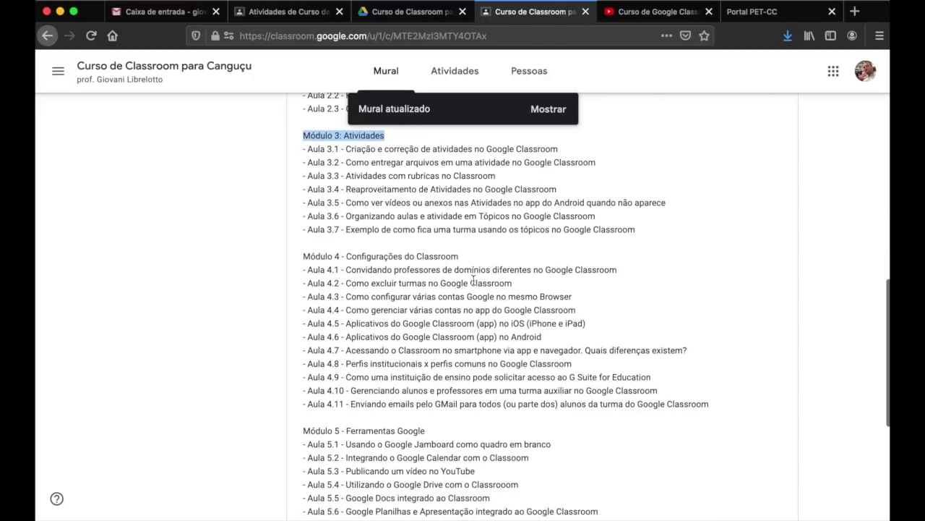
pyautogui.scroll(6, 473, 282)
pyautogui.scroll(3, 473, 285)
pyautogui.moveTo(326, 277); pyautogui.dragTo(359, 277)
pyautogui.press('super+c')
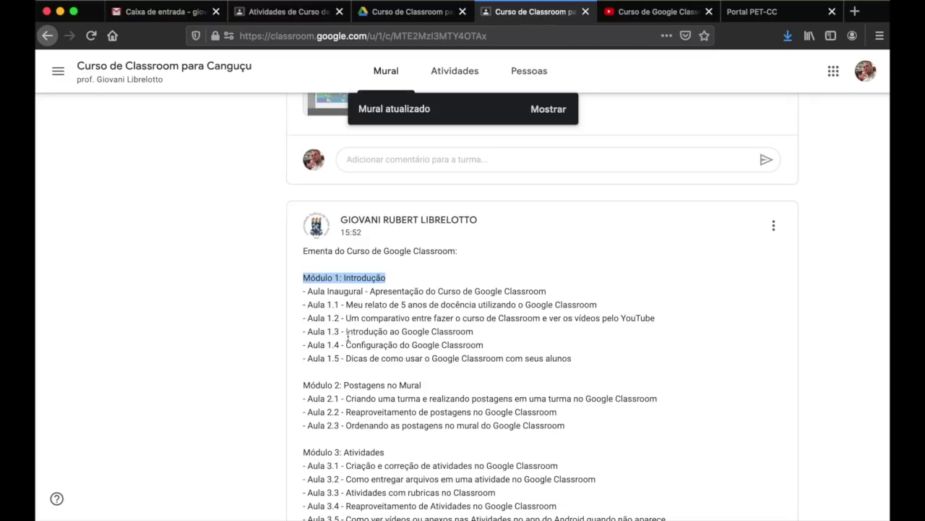
# - Back on the teacher's Atividades page, start a new topic from Criar
pyautogui.click(309, 13)
pyautogui.click(371, 357)
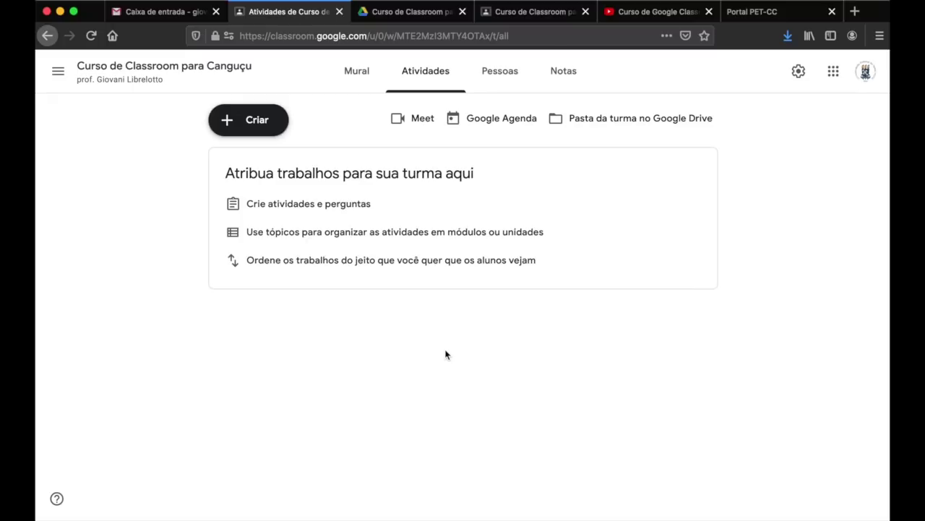
pyautogui.click(246, 124)
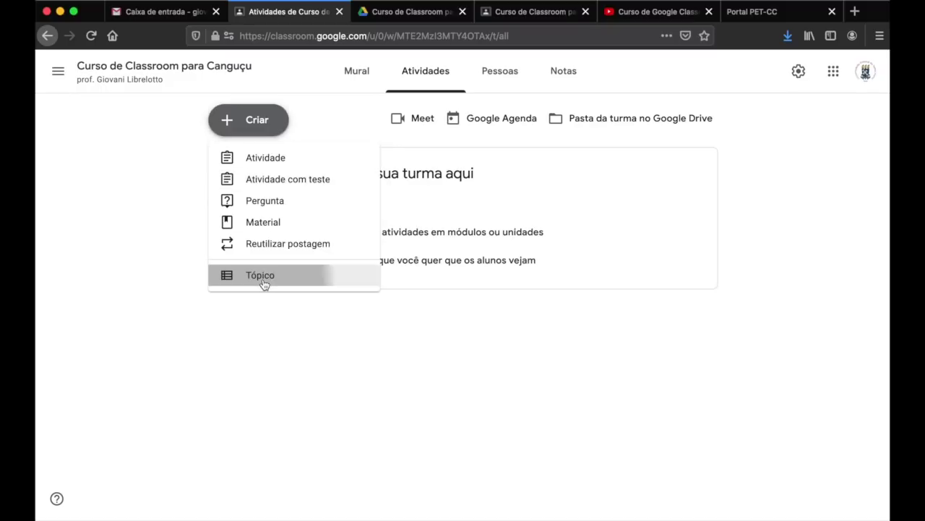
pyautogui.click(263, 282)
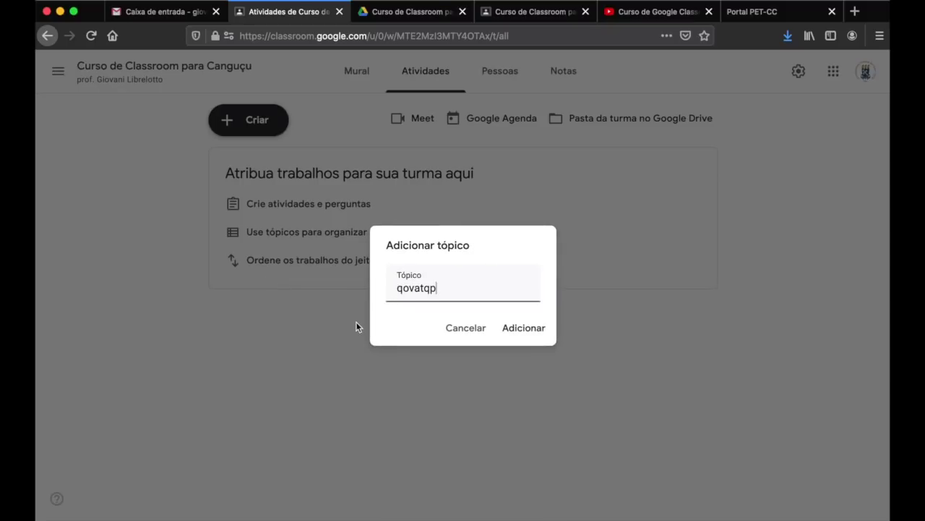
# - Add the topic 'Módulo 1: Introdução' by pasting the copied heading
pyautogui.press('super+a')
pyautogui.press('BackSpace')
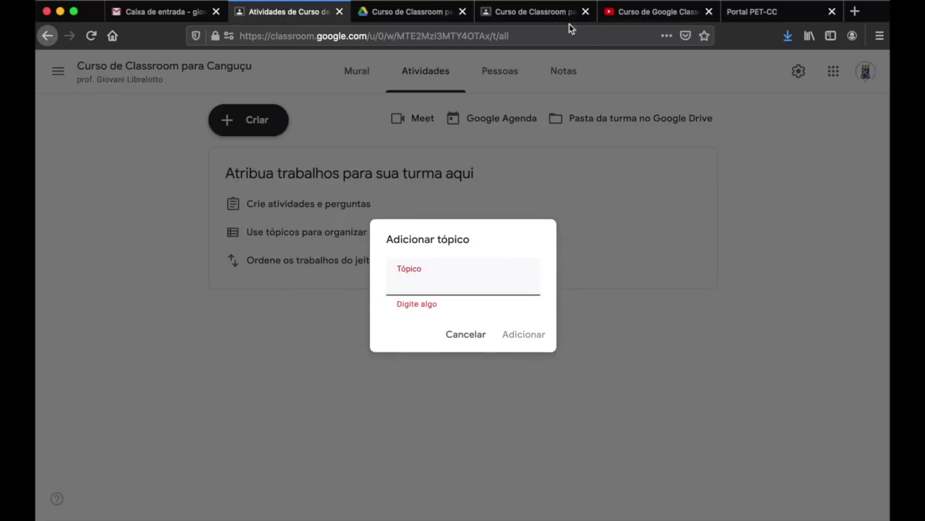
pyautogui.click(547, 18)
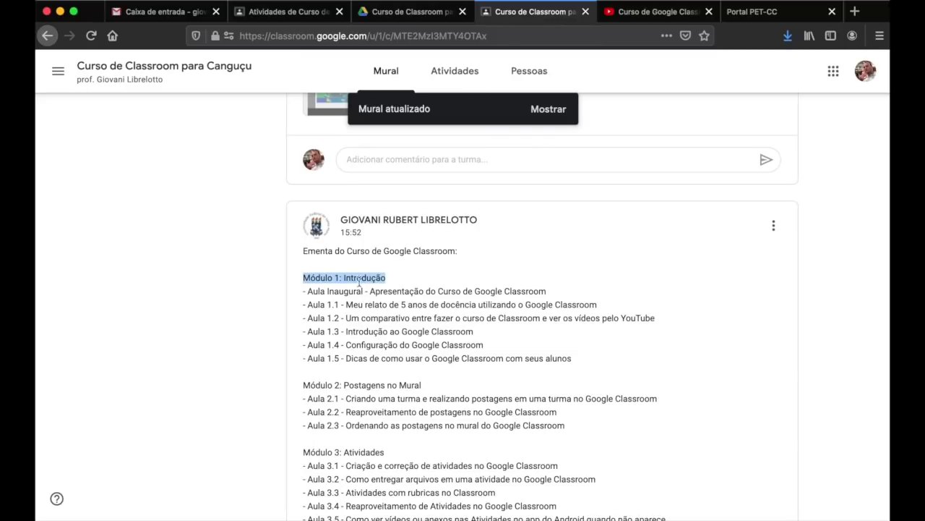
pyautogui.click(300, 14)
pyautogui.press('super+v')
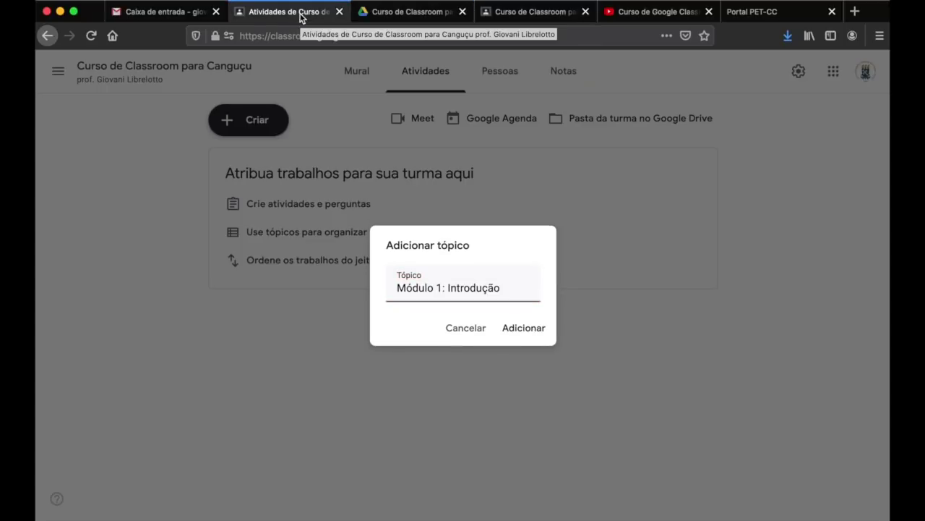
pyautogui.click(521, 327)
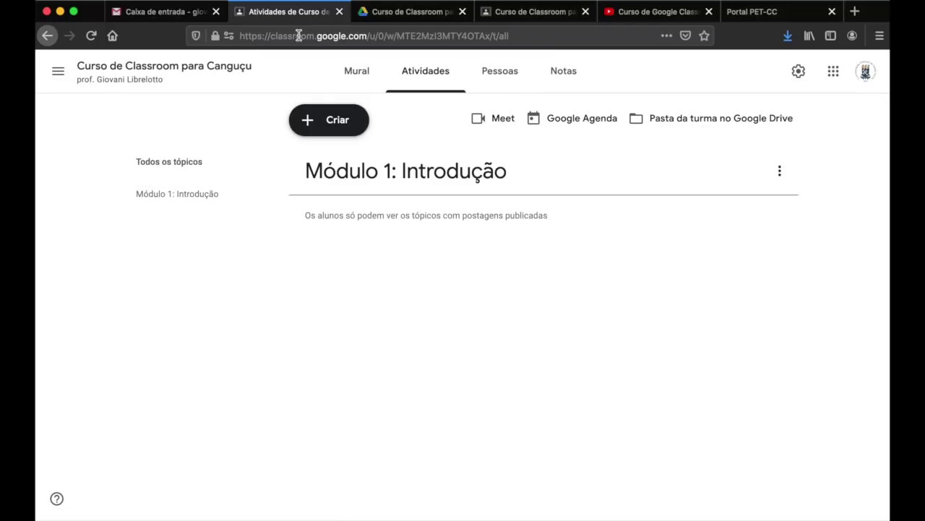
# - Add the topic 'Módulo 2: Postagens no Mural' and move Módulo 1 above it
pyautogui.click(489, 11)
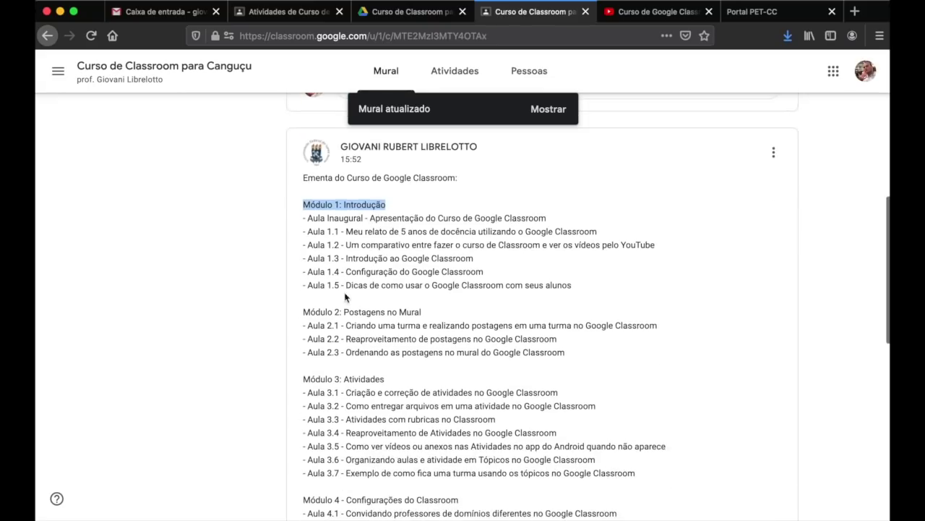
pyautogui.moveTo(304, 312); pyautogui.dragTo(408, 311)
pyautogui.press('super+c')
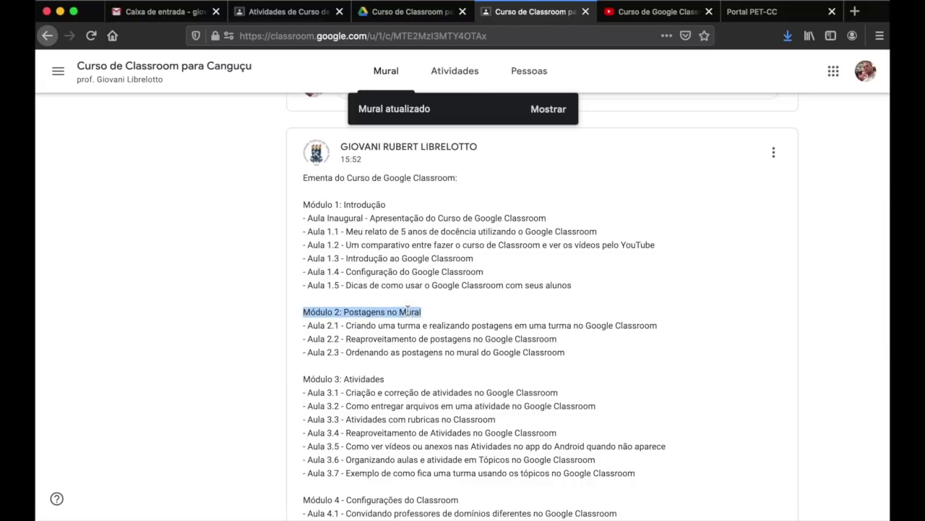
pyautogui.click(289, 11)
pyautogui.click(307, 123)
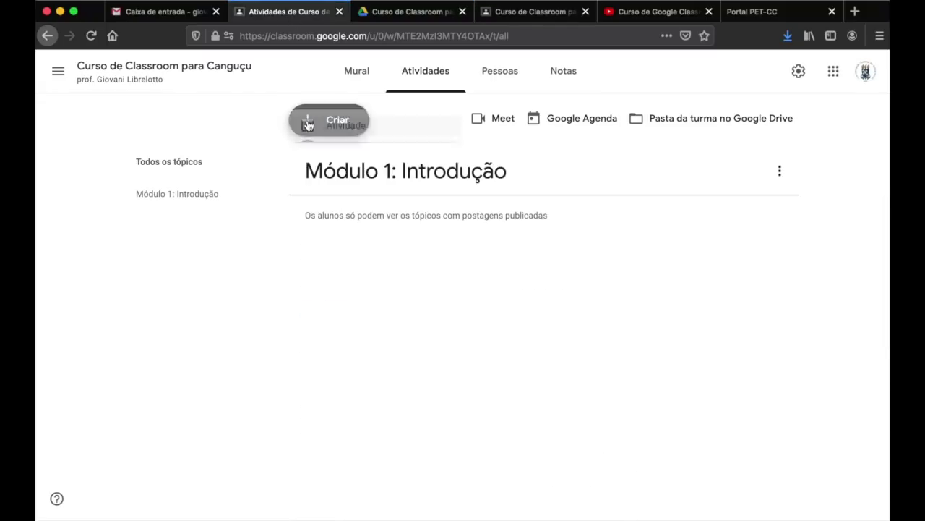
pyautogui.click(332, 273)
pyautogui.press('super+v')
pyautogui.press('Return')
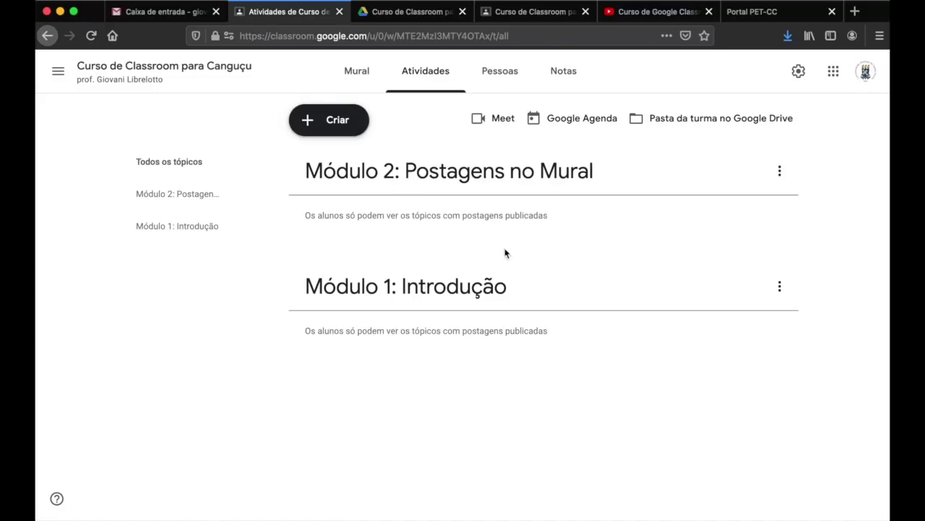
pyautogui.click(779, 287)
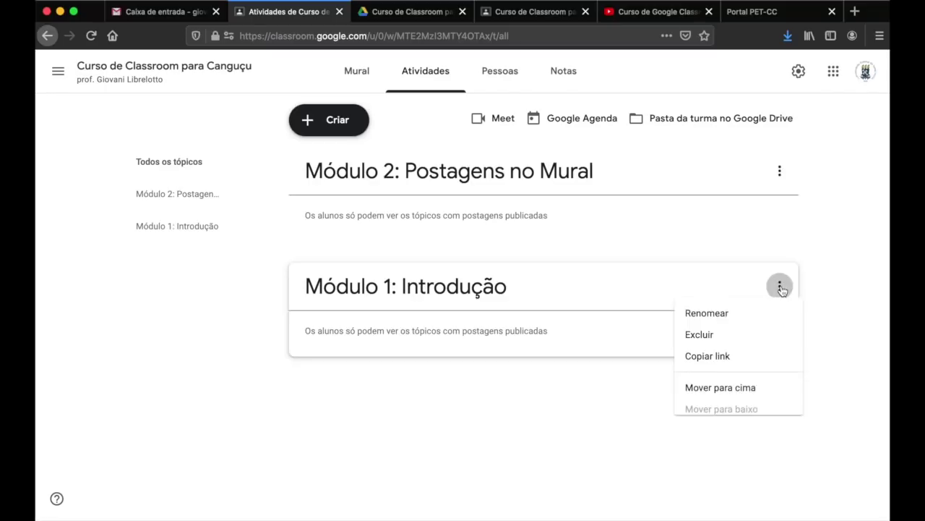
pyautogui.click(740, 390)
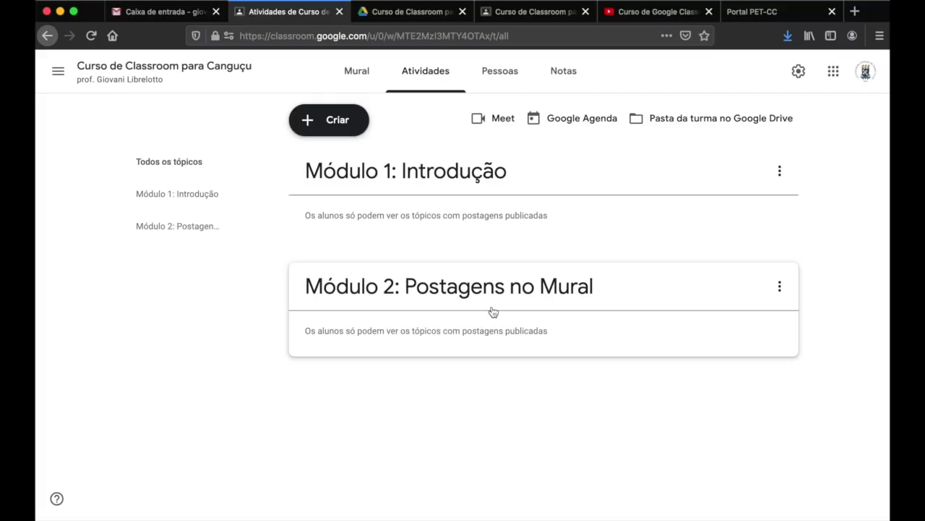
# - Copy the Módulo 3: Atividades heading from the syllabus post for the next topic
pyautogui.click(503, 14)
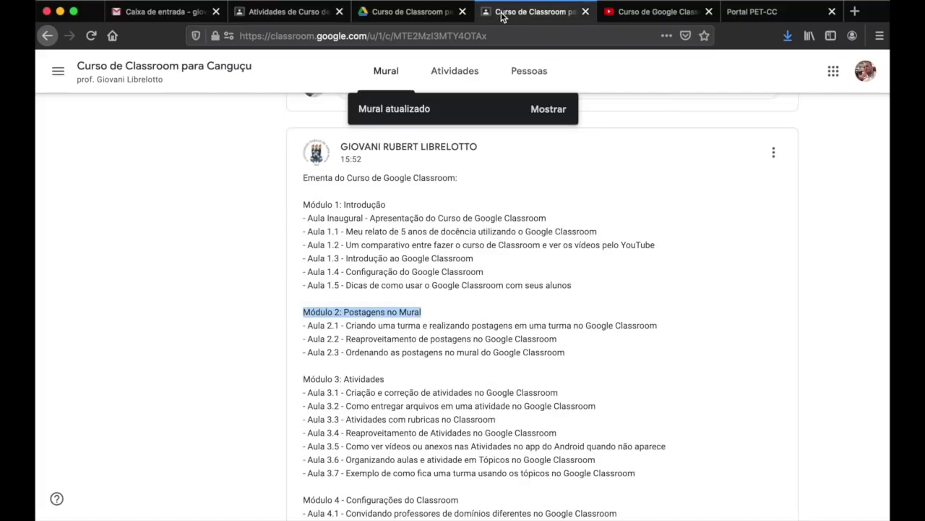
pyautogui.tripleClick(319, 378)
pyautogui.press('super+c')
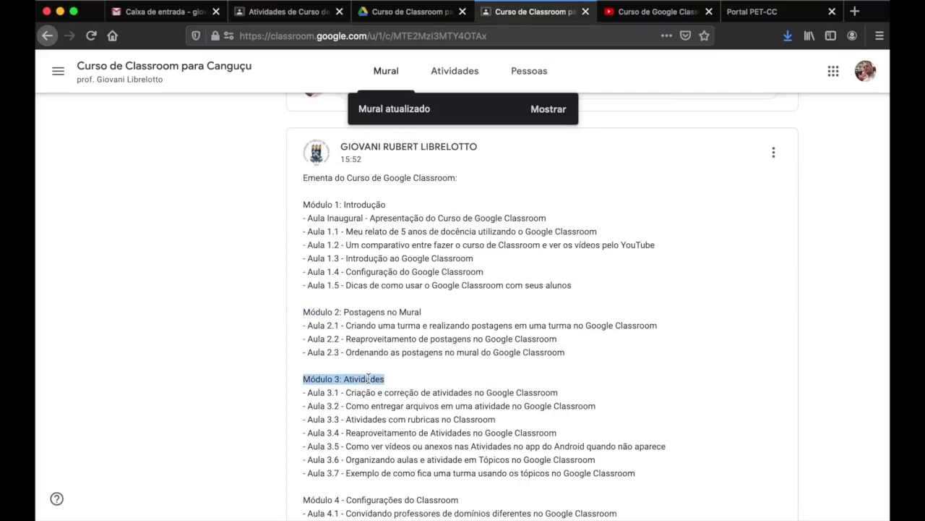
pyautogui.click(282, 14)
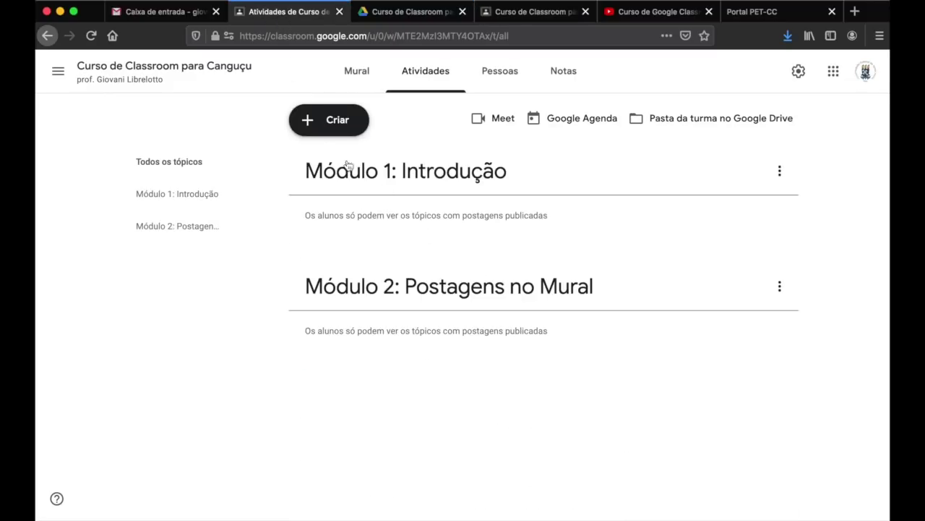
pyautogui.click(318, 120)
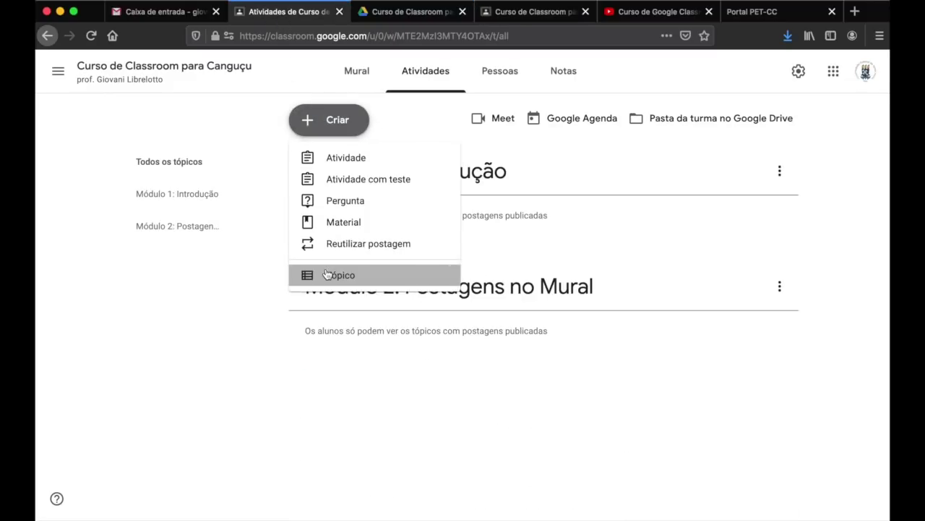
# - Add the topic 'Módulo 3: Atividades' from the copied heading
pyautogui.click(327, 274)
pyautogui.write('√')
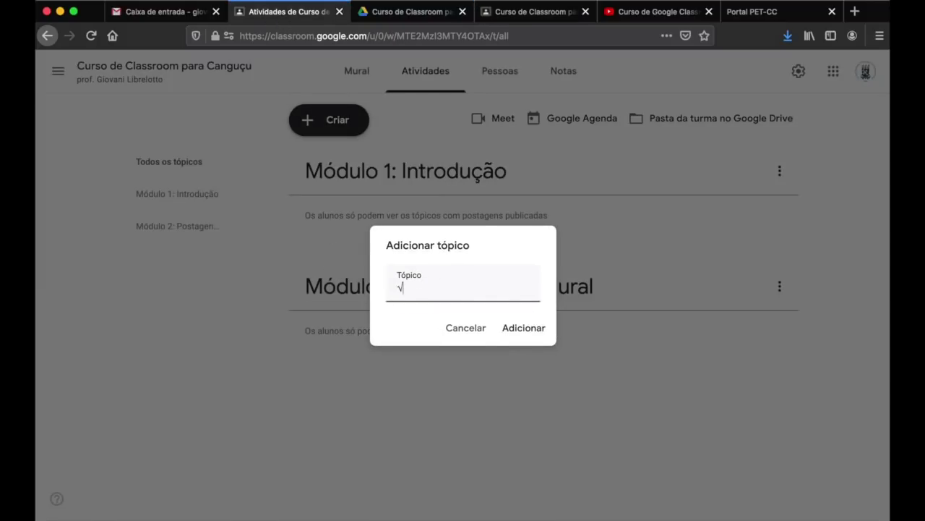
pyautogui.press('BackSpace')
pyautogui.press('super+v')
pyautogui.click(514, 329)
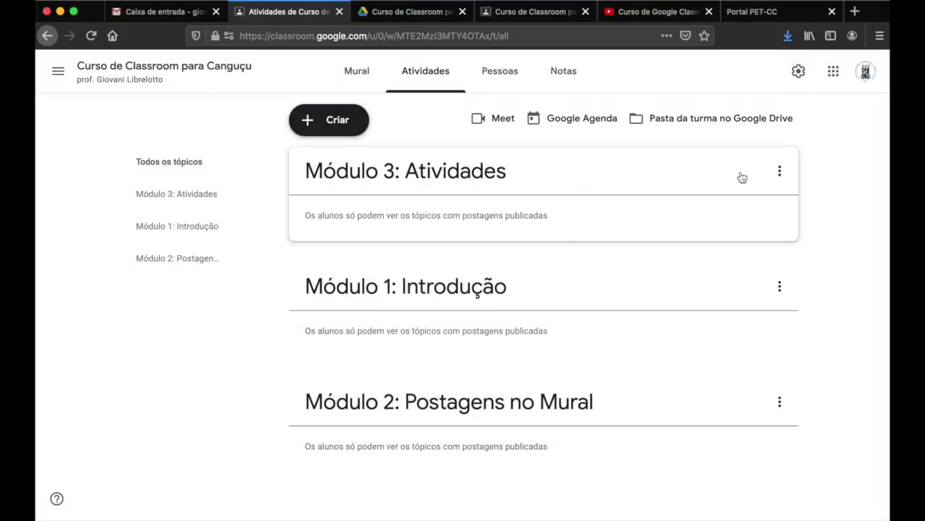
# - Move Módulo 3 down twice so it sits below Módulo 2
pyautogui.click(785, 174)
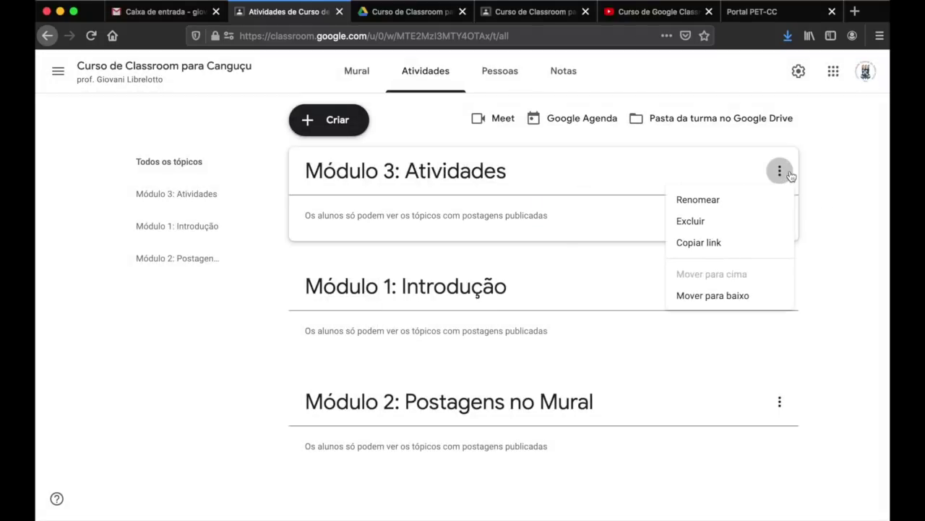
pyautogui.click(764, 297)
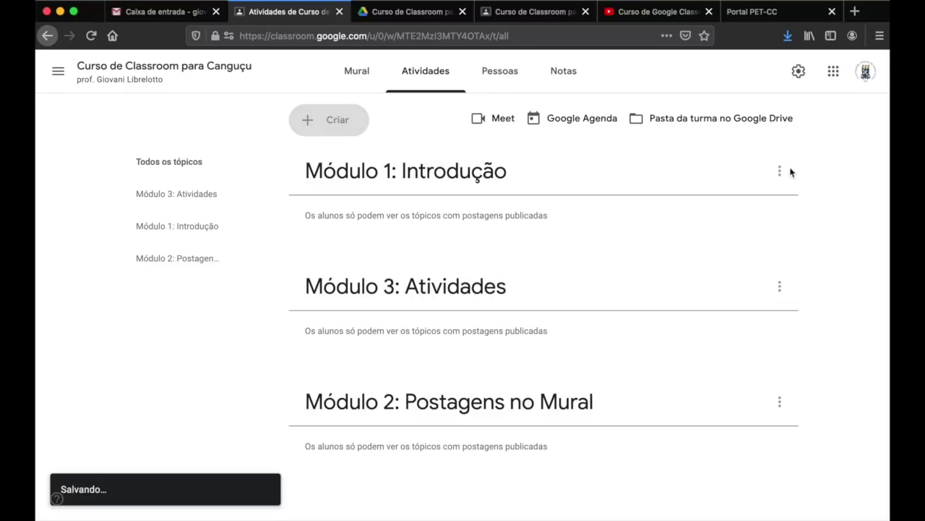
pyautogui.click(779, 288)
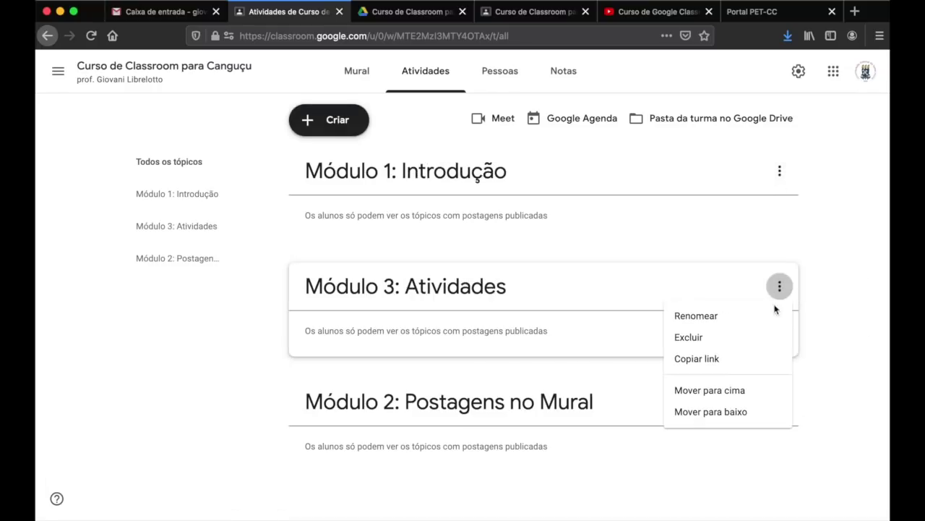
pyautogui.click(732, 412)
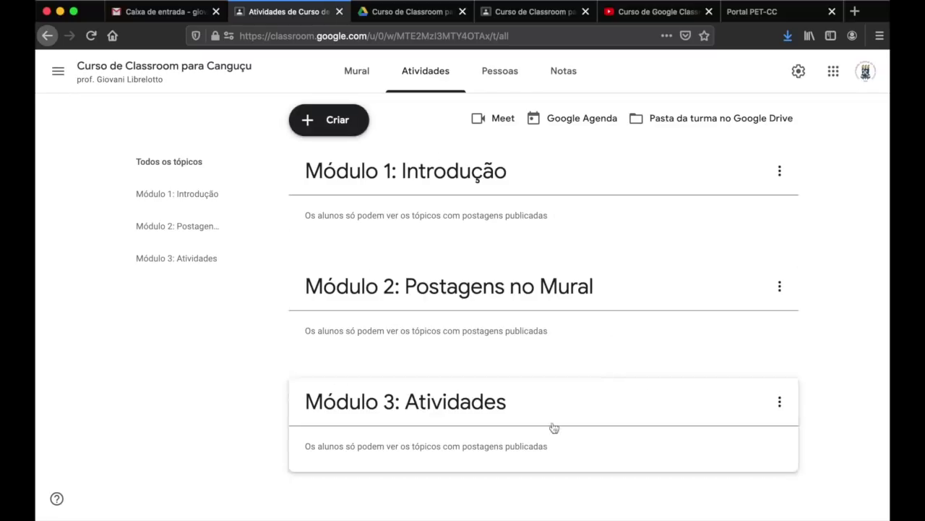
# - Check the student's Mural and Atividades views, then open Criar on the teacher's Atividades page
pyautogui.click(524, 13)
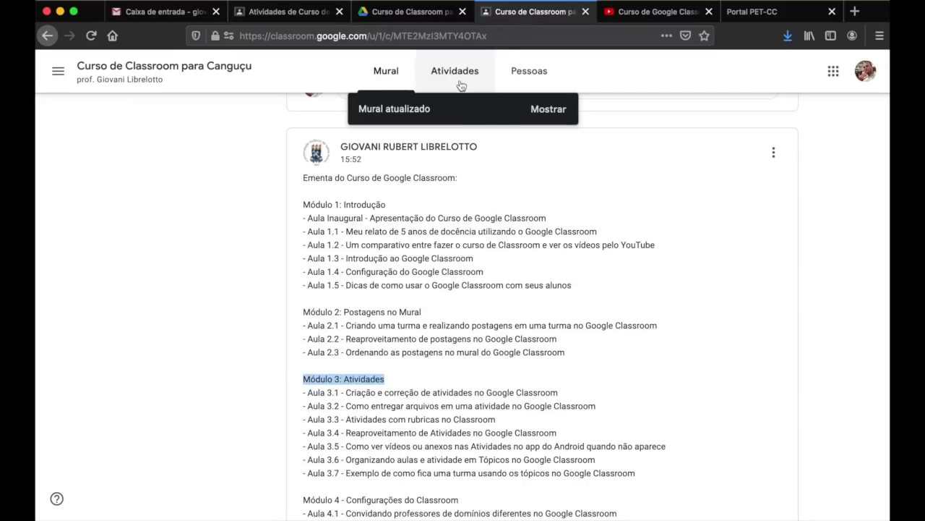
pyautogui.click(536, 110)
pyautogui.click(446, 71)
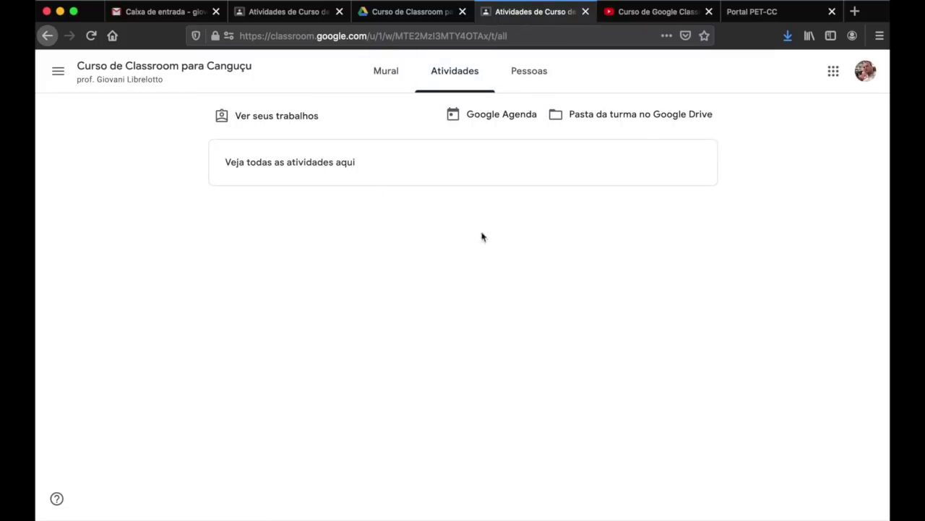
pyautogui.click(296, 16)
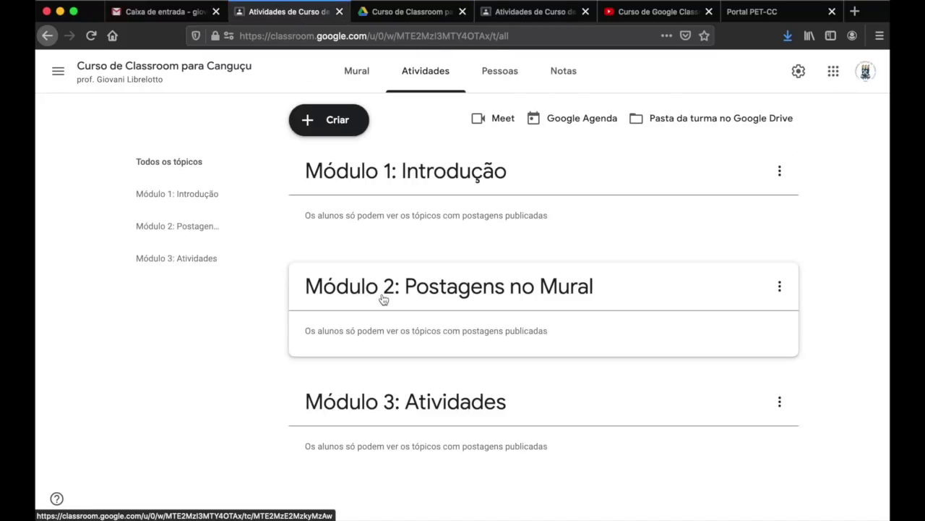
pyautogui.click(317, 127)
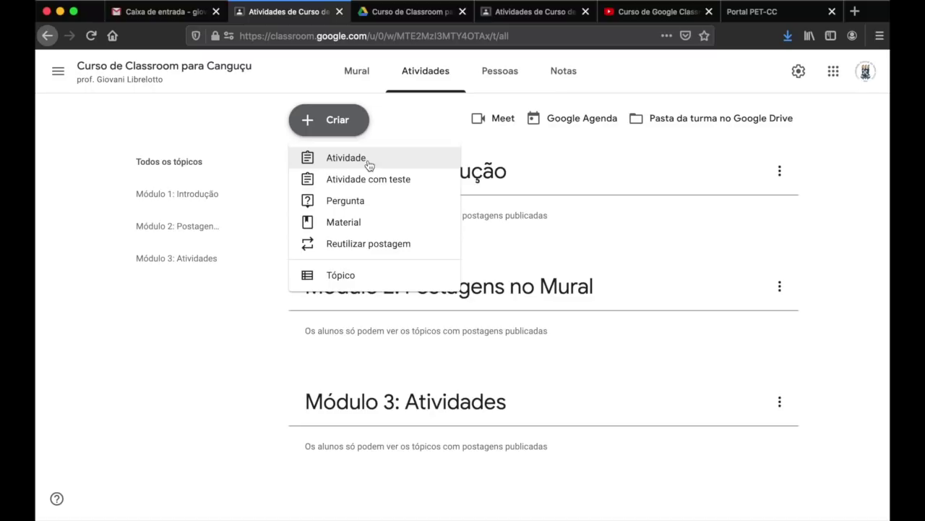
# - Create an assignment titled 'Envie um arquivo' asking students to attach an image file
pyautogui.click(384, 159)
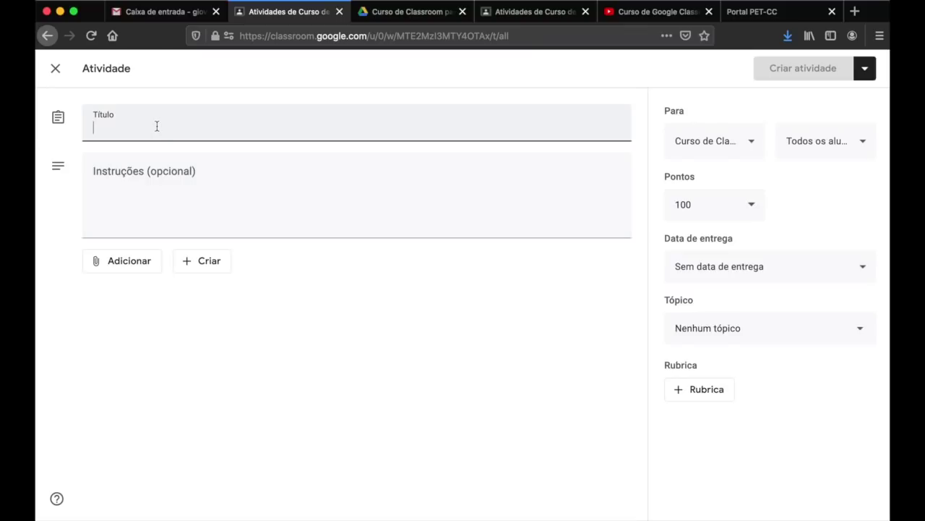
pyautogui.write('Envie um arquivo')
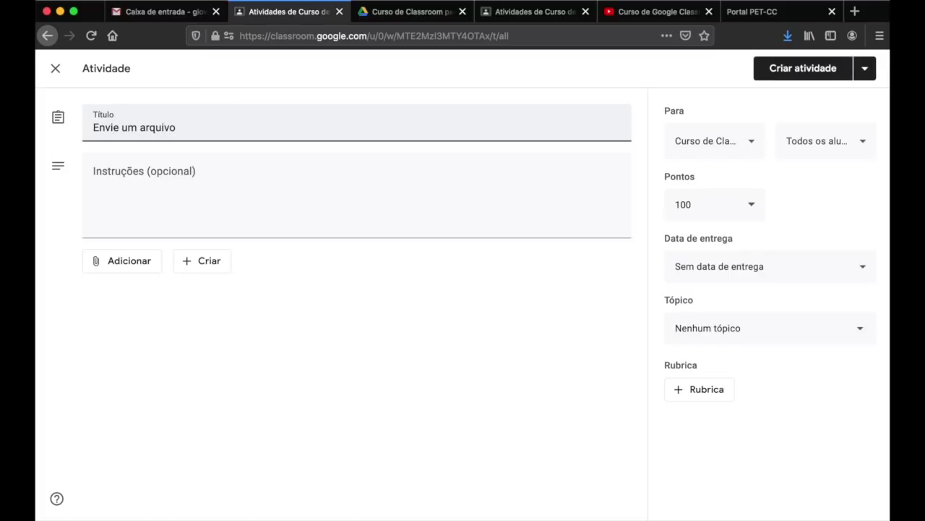
pyautogui.click(279, 291)
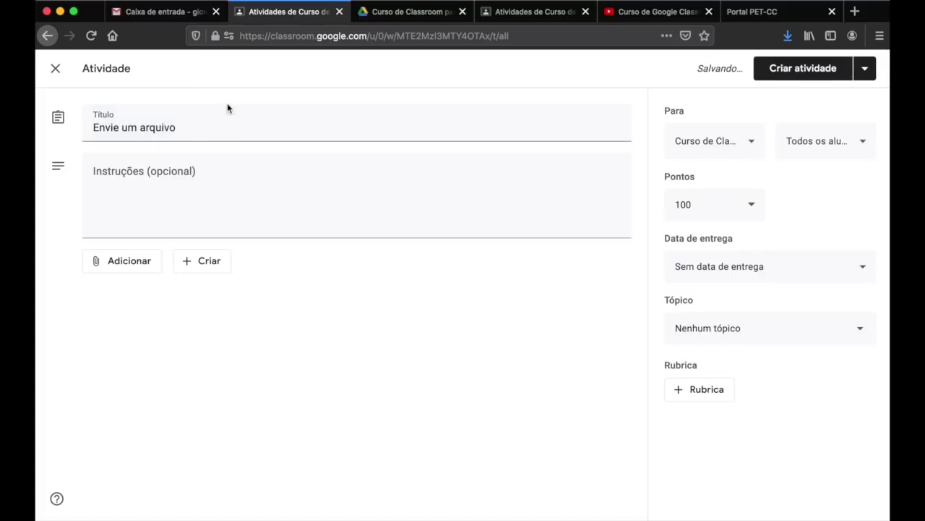
pyautogui.click(190, 187)
pyautogui.write('Anexe, ne')
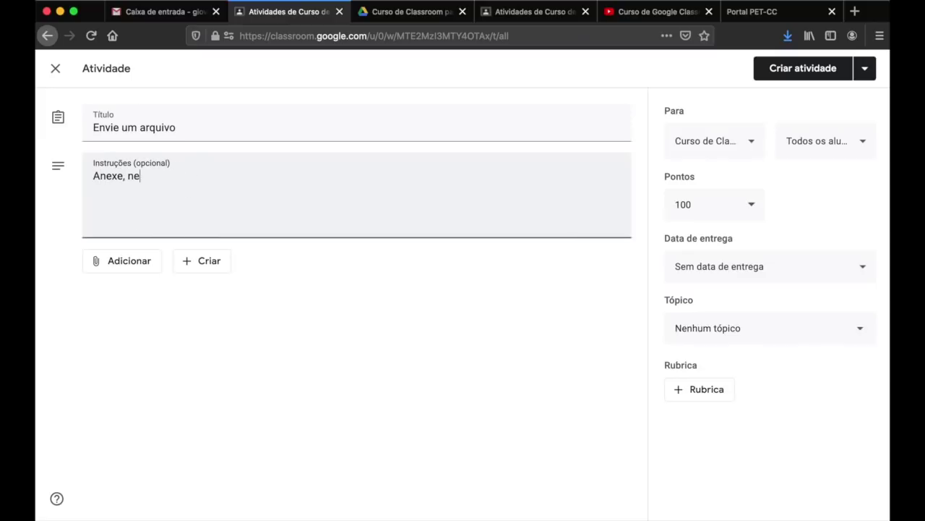
pyautogui.write('sta atividade, um arquivo de umag')
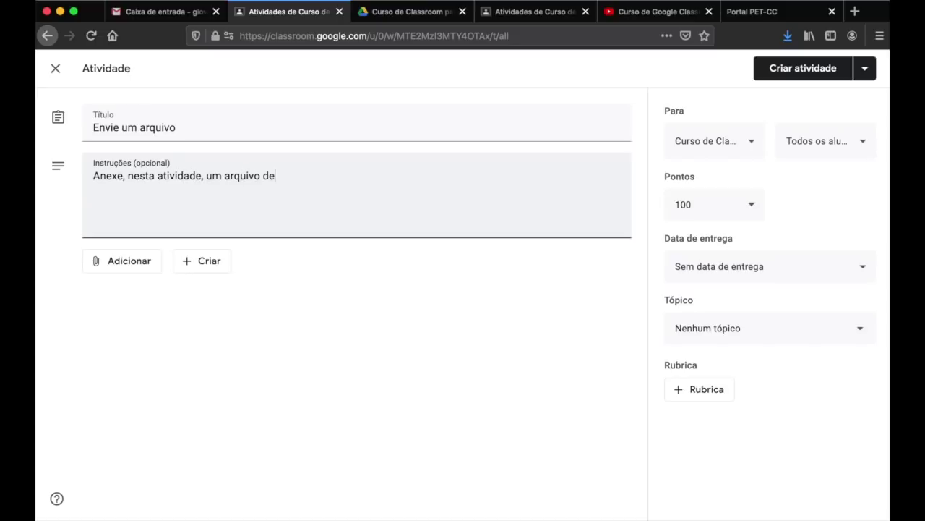
pyautogui.press('BackSpace')
pyautogui.press('BackSpace')
pyautogui.press('BackSpace')
pyautogui.press('BackSpace')
pyautogui.write('imag')
# - In the Para list, tick the other classes including Turma 6, then untick them
pyautogui.click(754, 144)
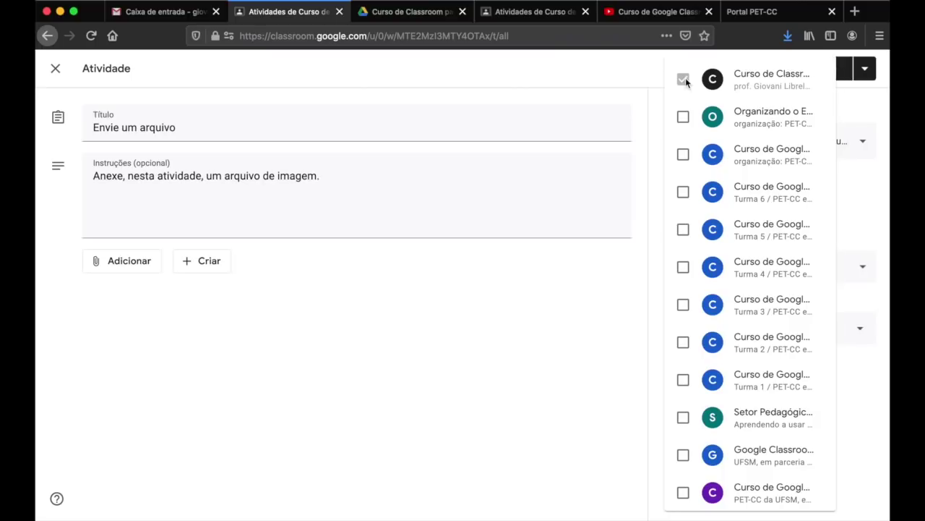
pyautogui.click(684, 116)
pyautogui.click(685, 153)
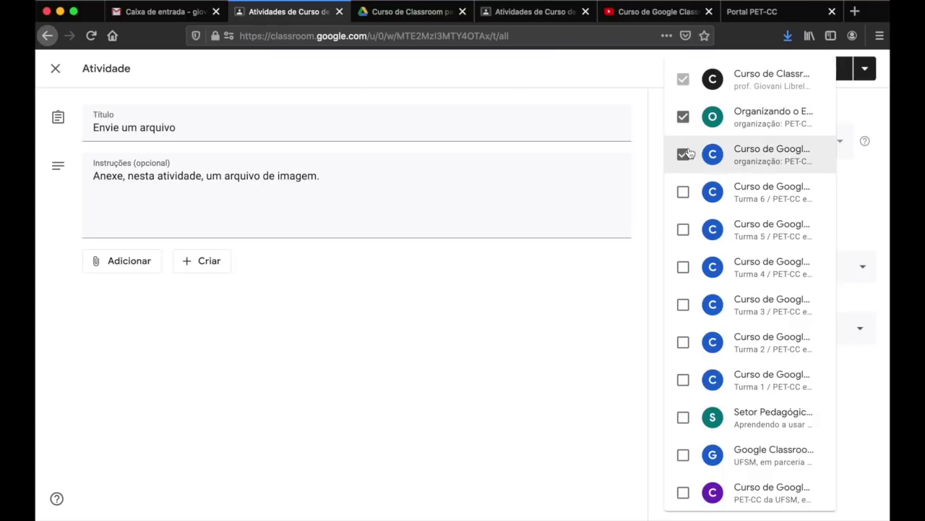
pyautogui.click(683, 190)
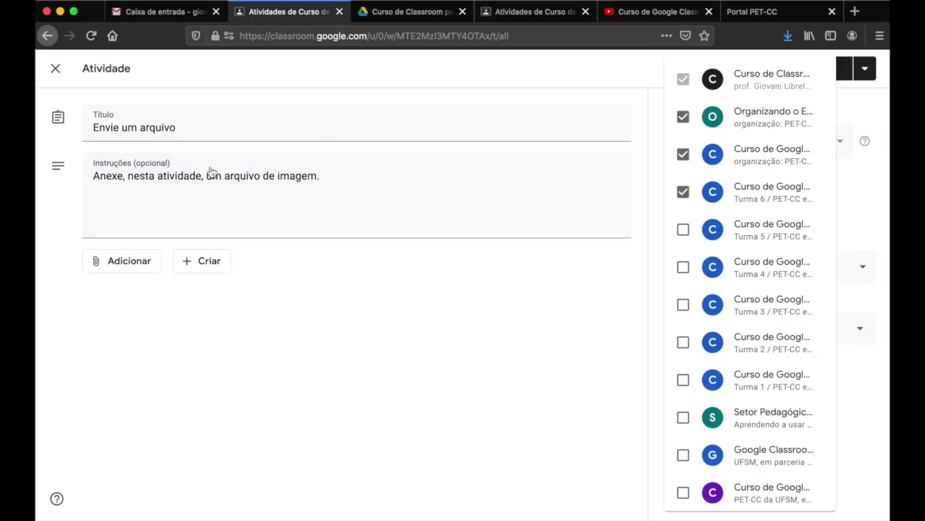
pyautogui.click(683, 117)
pyautogui.click(683, 154)
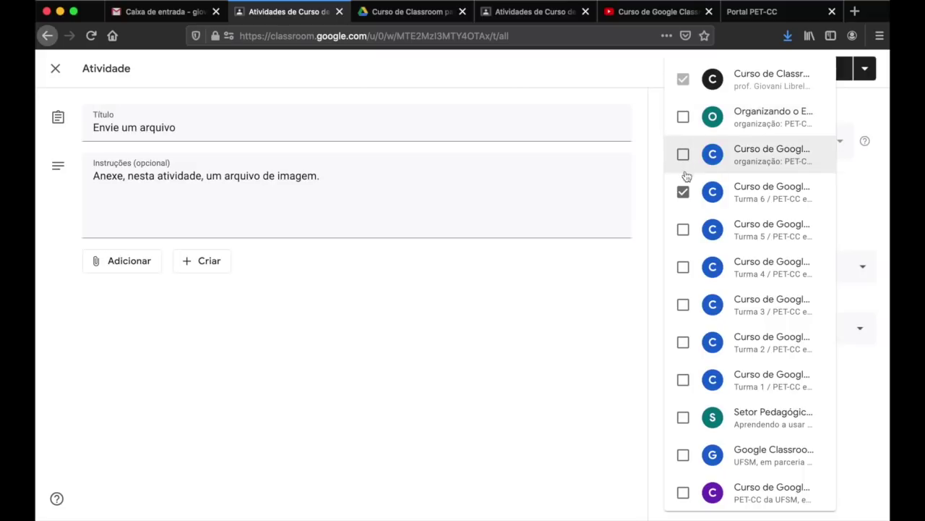
pyautogui.click(684, 192)
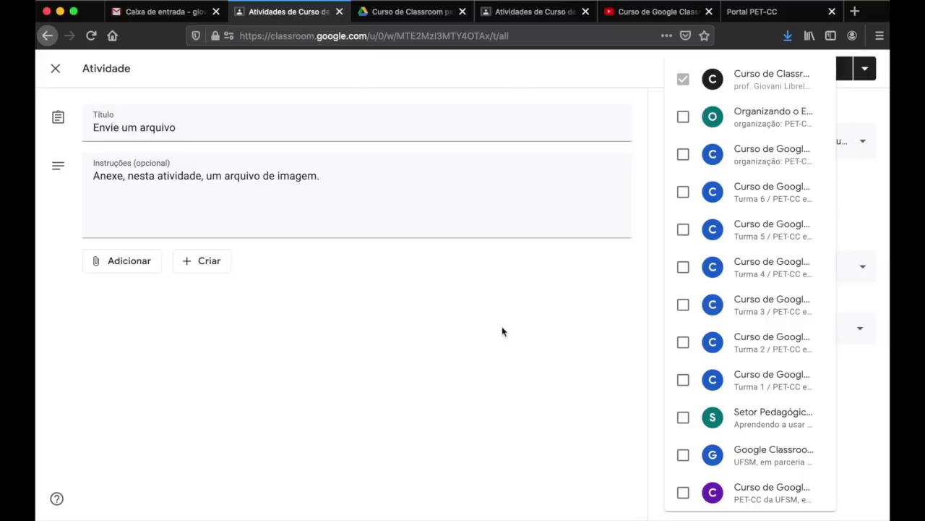
pyautogui.click(562, 329)
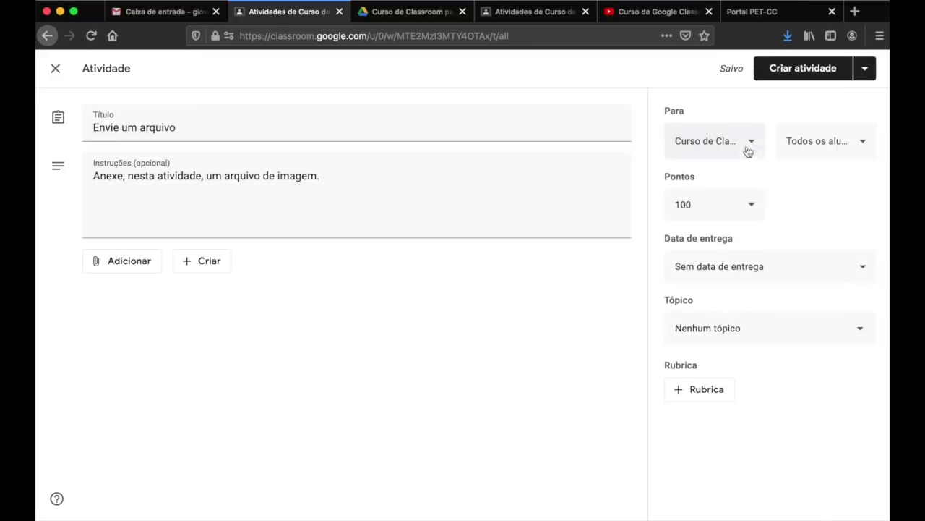
pyautogui.click(755, 144)
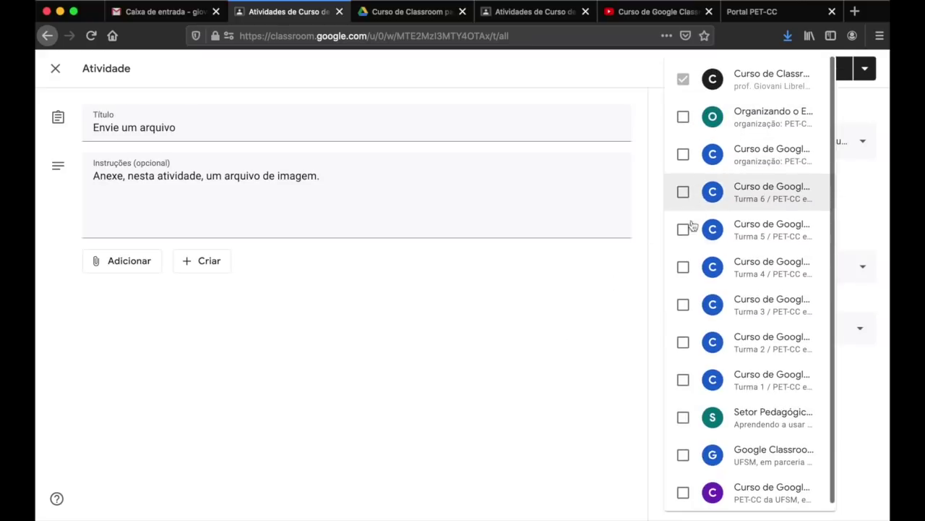
pyautogui.click(535, 364)
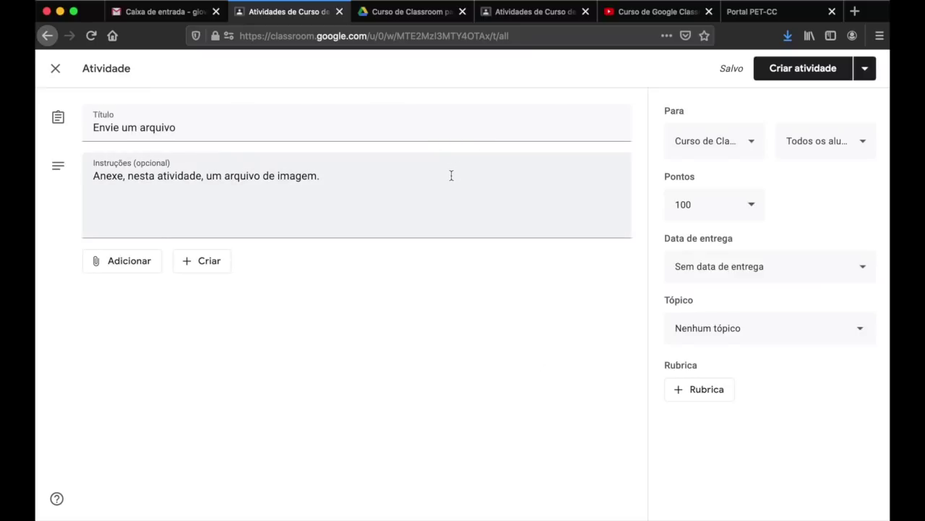
# - Try adding two more recipient classes, then remove them, keeping only this class
pyautogui.click(754, 144)
pyautogui.click(684, 117)
pyautogui.click(684, 154)
pyautogui.click(603, 282)
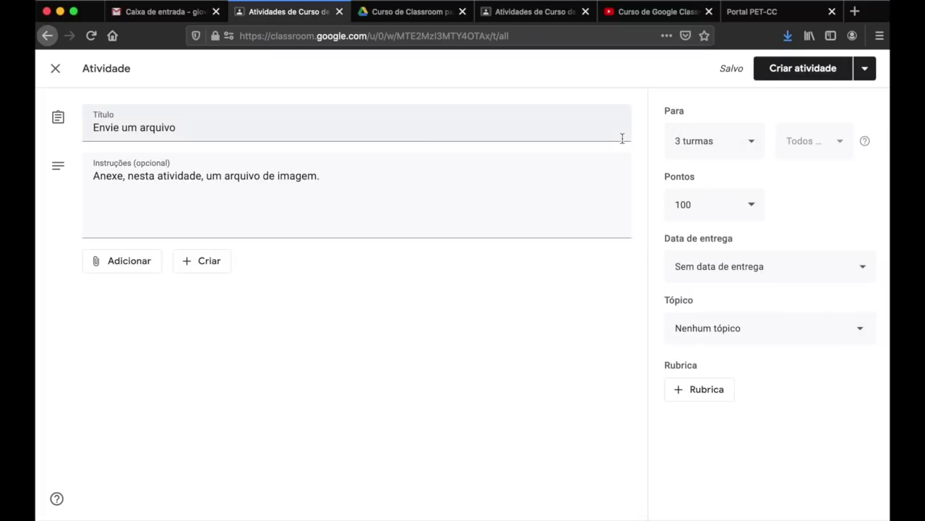
pyautogui.click(750, 149)
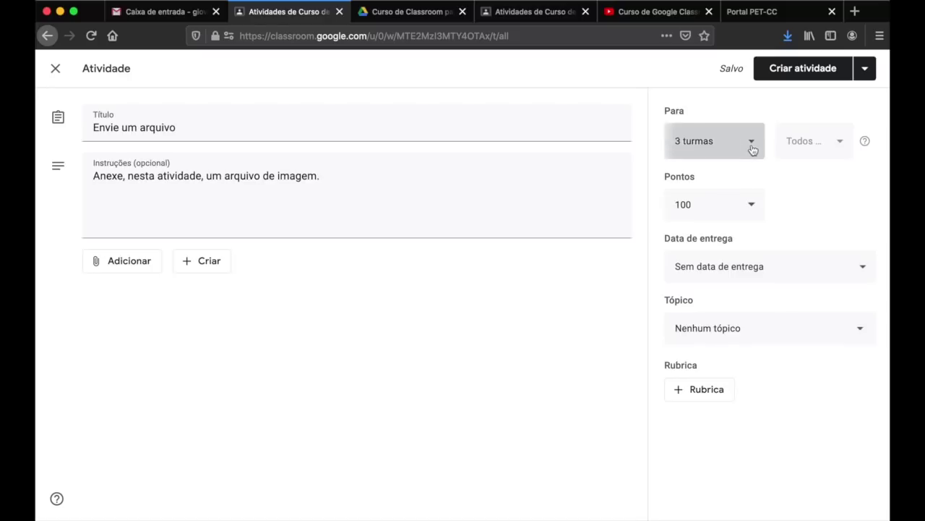
pyautogui.click(682, 156)
pyautogui.click(683, 117)
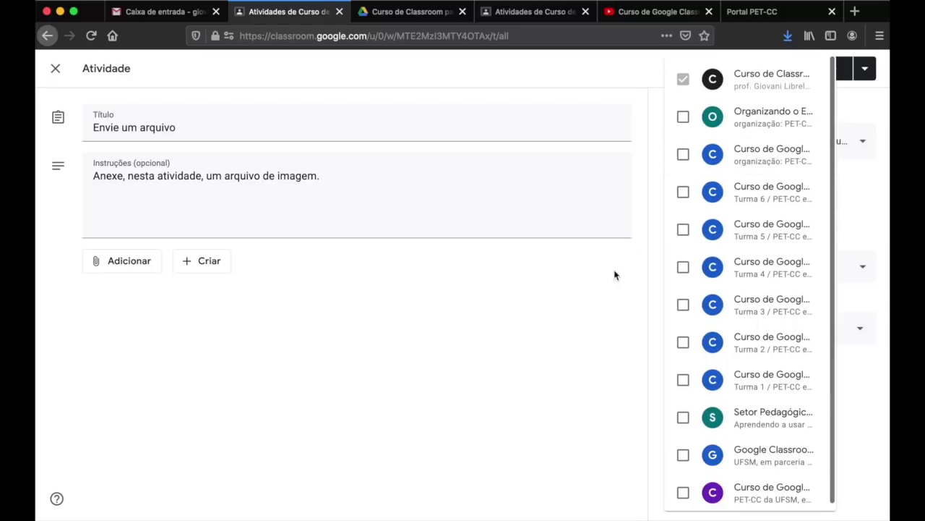
pyautogui.click(608, 285)
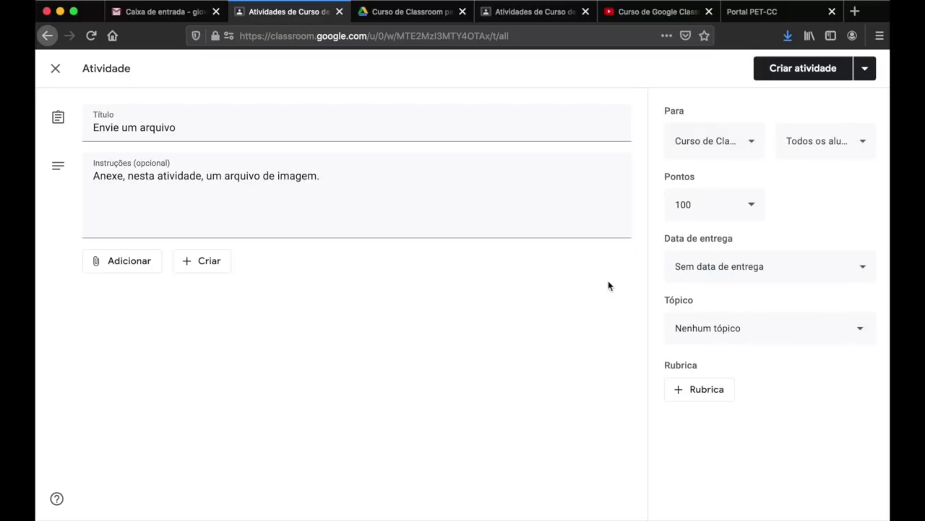
pyautogui.click(865, 148)
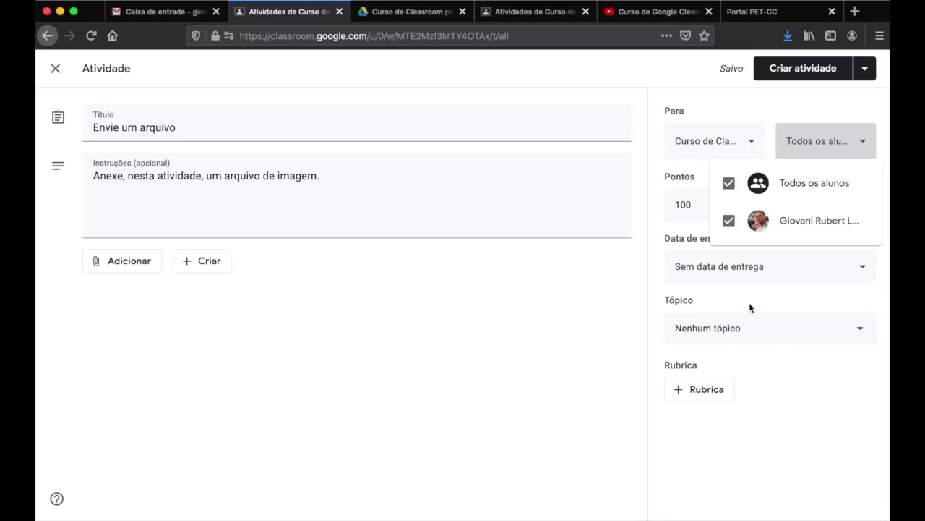
# - Keep the assignment for all students, then view the still-empty Atividades page as a student
pyautogui.click(728, 184)
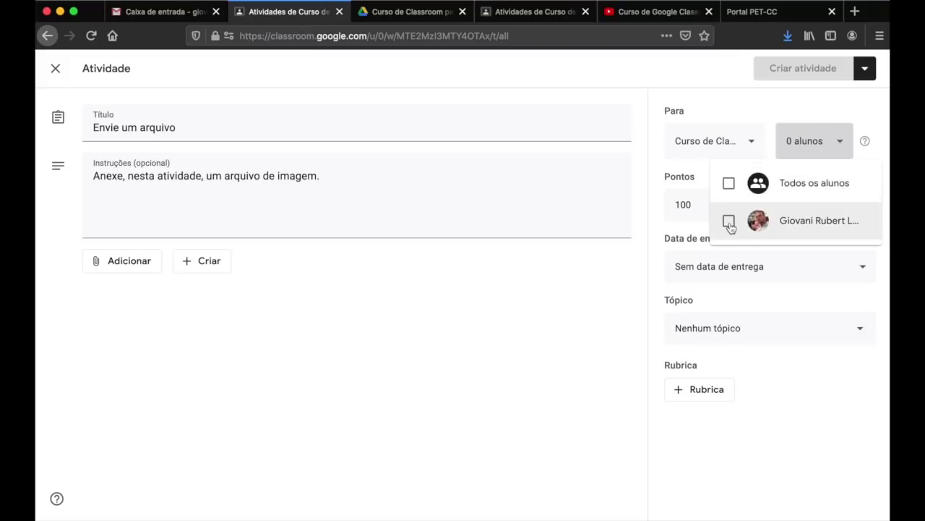
pyautogui.click(729, 222)
pyautogui.click(729, 224)
pyautogui.click(507, 330)
pyautogui.click(799, 152)
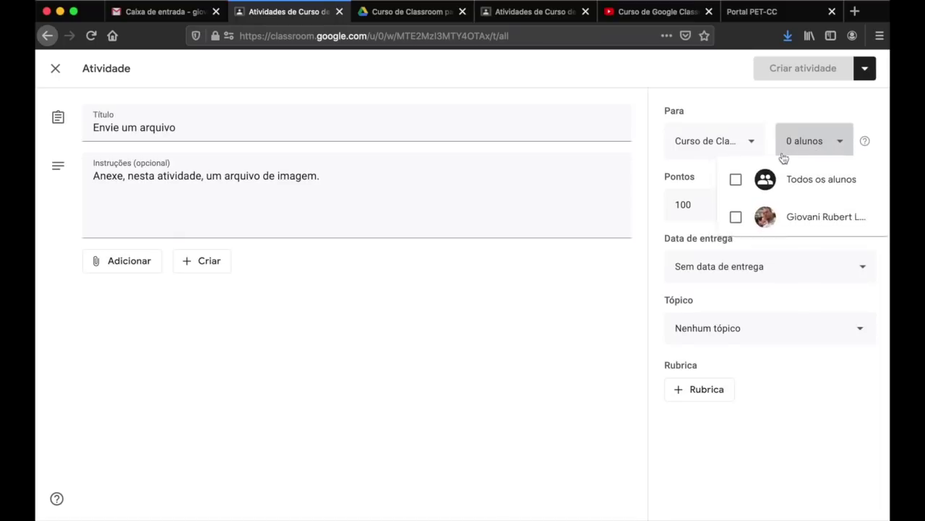
pyautogui.click(731, 182)
pyautogui.click(531, 295)
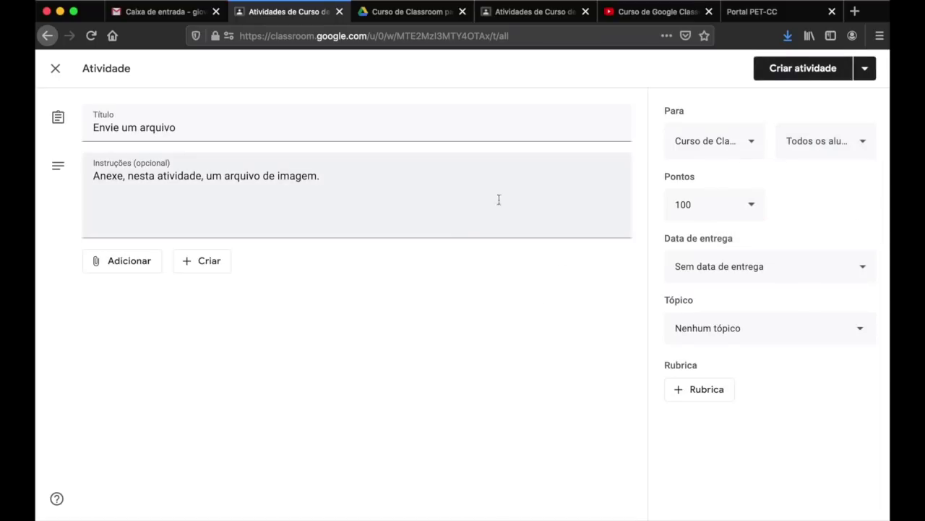
pyautogui.click(524, 14)
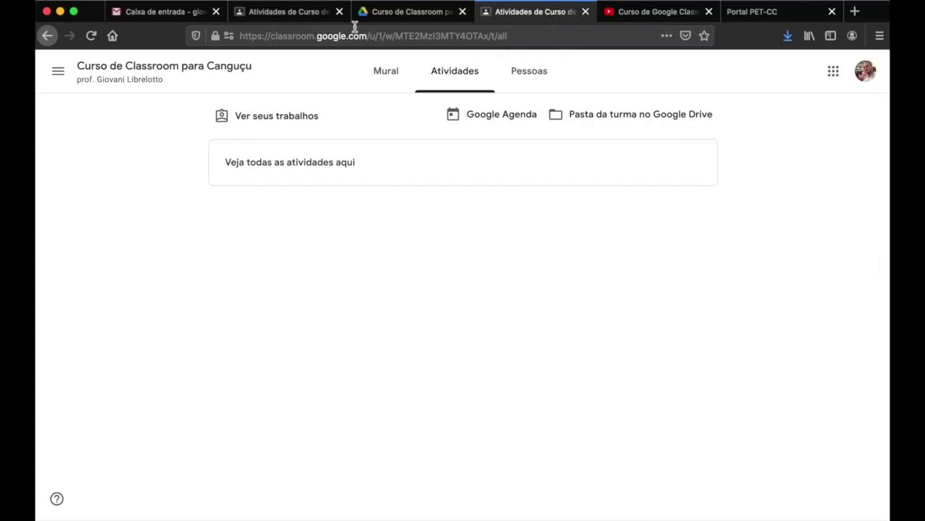
# - Enter 10 in the assignment's Pontos field
pyautogui.click(296, 21)
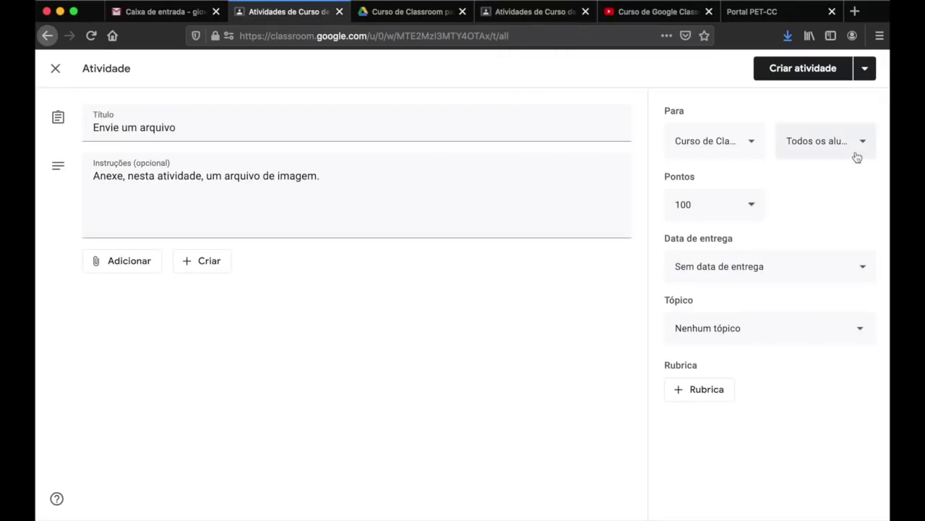
pyautogui.click(680, 203)
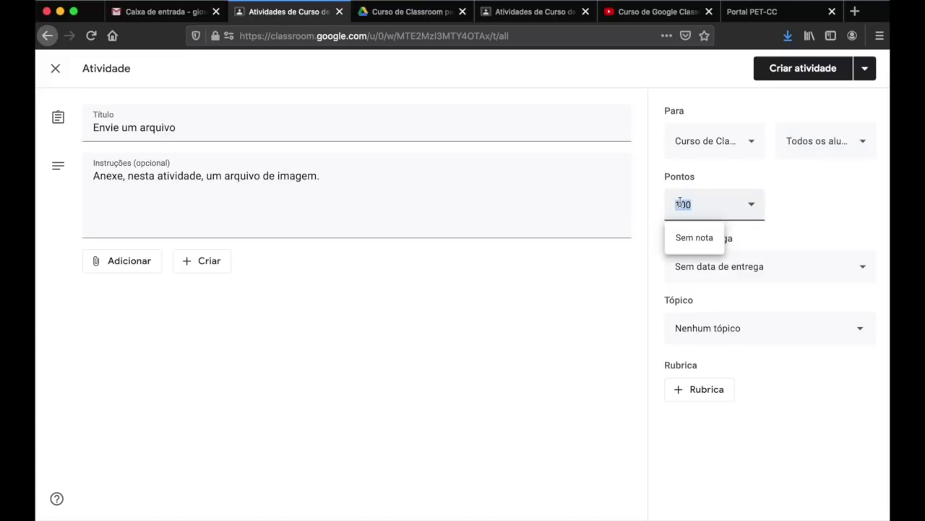
pyautogui.click(526, 19)
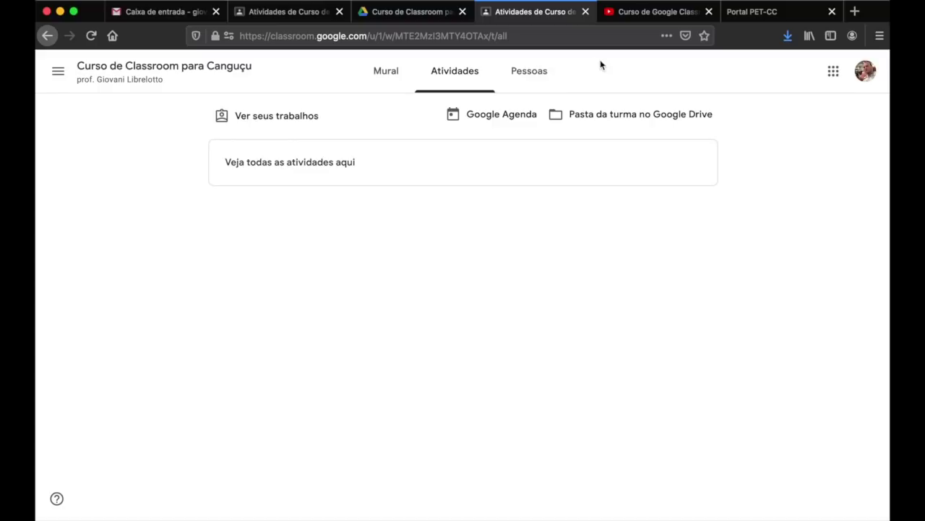
pyautogui.click(293, 13)
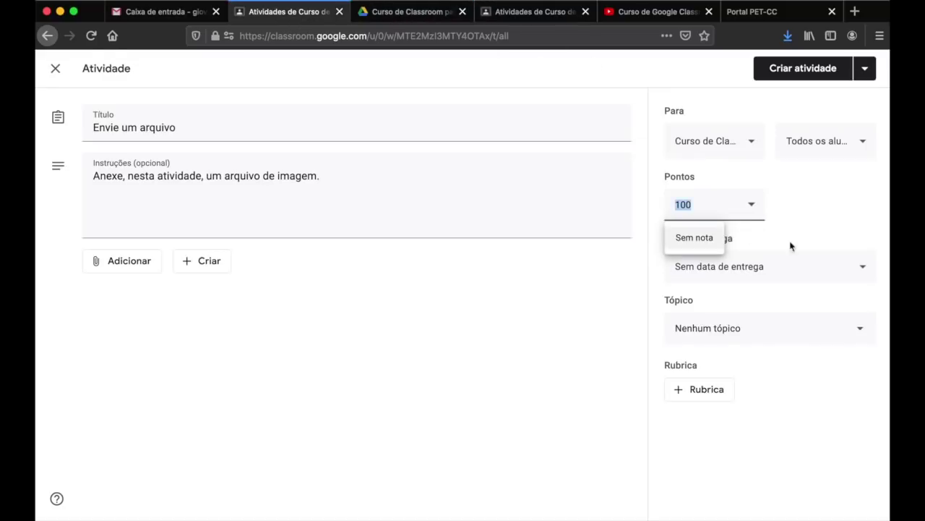
pyautogui.write('10')
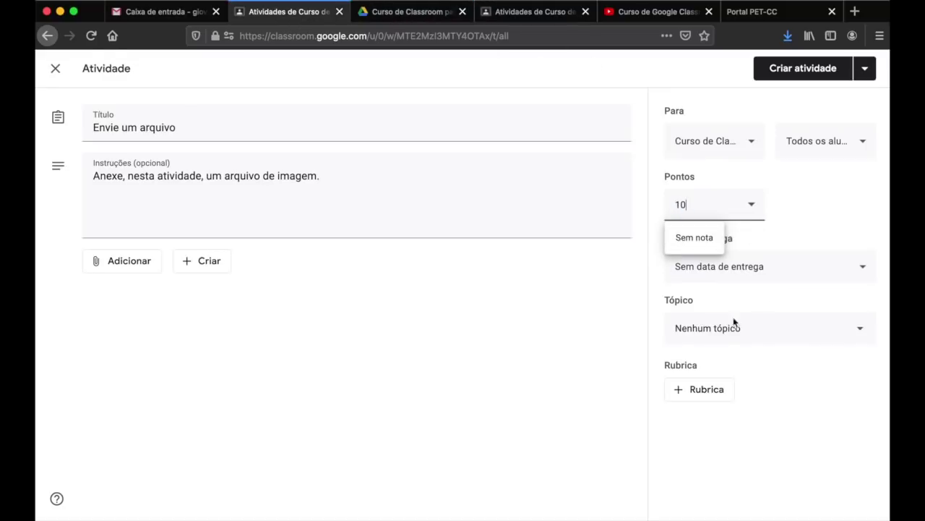
# - Try the Sem nota option and decimal point values, leaving the assignment worth 10 points
pyautogui.click(697, 240)
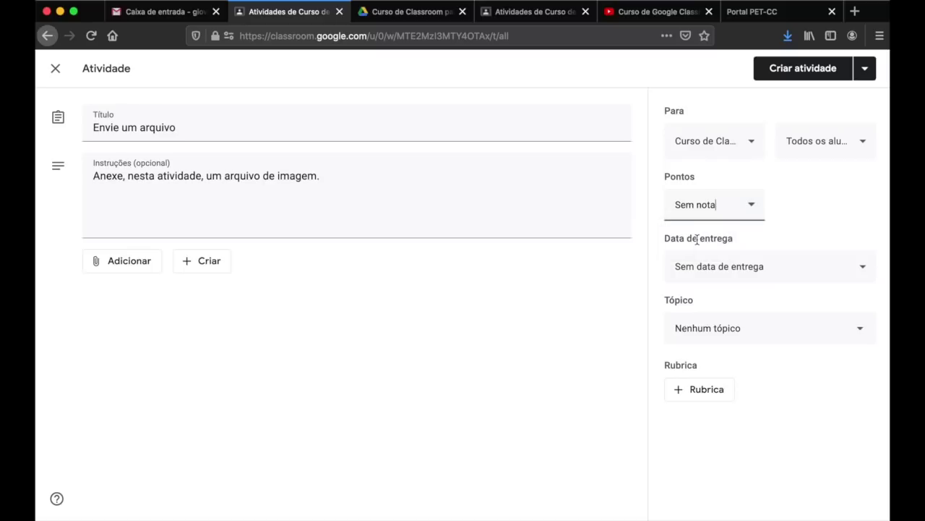
pyautogui.click(755, 208)
pyautogui.moveTo(716, 206); pyautogui.dragTo(676, 205)
pyautogui.click(705, 208)
pyautogui.doubleClick(704, 208)
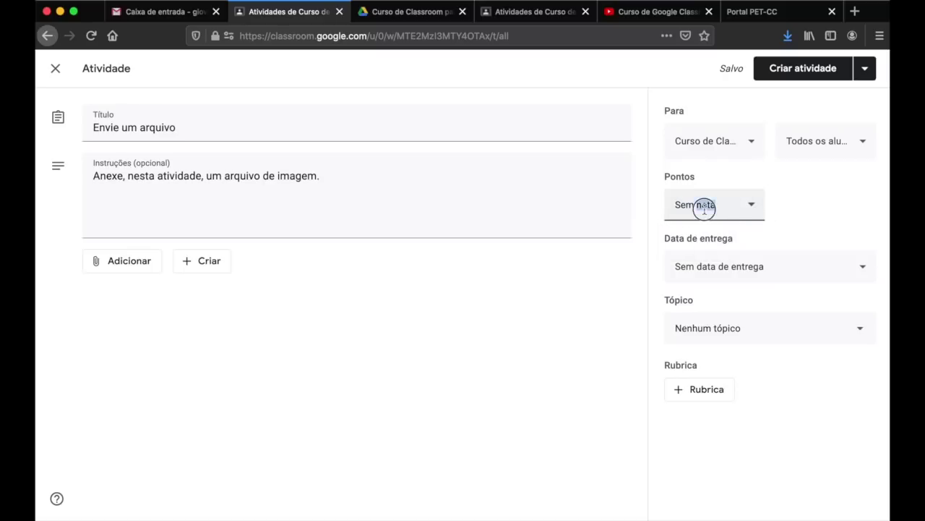
pyautogui.click(706, 209)
pyautogui.press('BackSpace')
pyautogui.press('BackSpace')
pyautogui.press('BackSpace')
pyautogui.press('BackSpace')
pyautogui.press('BackSpace')
pyautogui.press('BackSpace')
pyautogui.press('BackSpace')
pyautogui.press('BackSpace')
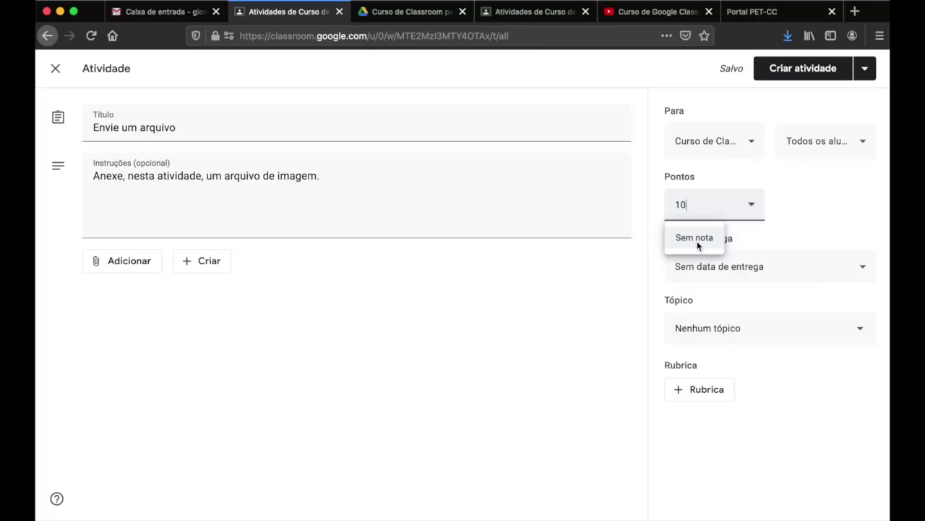
pyautogui.write(',5')
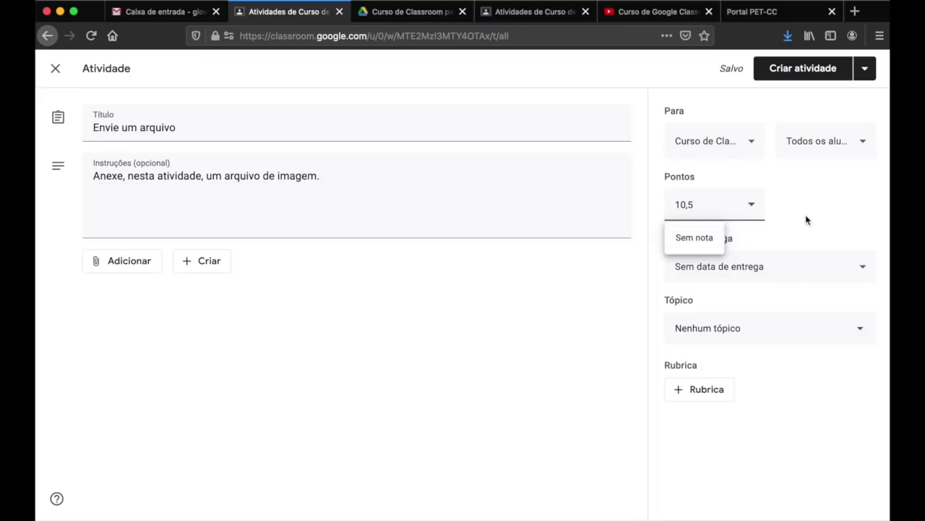
pyautogui.click(804, 220)
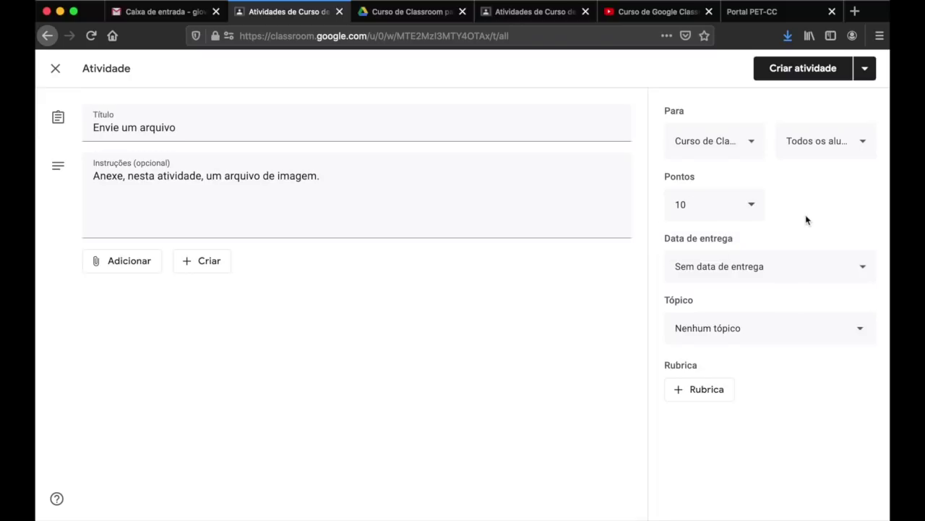
pyautogui.click(727, 210)
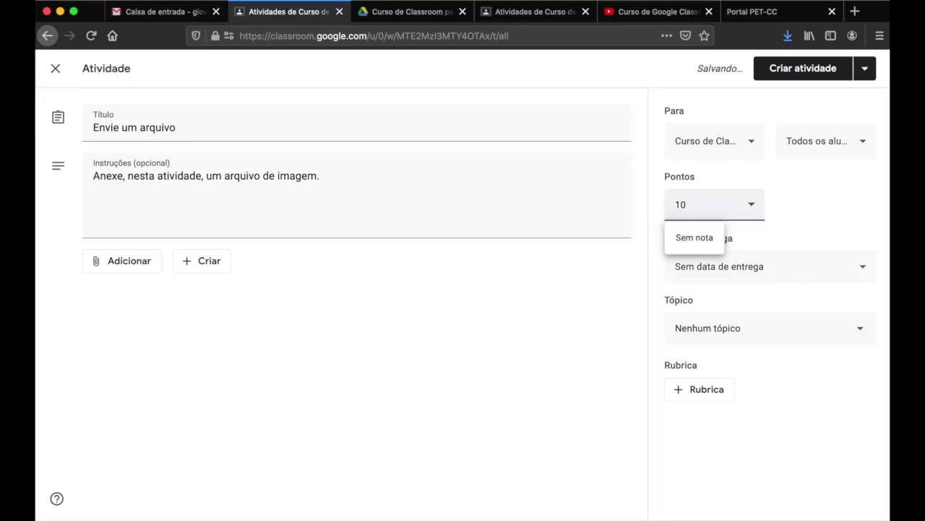
pyautogui.press('BackSpace')
pyautogui.write(',4')
pyautogui.click(786, 209)
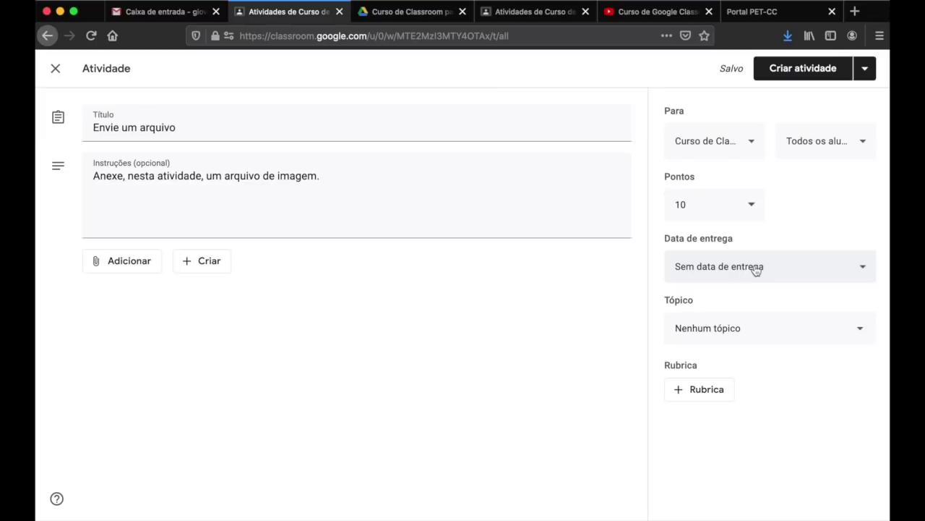
# - Set the assignment's due date to July 7 (tomorrow) at 11:59
pyautogui.click(866, 272)
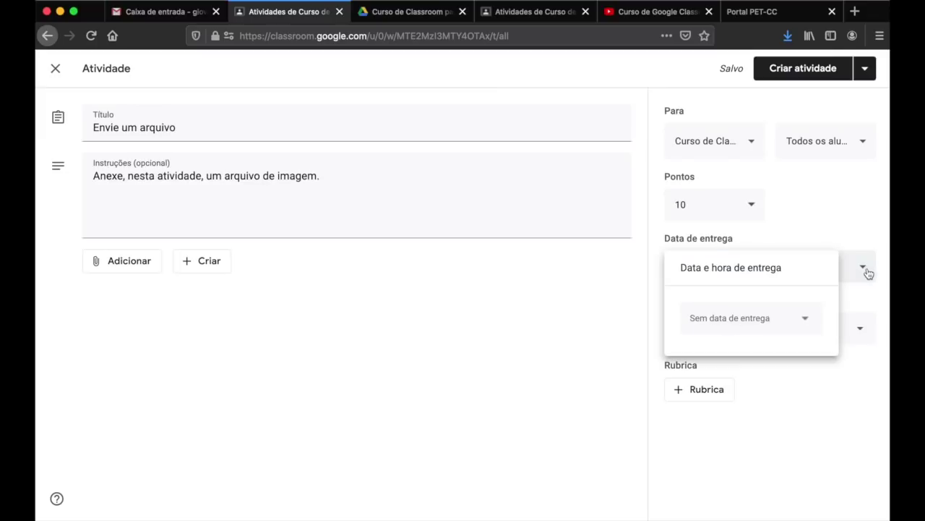
pyautogui.click(804, 323)
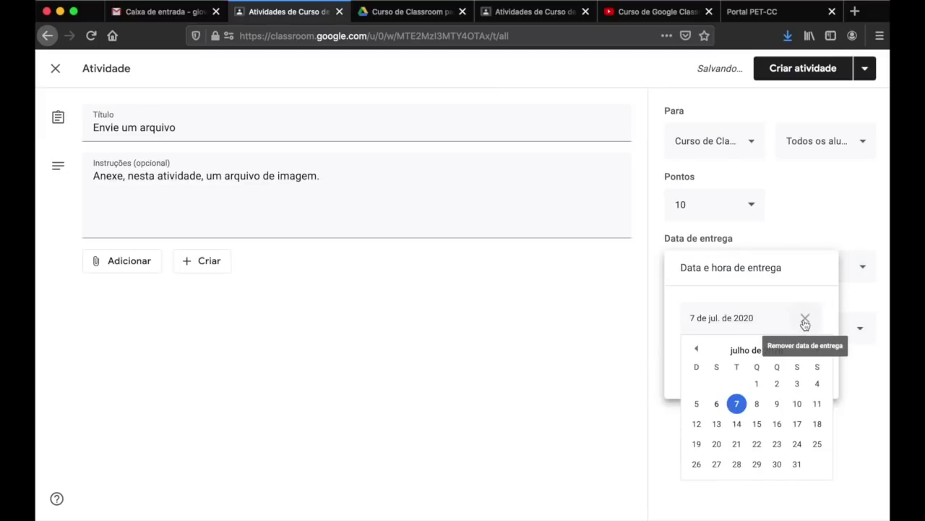
pyautogui.click(737, 403)
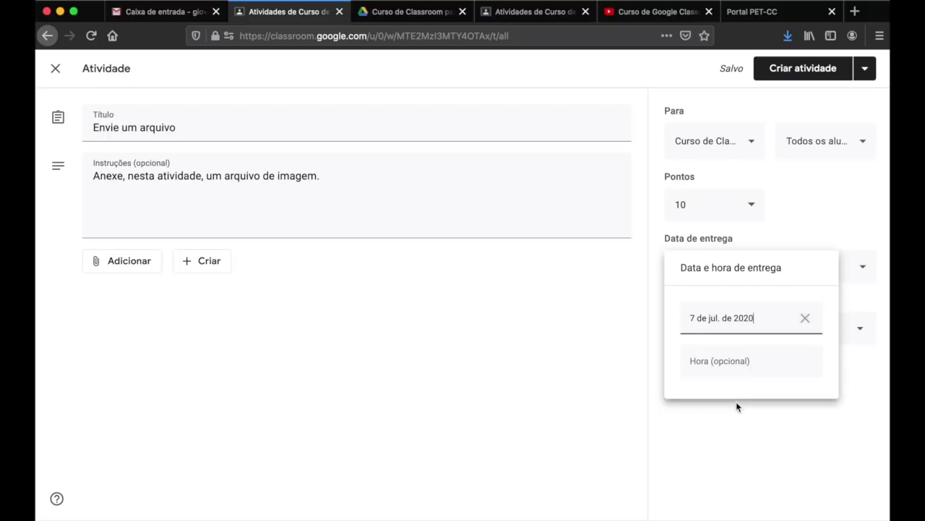
pyautogui.click(763, 358)
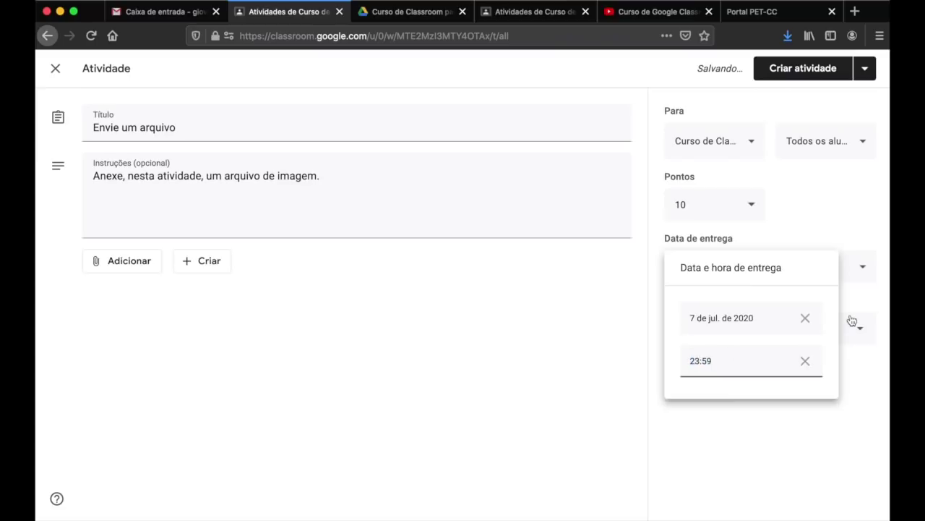
pyautogui.press('BackSpace')
pyautogui.press('BackSpace')
pyautogui.write('11')
pyautogui.click(852, 374)
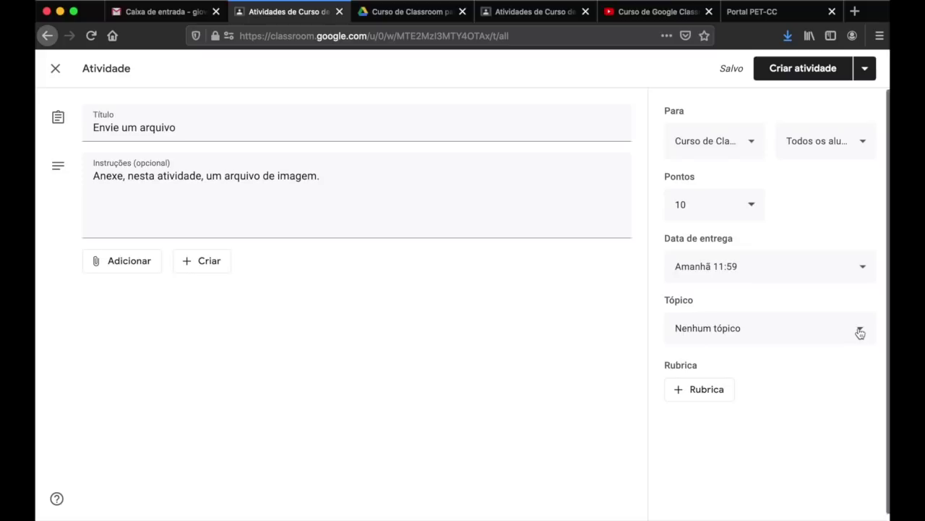
pyautogui.click(860, 332)
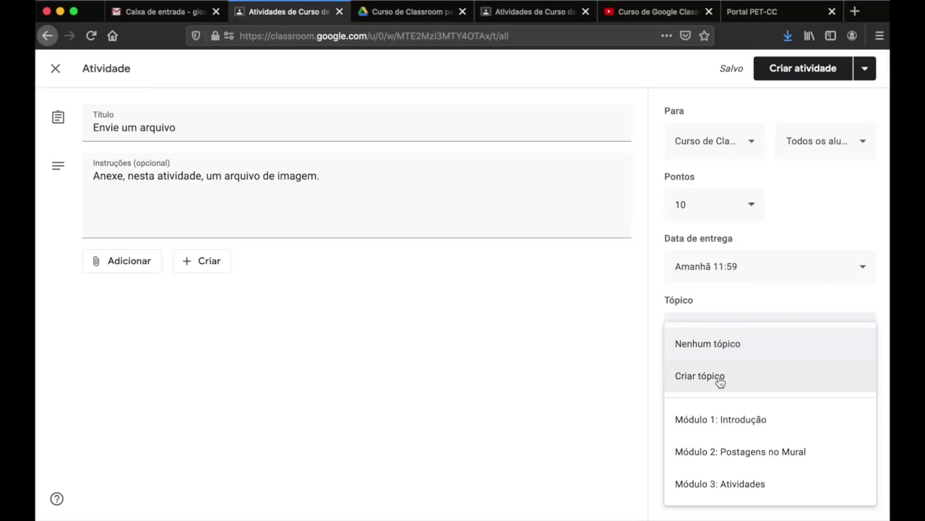
# - Copy the 'Módulo 4 - Configurações do Classroom' heading from the class stream
pyautogui.click(526, 14)
pyautogui.click(409, 73)
pyautogui.scroll(-10, 381, 297)
pyautogui.scroll(8, 381, 300)
pyautogui.moveTo(315, 210); pyautogui.dragTo(437, 209)
pyautogui.press('super+c')
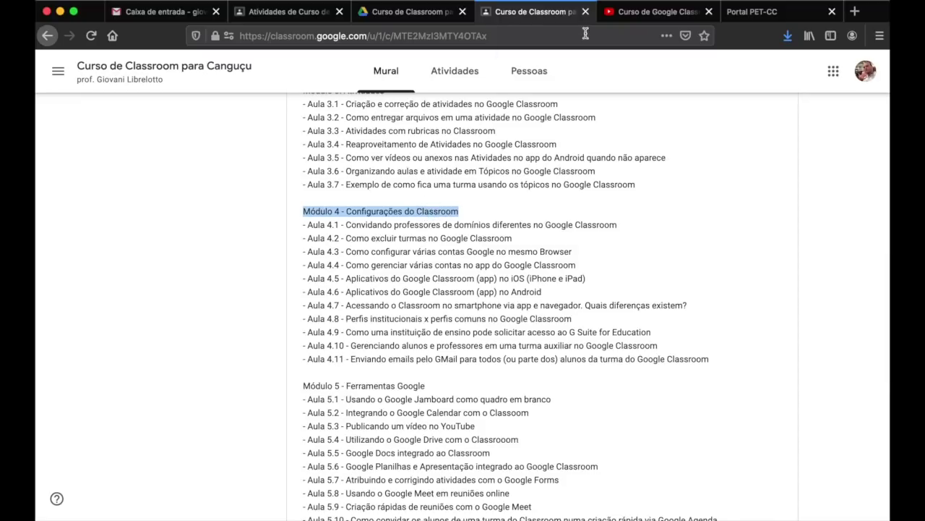
# - Create the topic 'Módulo 4 - Configurações do Classroom' for the assignment by pasting the heading
pyautogui.click(289, 15)
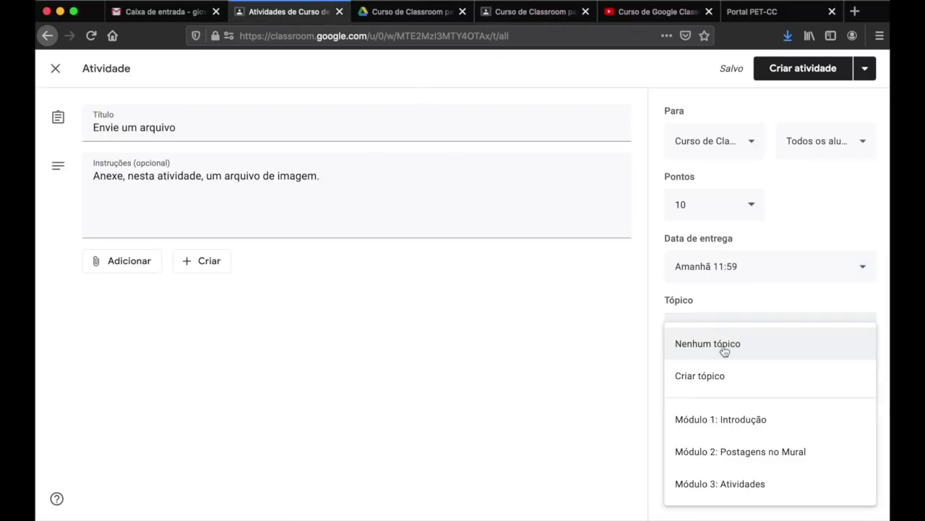
pyautogui.click(723, 377)
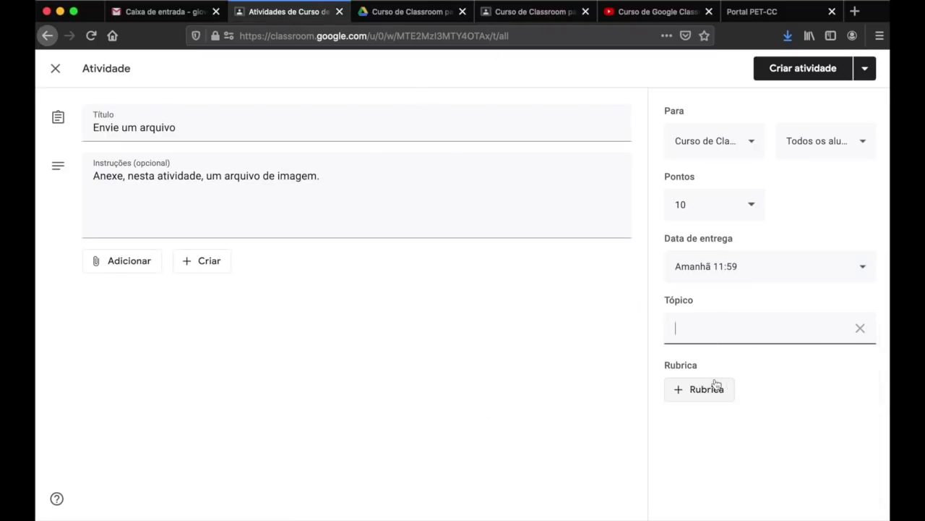
pyautogui.press('super+v')
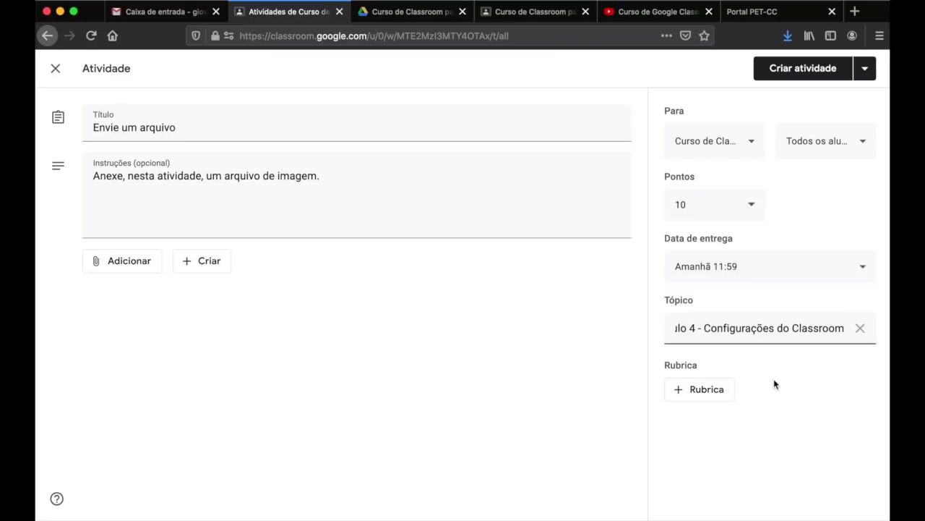
pyautogui.click(760, 301)
pyautogui.click(696, 327)
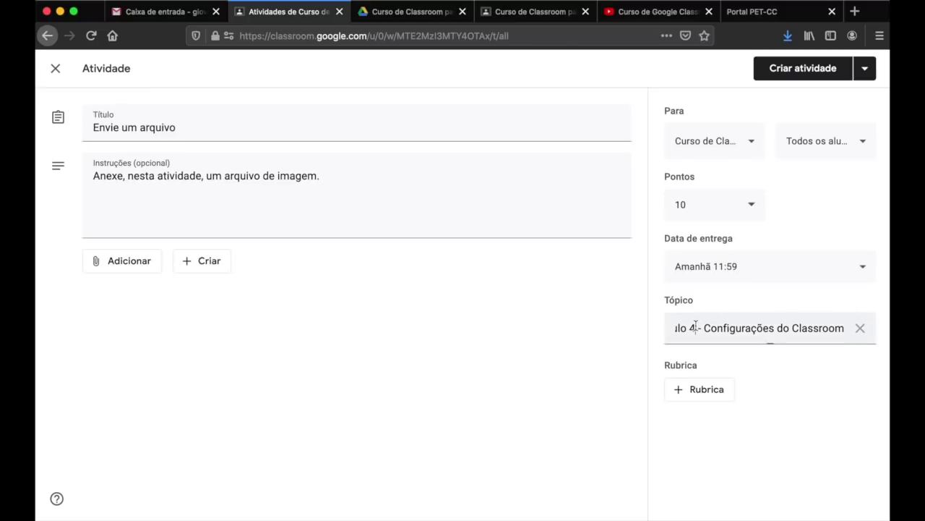
pyautogui.click(686, 360)
pyautogui.click(701, 273)
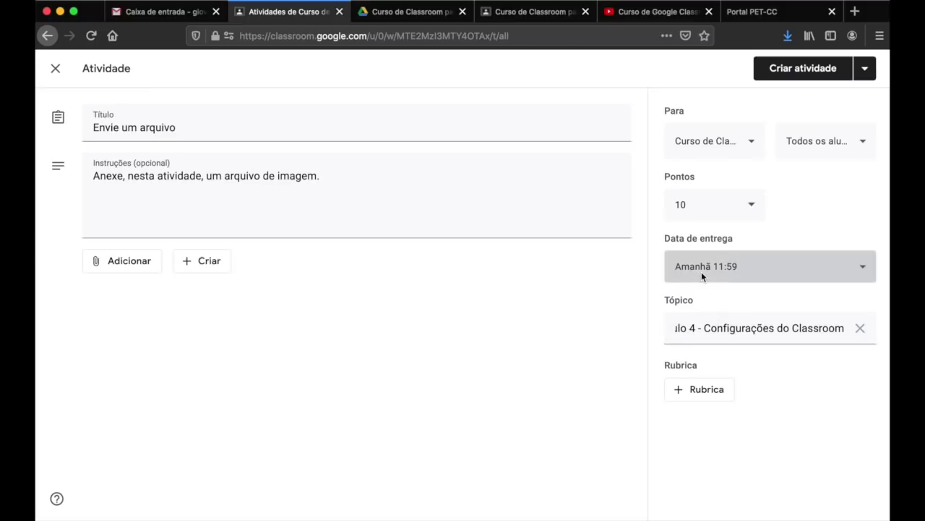
pyautogui.click(624, 304)
pyautogui.click(732, 330)
pyautogui.press('Home')
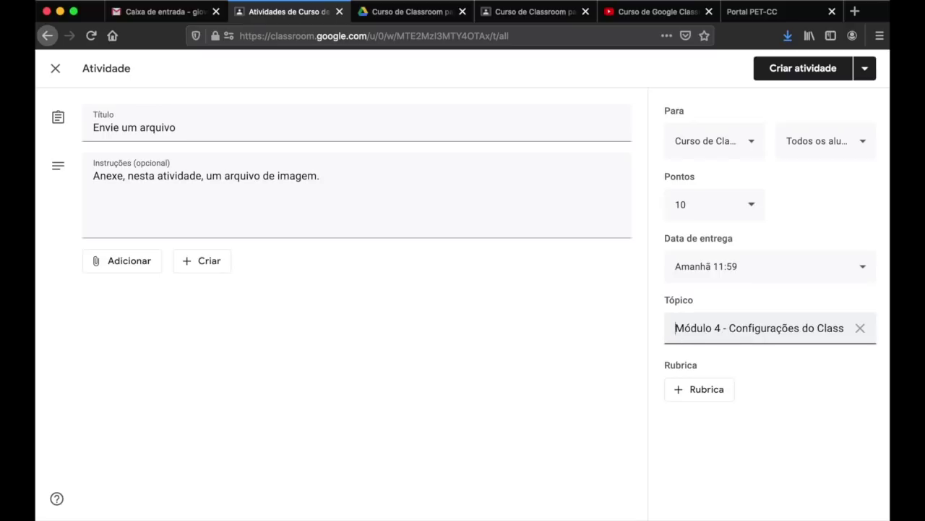
pyautogui.hotkey('shift', 'Right')
pyautogui.hotkey('shift', 'Right')
pyautogui.hotkey('shift', 'Right')
pyautogui.hotkey('shift', 'Right')
pyautogui.hotkey('shift', 'Right')
pyautogui.hotkey('shift', 'Right')
pyautogui.hotkey('shift', 'Right')
pyautogui.hotkey('shift', 'Right')
pyautogui.hotkey('shift', 'Right')
pyautogui.hotkey('shift', 'Right')
pyautogui.hotkey('shift', 'Right')
pyautogui.hotkey('shift', 'Right')
pyautogui.hotkey('shift', 'Right')
pyautogui.hotkey('shift', 'Right')
pyautogui.hotkey('shift', 'Right')
pyautogui.hotkey('shift', 'Right')
pyautogui.hotkey('shift', 'Right')
pyautogui.hotkey('shift', 'Right')
pyautogui.hotkey('shift', 'Right')
pyautogui.hotkey('shift', 'Right')
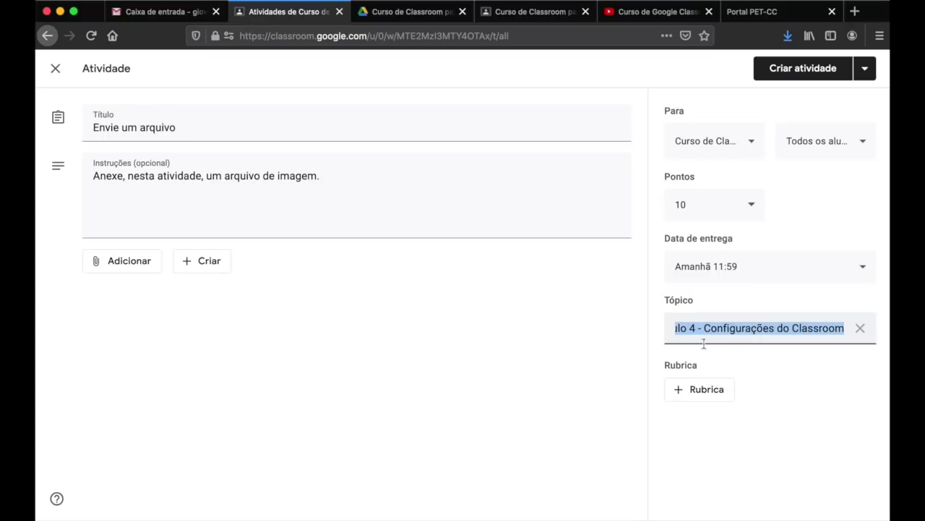
pyautogui.click(783, 404)
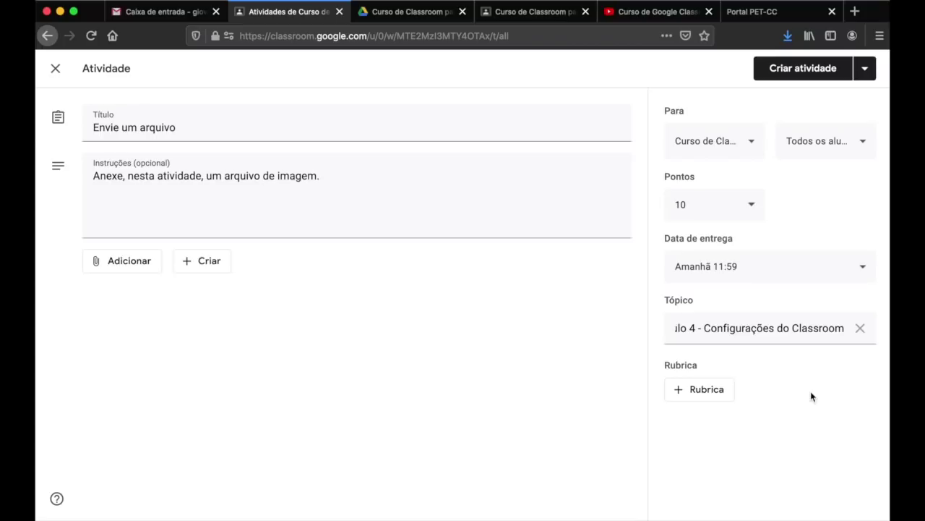
# - Start a new rubric for the assignment with scoring turned off
pyautogui.click(701, 397)
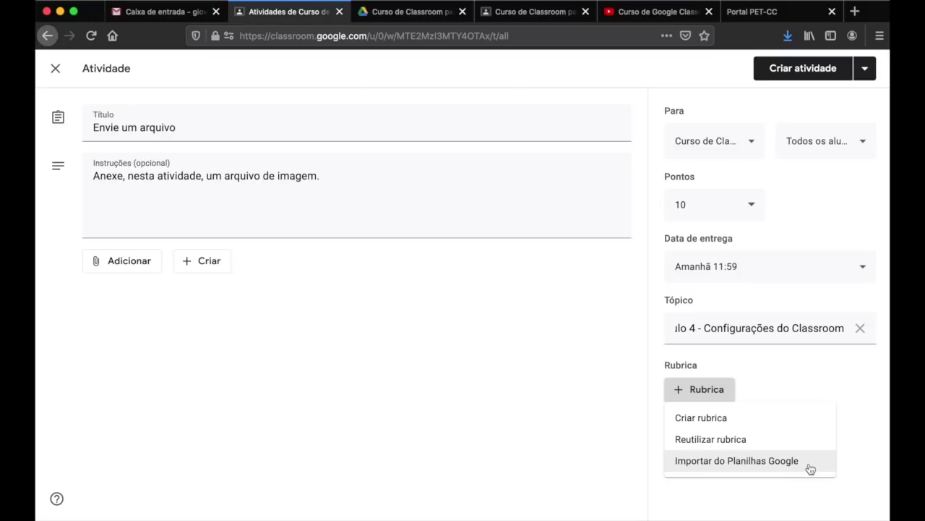
pyautogui.click(756, 418)
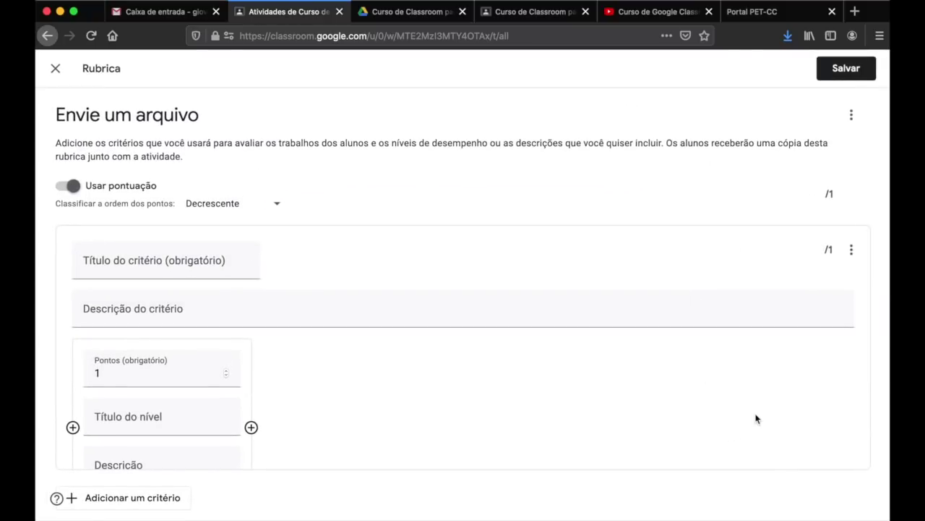
pyautogui.click(72, 186)
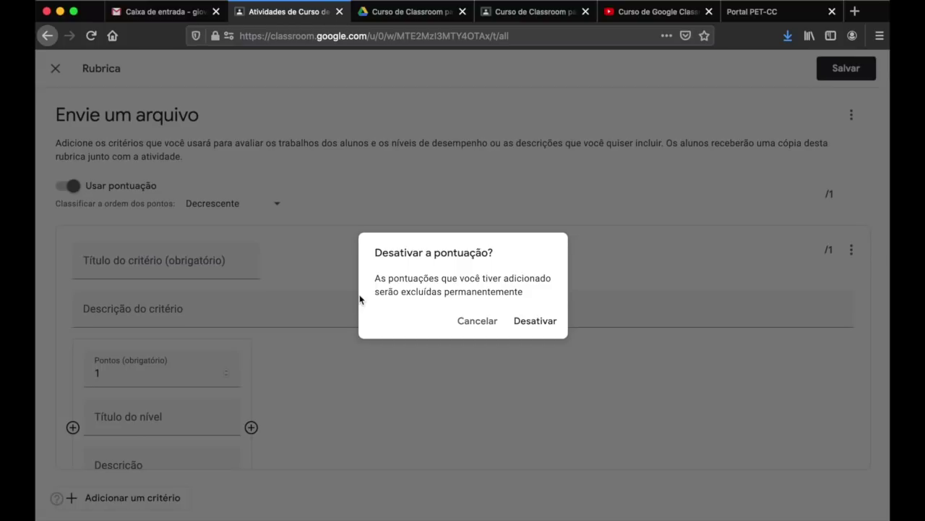
pyautogui.click(548, 323)
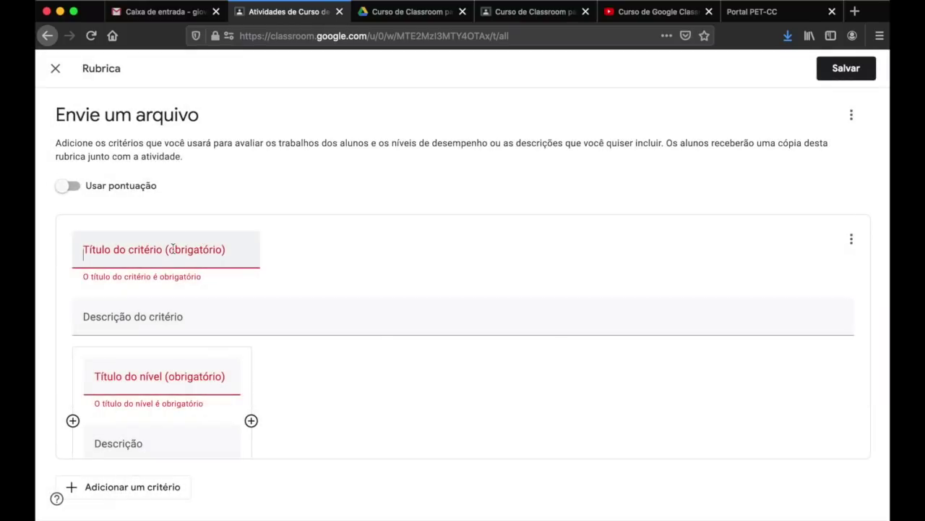
# - Name the criterion 'Correção', title its first level 'O envio está completo', and re-enable scoring
pyautogui.click(173, 249)
pyautogui.write('Correç')
pyautogui.click(294, 269)
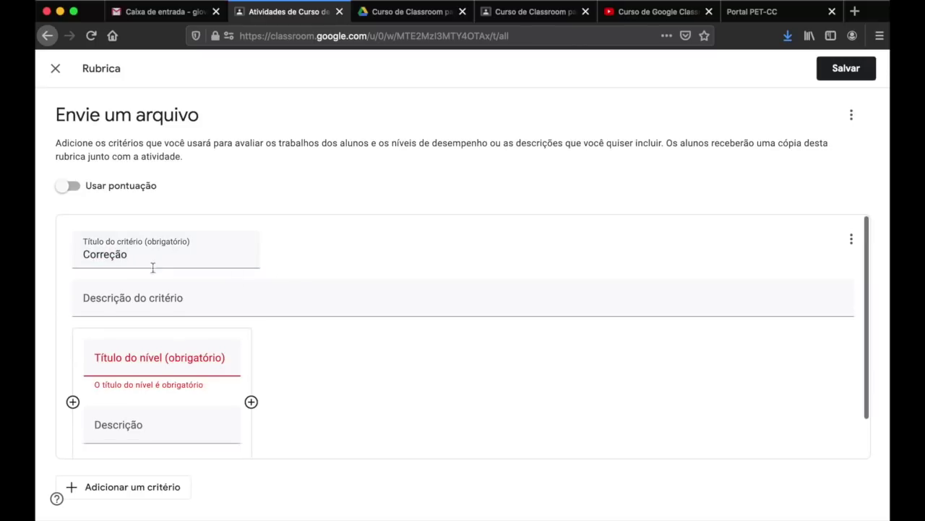
pyautogui.scroll(-1, 302, 384)
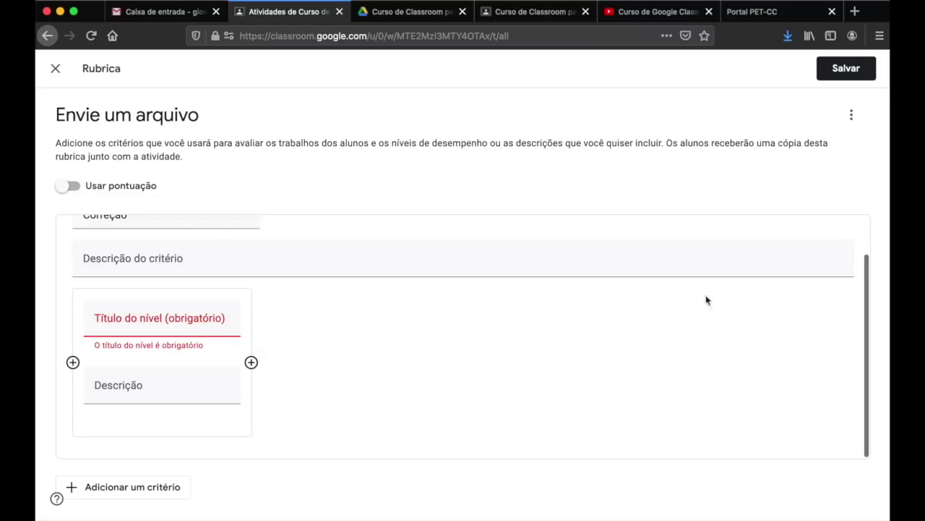
pyautogui.click(172, 318)
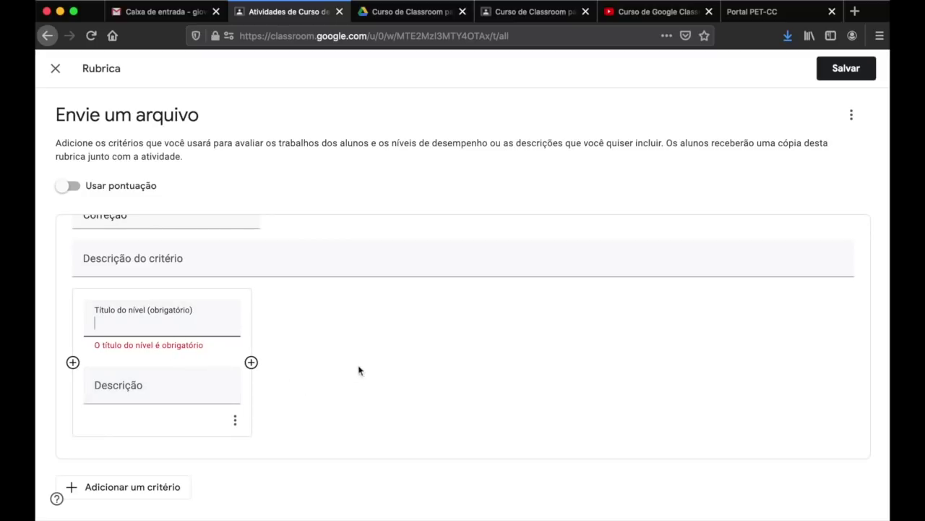
pyautogui.write('O envio está completo')
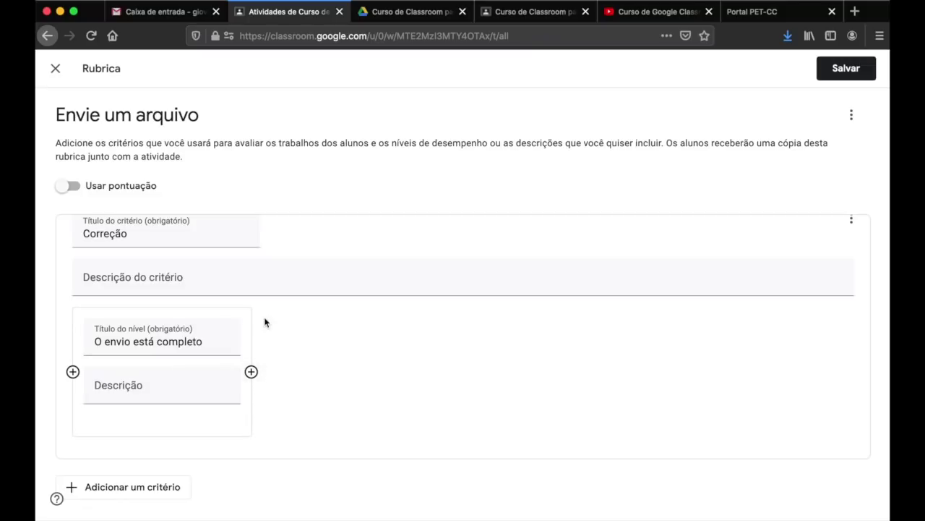
pyautogui.click(65, 187)
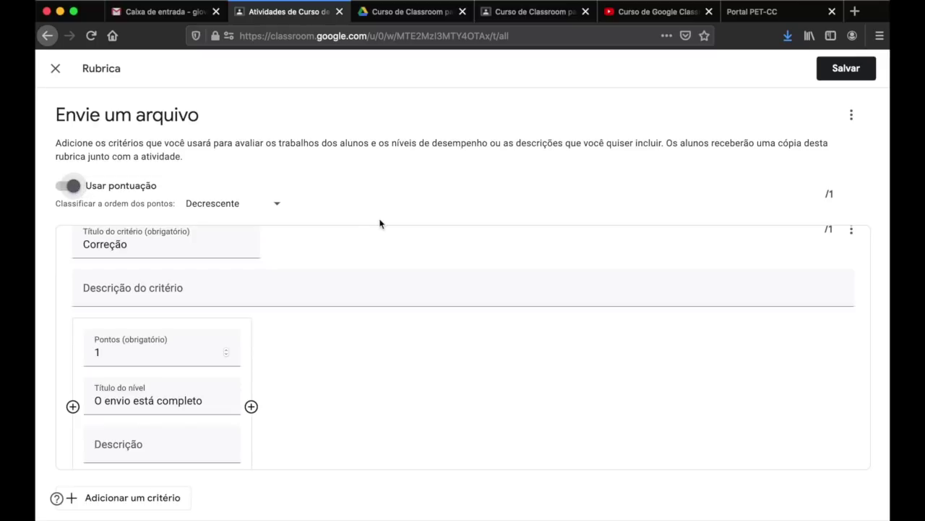
# - Make the first level worth 10 points and add a second level 'Envio incompleto' worth 5
pyautogui.scroll(-1, 375, 272)
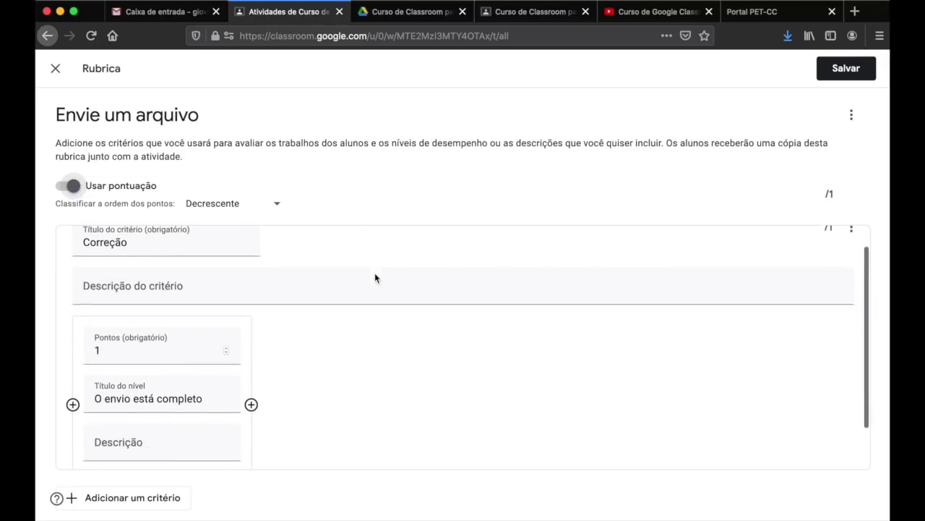
pyautogui.scroll(-1, 177, 347)
pyautogui.click(180, 325)
pyautogui.write('0')
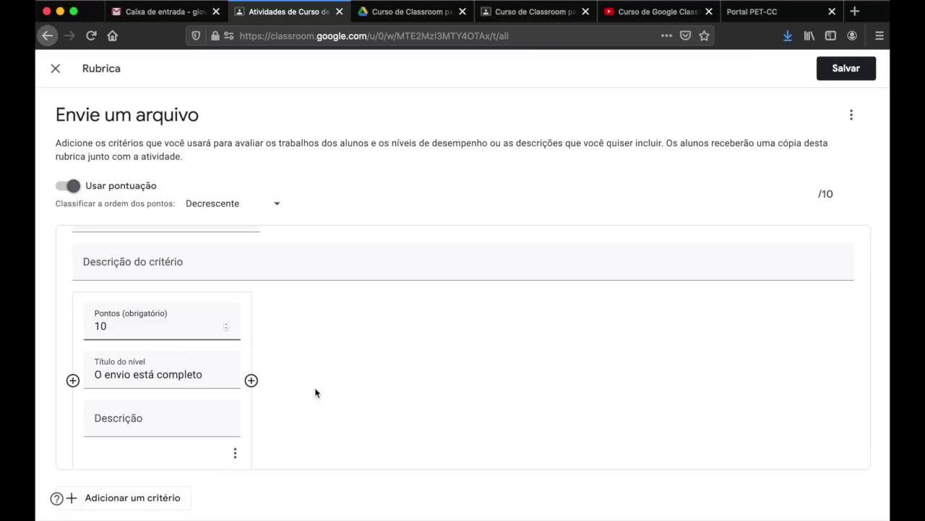
pyautogui.click(250, 380)
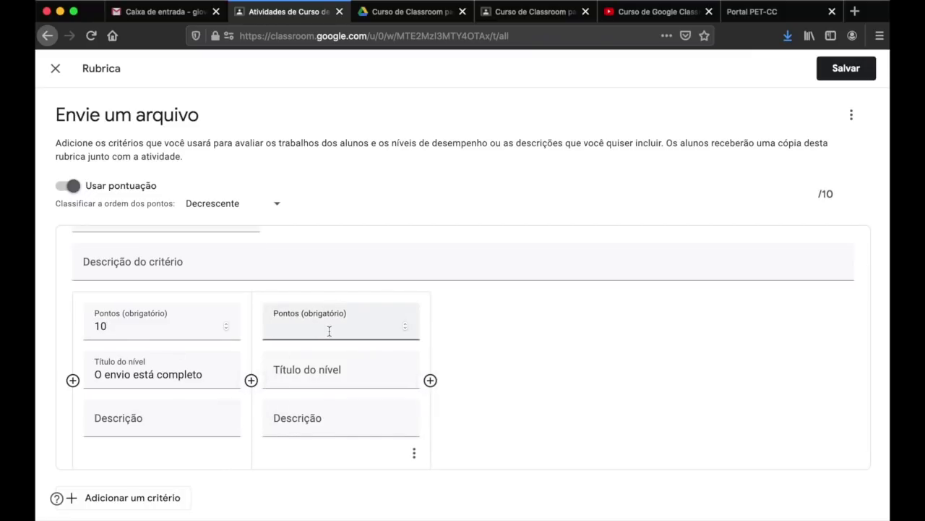
pyautogui.click(332, 370)
pyautogui.write('Envio in')
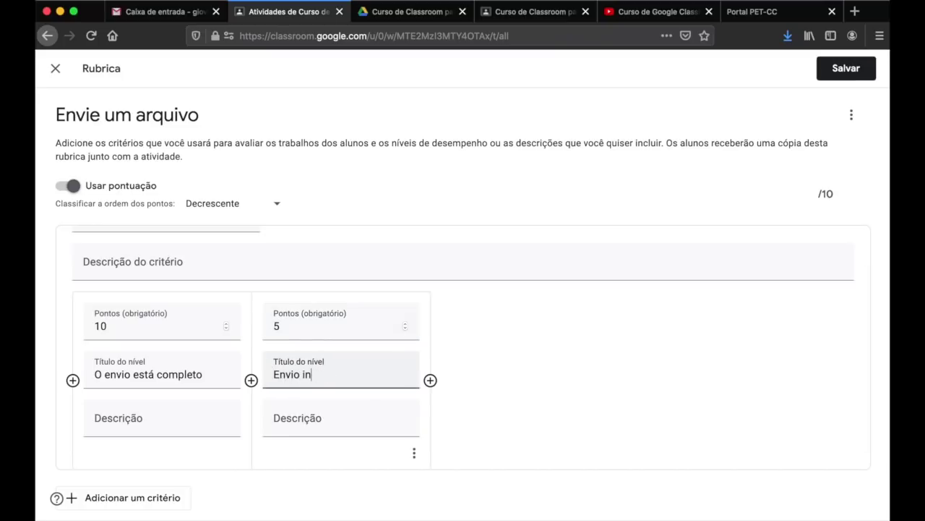
pyautogui.write('vomp')
pyautogui.press('BackSpace')
pyautogui.press('BackSpace')
pyautogui.press('BackSpace')
pyautogui.write('completo')
pyautogui.write('n')
pyautogui.click(506, 366)
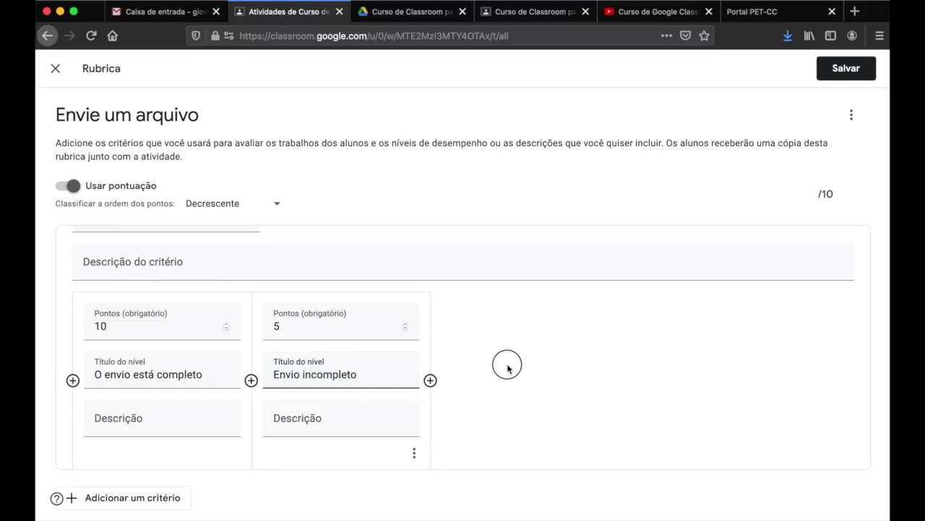
# - Add a third level 'Sem envio' worth 0 points
pyautogui.click(430, 379)
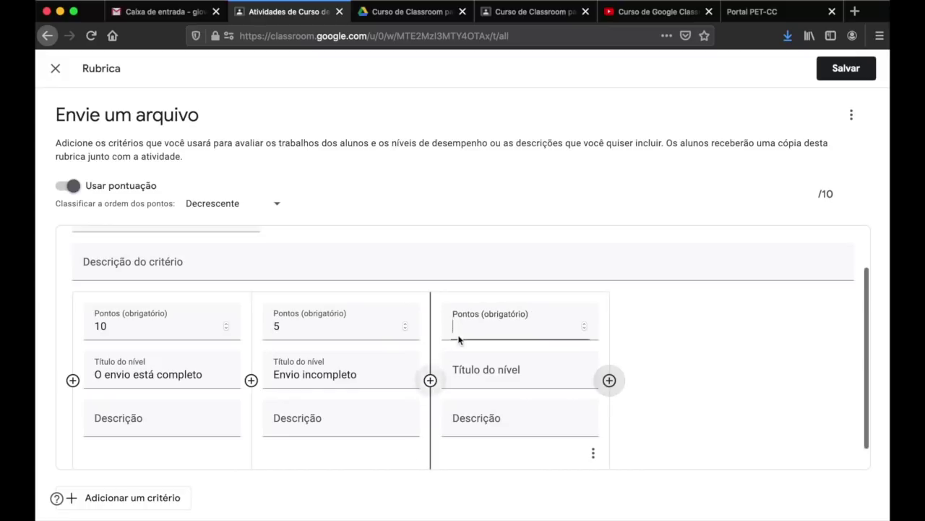
pyautogui.write('0')
pyautogui.click(482, 370)
pyautogui.write('Sem envio')
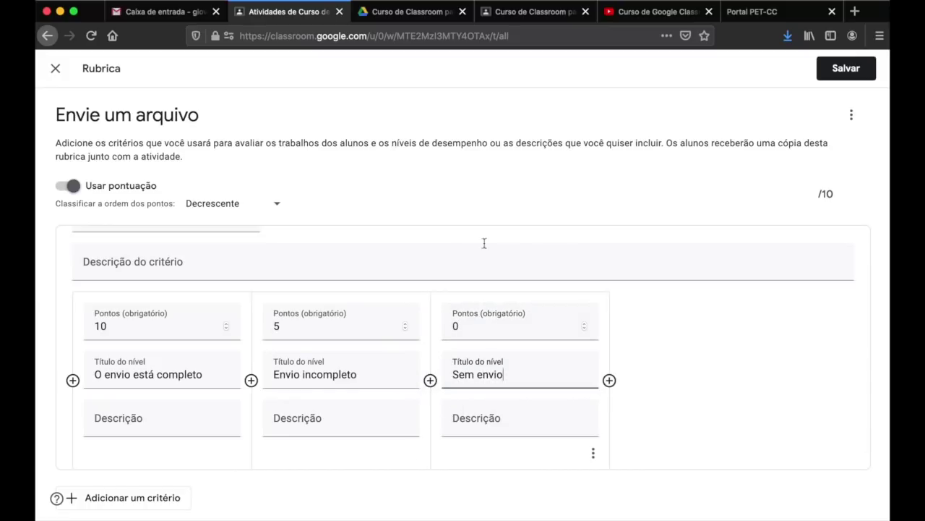
pyautogui.click(688, 334)
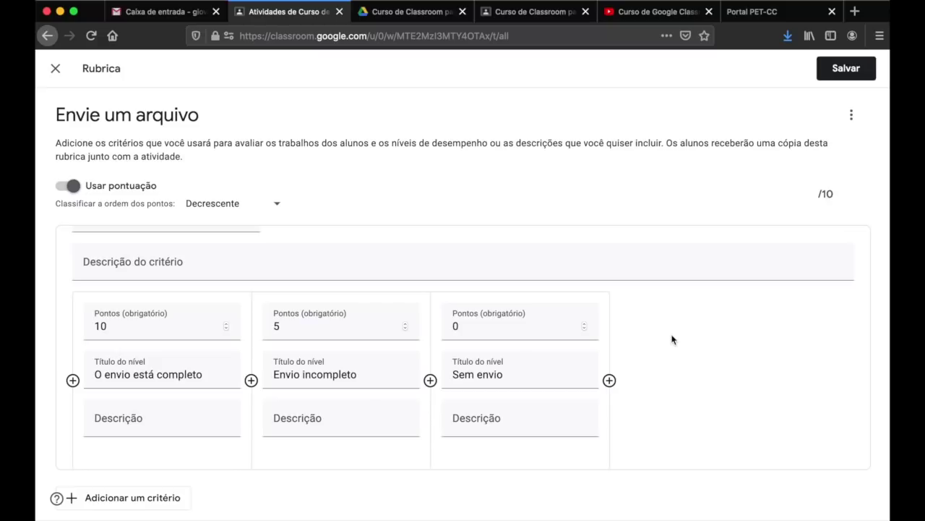
# - Append '. Parabéns!' to the first level title and '. Nota parcial.' to the second
pyautogui.click(202, 373)
pyautogui.write('. Parab')
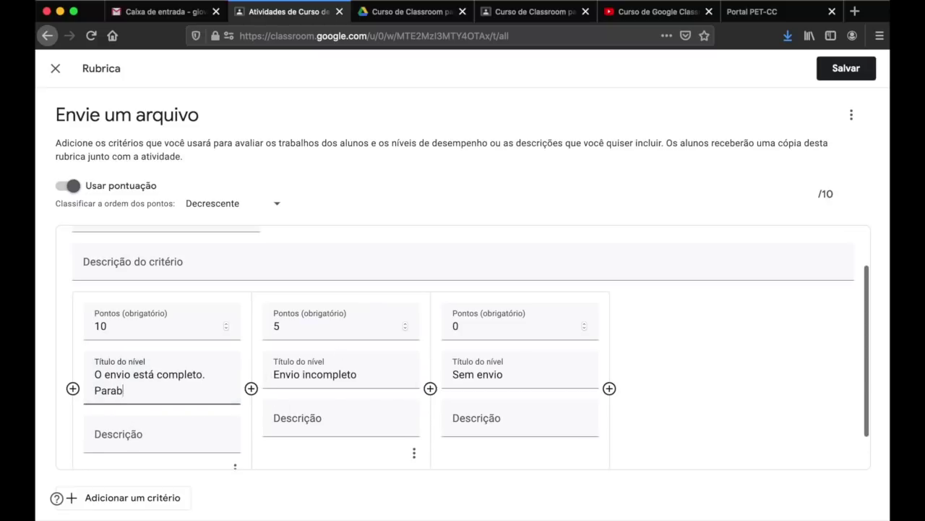
pyautogui.write('éns!')
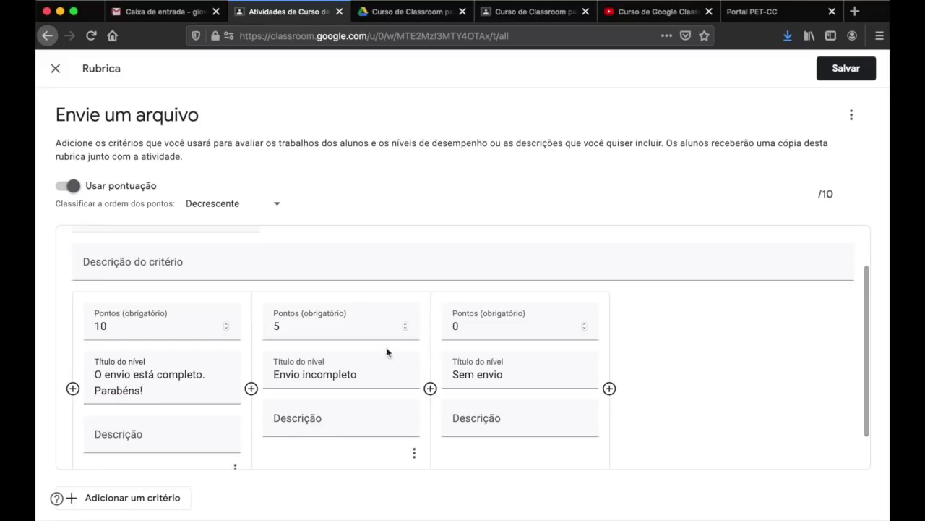
pyautogui.click(667, 334)
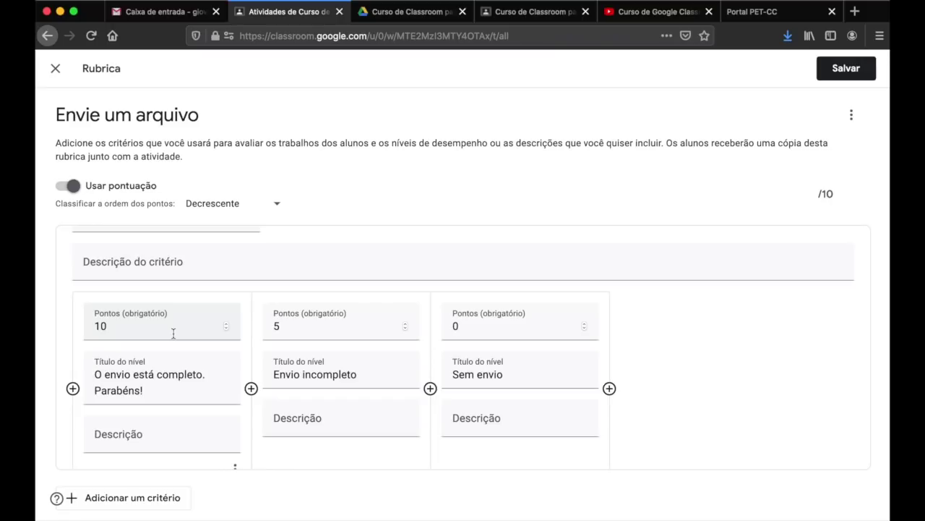
pyautogui.click(393, 368)
pyautogui.write('. Nota parcial.')
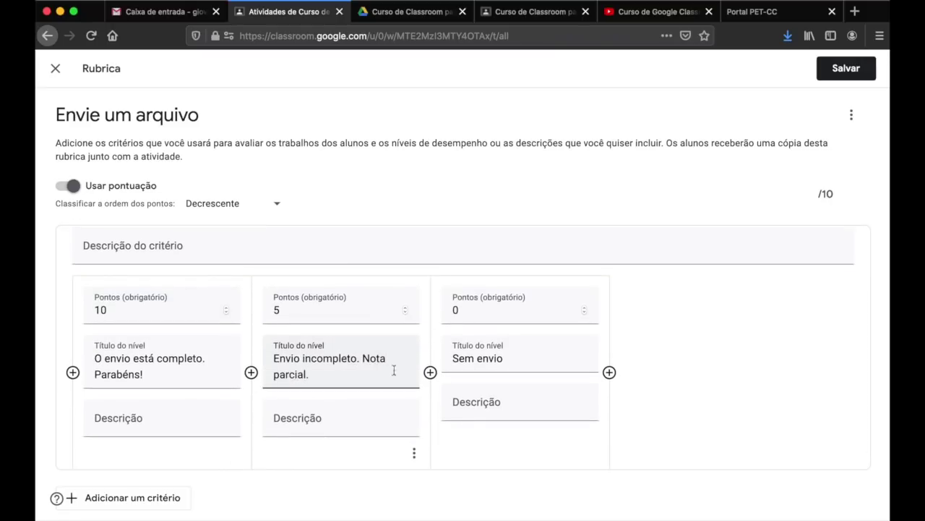
# - Append '. Nota zero!' to the third level title and save the rubric
pyautogui.click(535, 359)
pyautogui.write('. Nota zero!')
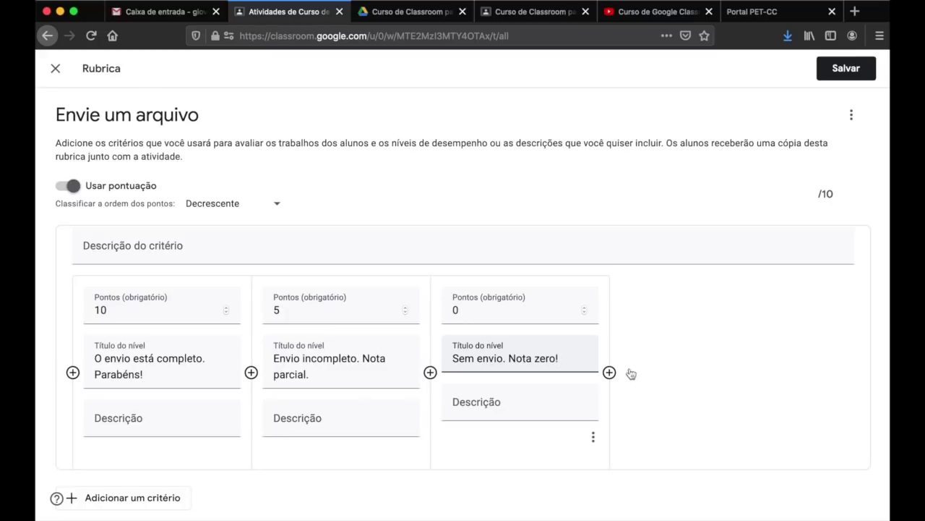
pyautogui.click(663, 386)
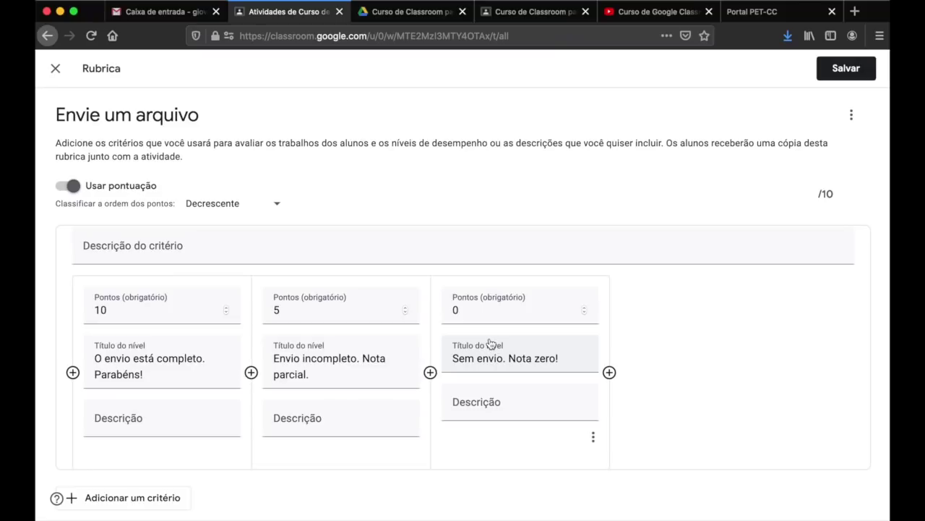
pyautogui.scroll(-1, 678, 331)
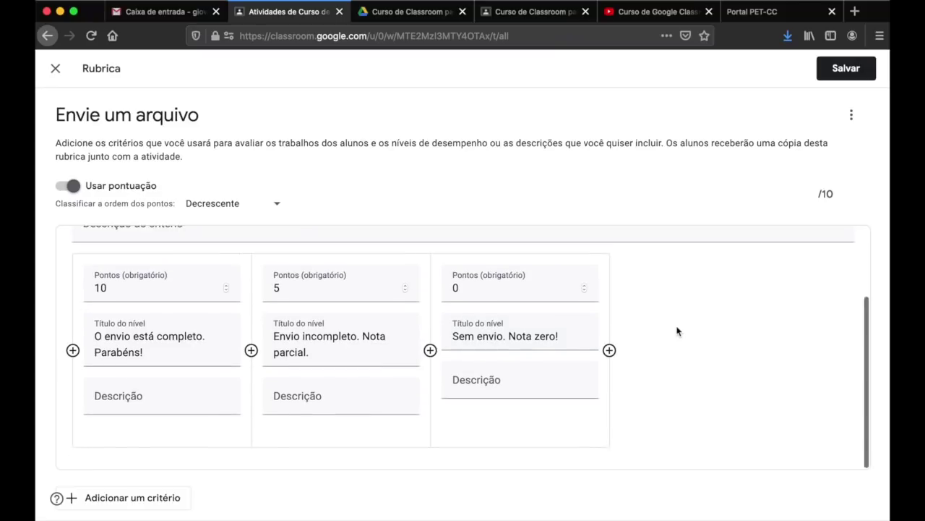
pyautogui.scroll(3, 678, 329)
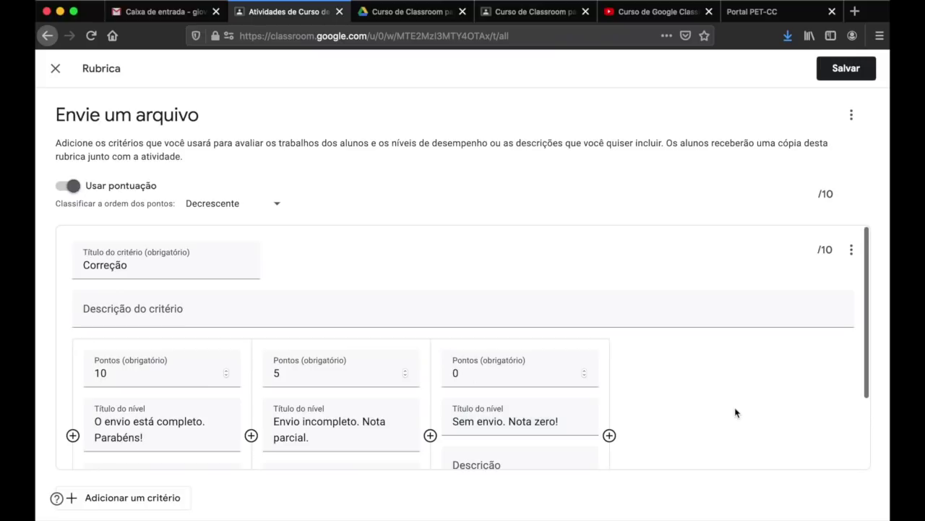
pyautogui.scroll(-1, 736, 412)
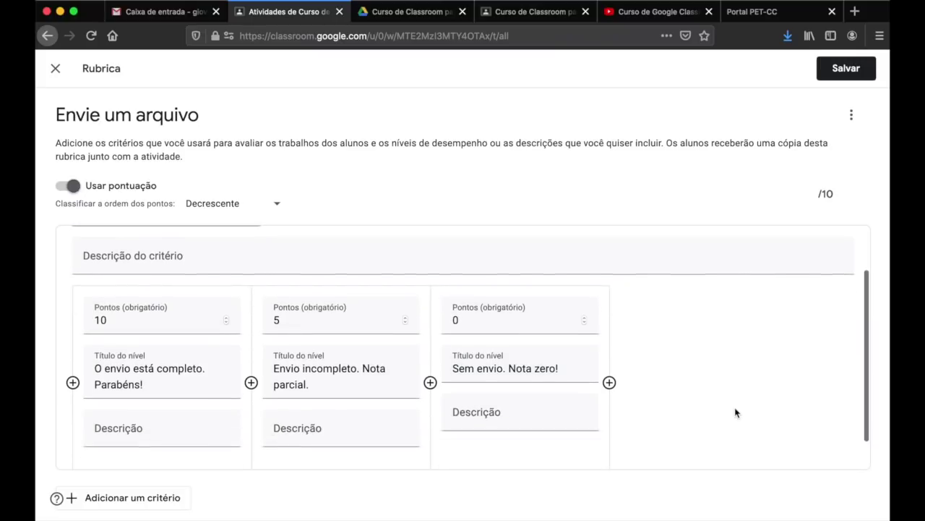
pyautogui.scroll(1, 735, 413)
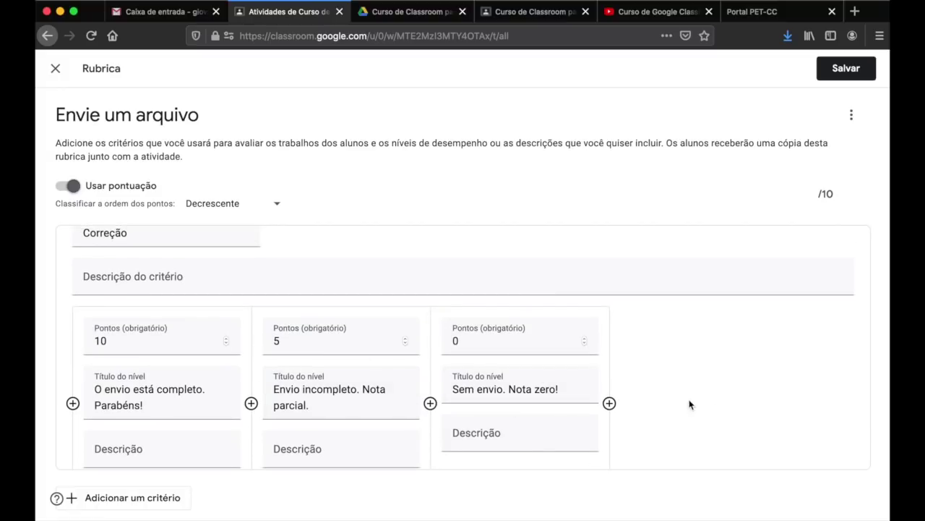
pyautogui.click(847, 69)
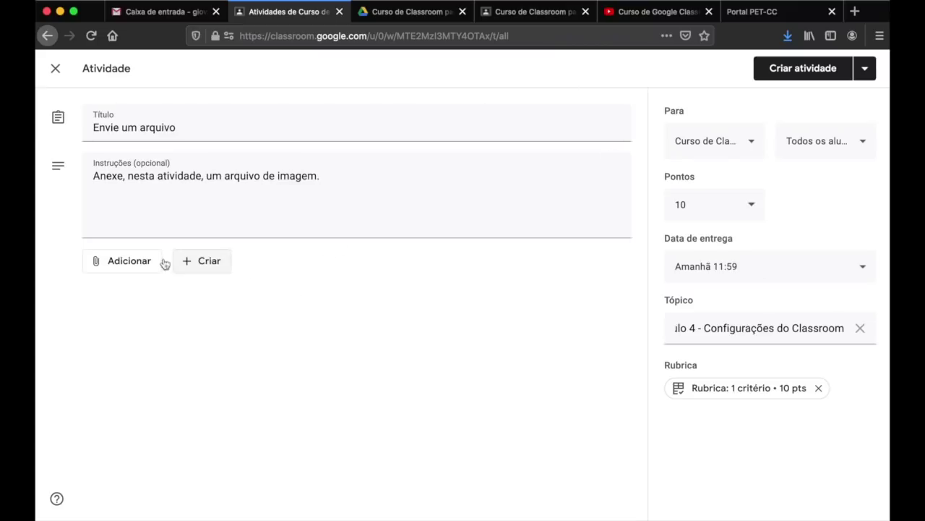
# - Check and dismiss the Adicionar attachment menu, then show the Criar options for Docs, Slides and Sheets
pyautogui.click(112, 261)
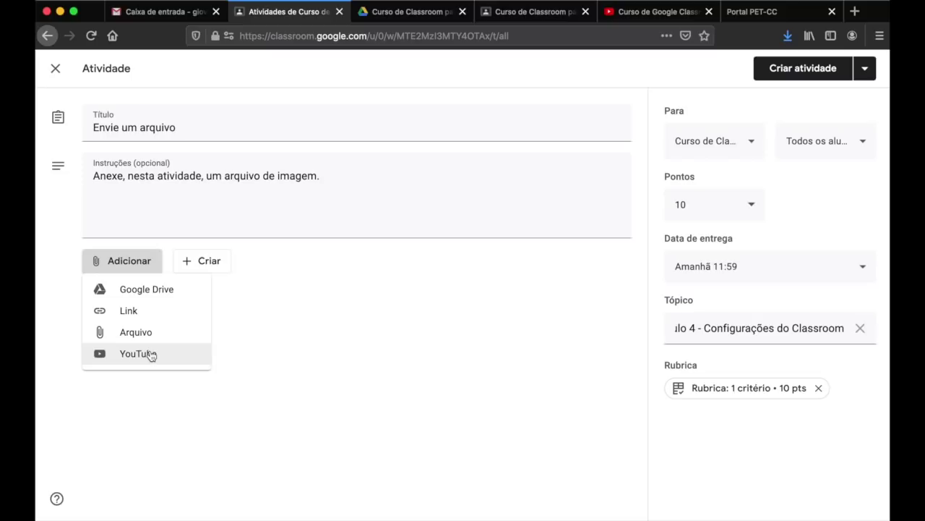
pyautogui.click(407, 332)
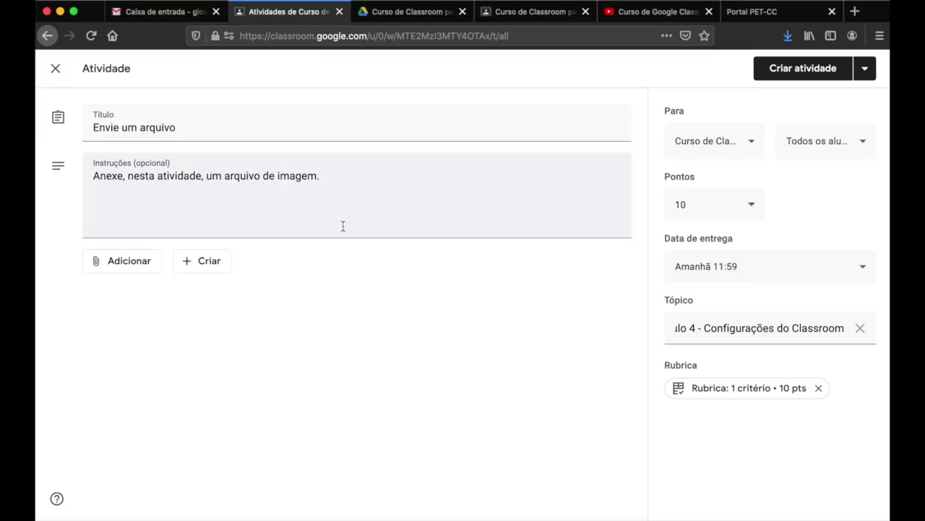
pyautogui.click(207, 267)
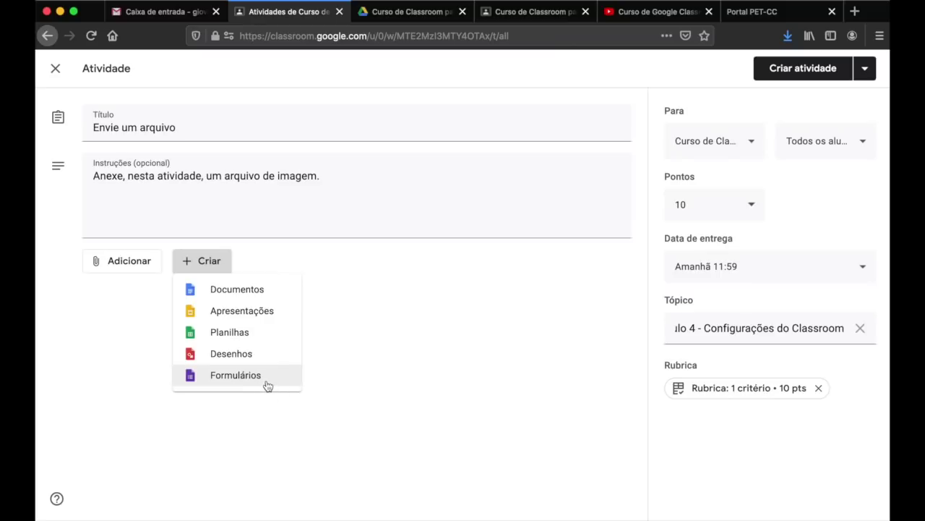
# - Close the Criar dropdown and publish 'Envie um arquivo' under Módulo 4
pyautogui.click(482, 281)
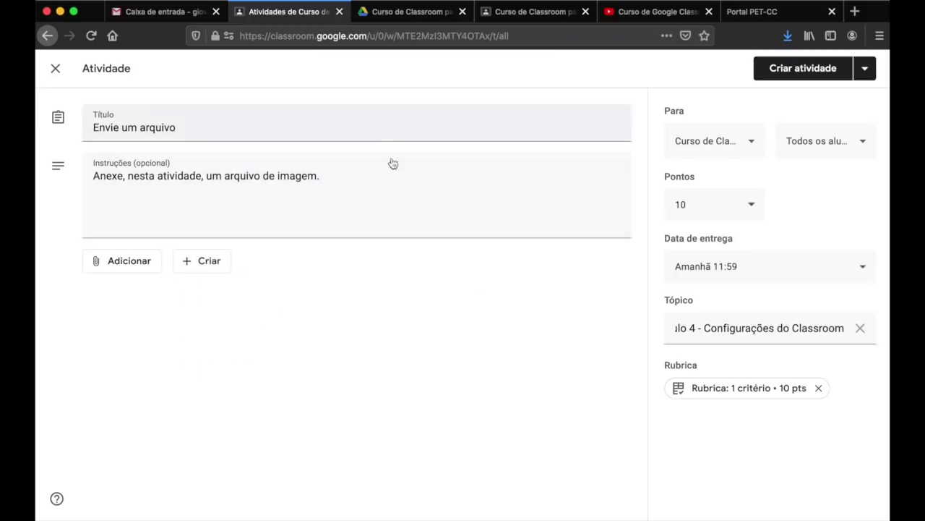
pyautogui.click(811, 78)
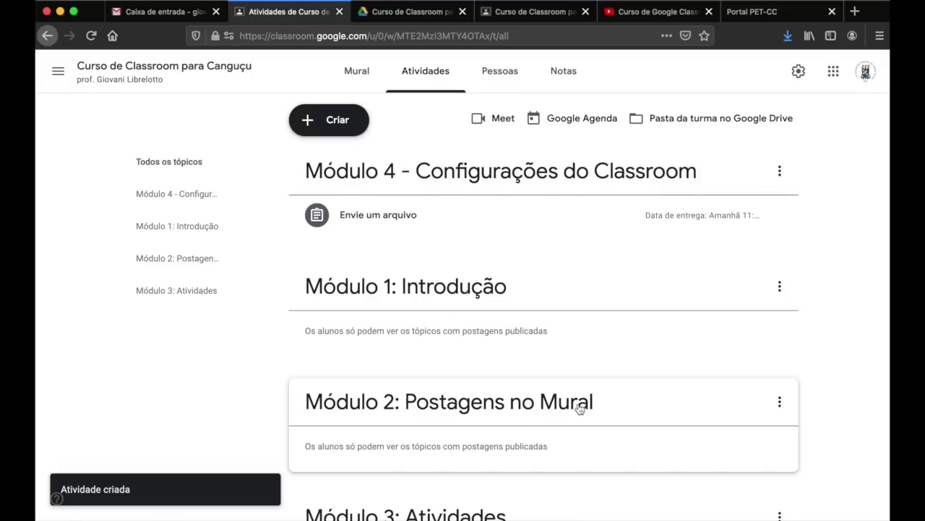
# - Move Módulo 4 down twice and Módulo 3 up so topics run Módulo 1 to 4
pyautogui.scroll(-3, 579, 409)
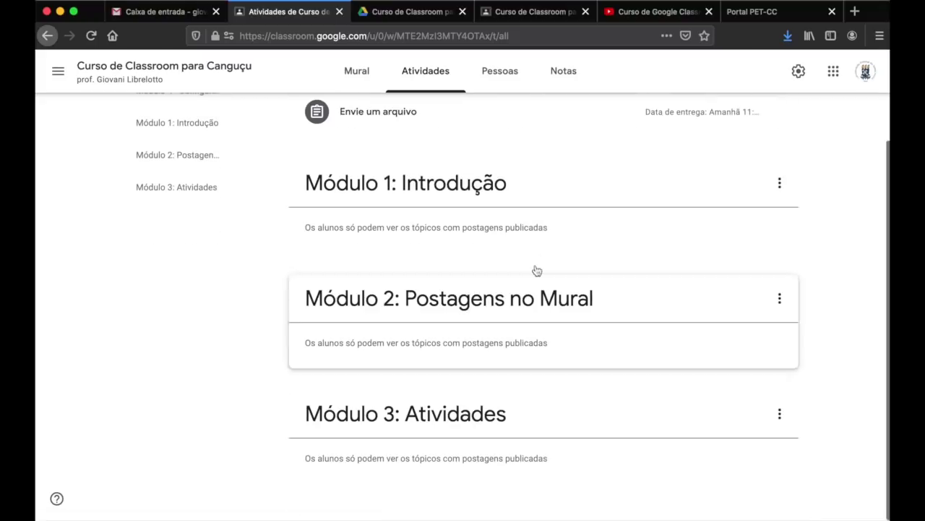
pyautogui.scroll(3, 719, 262)
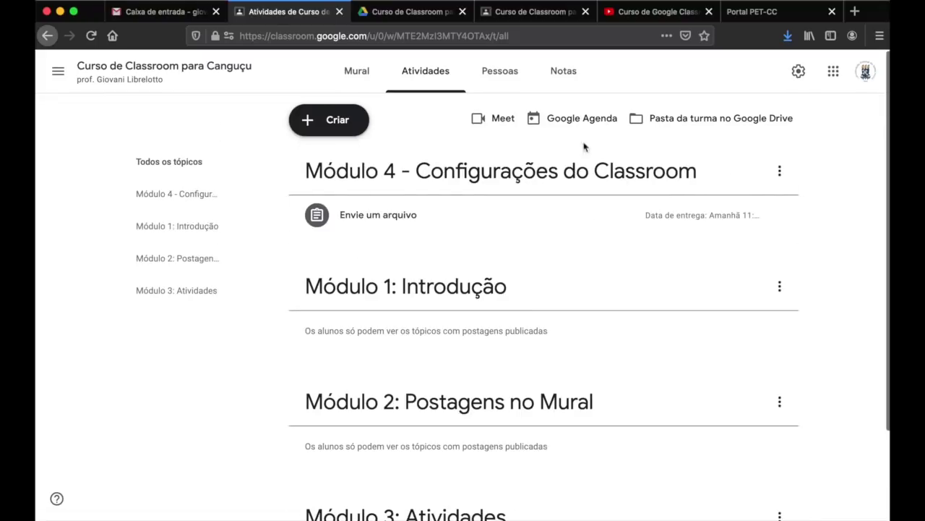
pyautogui.click(780, 172)
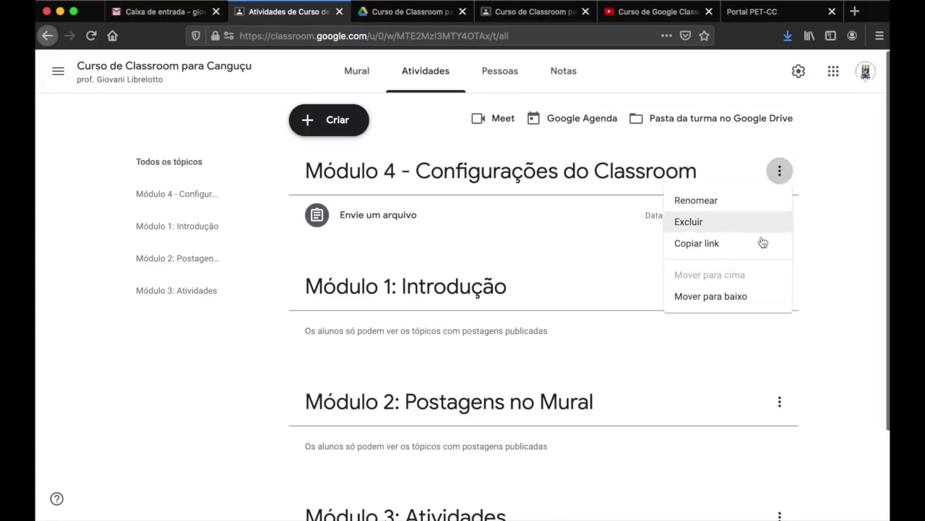
pyautogui.click(761, 299)
pyautogui.scroll(-3, 778, 315)
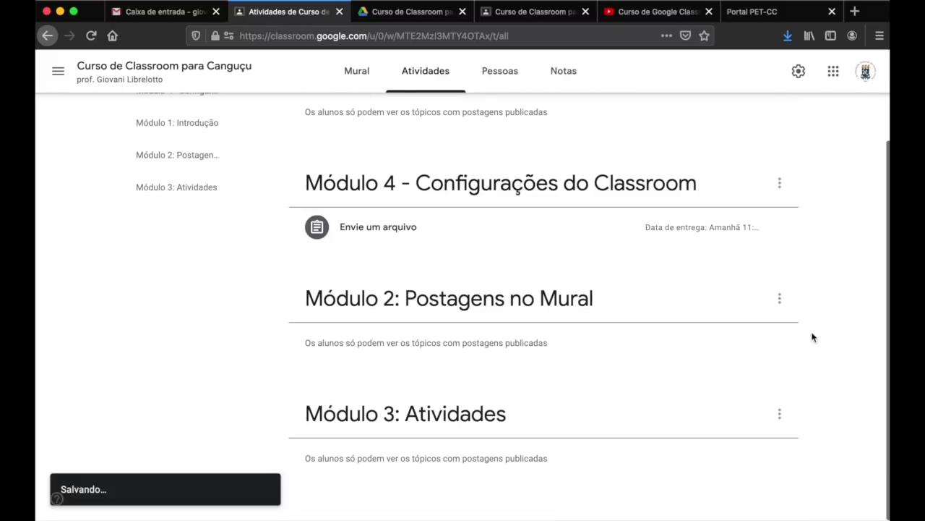
pyautogui.click(780, 183)
pyautogui.click(766, 309)
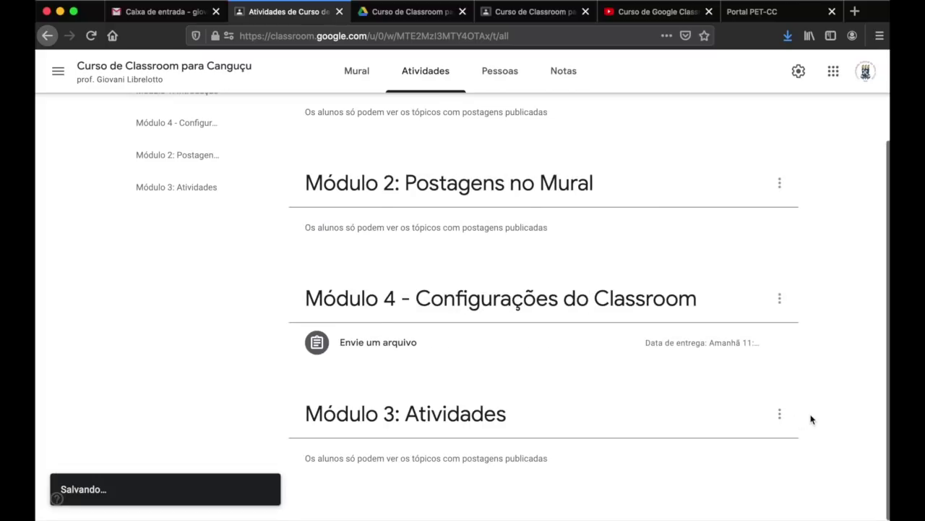
pyautogui.click(780, 414)
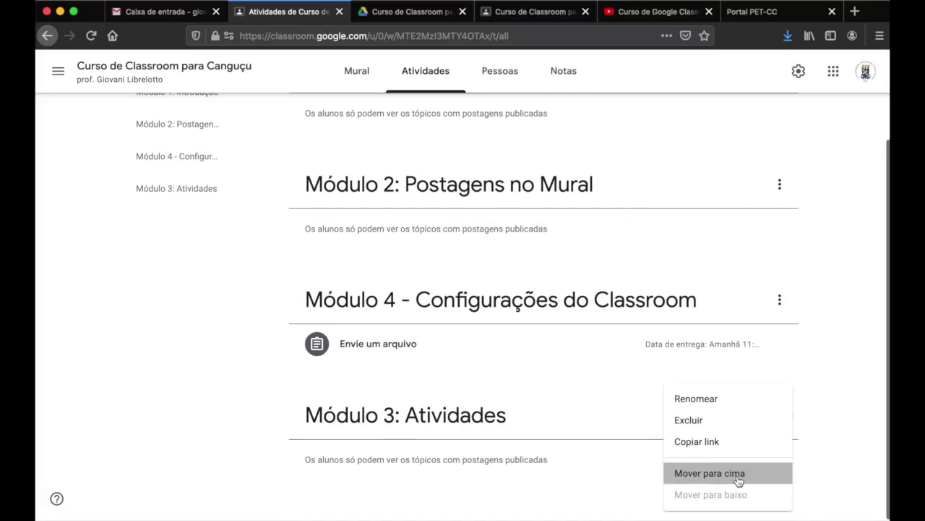
pyautogui.click(694, 474)
# - Switch to the student-account tab showing the class stream
pyautogui.scroll(3, 769, 316)
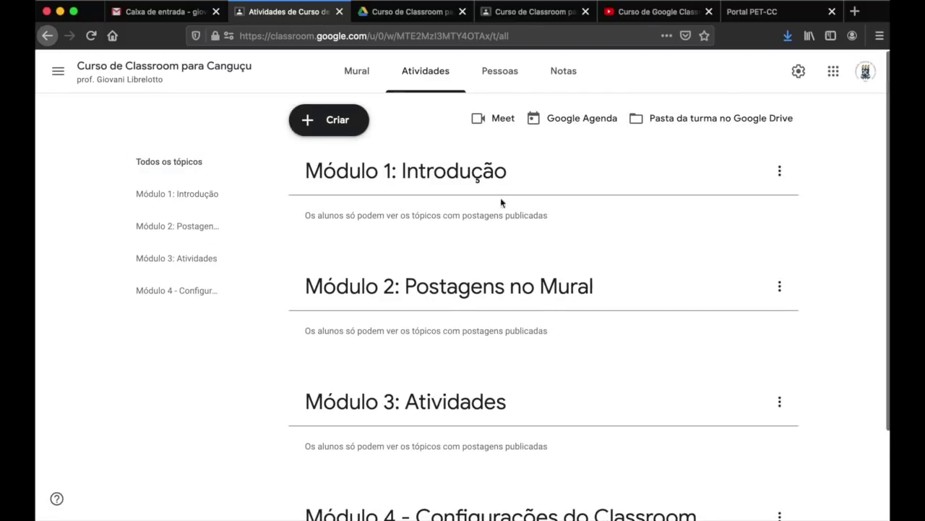
pyautogui.scroll(-1, 436, 422)
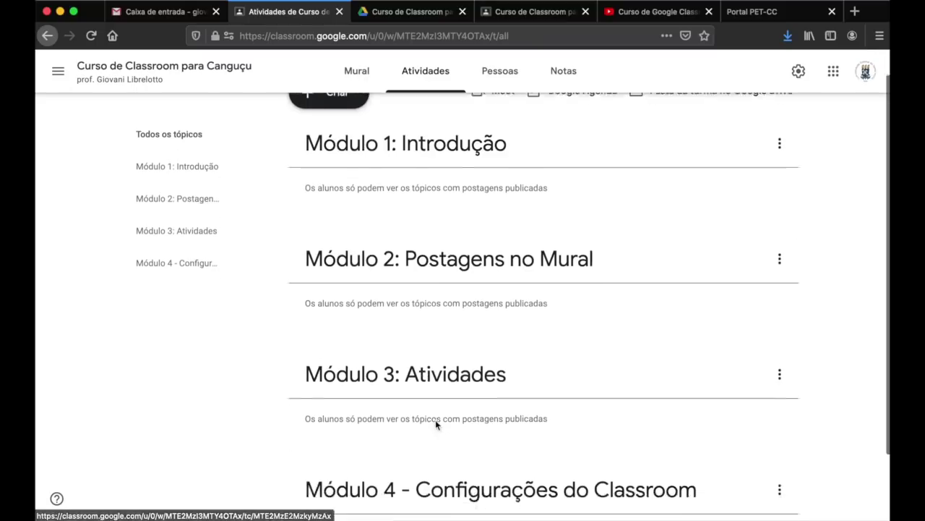
pyautogui.scroll(-3, 436, 422)
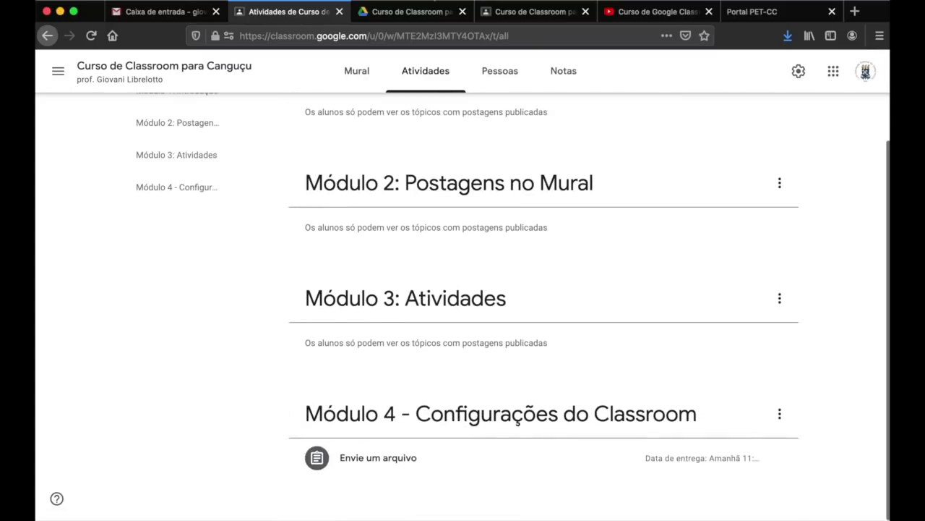
pyautogui.click(535, 12)
# - Review the student's stream and Atividades page, then return to the teacher's Atividades tab
pyautogui.click(547, 109)
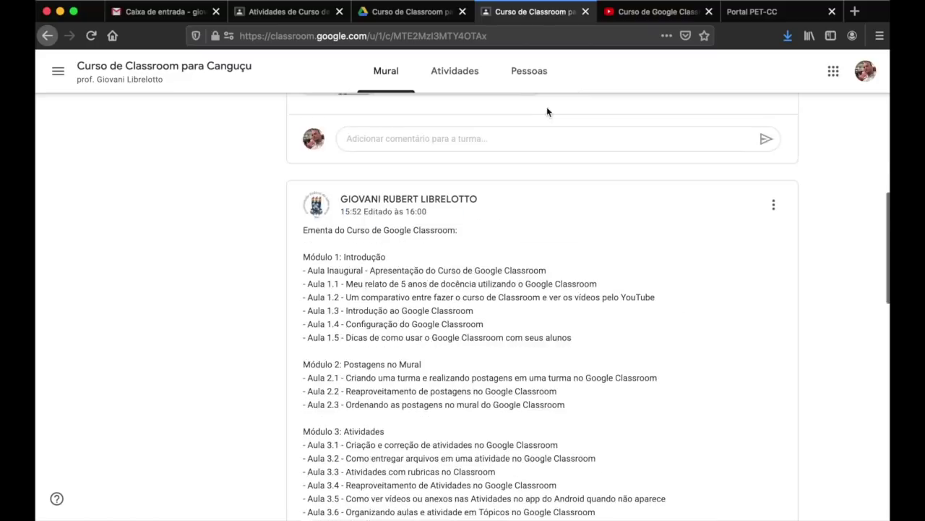
pyautogui.click(456, 72)
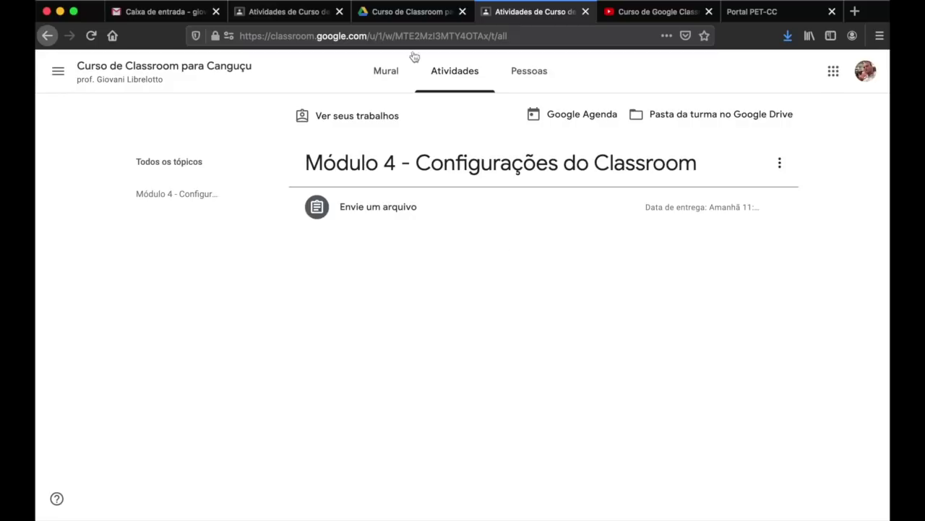
pyautogui.click(298, 20)
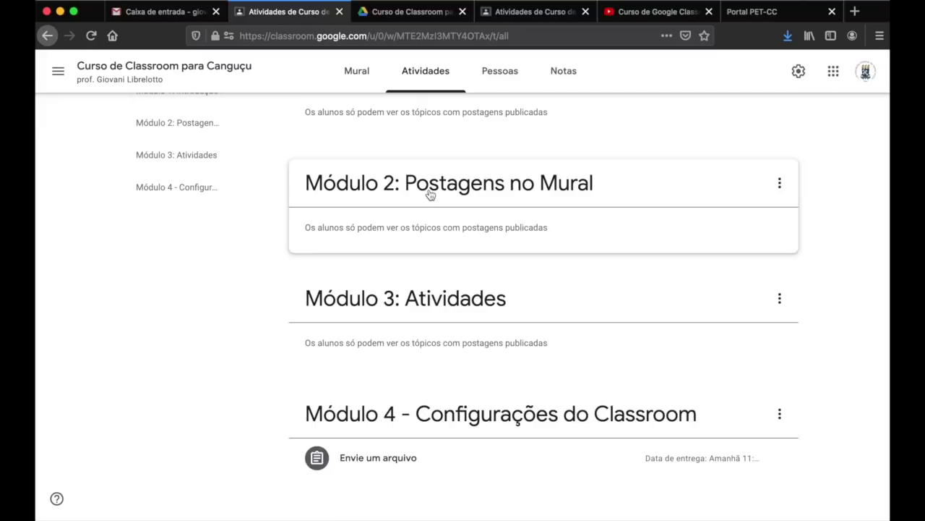
pyautogui.scroll(3, 429, 193)
# - Start an 'Atividade com teste' assignment titled 'Atividade 2:' with no topic
pyautogui.click(340, 125)
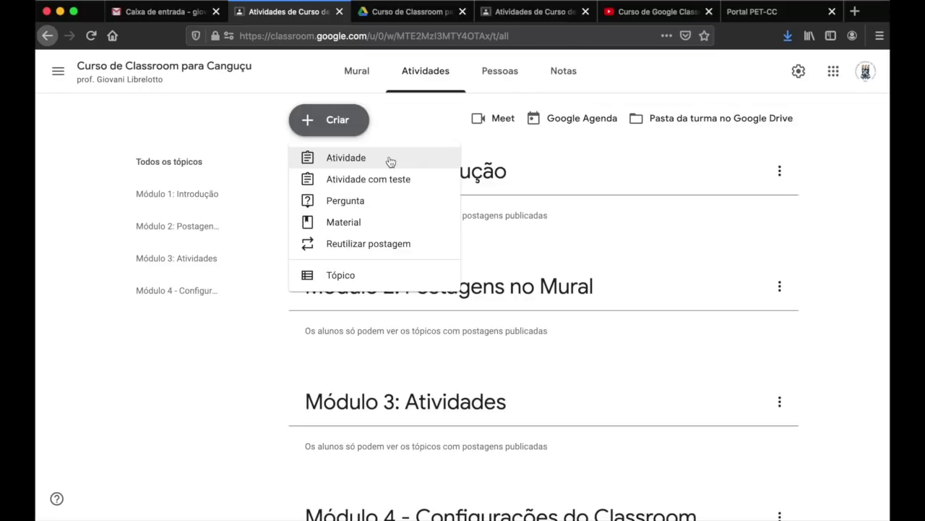
pyautogui.click(394, 180)
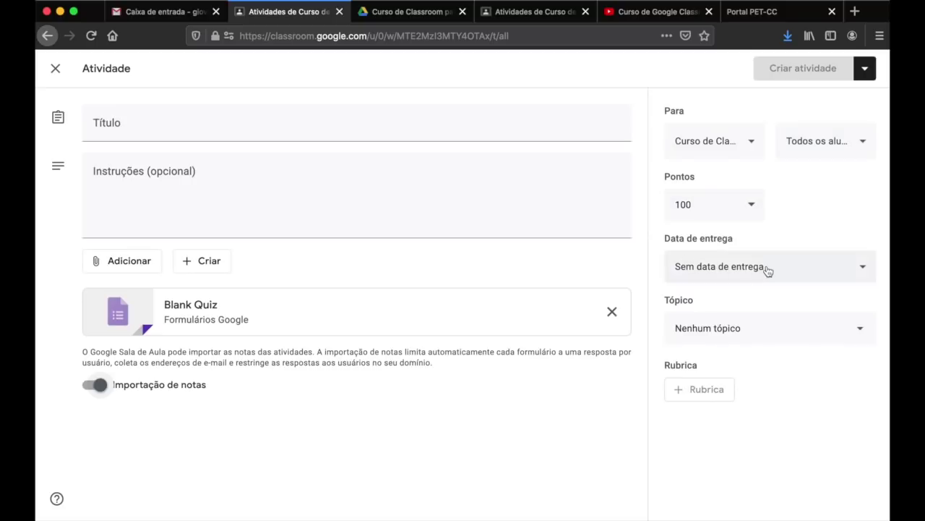
pyautogui.click(736, 338)
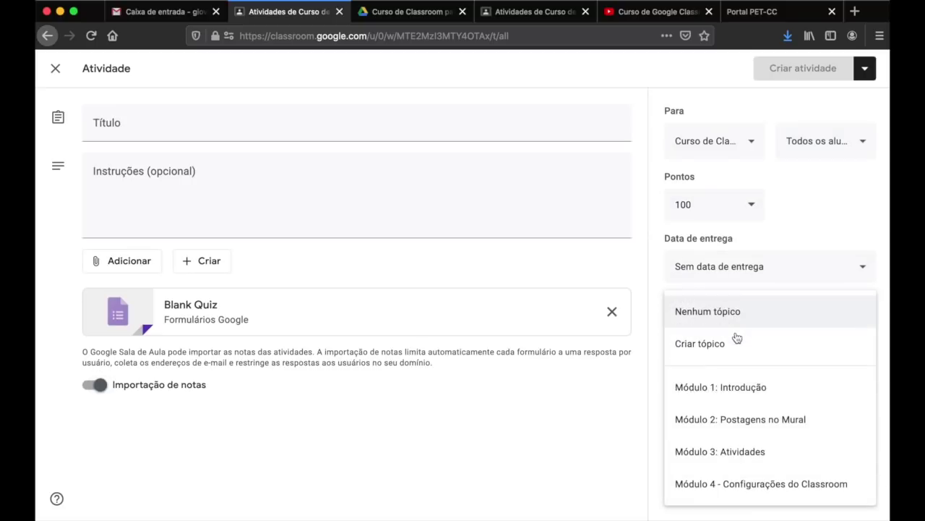
pyautogui.click(810, 243)
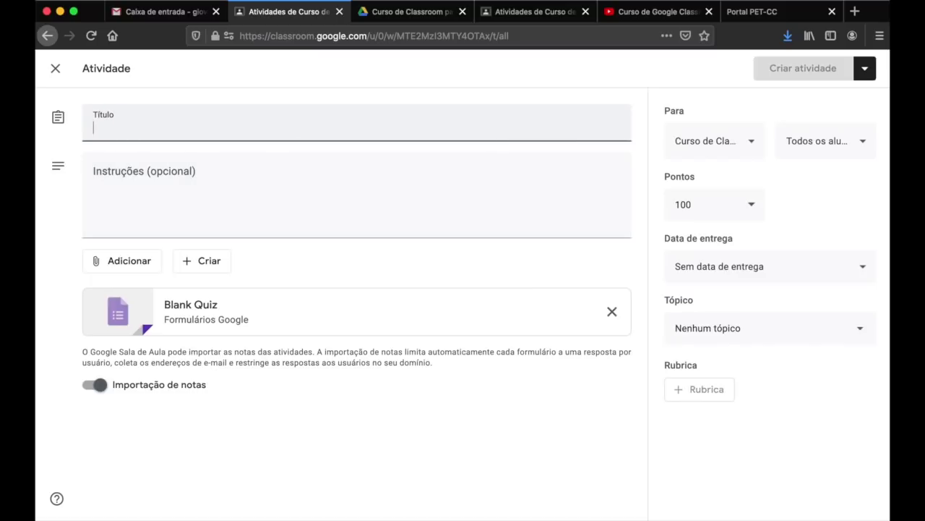
pyautogui.write('Atividade 2:')
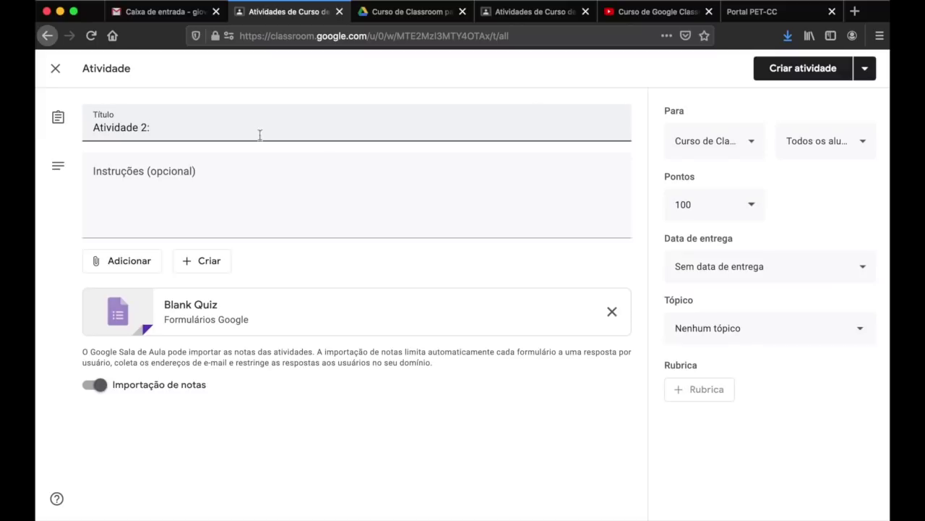
pyautogui.click(452, 200)
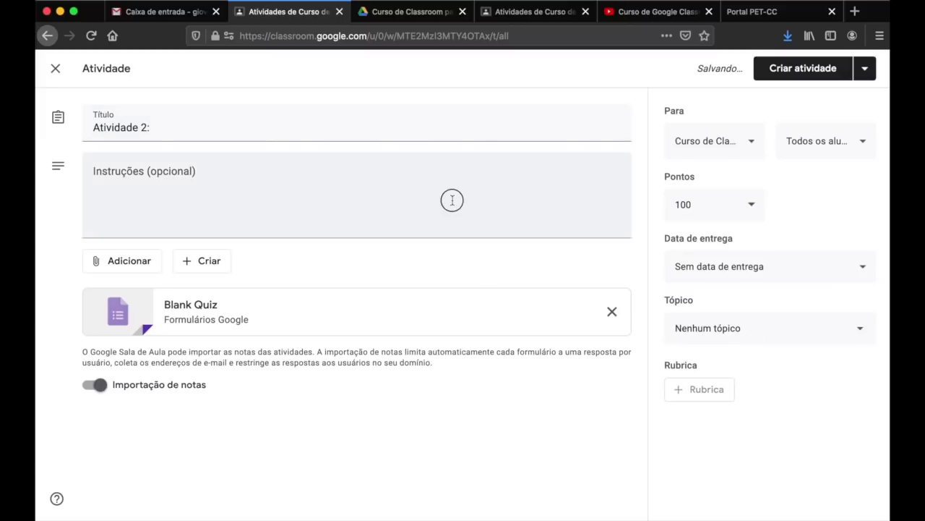
# - Give it 10 points with no due date and close it as a draft
pyautogui.click(692, 205)
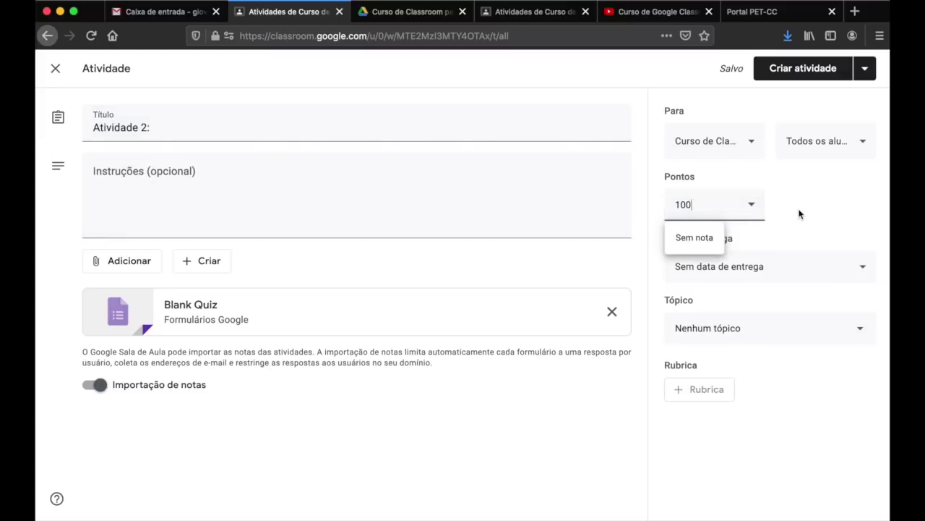
pyautogui.click(858, 213)
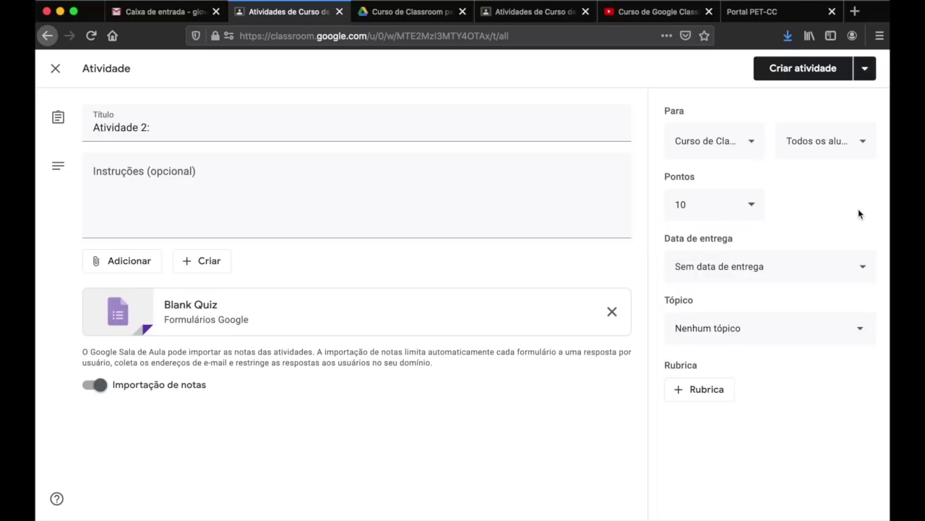
pyautogui.click(862, 268)
pyautogui.click(862, 269)
pyautogui.click(860, 268)
pyautogui.click(843, 312)
pyautogui.click(56, 70)
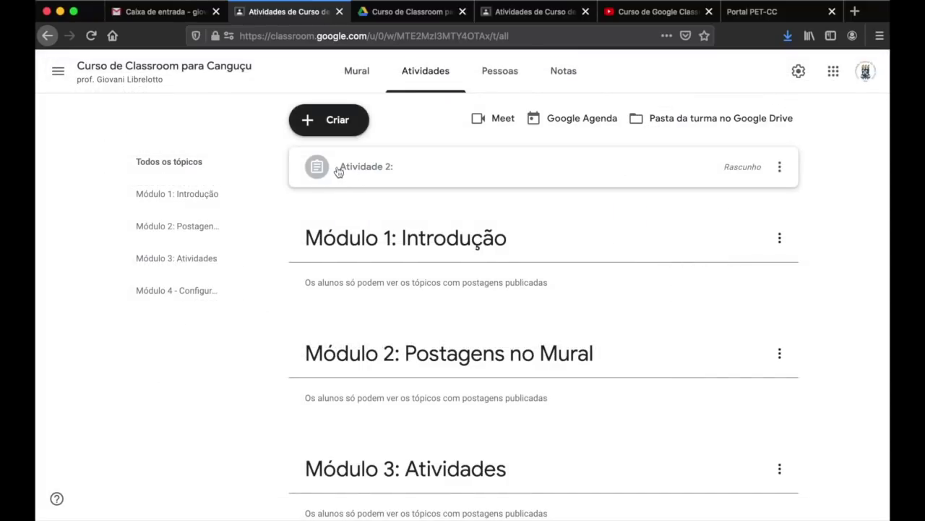
pyautogui.click(779, 167)
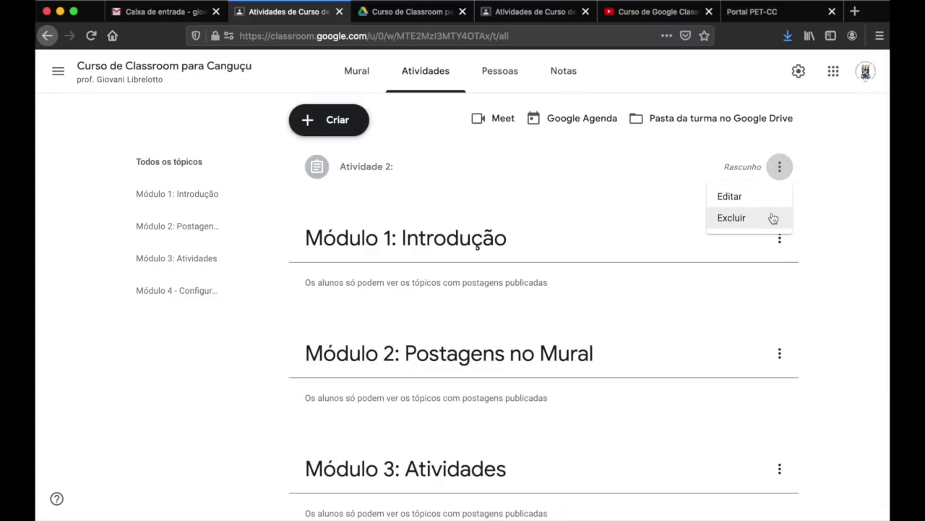
pyautogui.click(694, 165)
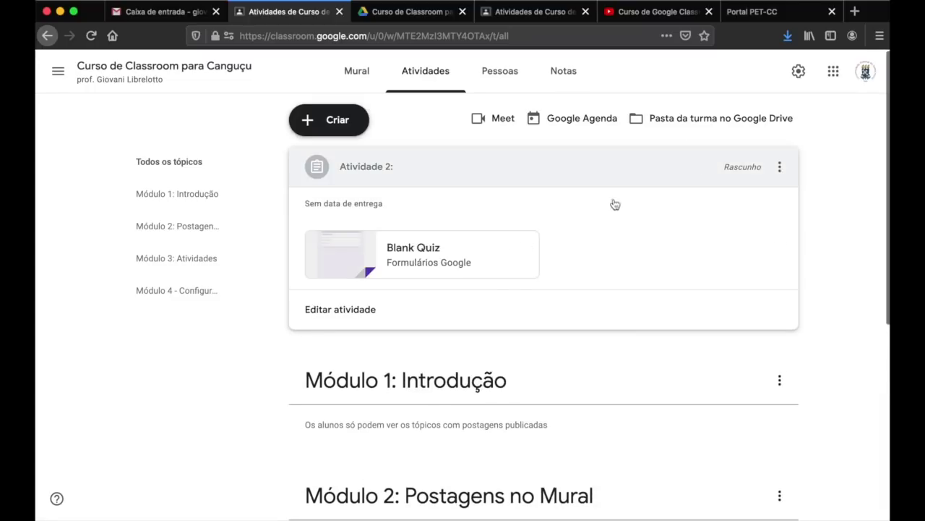
pyautogui.click(355, 309)
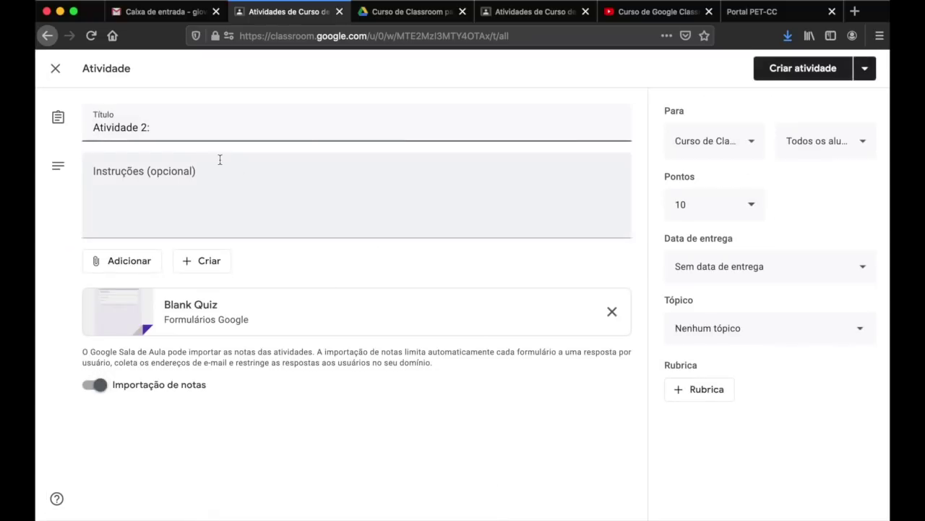
pyautogui.click(55, 68)
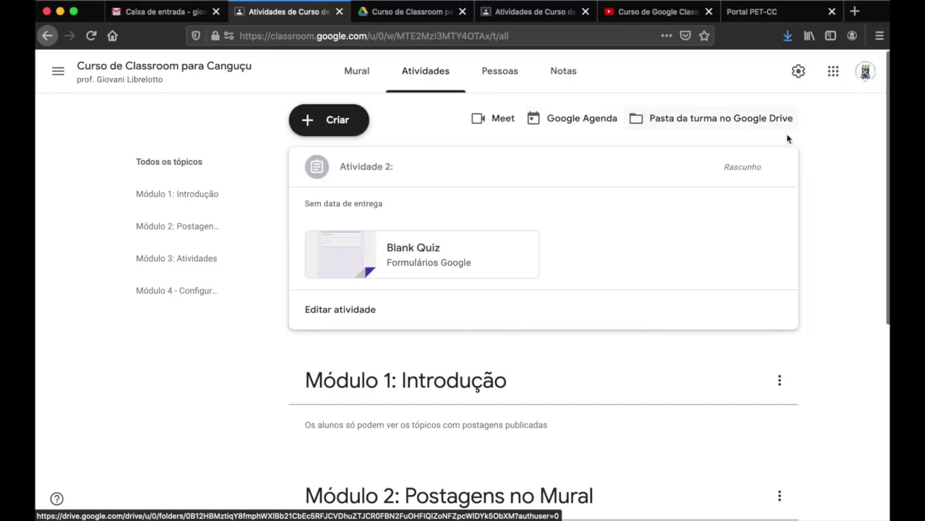
pyautogui.click(780, 167)
pyautogui.click(763, 229)
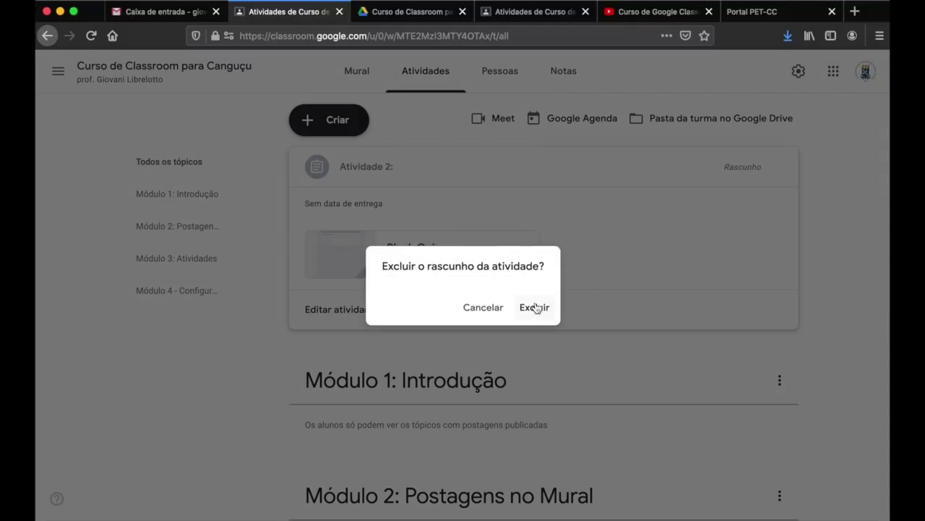
pyautogui.click(536, 307)
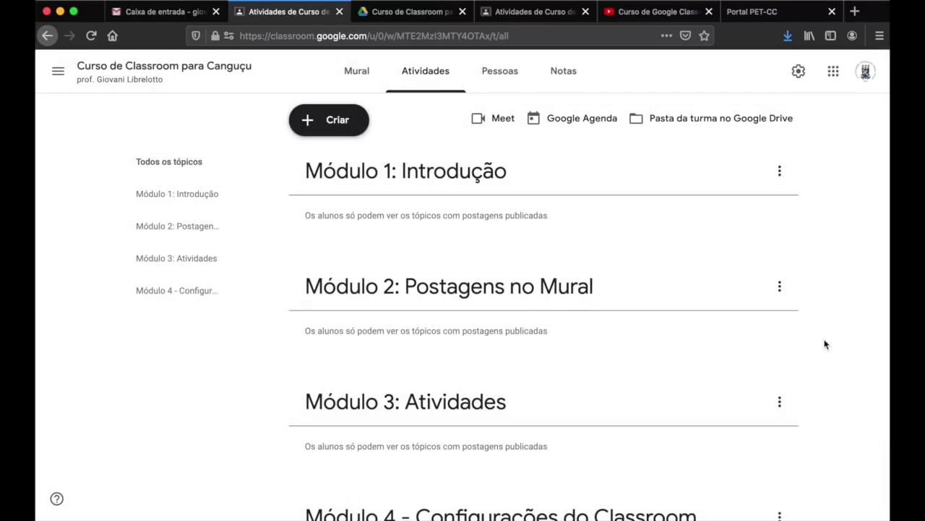
pyautogui.scroll(-3, 795, 344)
pyautogui.scroll(3, 767, 343)
# - Start a short-answer question asking 'Qual é a capital do Brasil?'
pyautogui.click(363, 113)
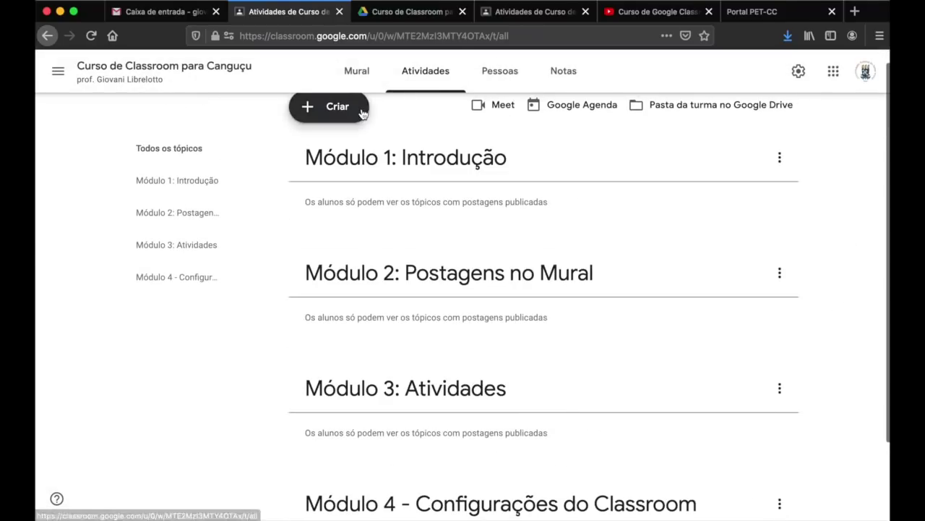
pyautogui.click(352, 189)
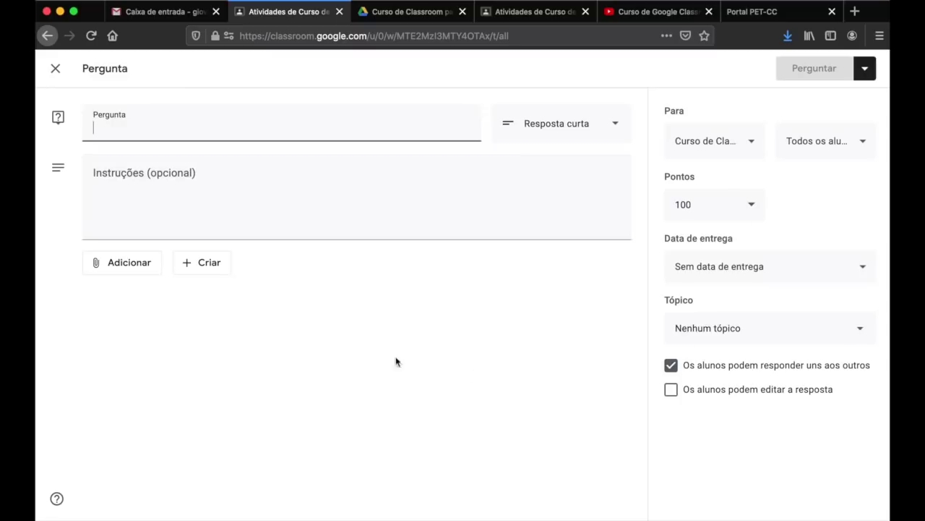
pyautogui.click(613, 127)
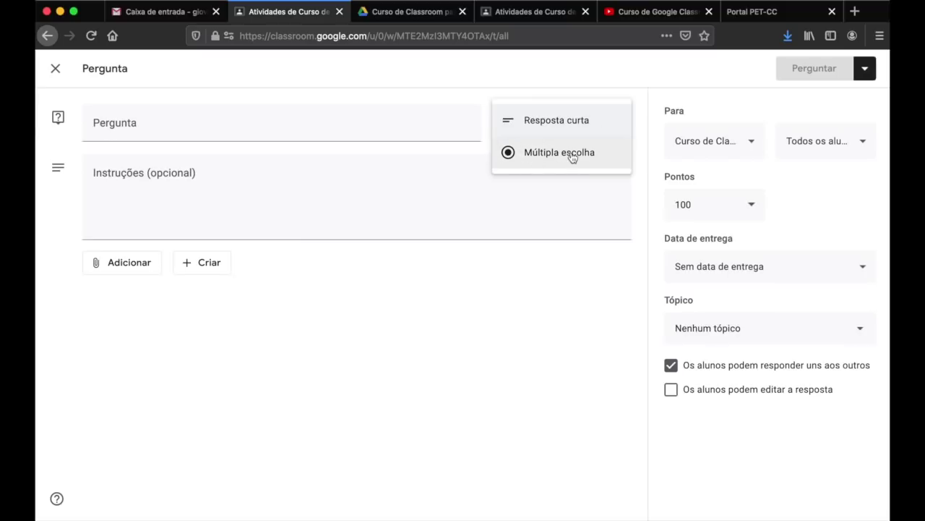
pyautogui.click(411, 129)
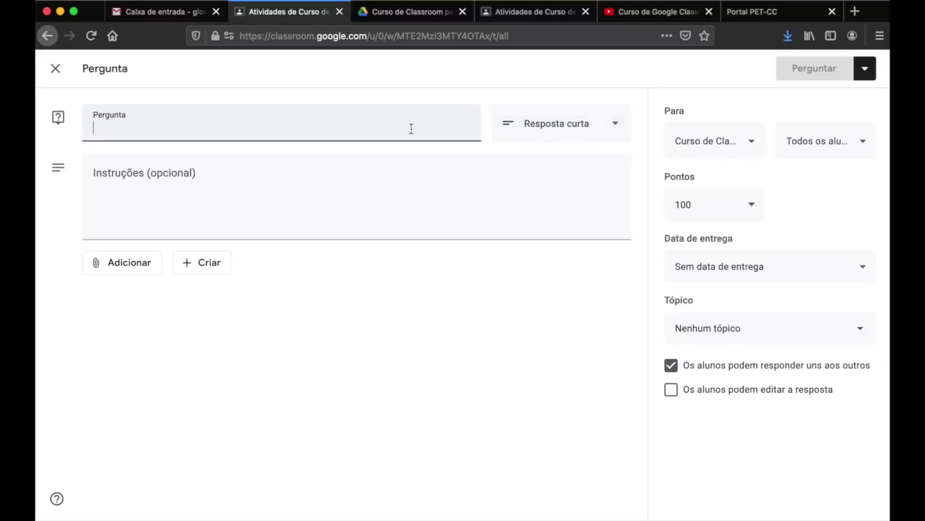
pyautogui.write('Qual é a capital do Brasil?')
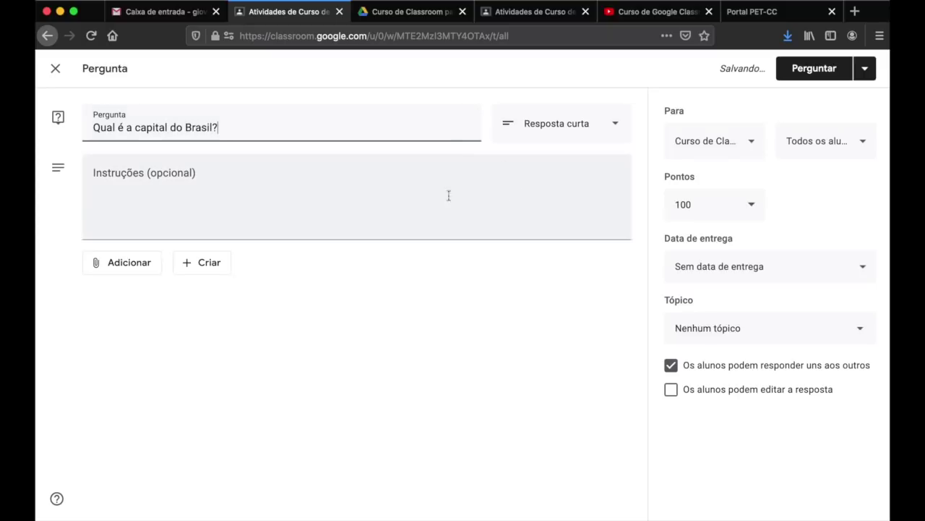
# - Set the question to 10 points, due 6 July 2020 at 23:59
pyautogui.click(698, 205)
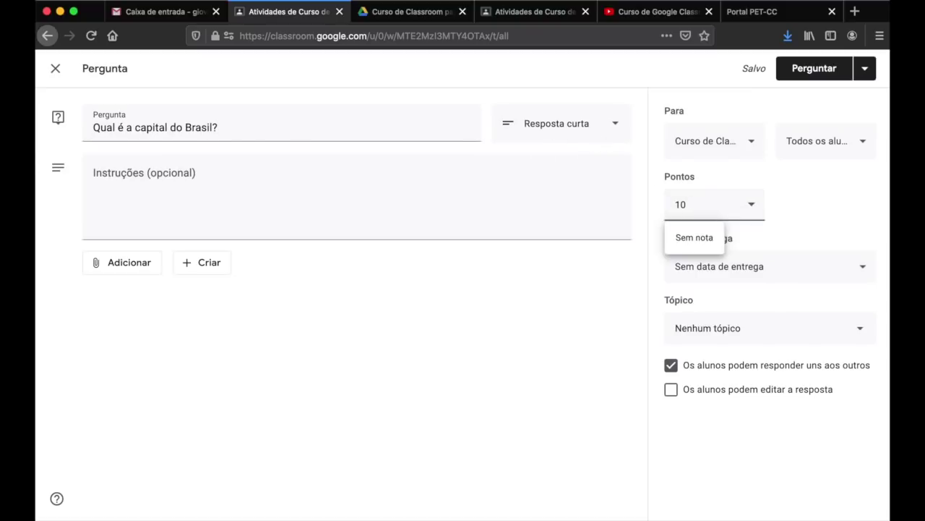
pyautogui.click(806, 221)
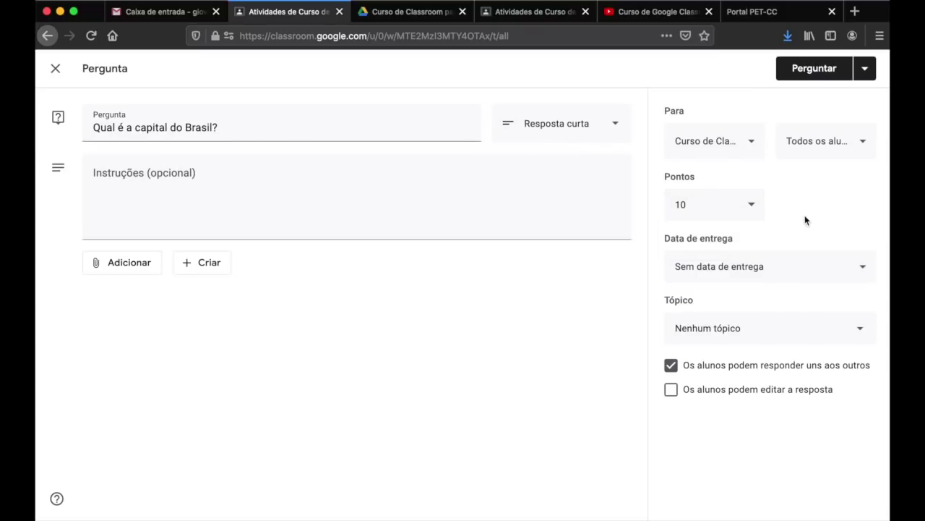
pyautogui.click(836, 264)
pyautogui.click(801, 319)
pyautogui.click(733, 403)
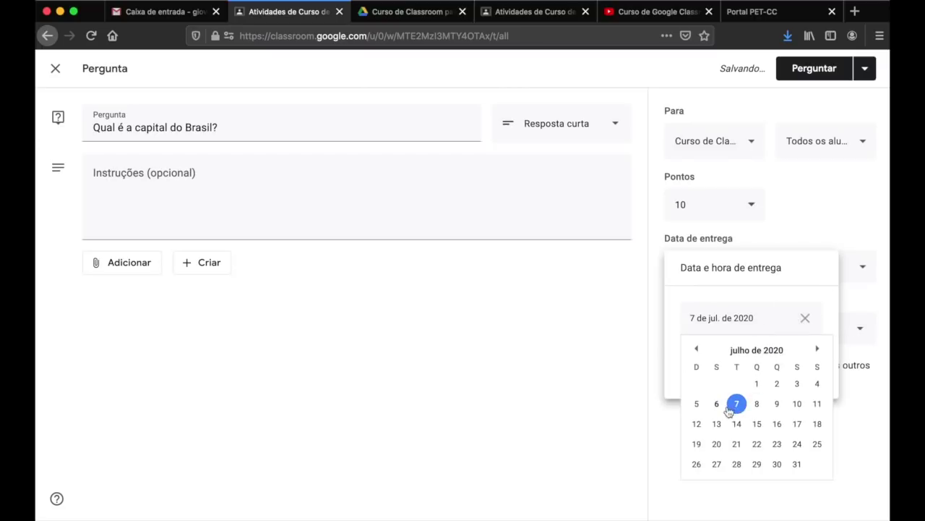
pyautogui.click(767, 372)
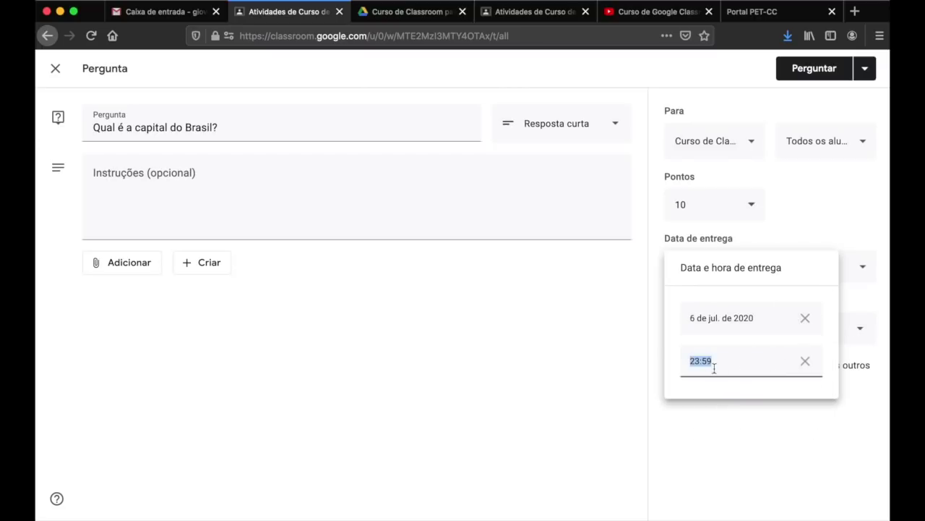
pyautogui.click(756, 430)
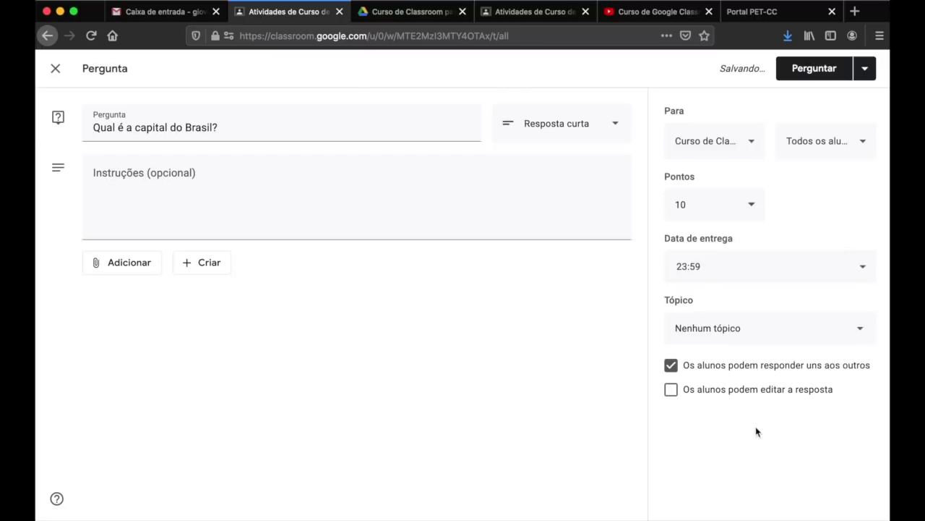
# - File it under Módulo 1: Introdução, stop students replying to each other, and post it
pyautogui.click(854, 334)
pyautogui.click(736, 389)
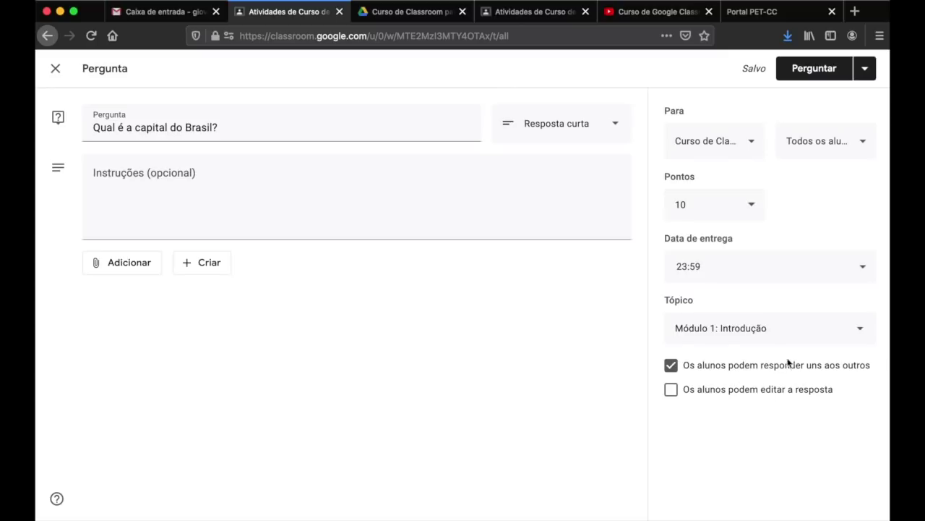
pyautogui.click(673, 390)
pyautogui.click(673, 392)
pyautogui.click(673, 390)
pyautogui.click(672, 370)
pyautogui.click(817, 76)
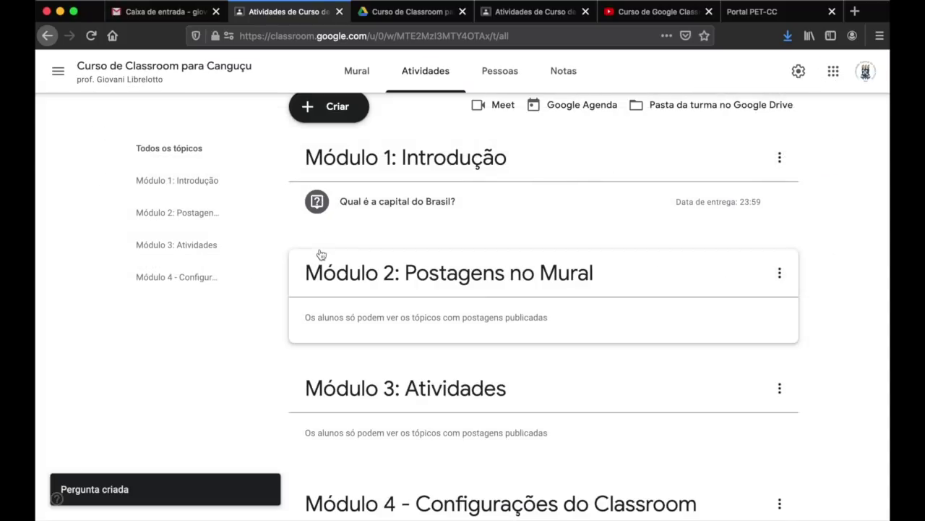
pyautogui.scroll(-3, 319, 248)
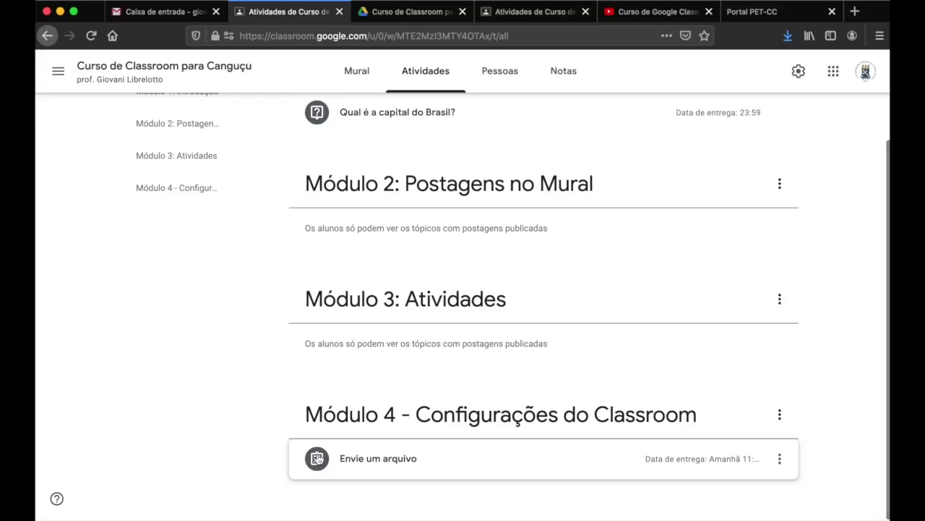
pyautogui.scroll(2, 300, 211)
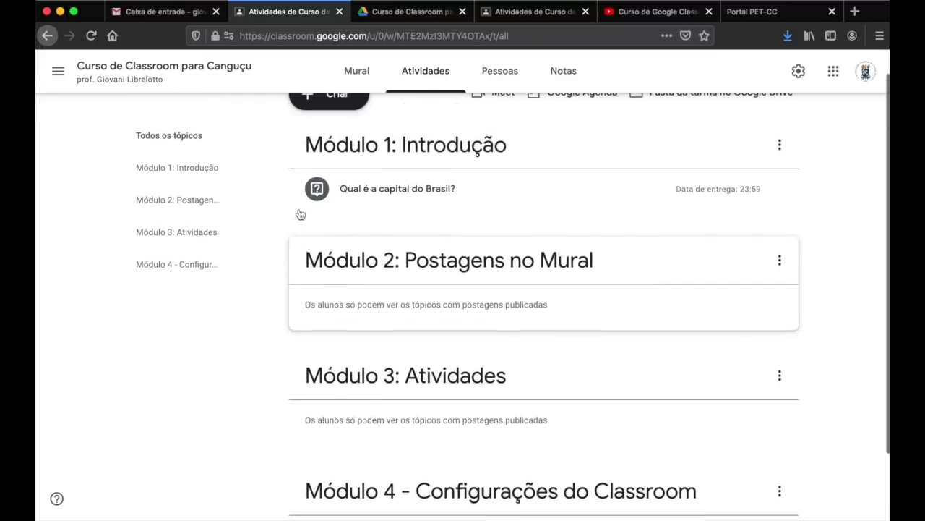
pyautogui.click(507, 12)
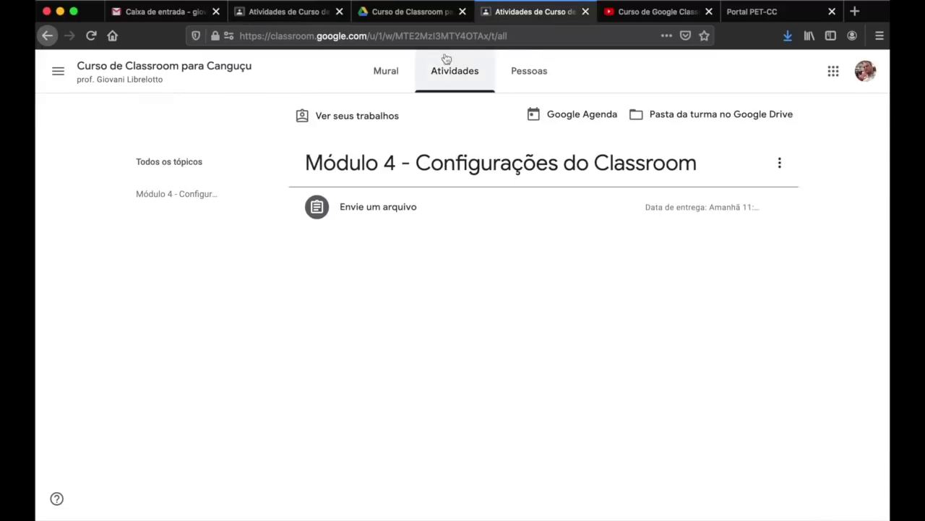
pyautogui.click(91, 35)
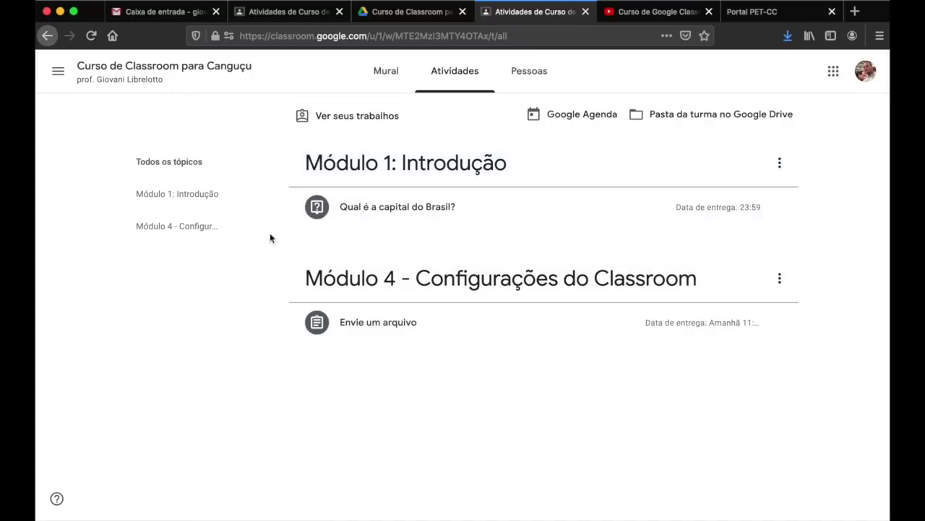
# - From the teacher view, start a multiple-choice question 'Qual é a capital do Brasil?'
pyautogui.click(280, 15)
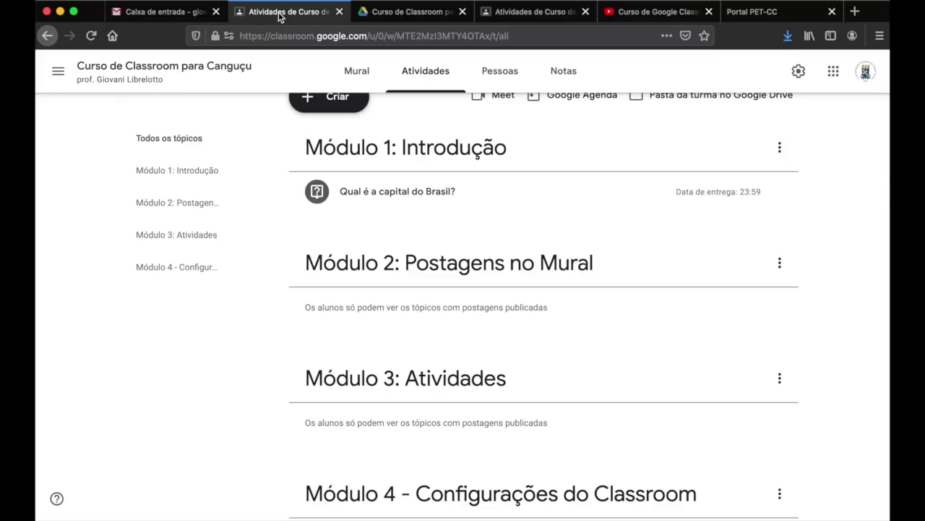
pyautogui.click(323, 95)
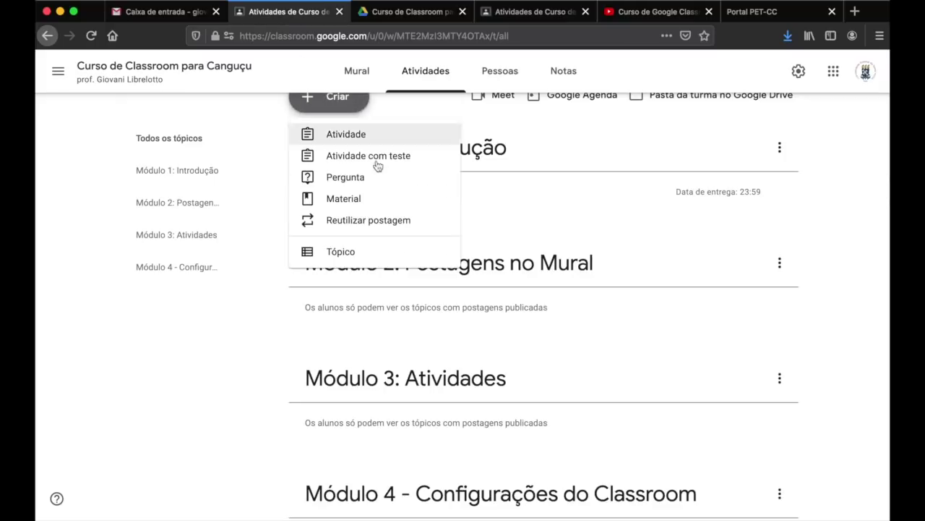
pyautogui.click(384, 181)
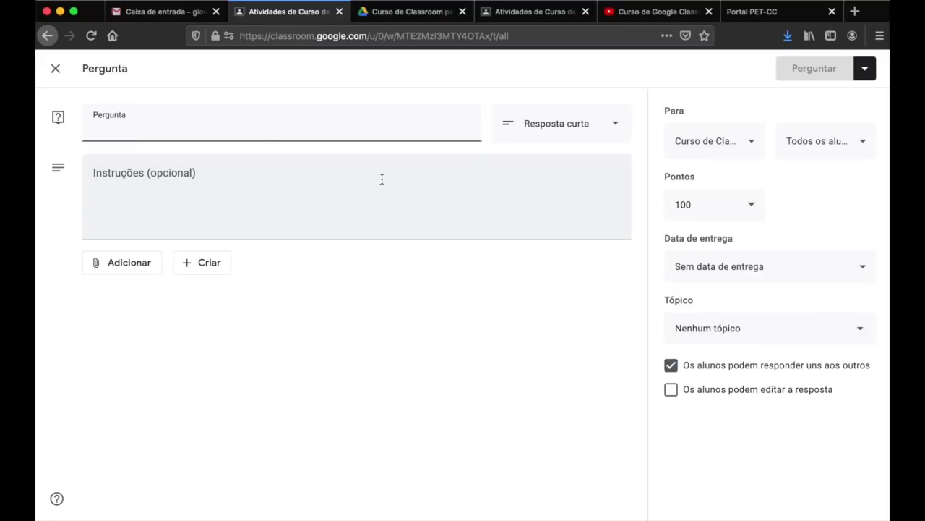
pyautogui.write('Qual é a capital do Brasil?')
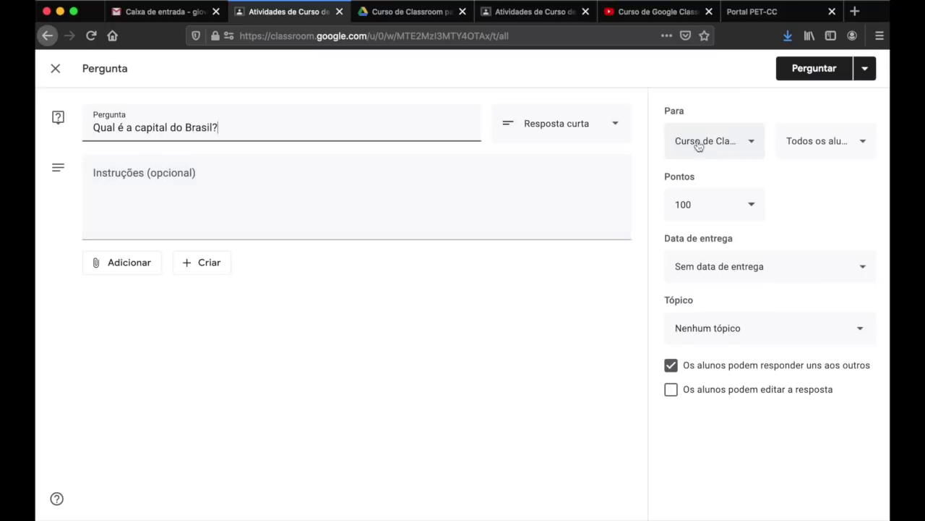
pyautogui.click(603, 122)
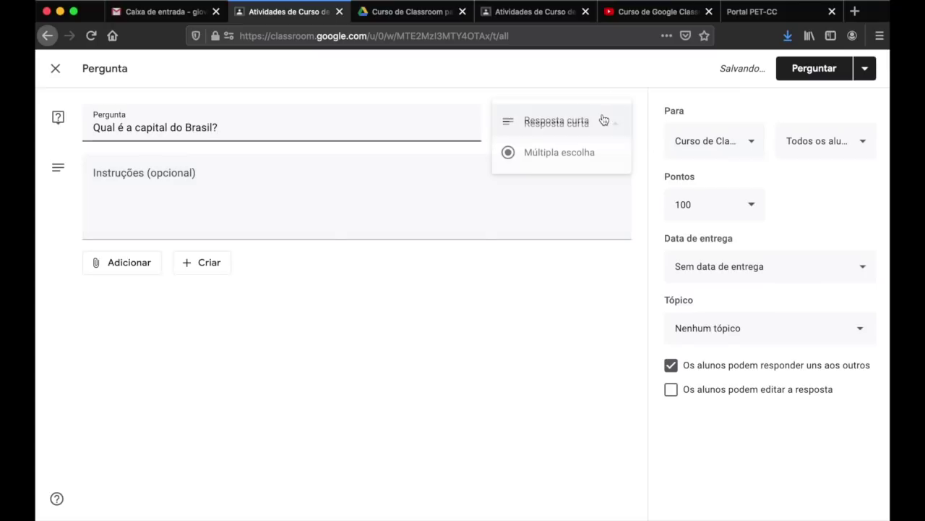
pyautogui.click(571, 152)
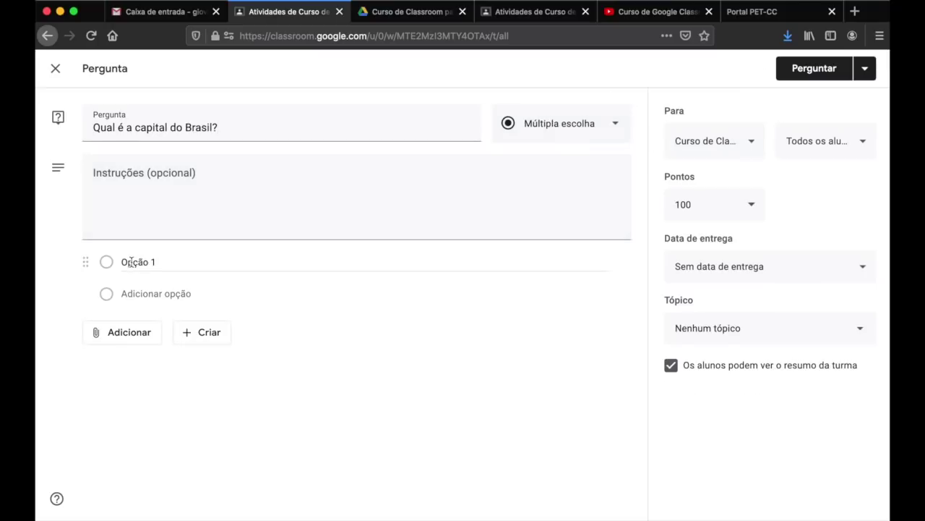
# - Add the answer options São Paulo, Brasília and Rio de Janeiro
pyautogui.click(130, 262)
pyautogui.write('São Paulo')
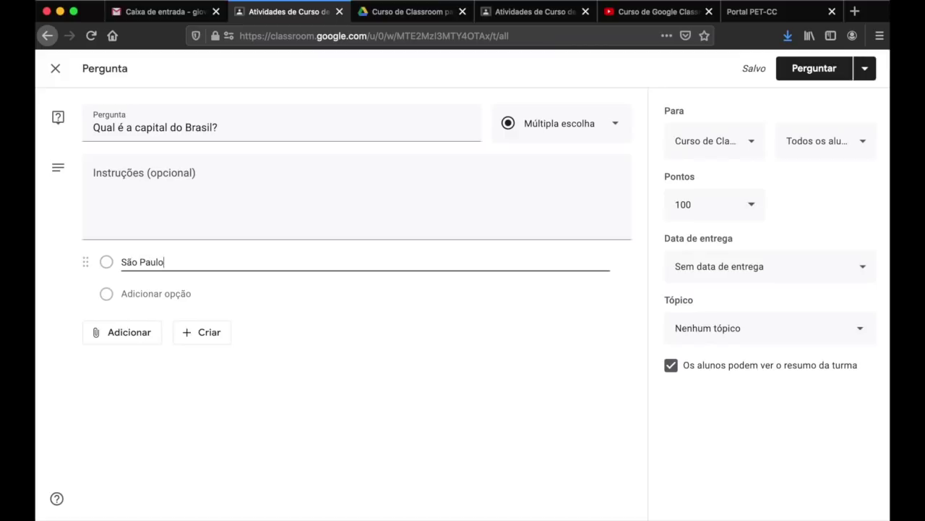
pyautogui.press('Return')
pyautogui.write('Brasília')
pyautogui.press('Return')
pyautogui.write('Rio de Janeiro')
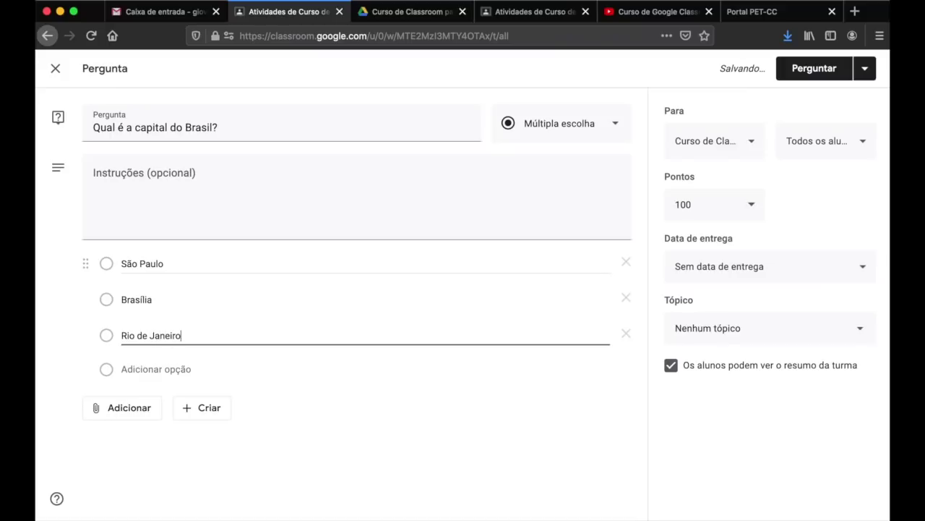
# - Adjust the point value and set the due date to 6 July 2020 at 23:59
pyautogui.click(699, 203)
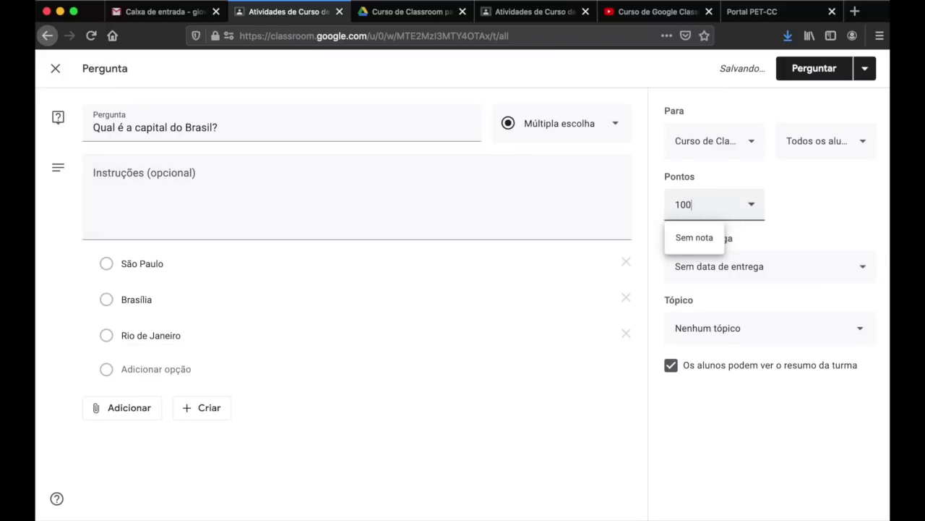
pyautogui.click(804, 226)
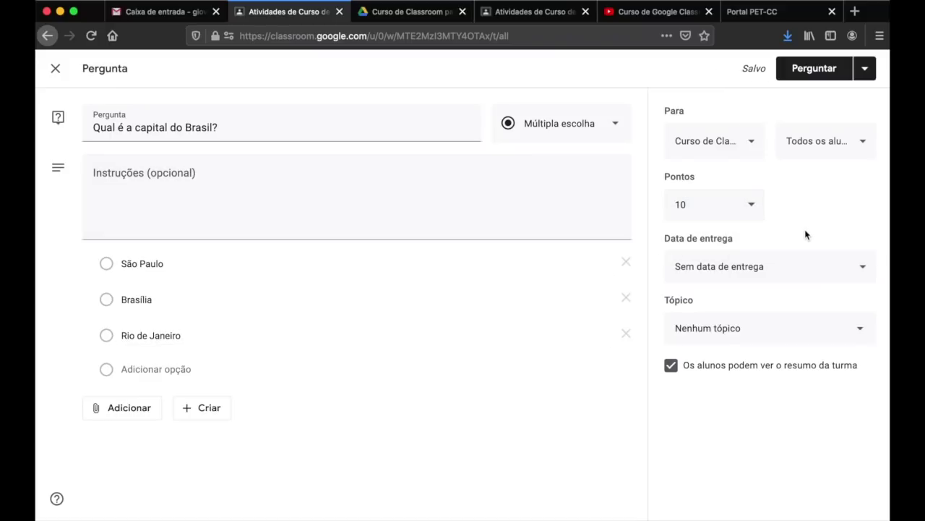
pyautogui.click(855, 268)
pyautogui.click(785, 320)
pyautogui.click(716, 402)
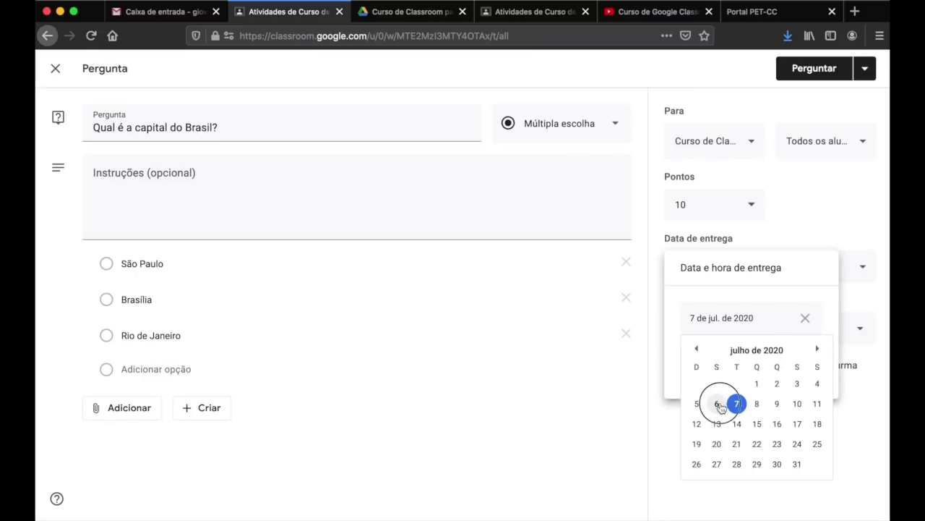
pyautogui.click(731, 417)
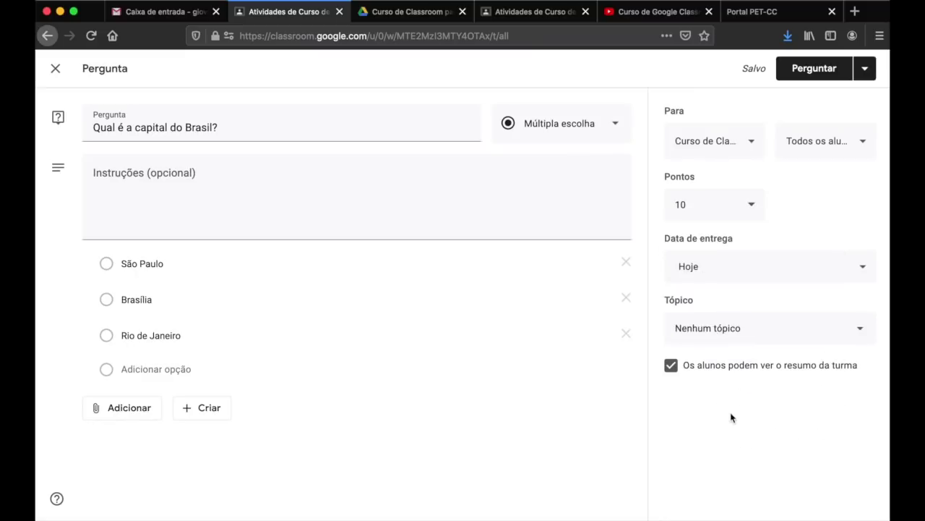
pyautogui.click(799, 266)
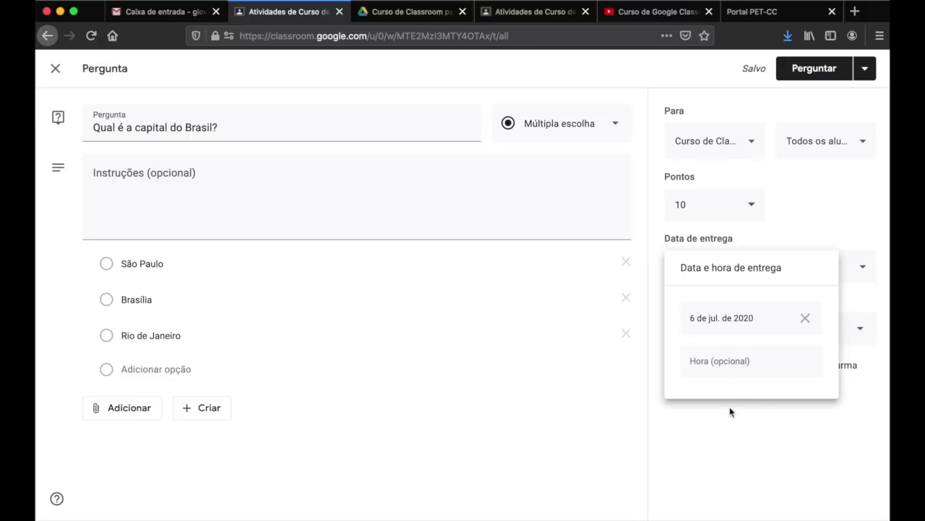
pyautogui.click(747, 358)
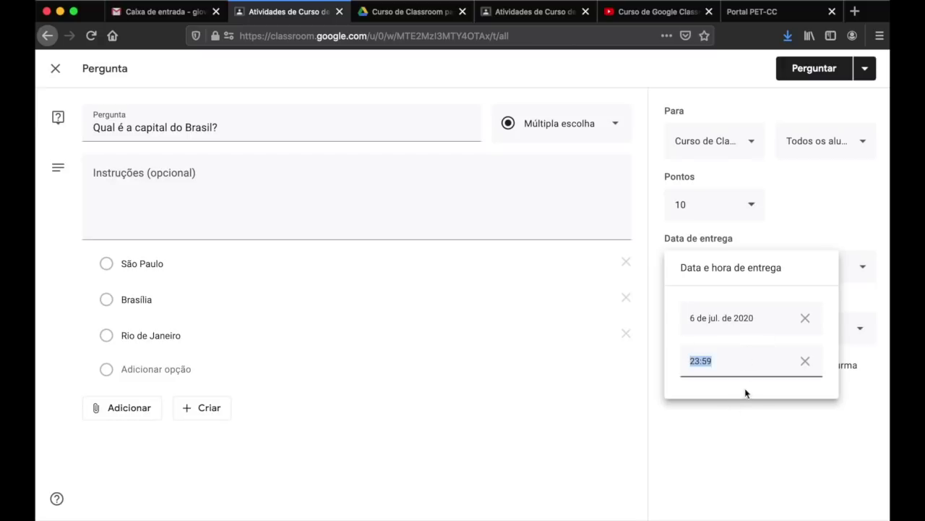
pyautogui.click(744, 360)
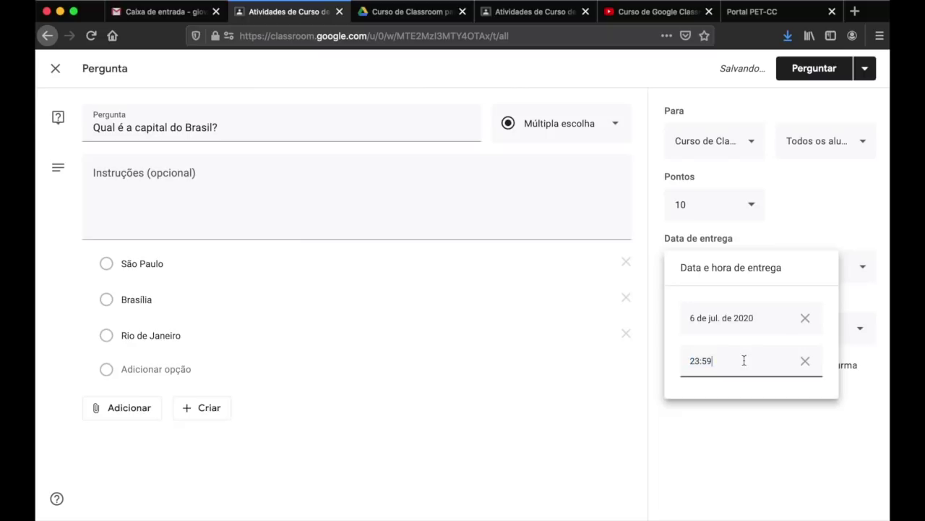
pyautogui.click(739, 418)
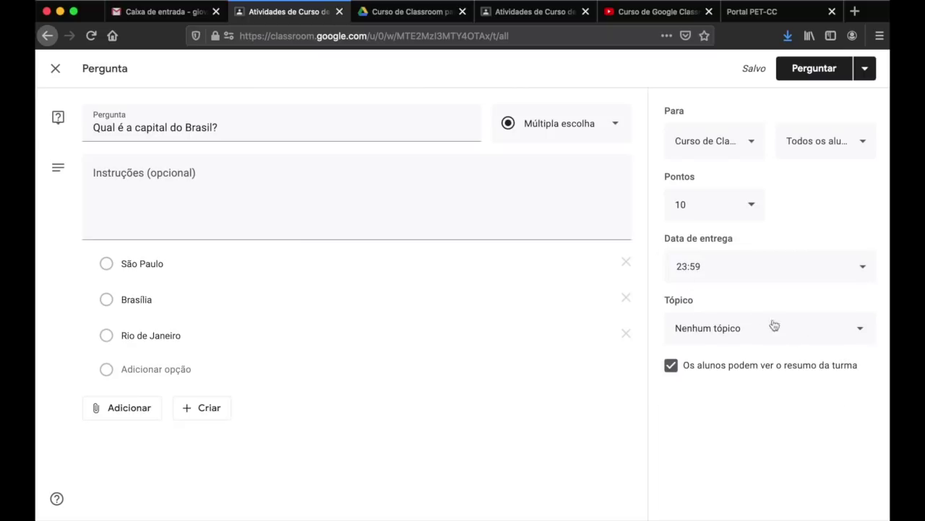
# - File it under Módulo 2: Postagens no Mural, post it, and switch to the student view
pyautogui.click(813, 335)
pyautogui.click(753, 427)
pyautogui.click(811, 72)
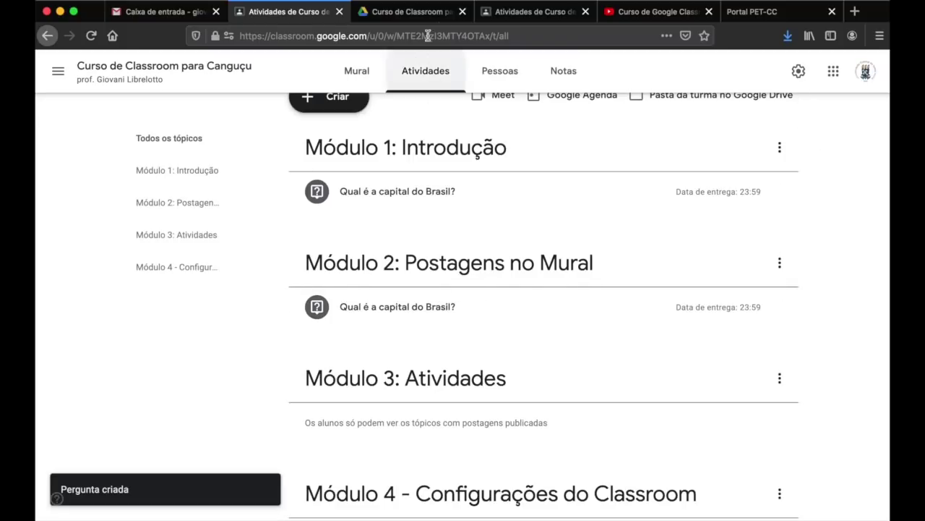
pyautogui.click(514, 12)
# - Reload the student view, then go back to the teacher's Atividades page and bring up the Criar menu
pyautogui.click(91, 36)
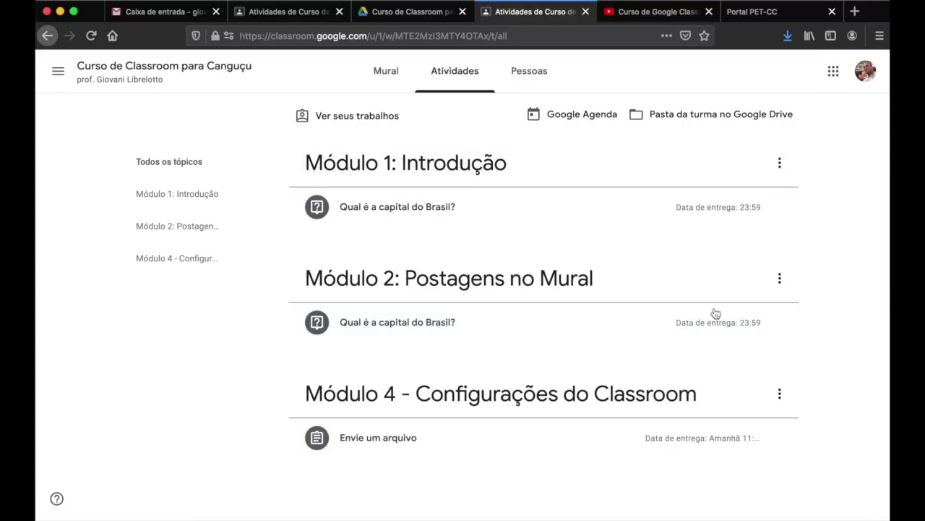
pyautogui.click(280, 14)
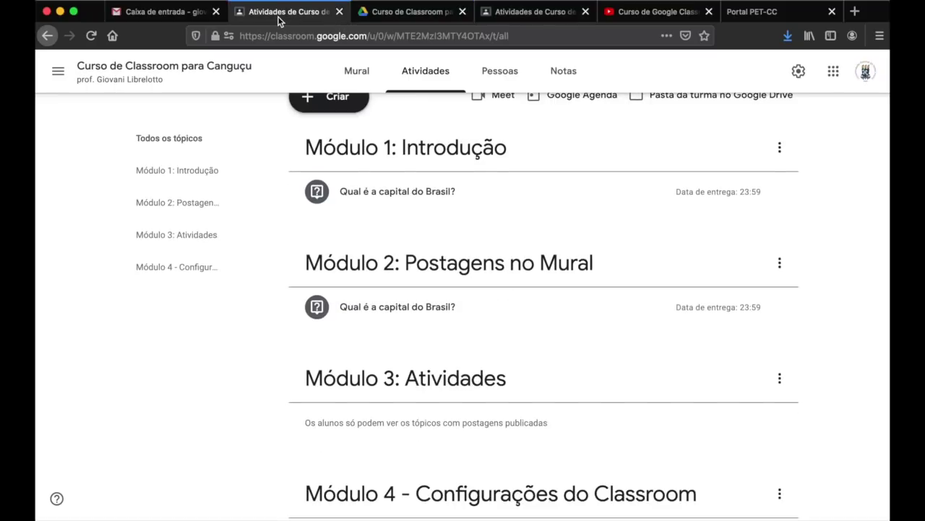
pyautogui.click(334, 107)
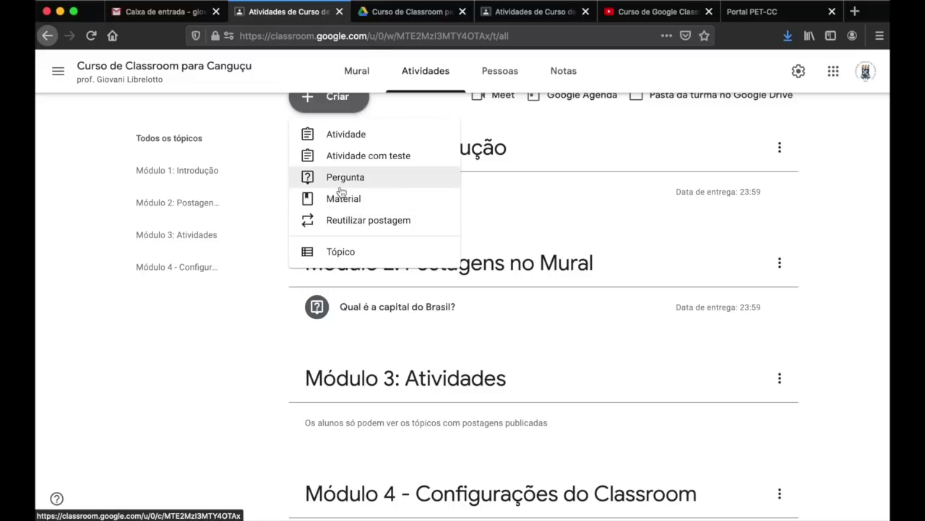
pyautogui.scroll(1, 272, 202)
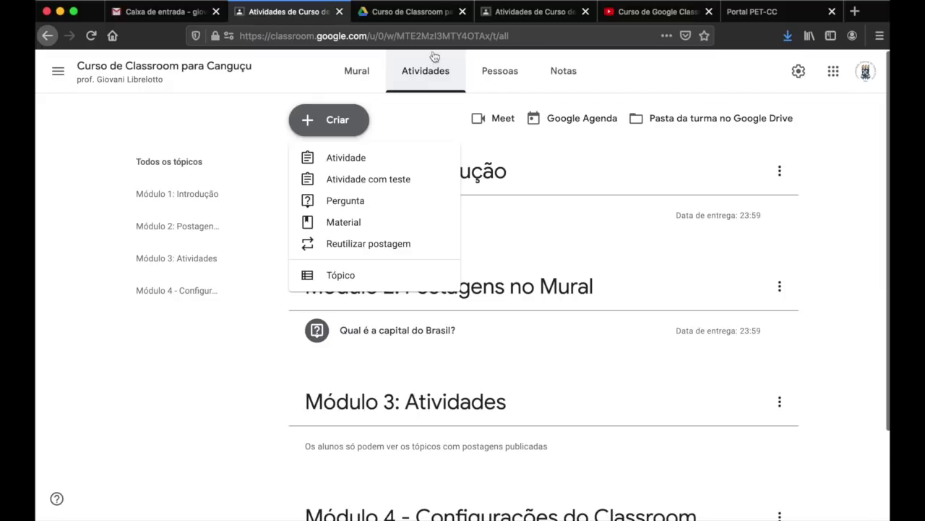
# - Start a Material post under Módulo 3: Atividades titled 'Material didático: ementa da disciplina'
pyautogui.click(338, 229)
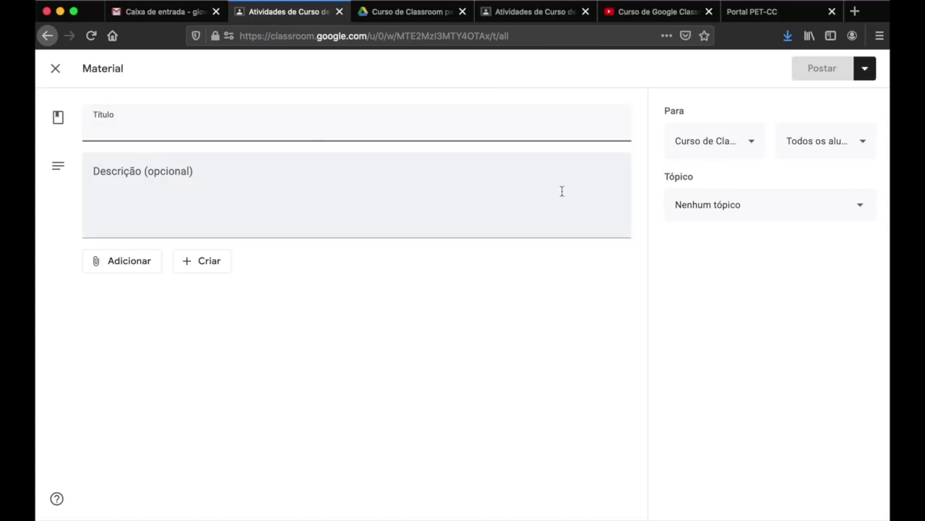
pyautogui.click(725, 210)
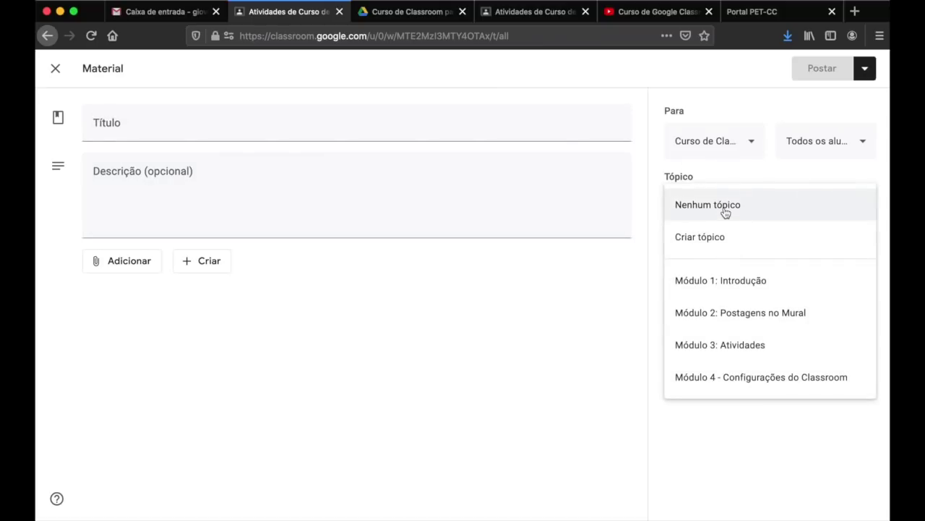
pyautogui.click(736, 342)
pyautogui.click(448, 135)
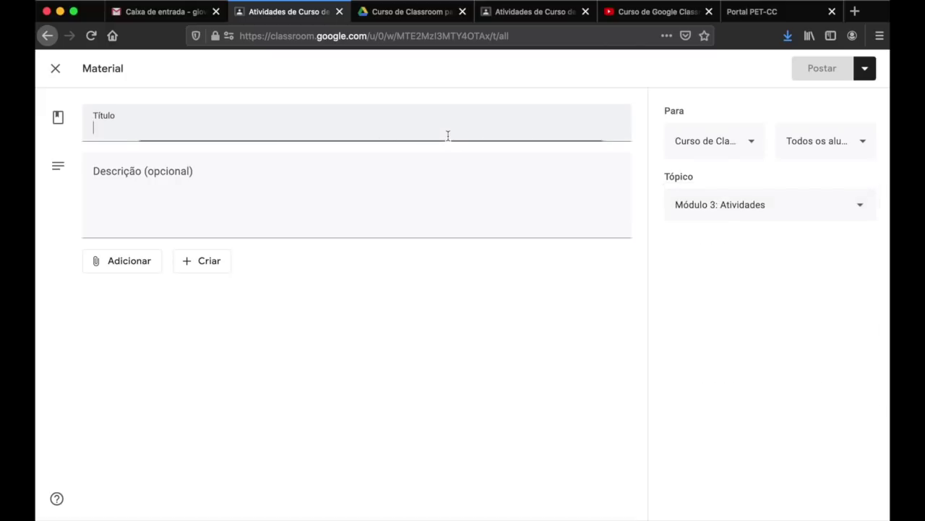
pyautogui.write('Material didático')
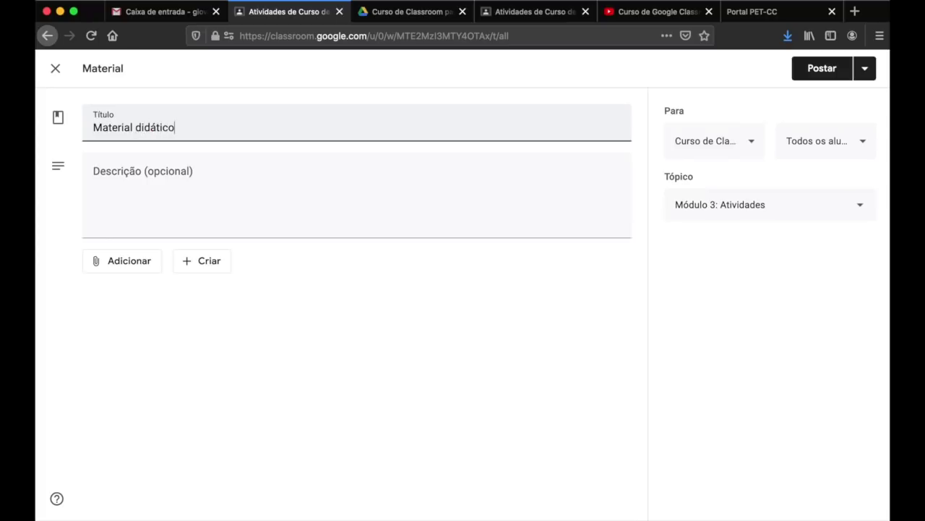
pyautogui.write('ementa da disciplina')
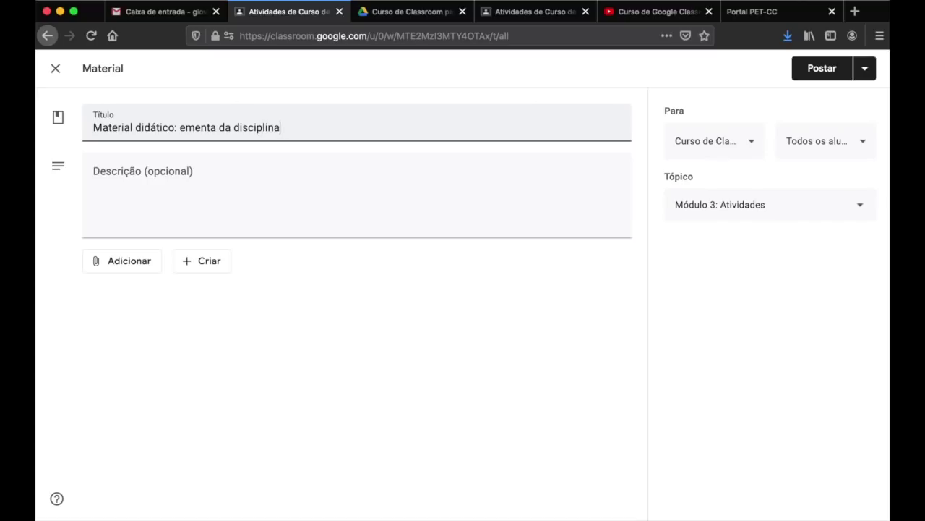
# - Describe it as 'Aqui apresenta-se a ementa da disciplina em um arquivo' PDF and post the material
pyautogui.click(400, 207)
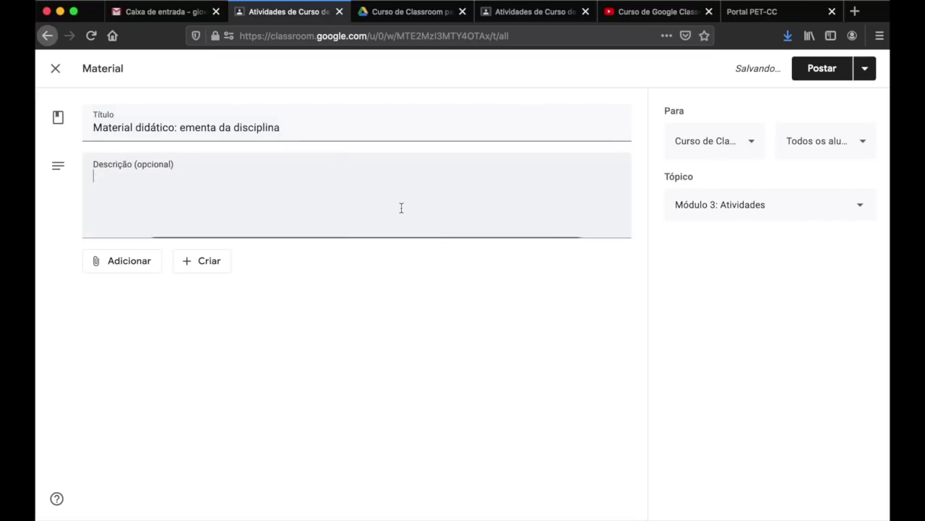
pyautogui.click(132, 263)
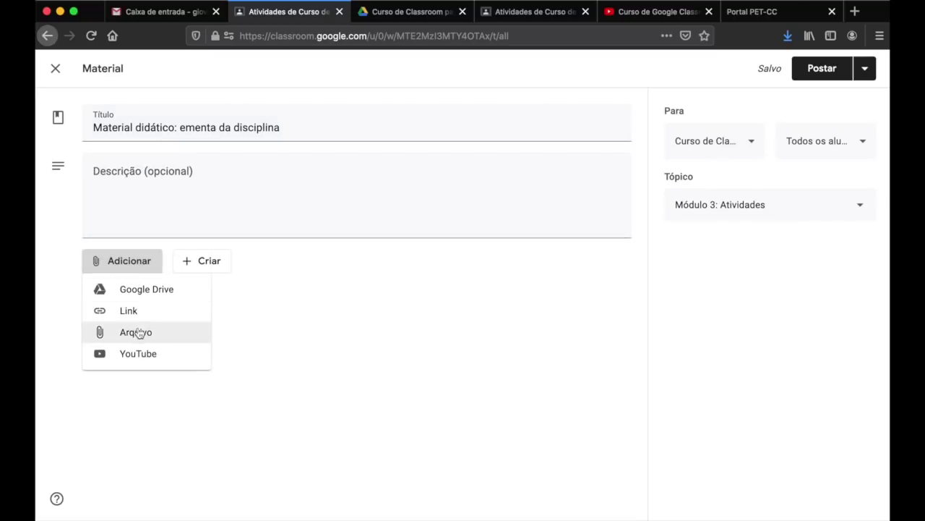
pyautogui.click(392, 353)
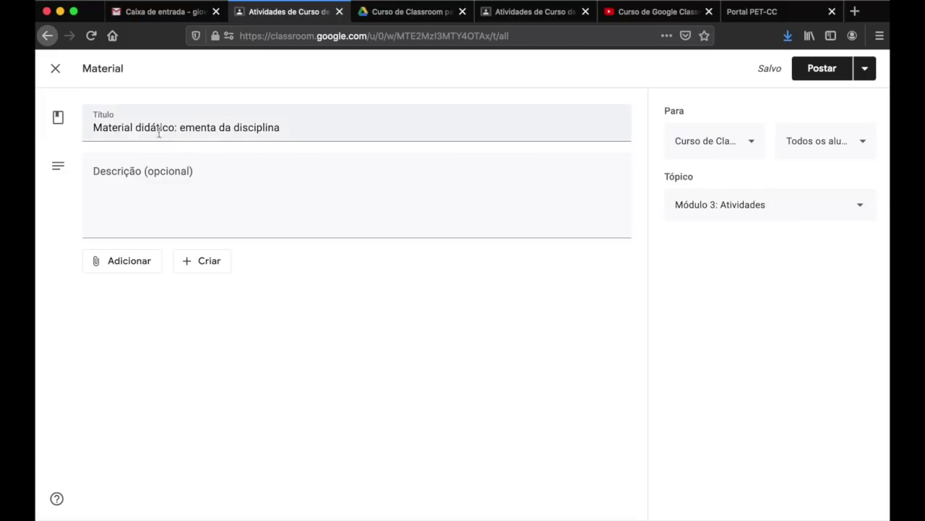
pyautogui.doubleClick(113, 128)
pyautogui.click(117, 161)
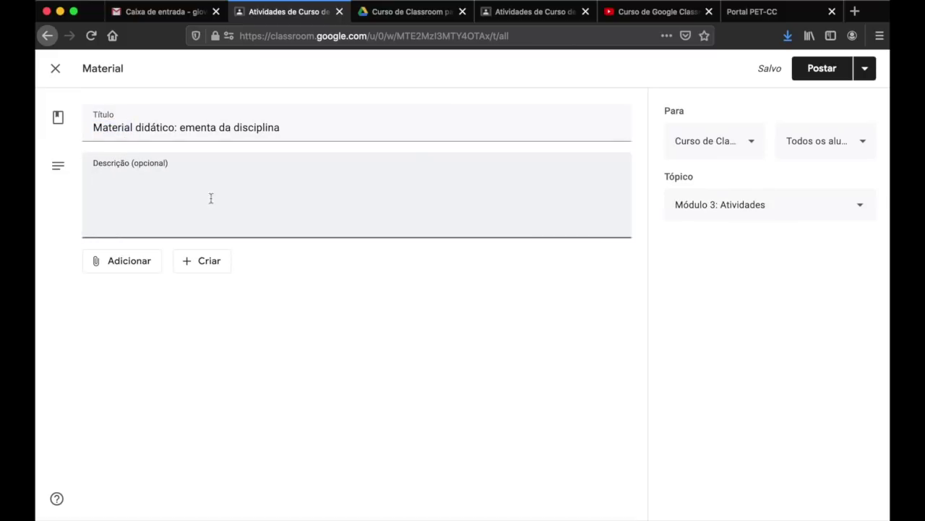
pyautogui.write('Aq')
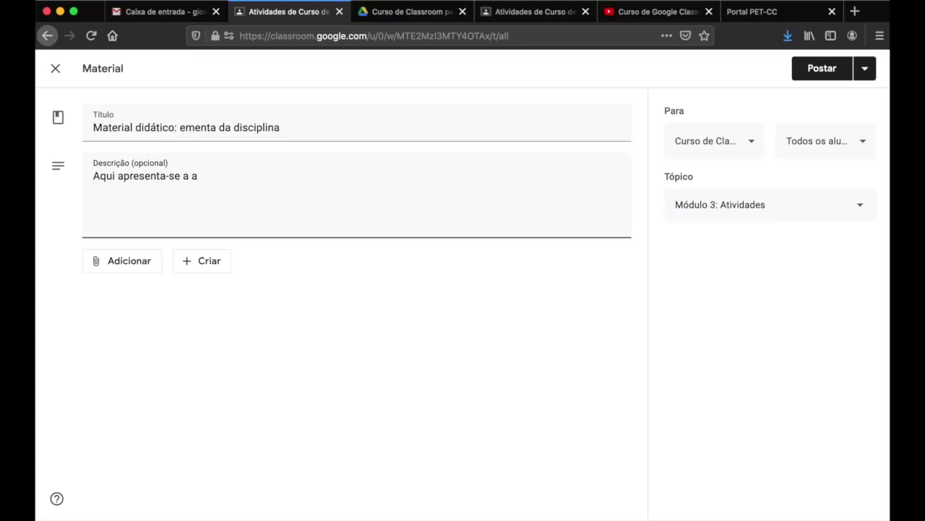
pyautogui.write('ui apresenta-se a ementa da disciplina em um arquivo PDF.')
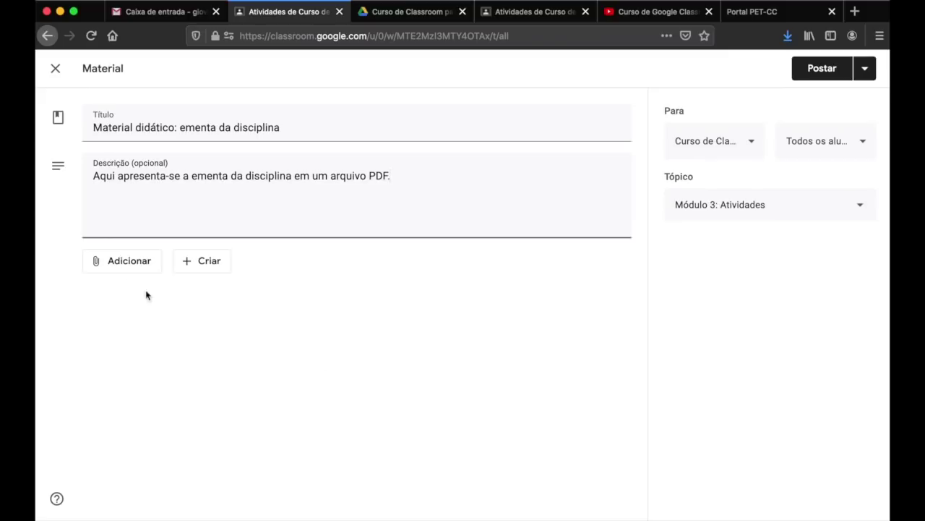
pyautogui.click(123, 268)
pyautogui.click(405, 308)
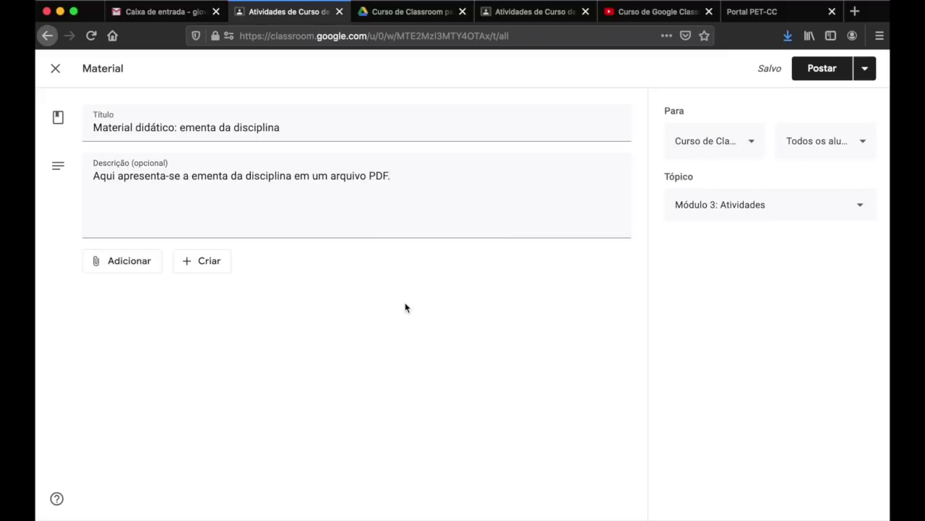
pyautogui.click(811, 69)
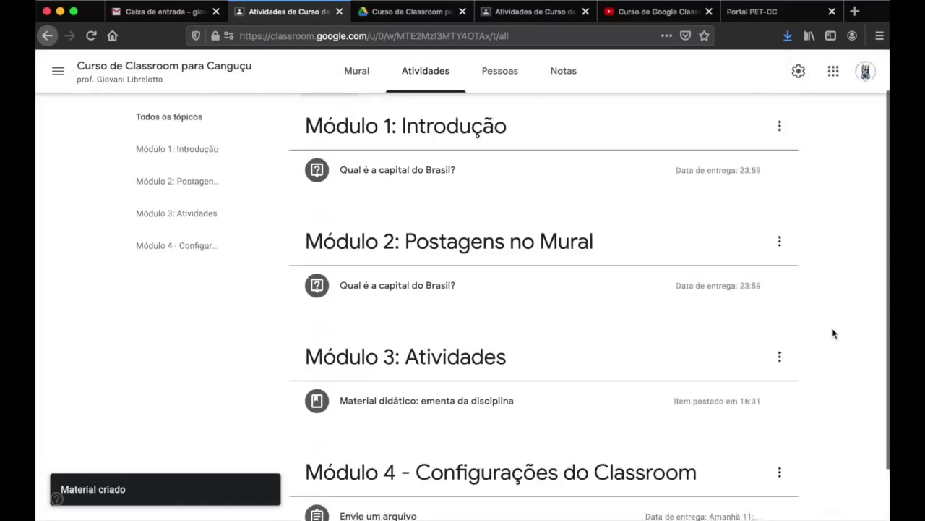
# - Reload the student view to see the new Módulo 3 material, then filter to Módulo 1: Introdução
pyautogui.click(535, 11)
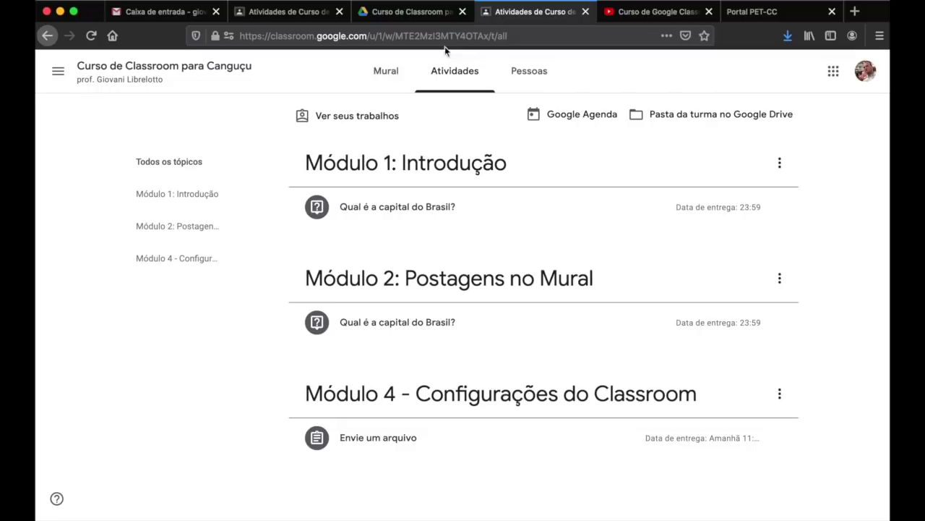
pyautogui.click(89, 42)
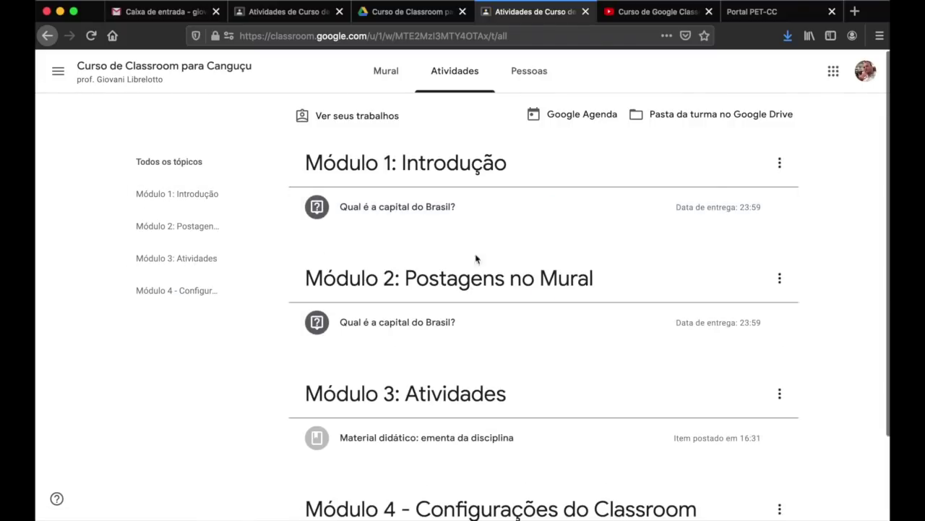
pyautogui.scroll(-2, 403, 251)
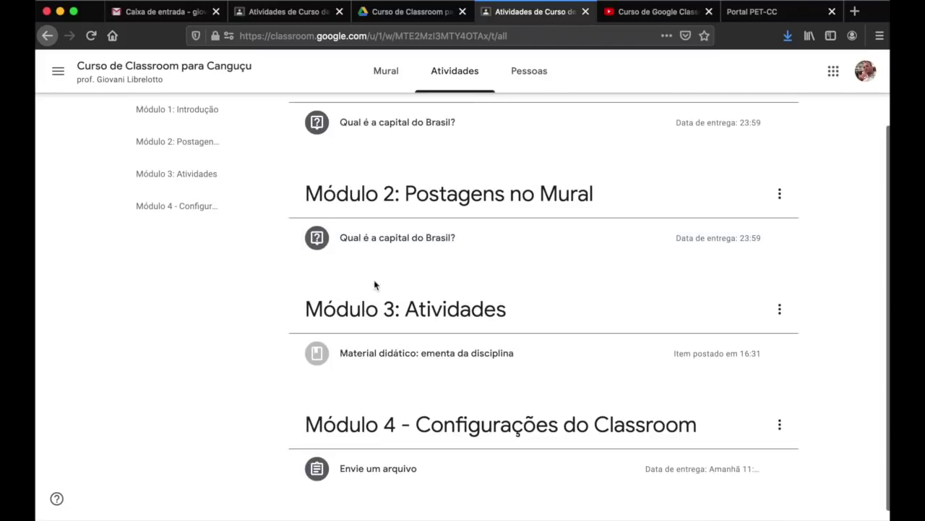
pyautogui.scroll(2, 198, 165)
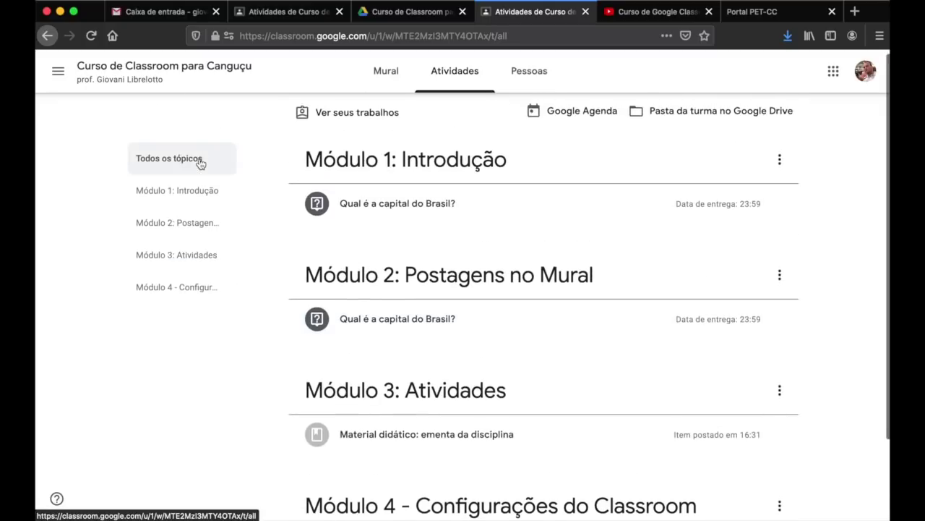
pyautogui.click(182, 190)
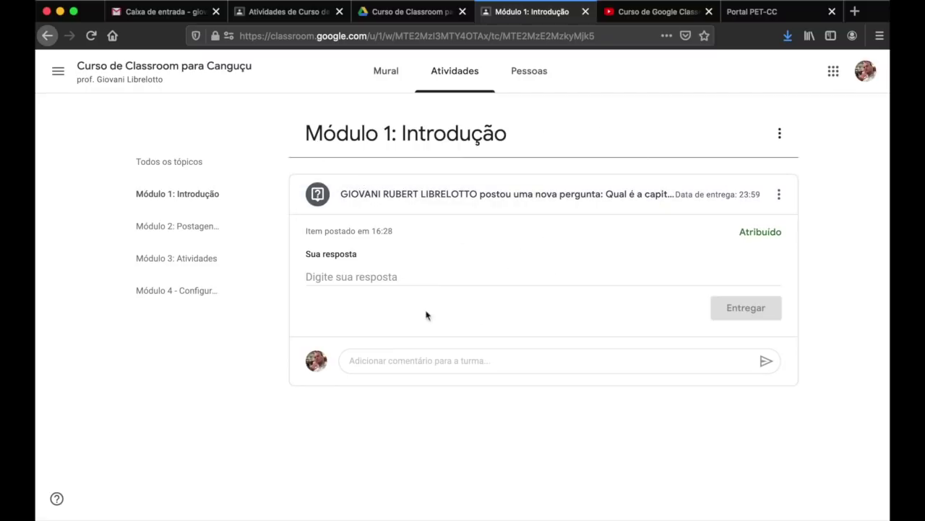
# - As the student, type an answer to the Módulo 1 question and hand it in
pyautogui.click(371, 277)
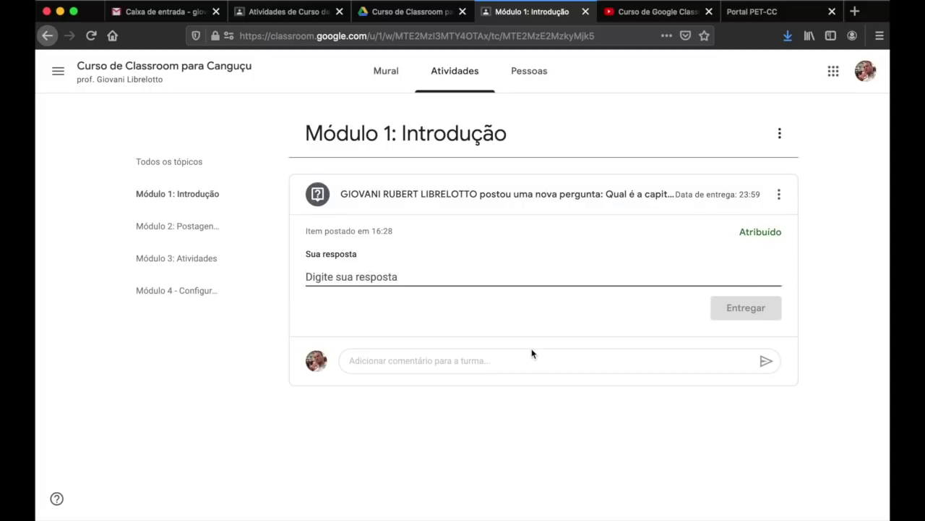
pyautogui.write('S~')
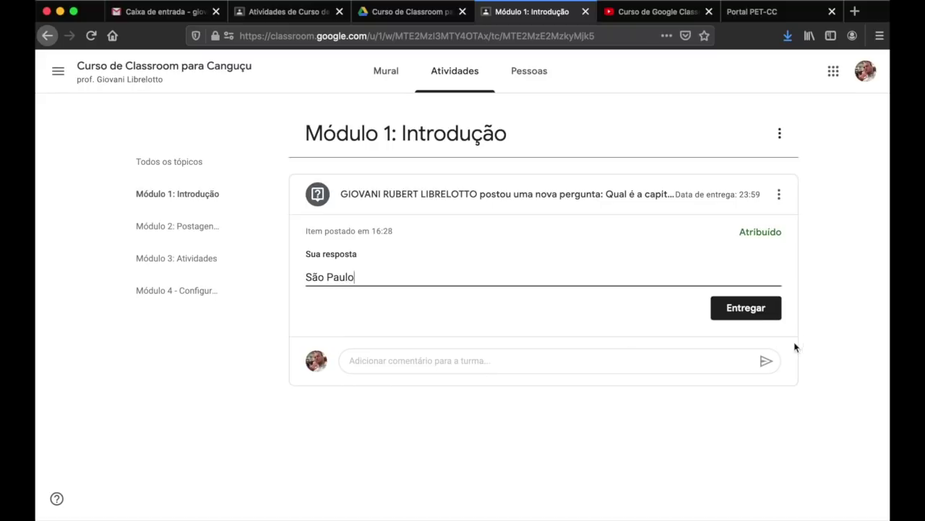
pyautogui.click(770, 312)
pyautogui.click(548, 321)
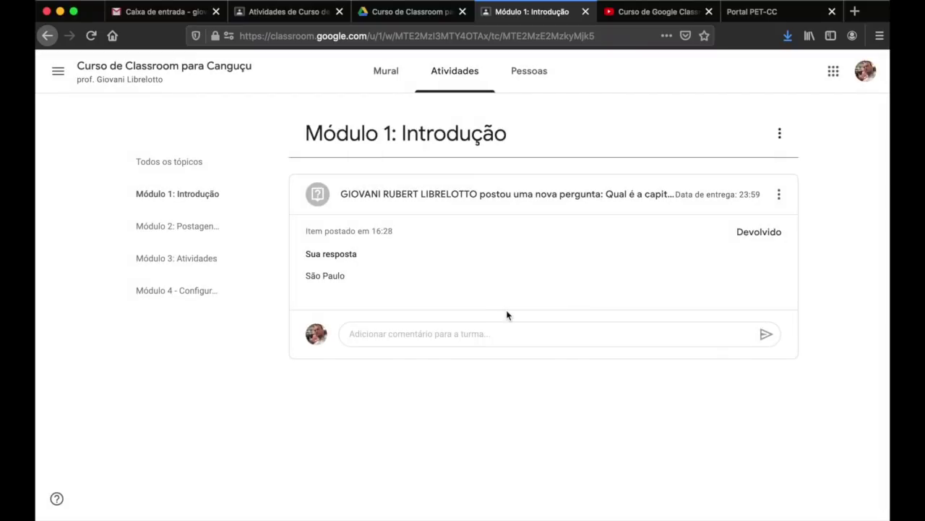
# - Answer the Módulo 2 question with Brasília and confirm the submission
pyautogui.click(186, 241)
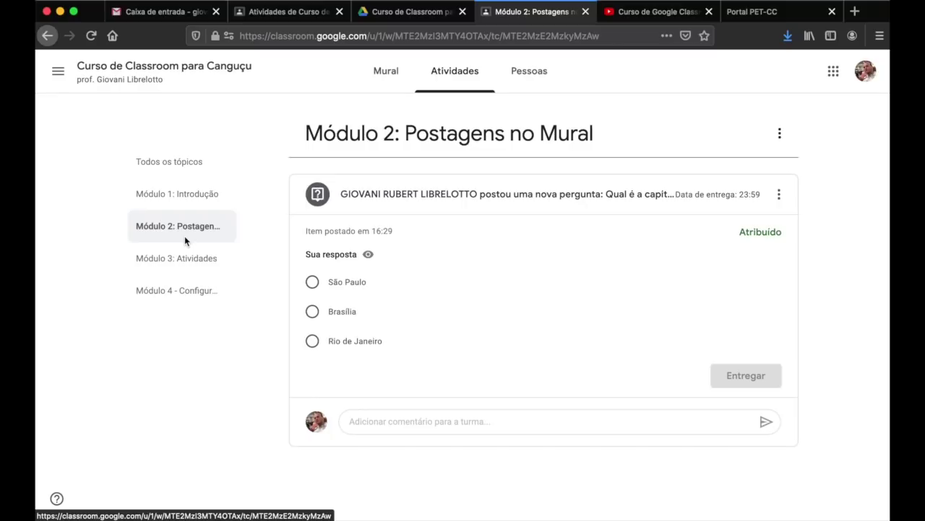
pyautogui.click(311, 318)
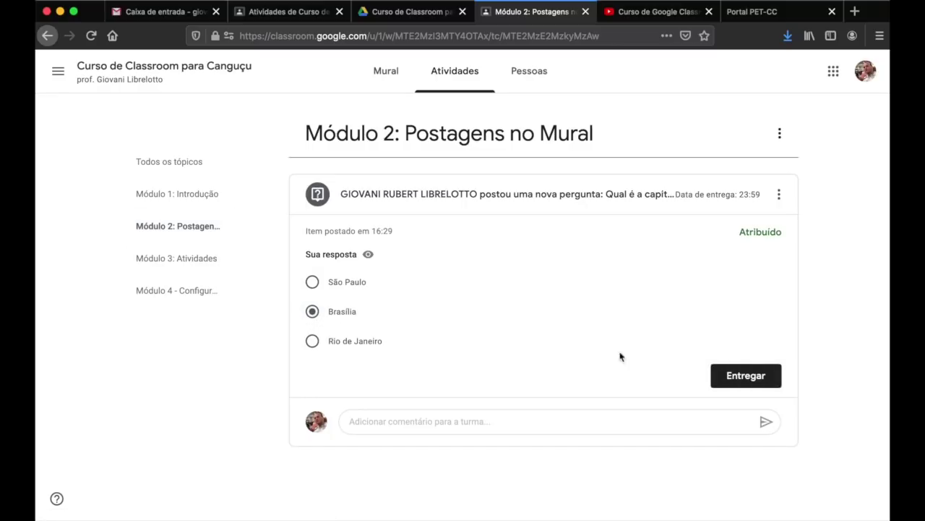
pyautogui.click(760, 376)
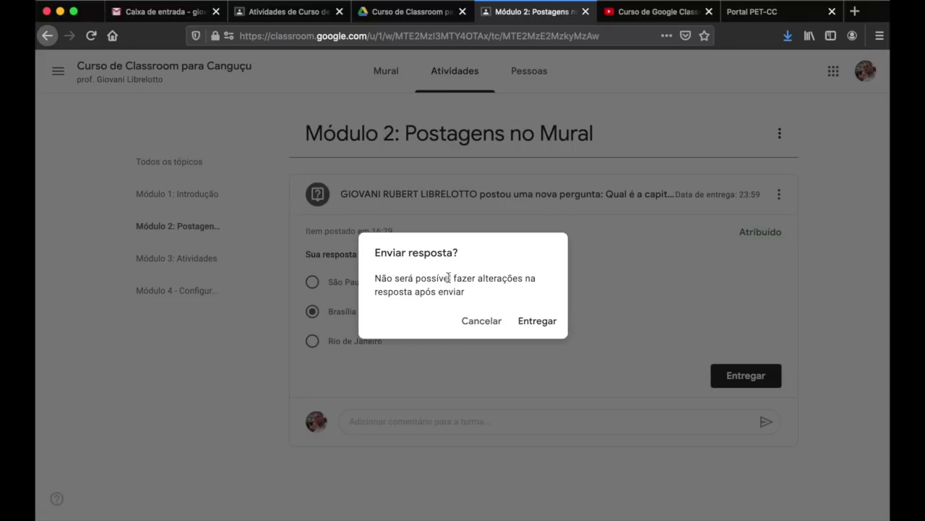
pyautogui.click(538, 320)
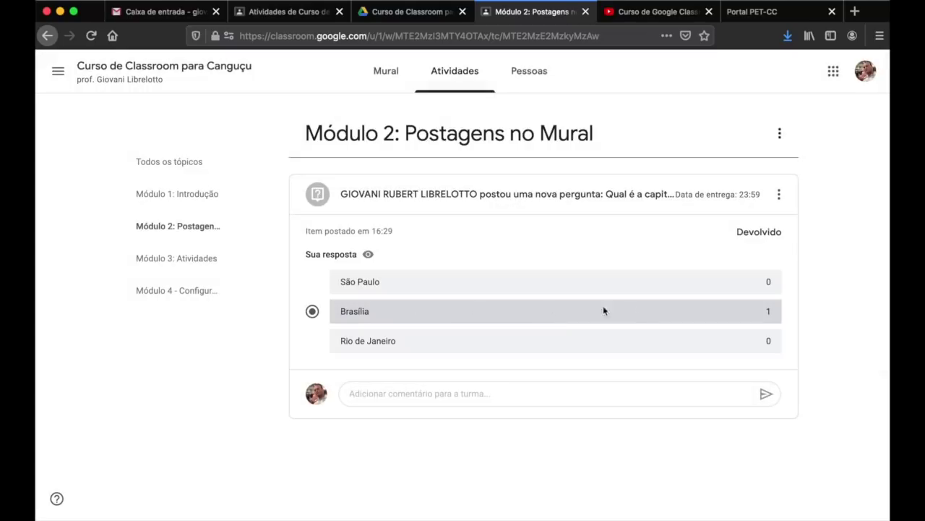
pyautogui.click(192, 260)
# - Browse the Módulo 3 and Módulo 4 items, view the Envie um arquivo activity, and return to Mural
pyautogui.click(192, 289)
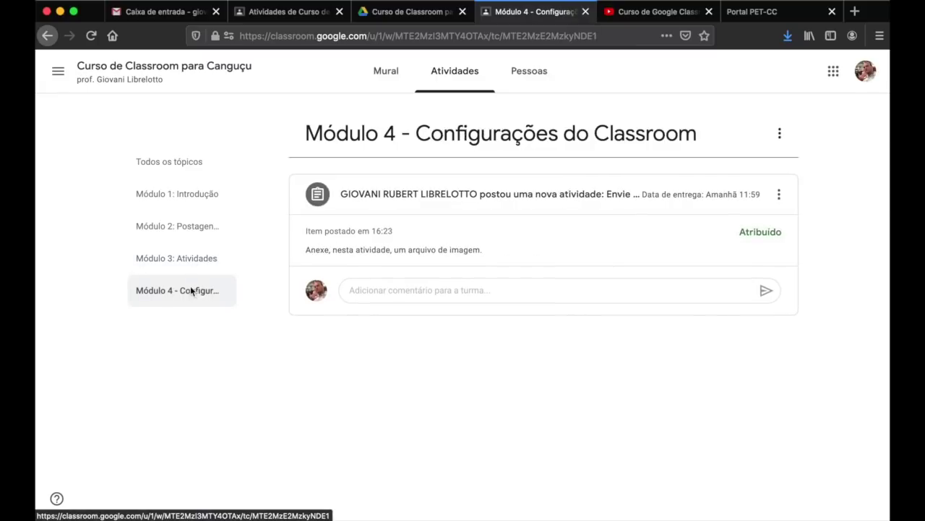
pyautogui.click(201, 254)
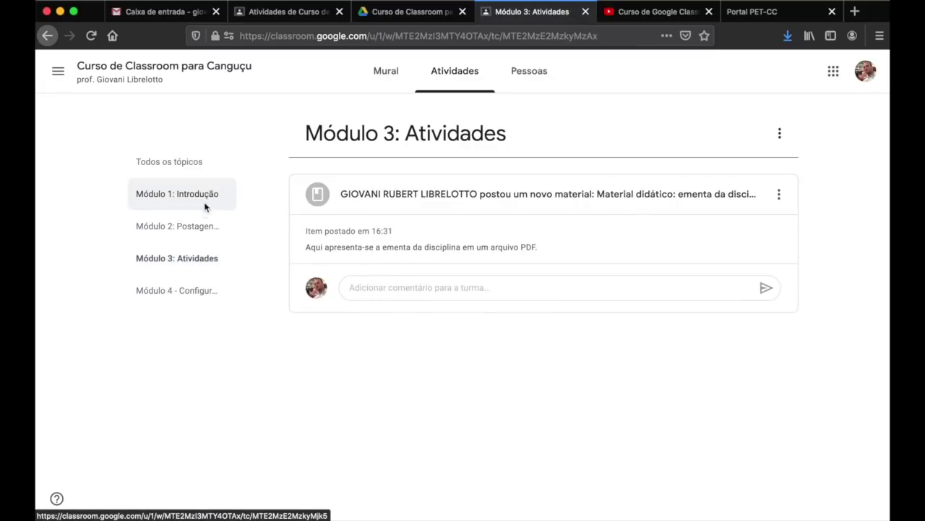
pyautogui.click(193, 295)
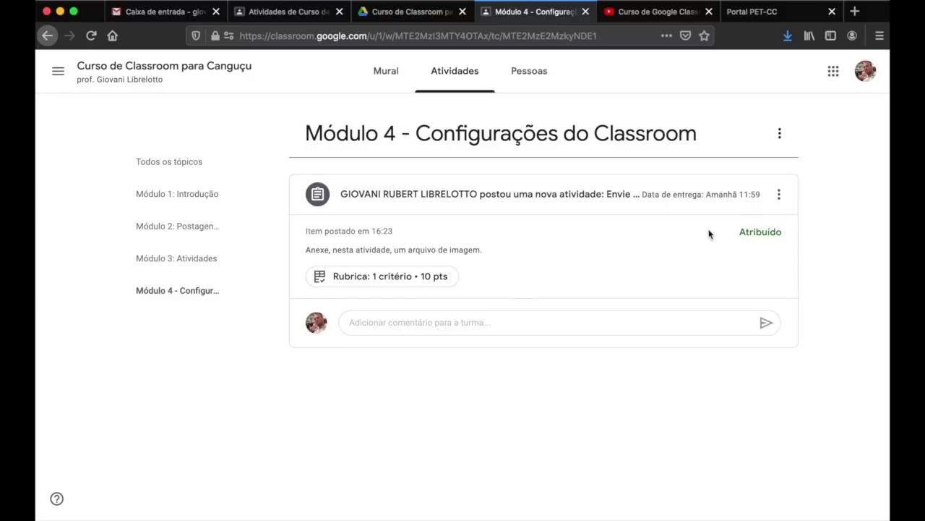
pyautogui.click(556, 198)
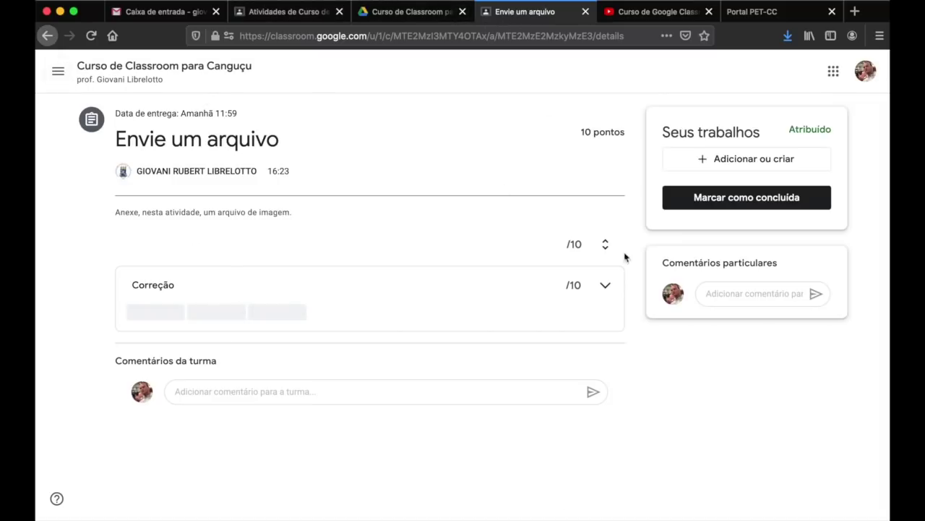
pyautogui.click(127, 73)
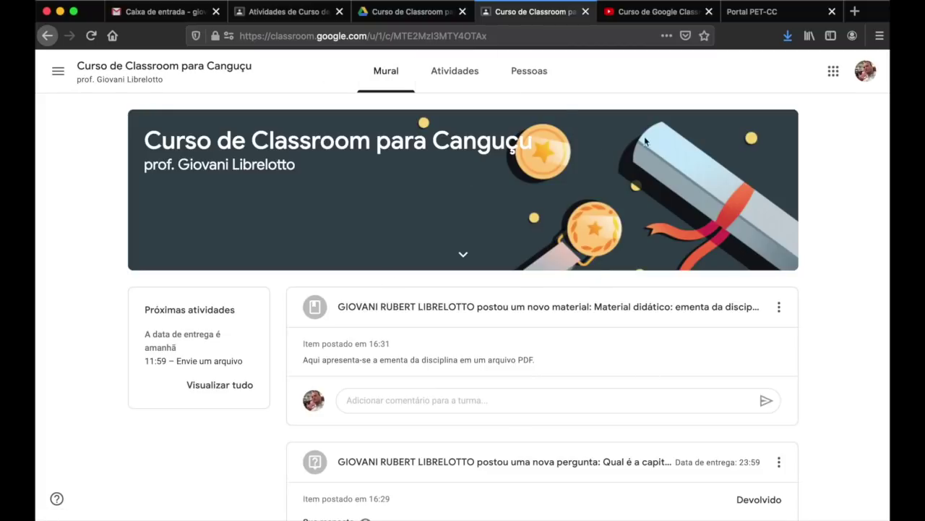
# - Scroll through the student stream and check the syllabus post's options menu without changing anything
pyautogui.scroll(-3, 820, 339)
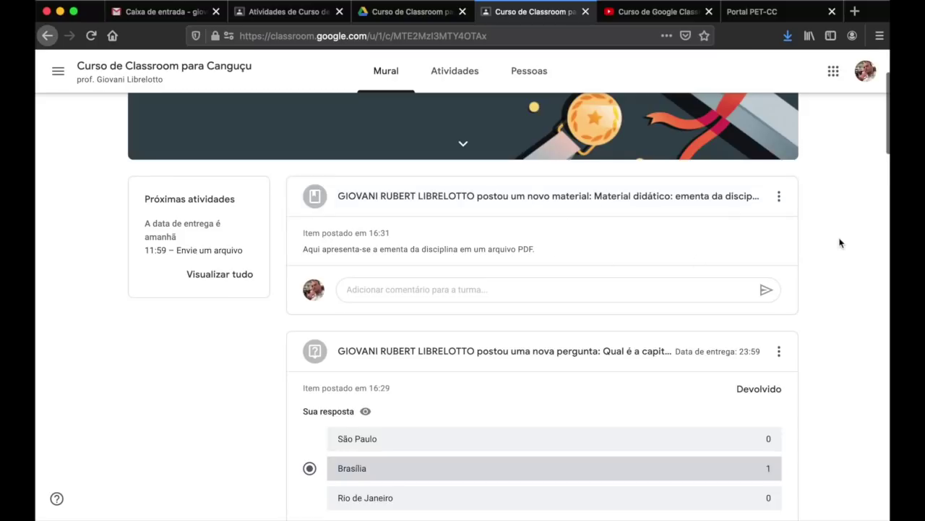
pyautogui.scroll(-10, 840, 243)
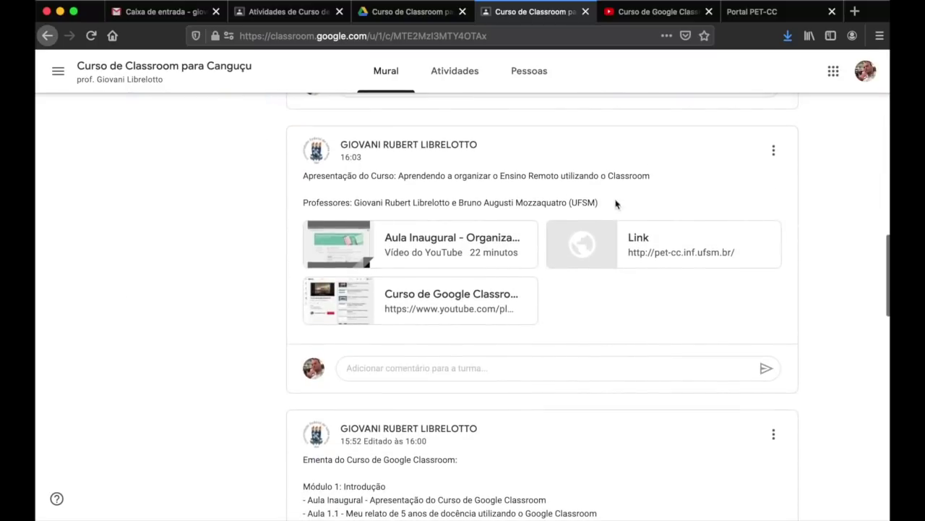
pyautogui.scroll(-1, 833, 203)
pyautogui.scroll(5, 833, 198)
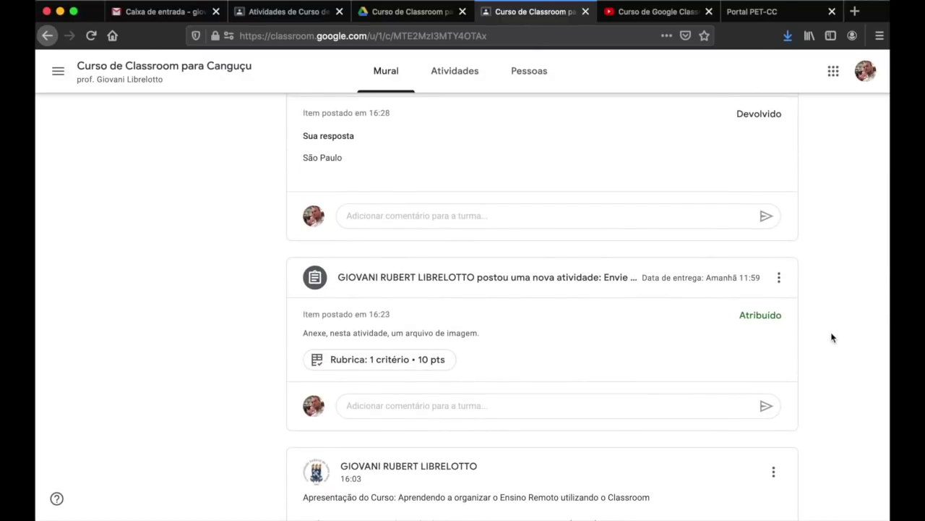
pyautogui.scroll(1, 831, 338)
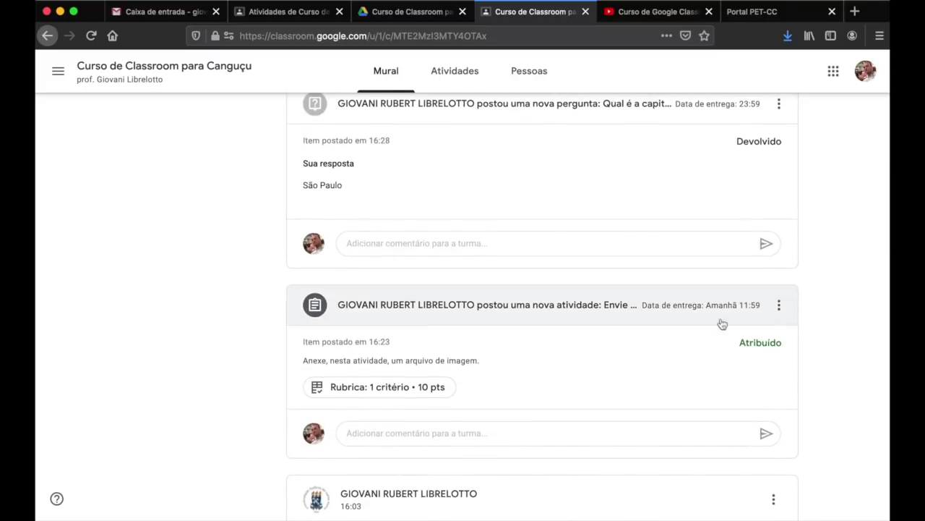
pyautogui.scroll(3, 671, 335)
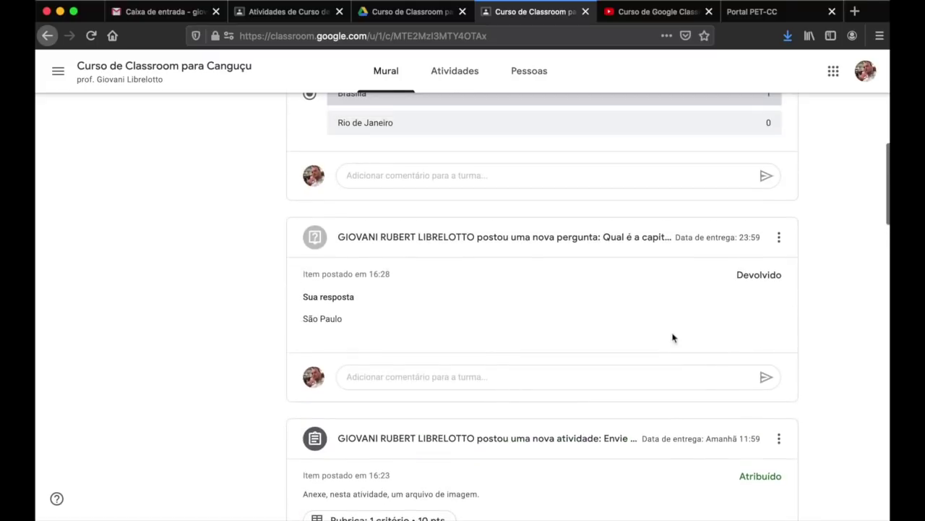
pyautogui.scroll(5, 599, 258)
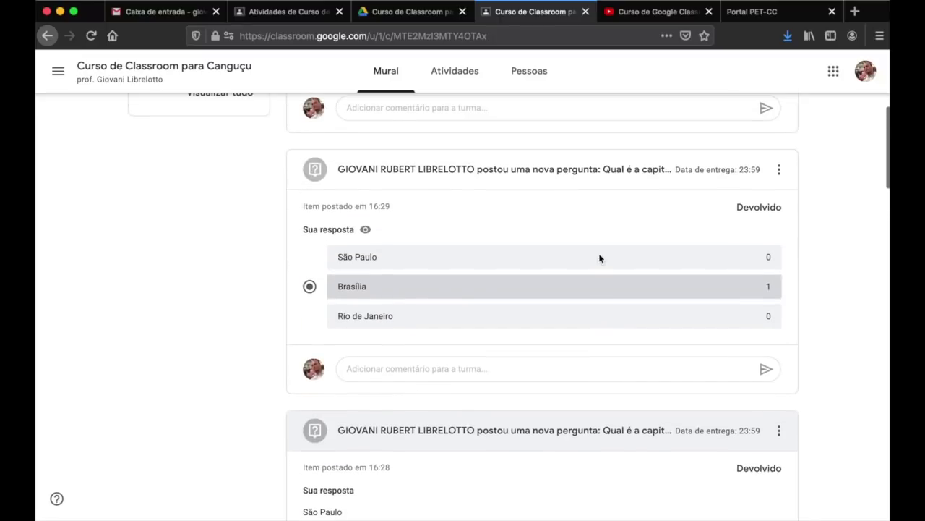
pyautogui.scroll(5, 470, 246)
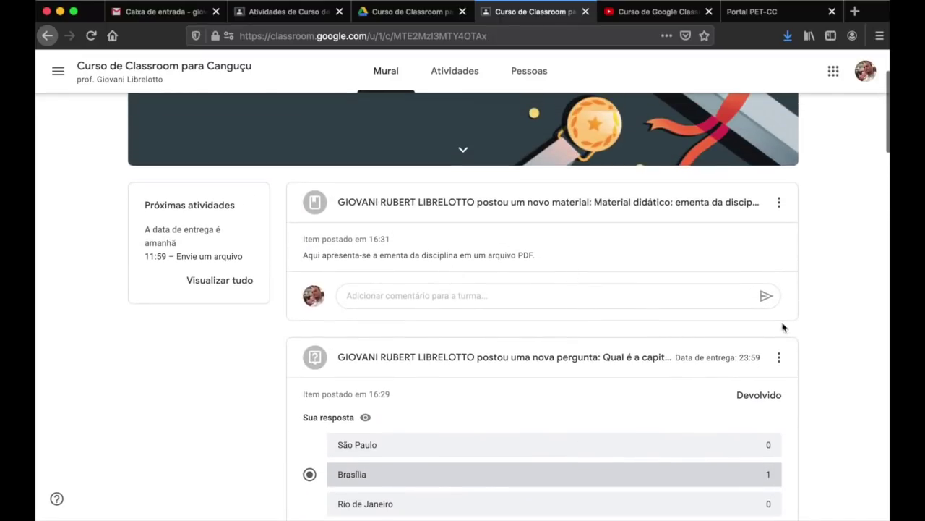
pyautogui.scroll(-20, 829, 336)
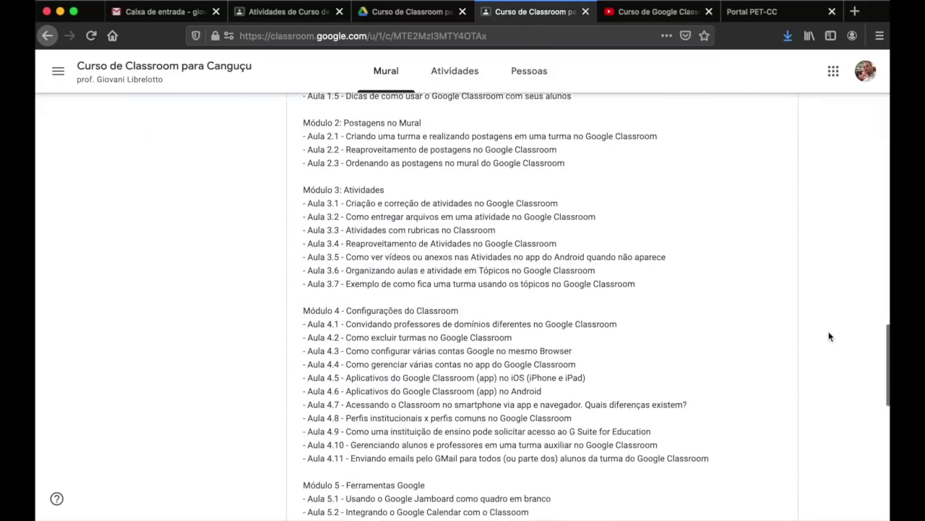
pyautogui.scroll(8, 829, 336)
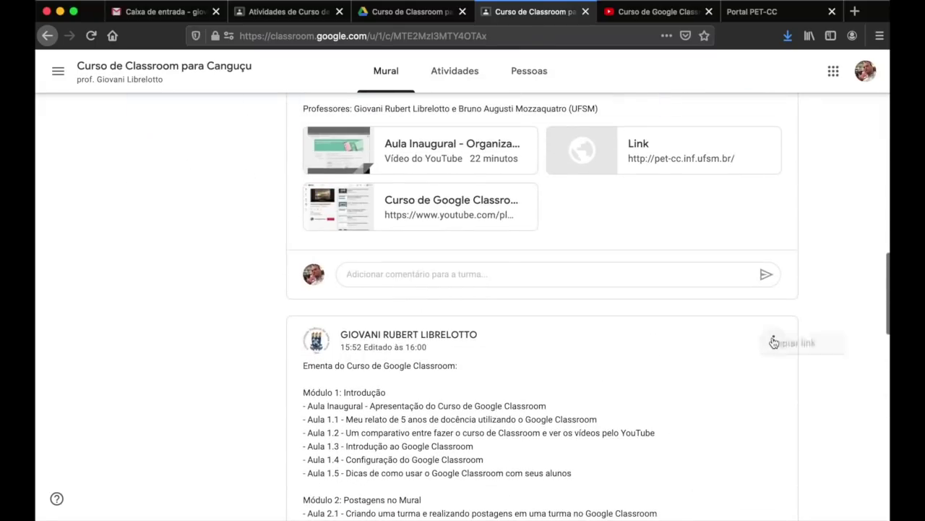
pyautogui.click(773, 340)
pyautogui.click(817, 350)
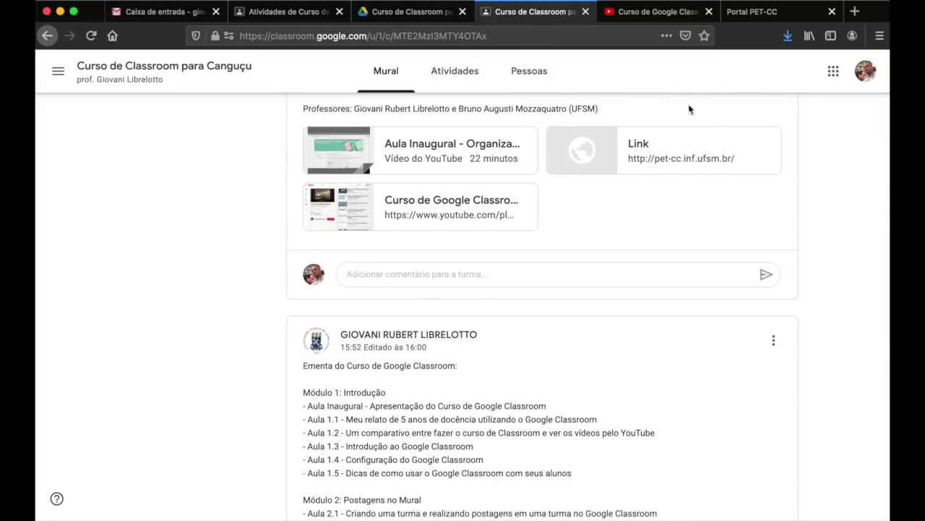
# - In the teacher's Mural, move the Ementa syllabus post to the top of the stream
pyautogui.click(267, 13)
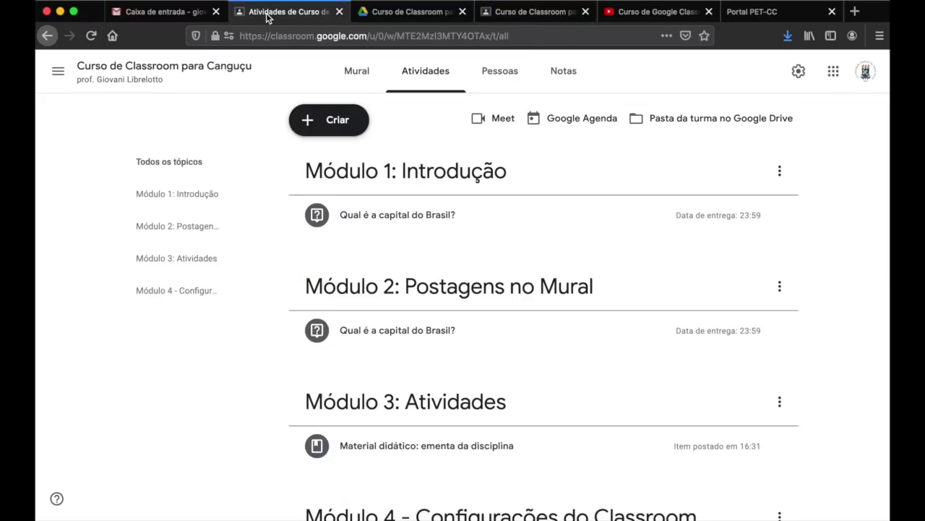
pyautogui.click(345, 75)
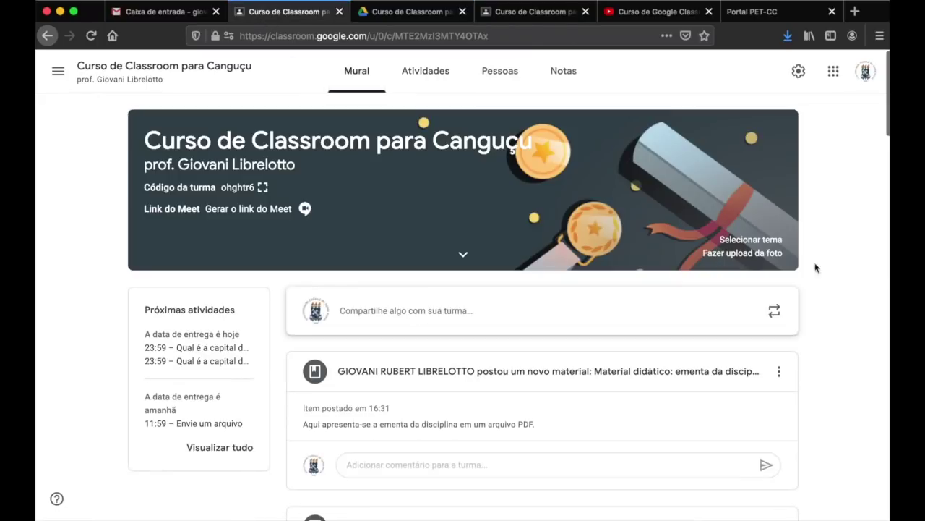
pyautogui.scroll(-10, 828, 365)
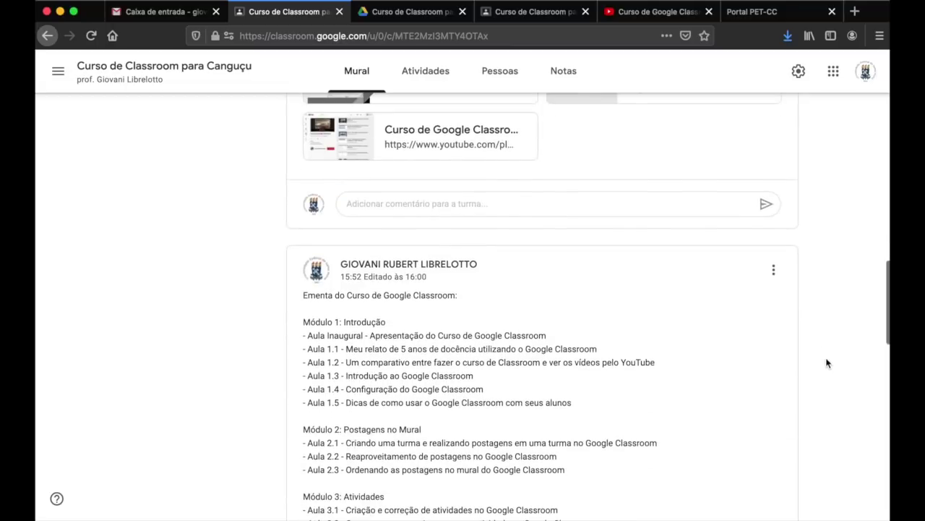
pyautogui.click(775, 271)
pyautogui.click(761, 305)
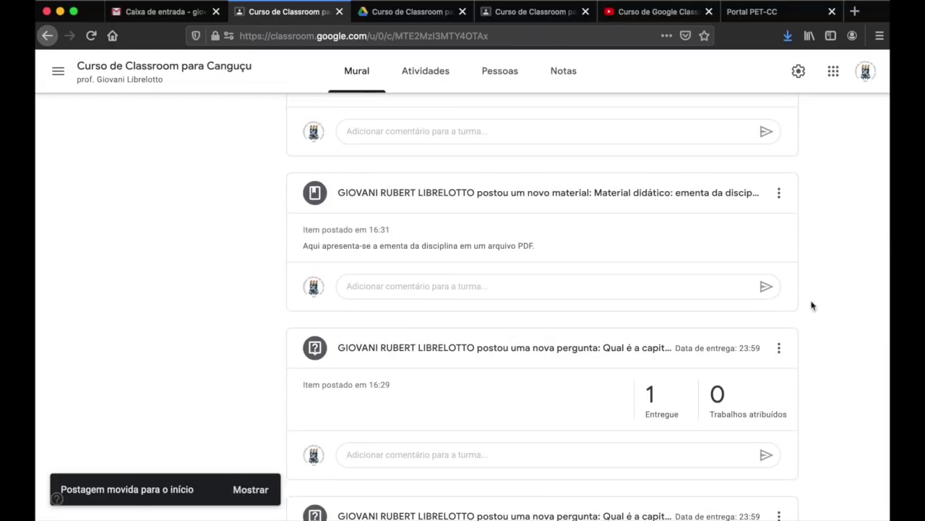
# - Move the 'Apresentação do Curso' post to the top, above the syllabus
pyautogui.scroll(-8, 831, 303)
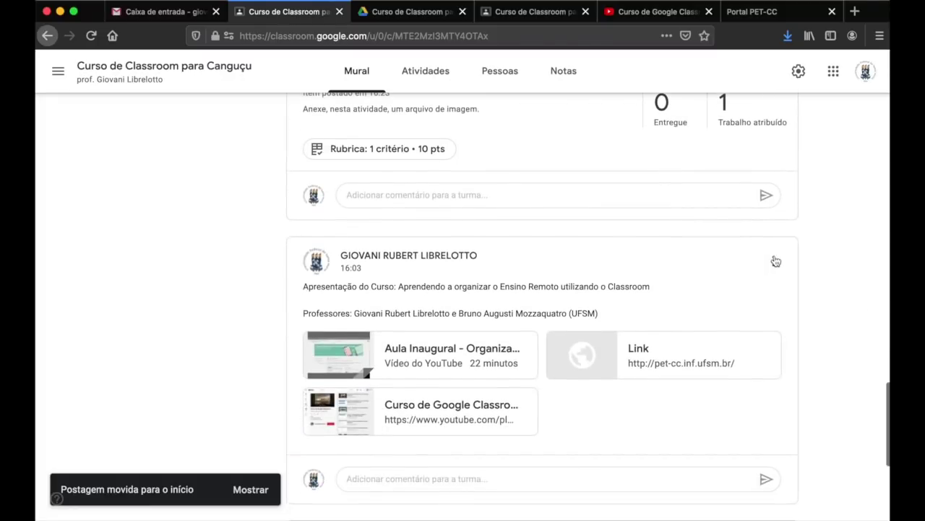
pyautogui.click(774, 261)
pyautogui.click(748, 289)
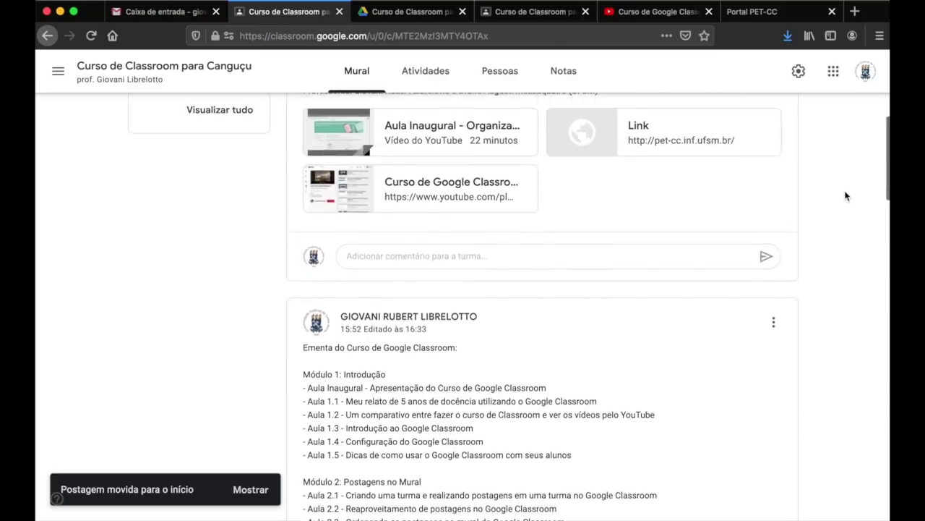
pyautogui.scroll(2, 846, 196)
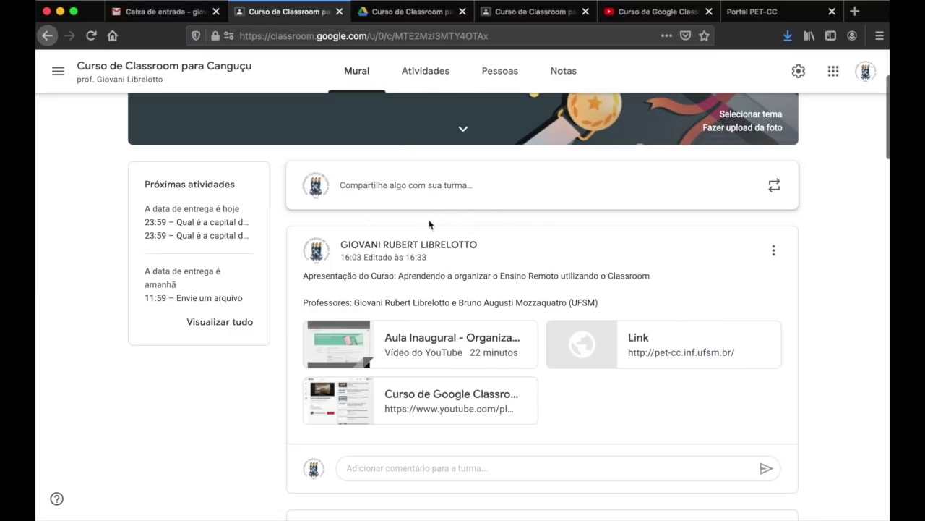
pyautogui.scroll(-10, 834, 325)
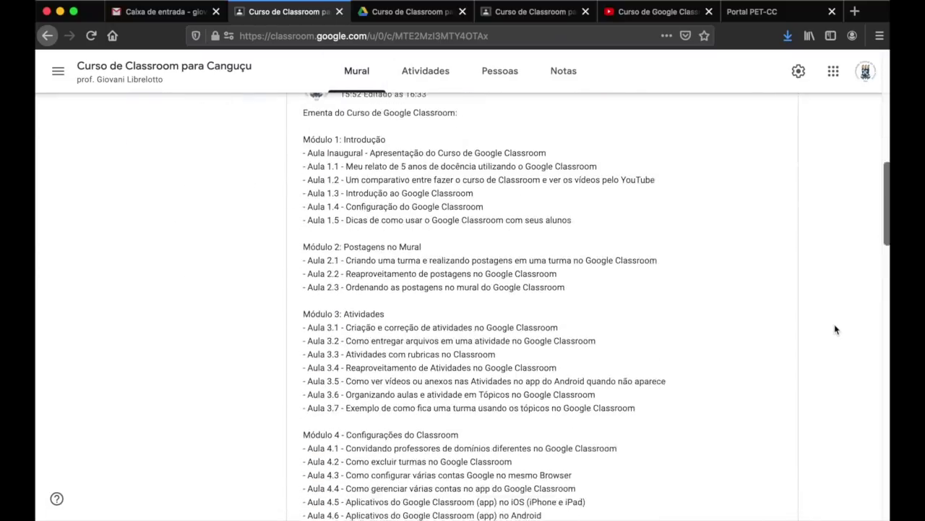
pyautogui.scroll(-10, 834, 329)
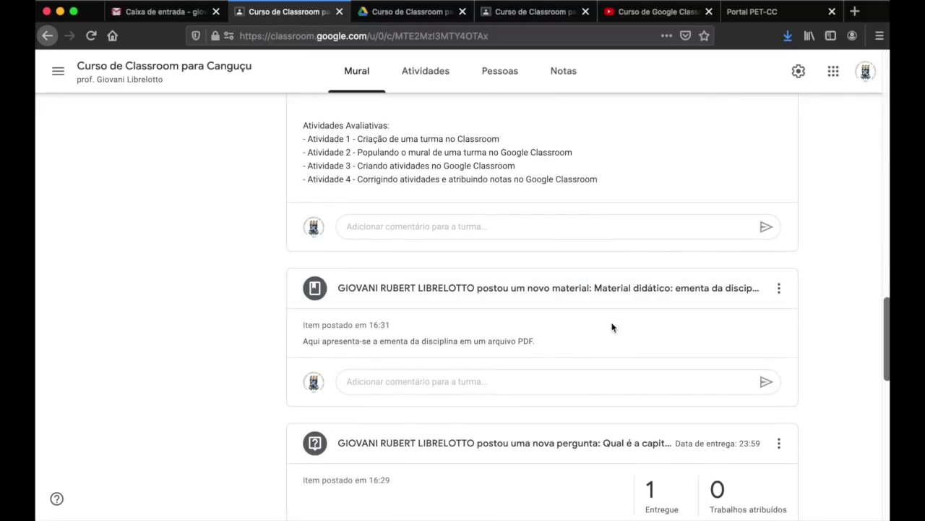
# - Reload the student stream and scroll through the reordered posts
pyautogui.click(511, 14)
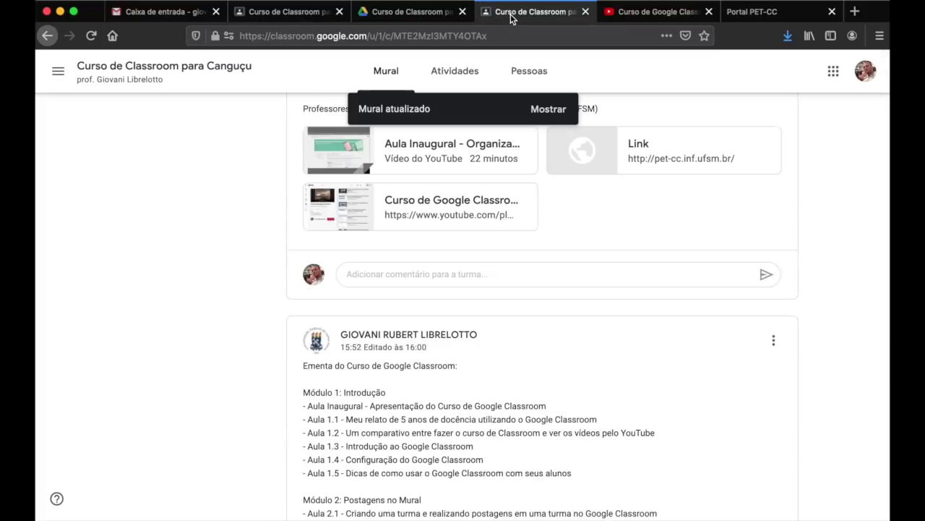
pyautogui.scroll(-6, 575, 217)
pyautogui.scroll(1, 575, 202)
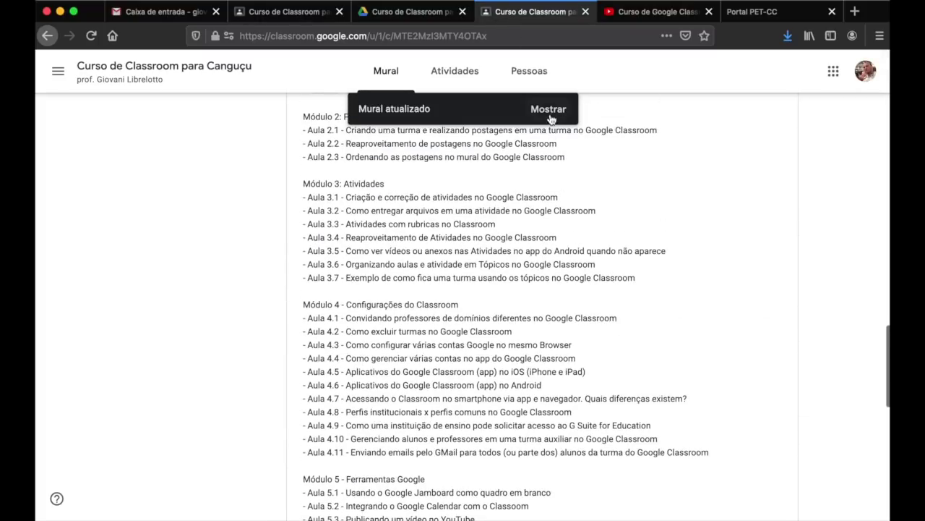
pyautogui.click(548, 110)
pyautogui.scroll(-5, 819, 300)
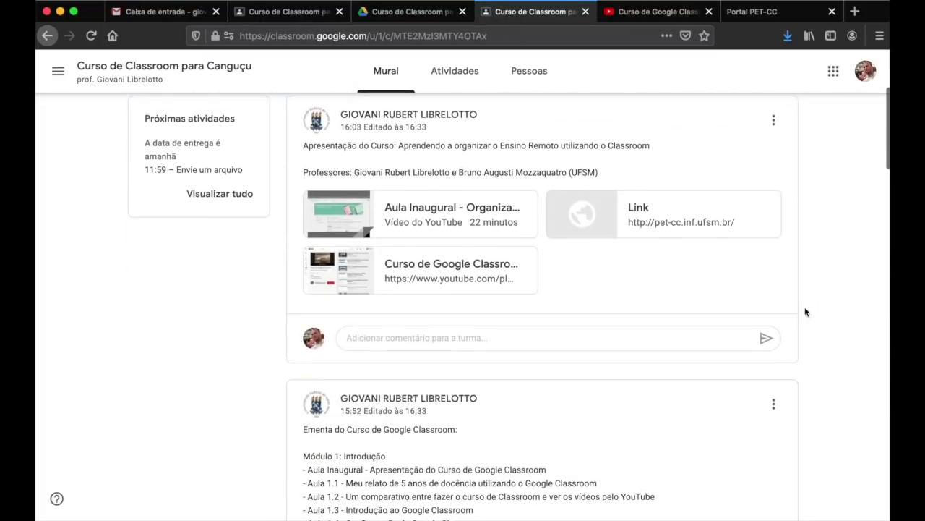
pyautogui.scroll(-15, 790, 190)
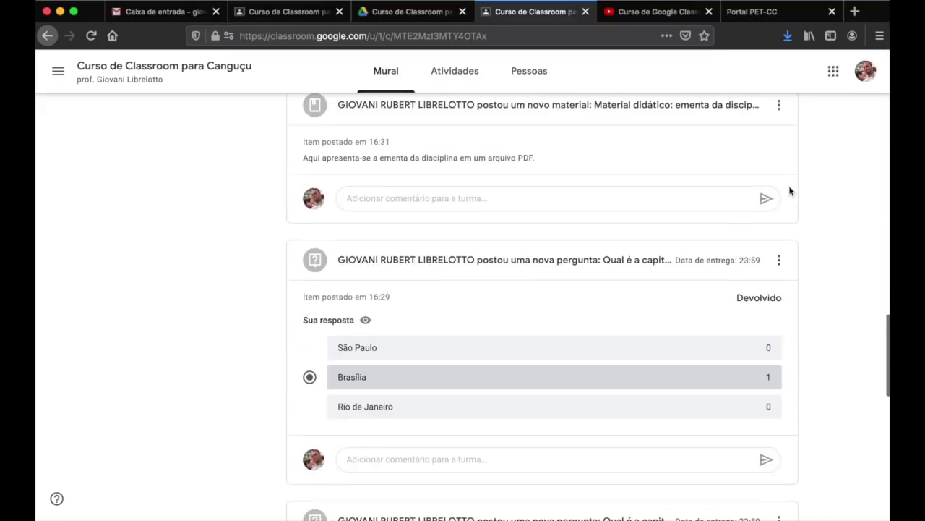
pyautogui.scroll(1, 788, 191)
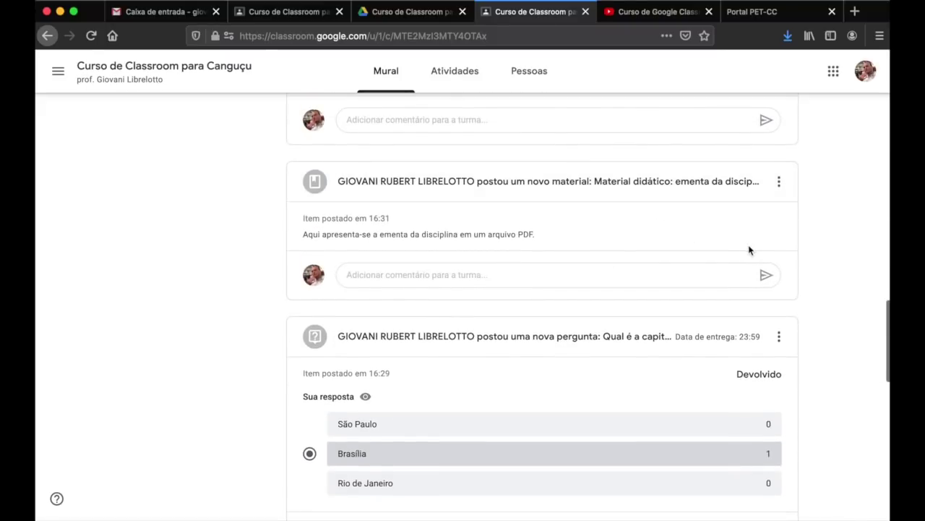
pyautogui.scroll(-3, 825, 315)
pyautogui.scroll(-7, 597, 434)
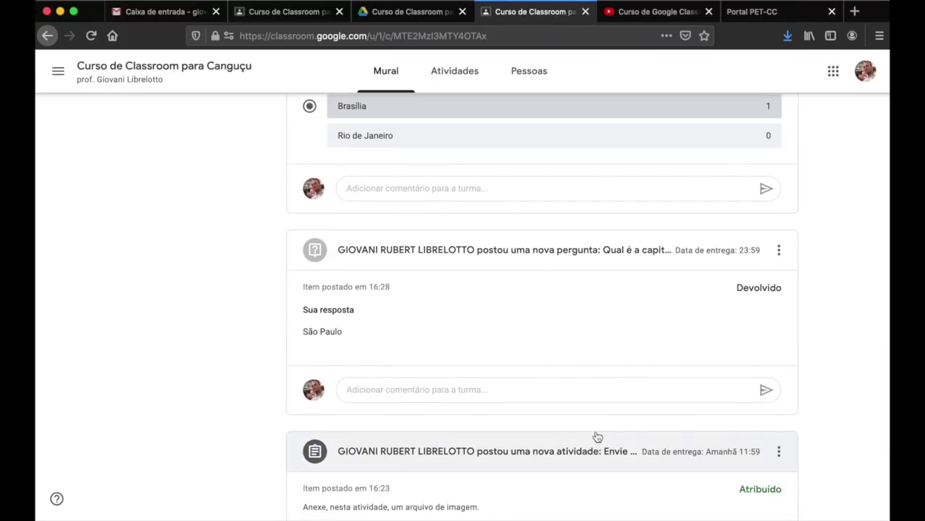
# - View the Envie um arquivo assignment and the student's full upcoming work list, then return to the stream
pyautogui.click(597, 436)
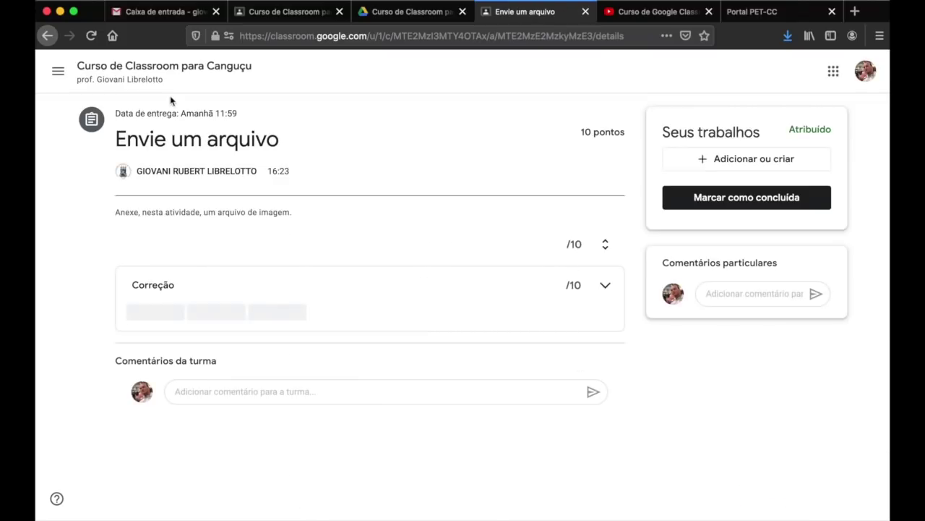
pyautogui.click(58, 71)
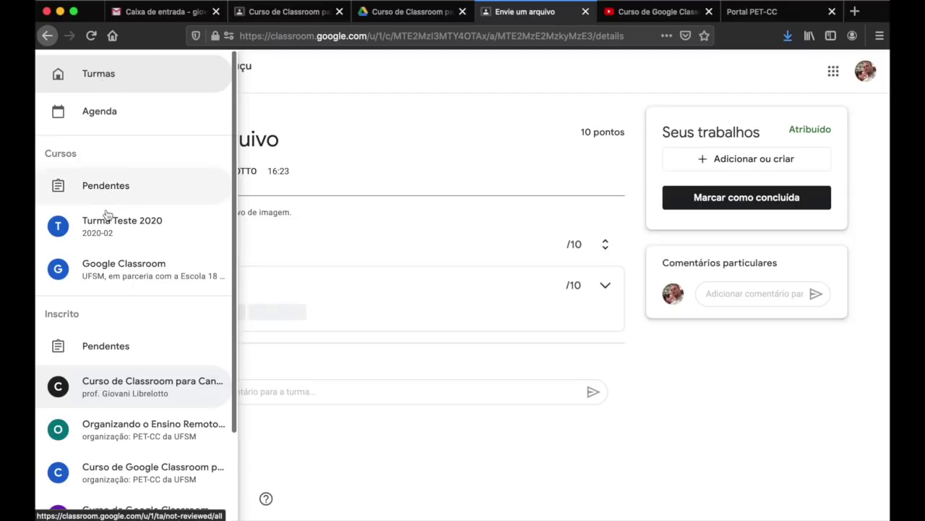
pyautogui.click(128, 384)
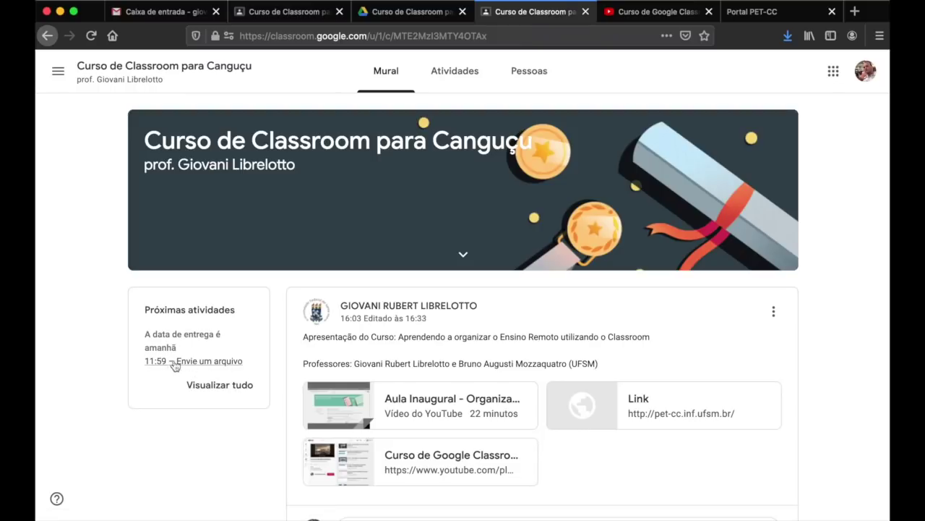
pyautogui.click(216, 386)
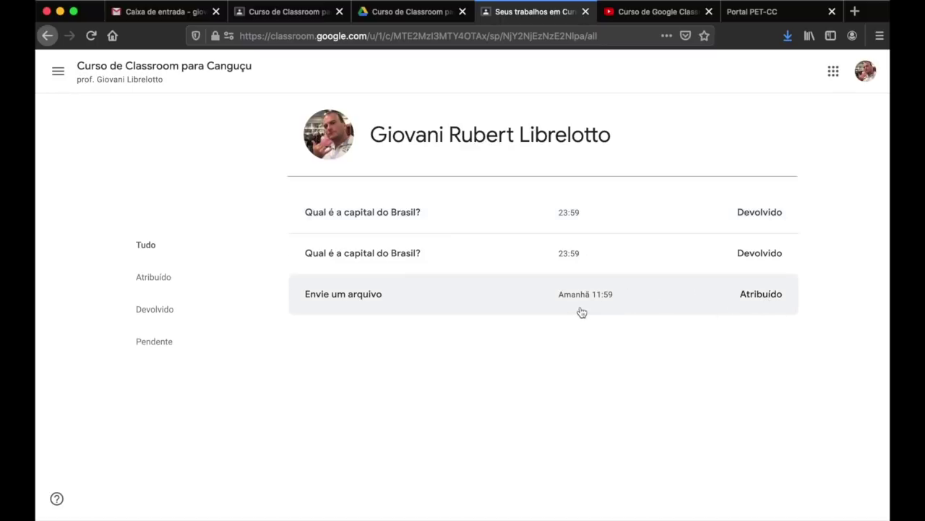
pyautogui.click(136, 78)
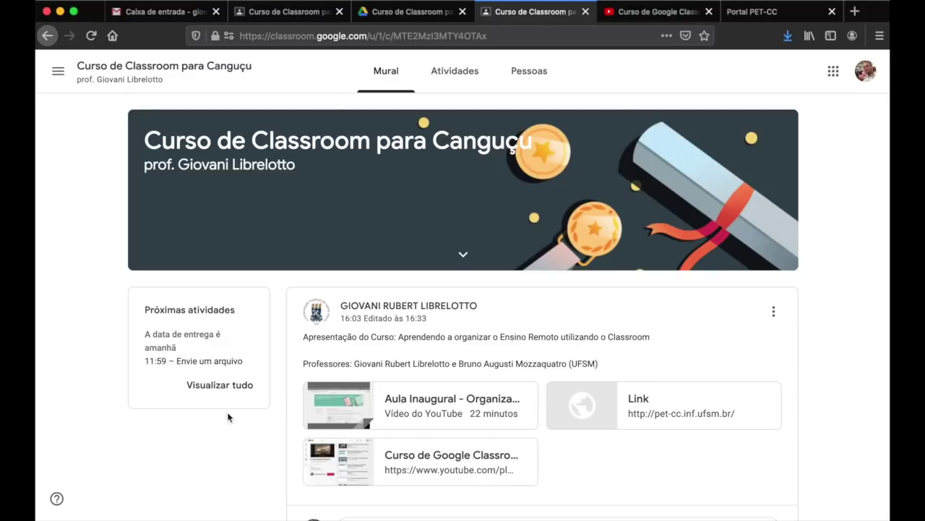
# - Scroll through the student's classwork topics, briefly checking the teacher-view stream
pyautogui.click(454, 78)
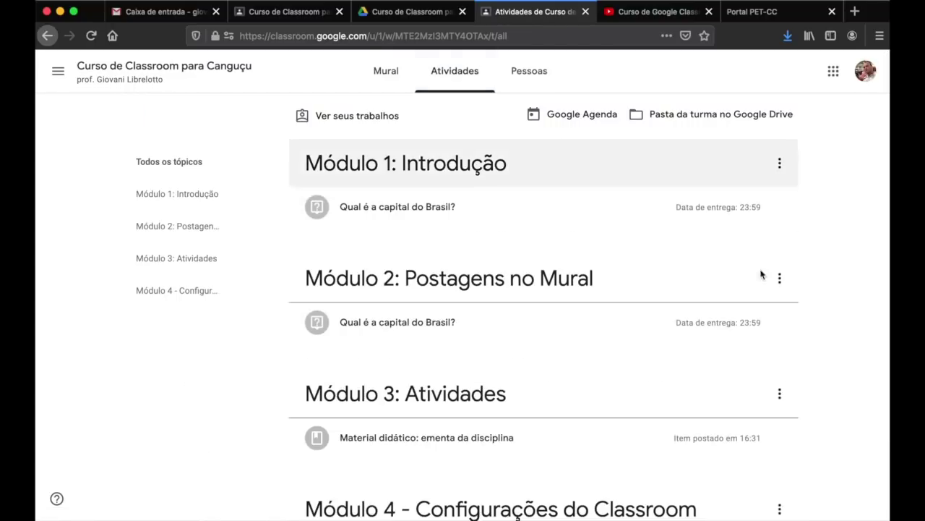
pyautogui.scroll(-3, 822, 294)
pyautogui.scroll(2, 822, 295)
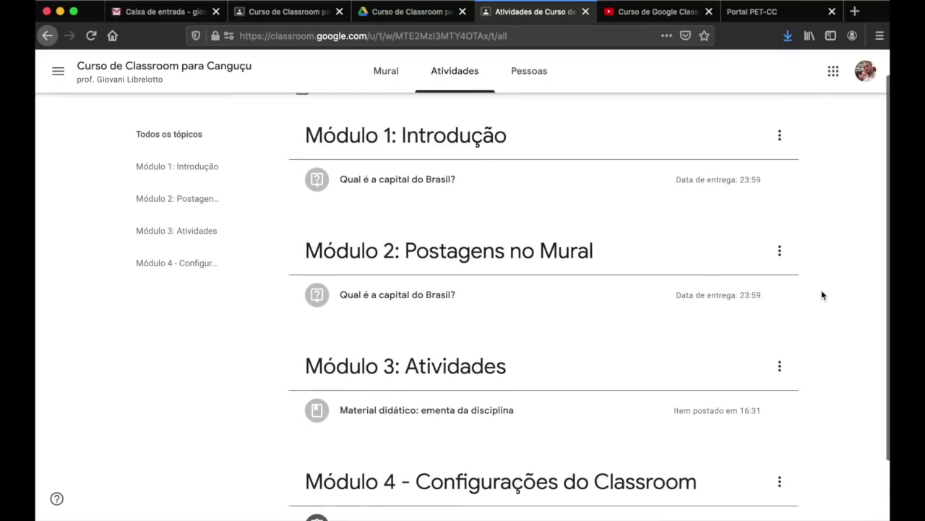
pyautogui.scroll(-2, 300, 261)
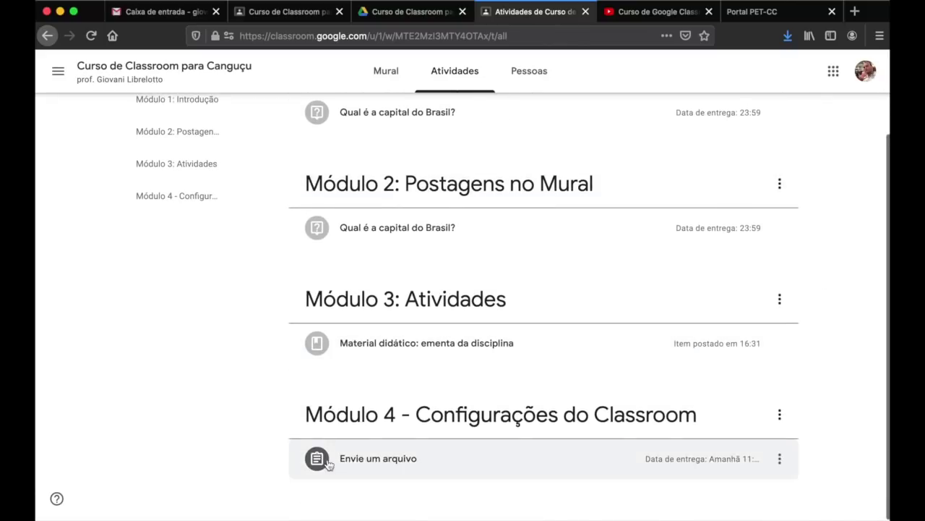
pyautogui.scroll(2, 262, 361)
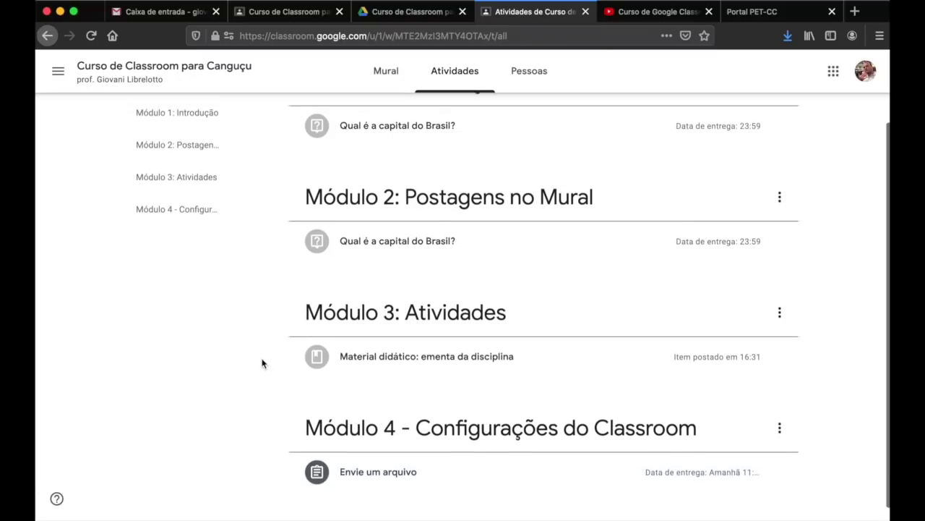
pyautogui.scroll(-3, 263, 363)
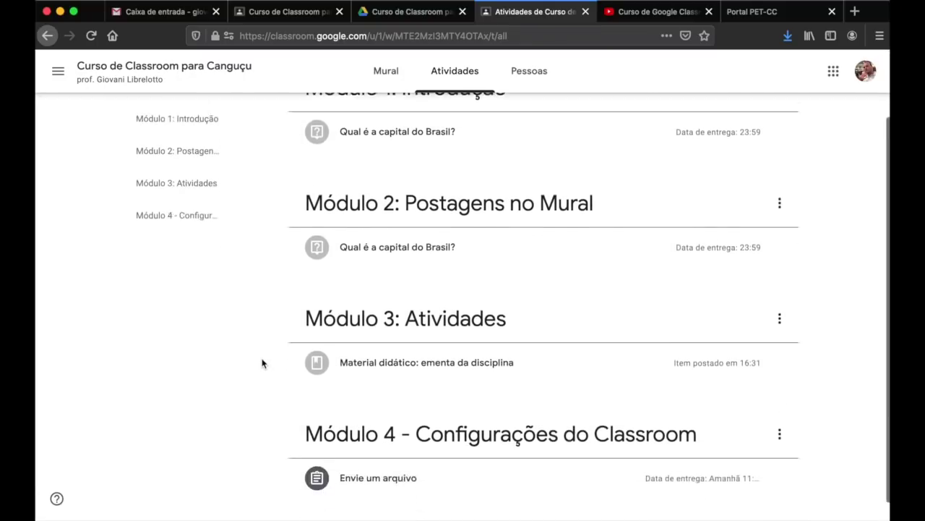
pyautogui.click(247, 7)
pyautogui.scroll(10, 502, 174)
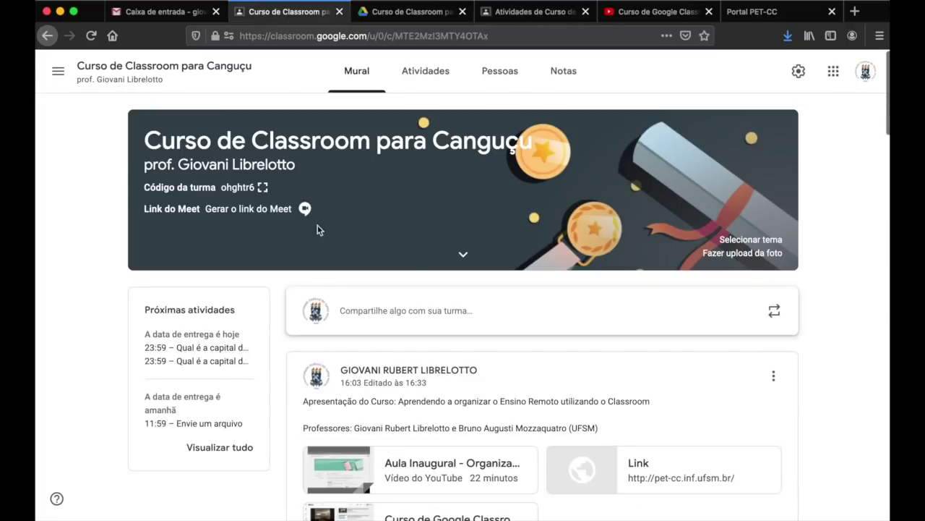
pyautogui.click(507, 16)
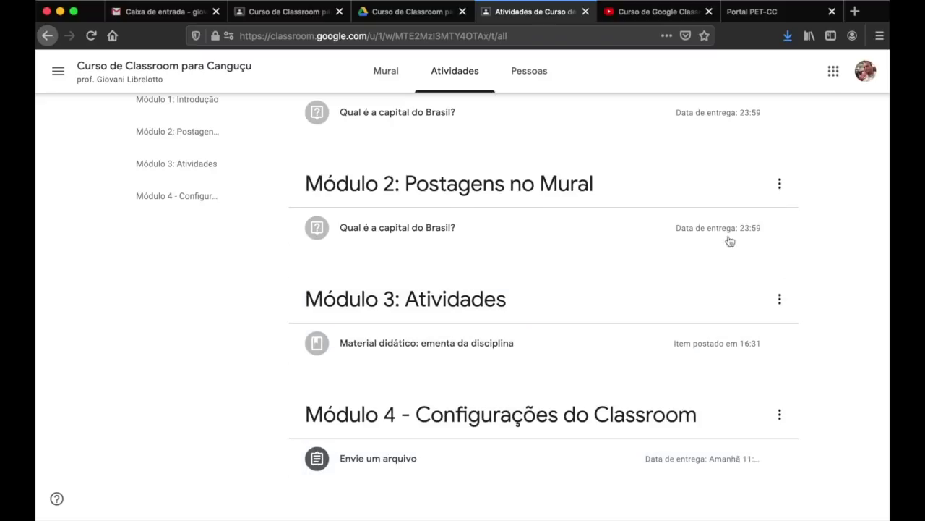
pyautogui.scroll(2, 718, 232)
pyautogui.scroll(-2, 449, 325)
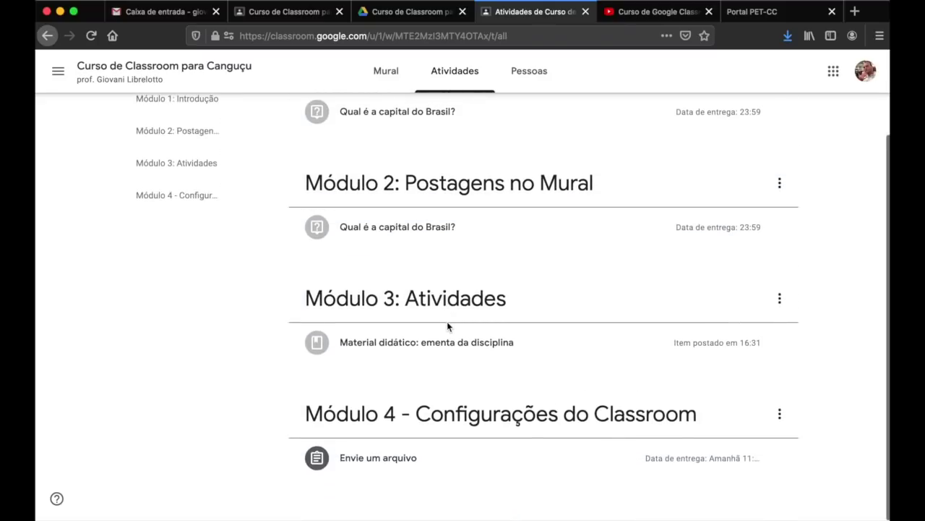
pyautogui.scroll(2, 448, 326)
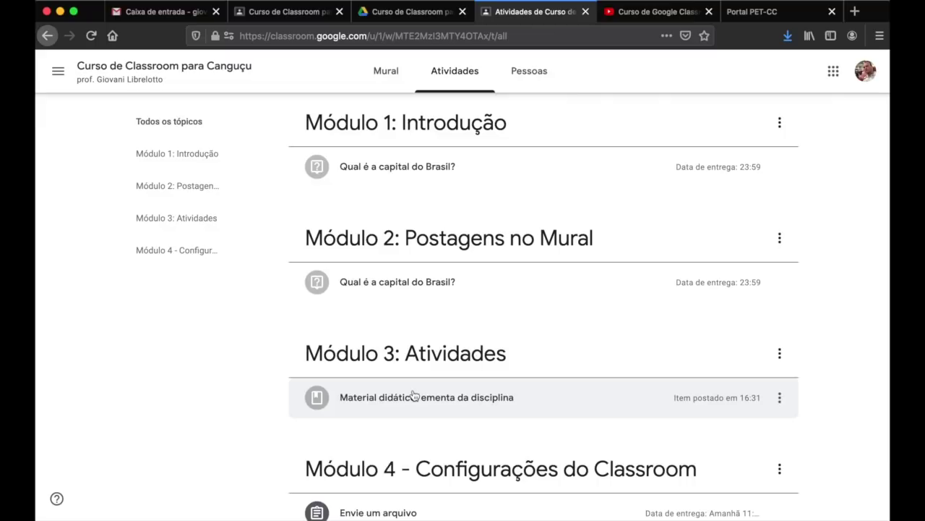
# - View the full Material didático page, then return to the classwork topics
pyautogui.click(413, 395)
pyautogui.click(346, 483)
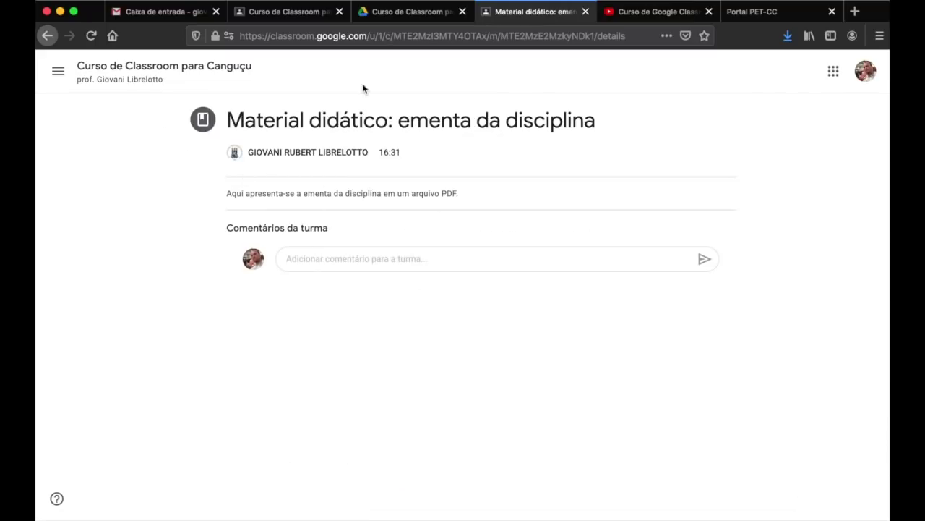
pyautogui.click(92, 78)
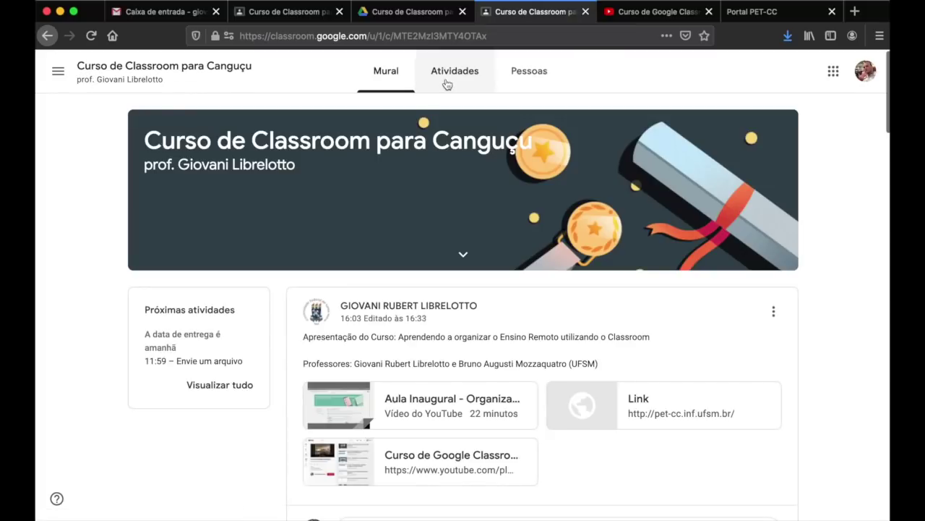
pyautogui.click(448, 79)
pyautogui.scroll(-3, 682, 268)
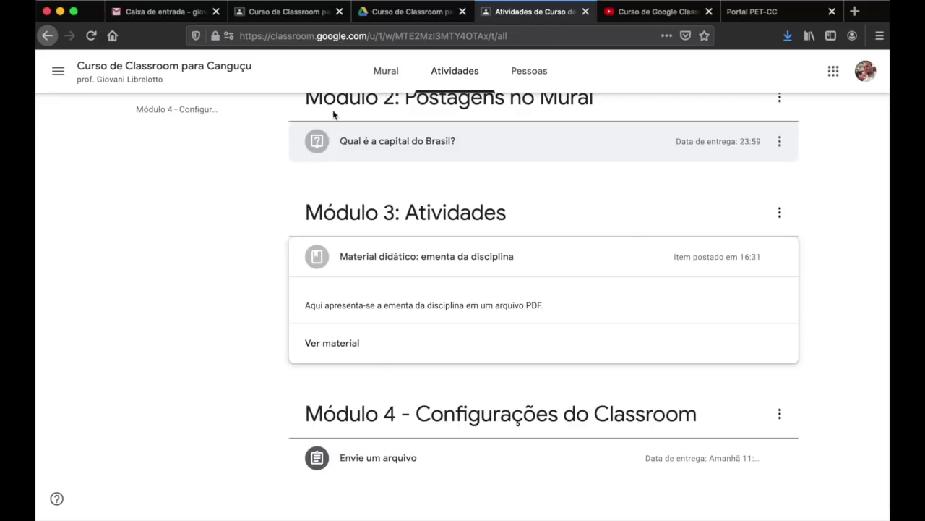
# - Open the Envie um arquivo assignment page and try its class and private comment boxes
pyautogui.click(375, 463)
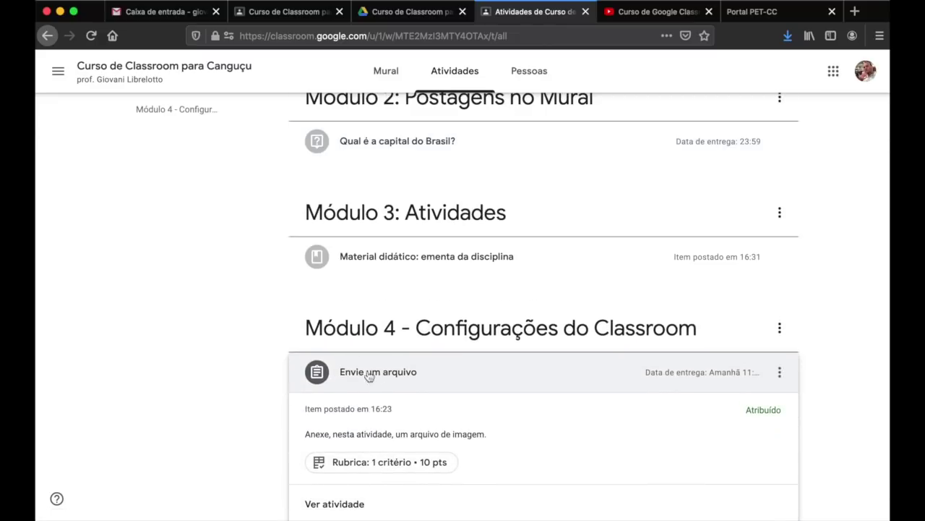
pyautogui.scroll(-1, 243, 384)
pyautogui.click(339, 454)
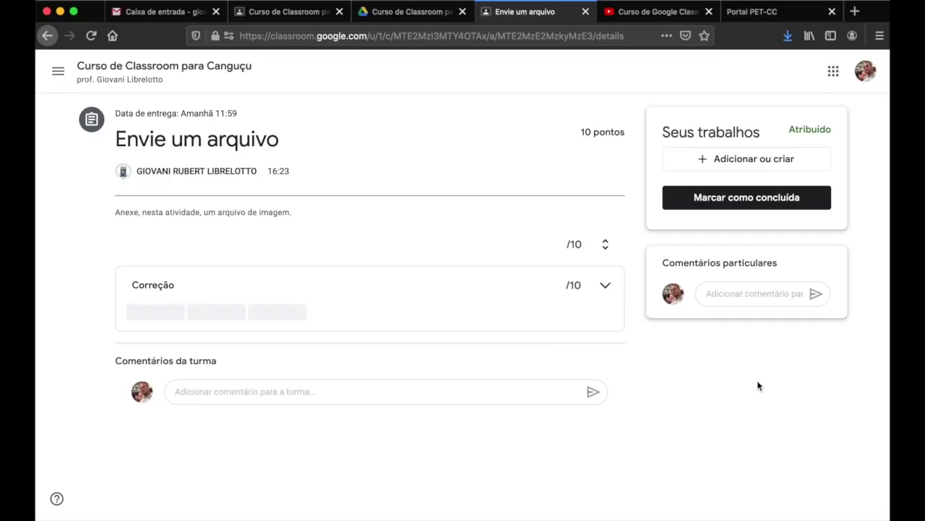
pyautogui.click(275, 390)
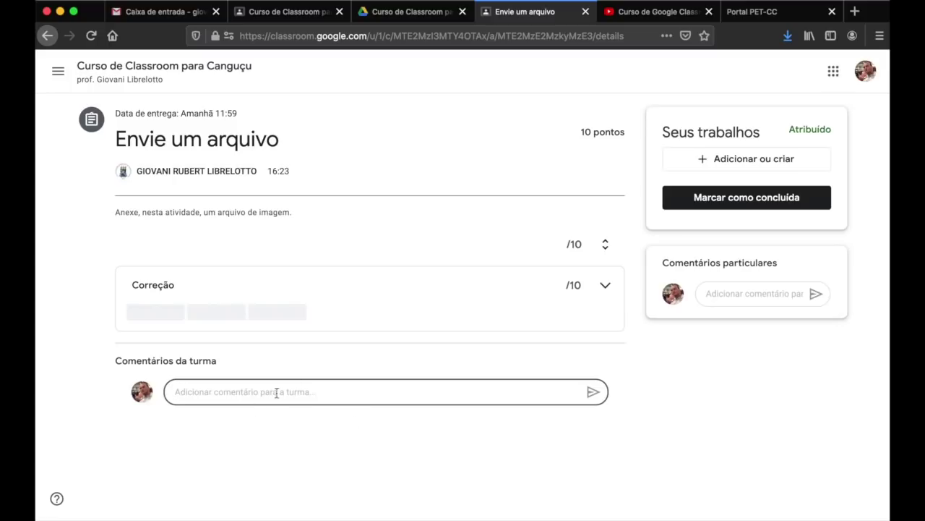
pyautogui.click(723, 294)
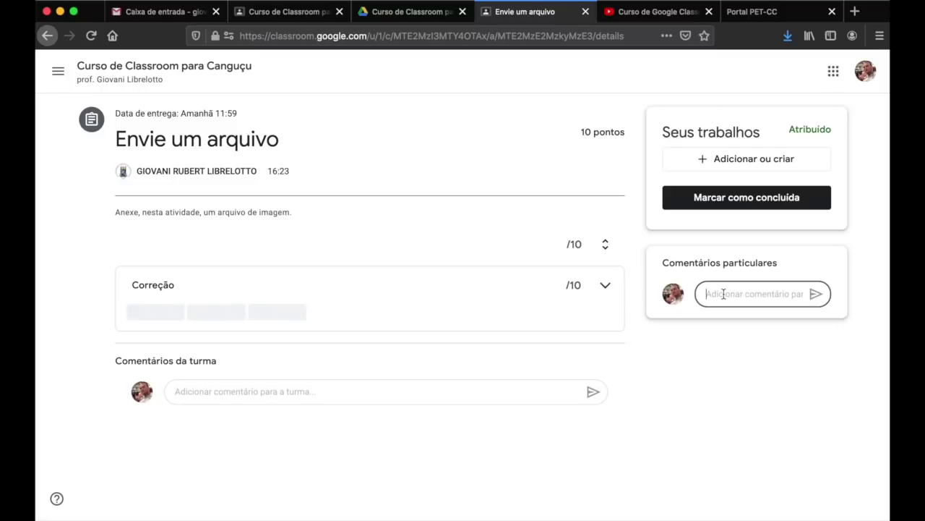
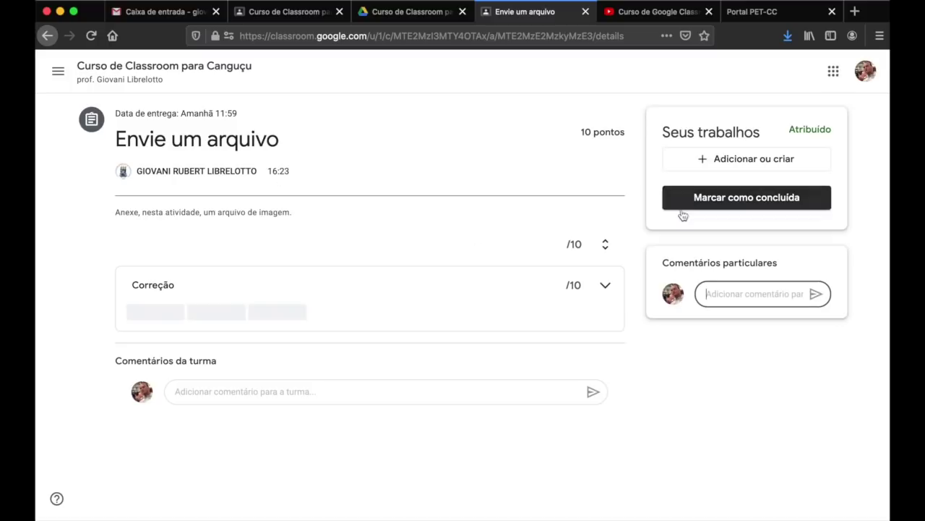
# - Try marking the assignment as done, read the no-attached-work warning, and cancel
pyautogui.click(158, 318)
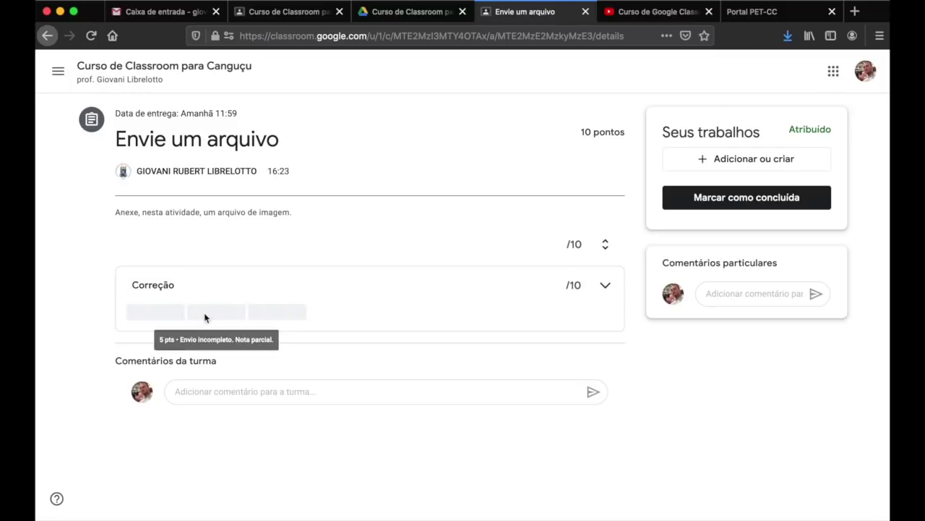
pyautogui.moveTo(140, 317)
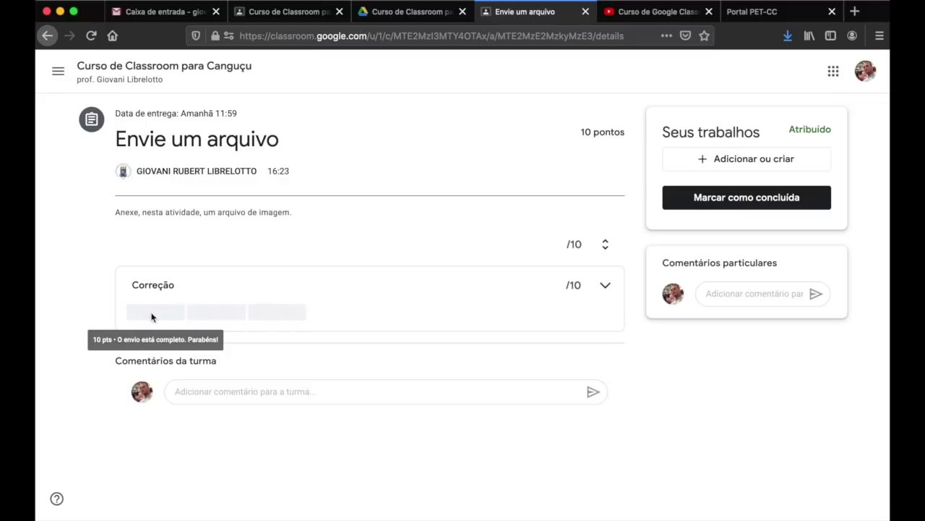
pyautogui.moveTo(210, 314)
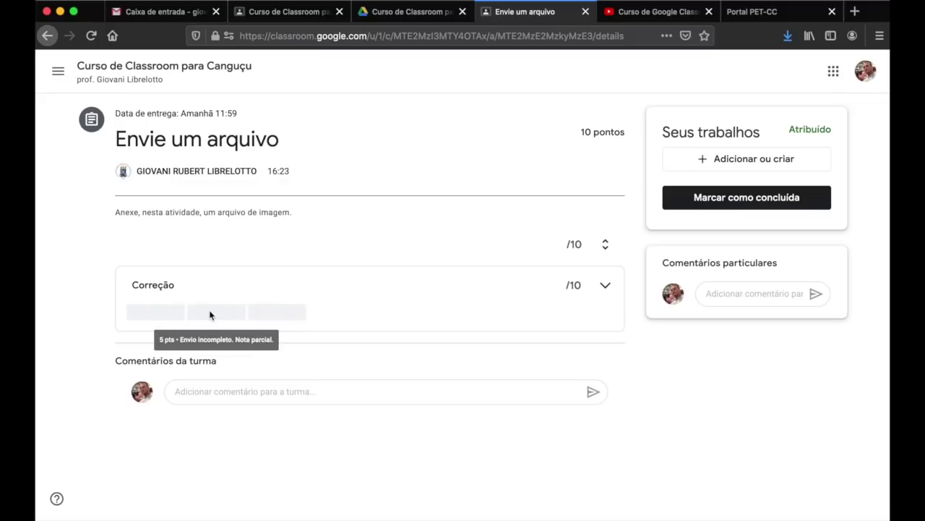
pyautogui.moveTo(266, 316)
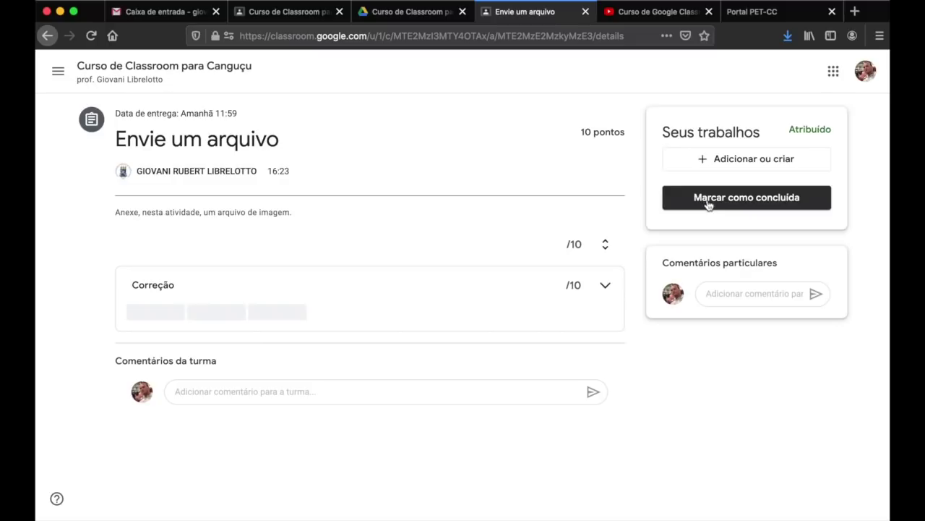
pyautogui.click(734, 200)
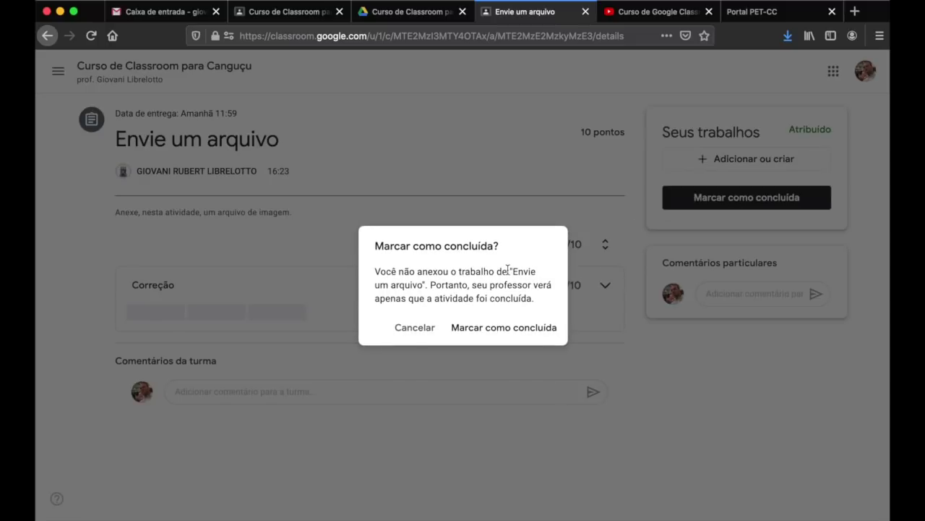
pyautogui.moveTo(488, 269); pyautogui.dragTo(522, 298)
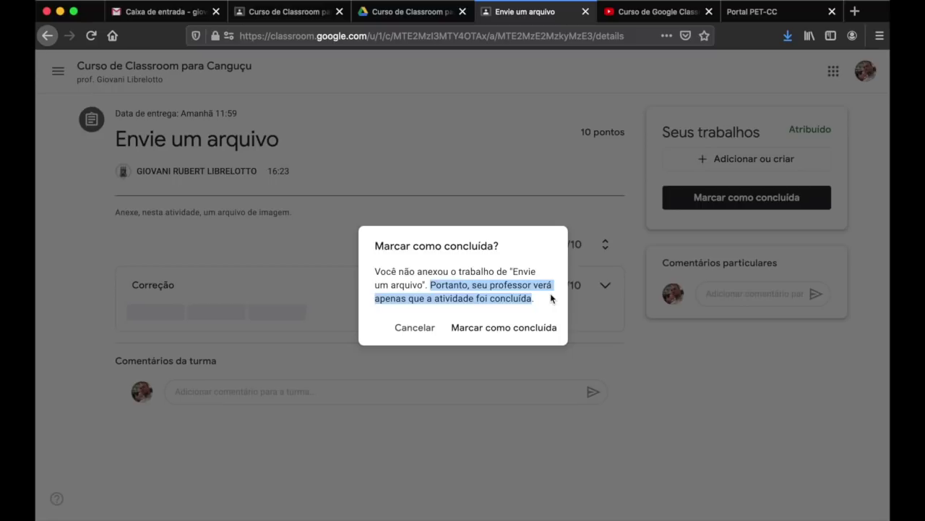
pyautogui.click(411, 337)
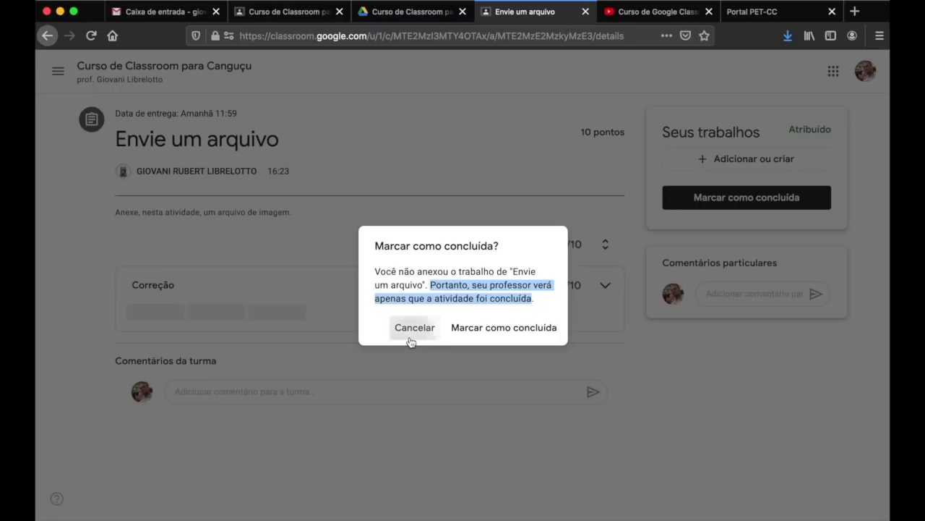
# - Upload Canguçu.jpeg from Downloads as the assignment's attached work
pyautogui.click(750, 163)
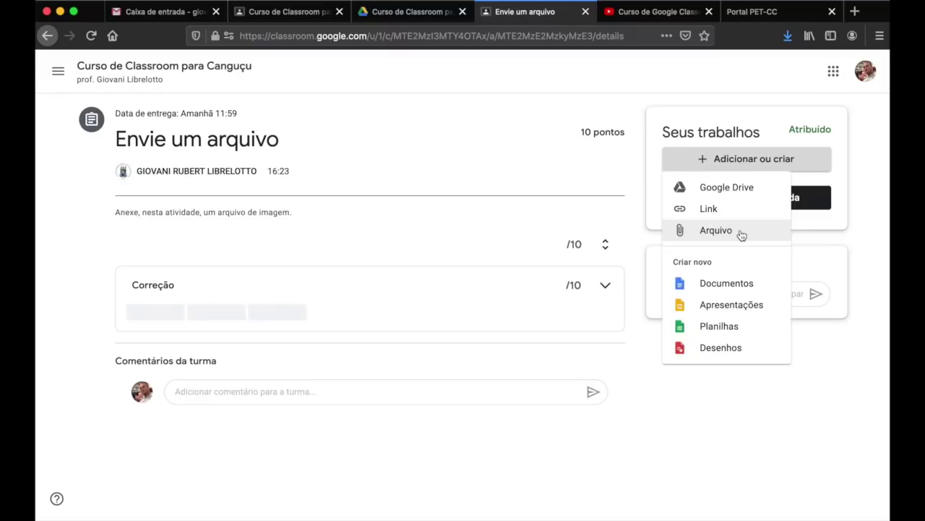
pyautogui.click(741, 231)
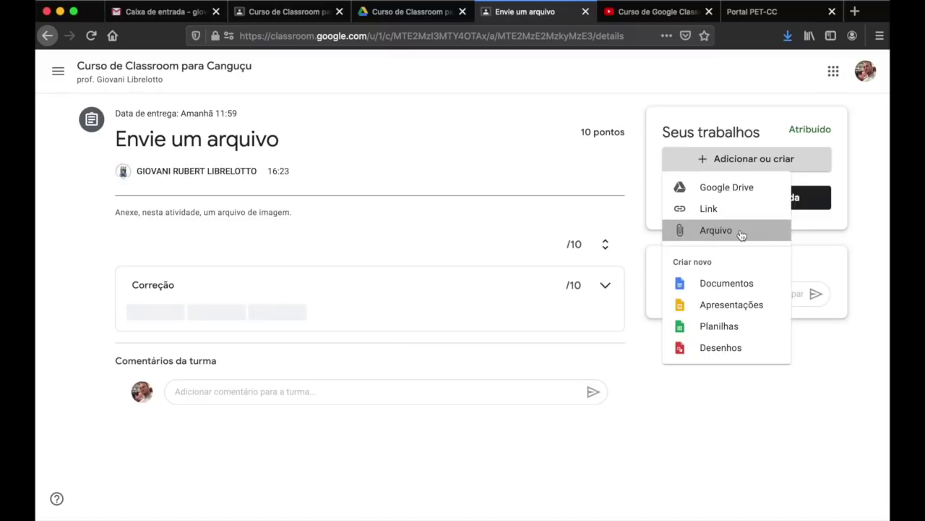
pyautogui.moveTo(667, 506)
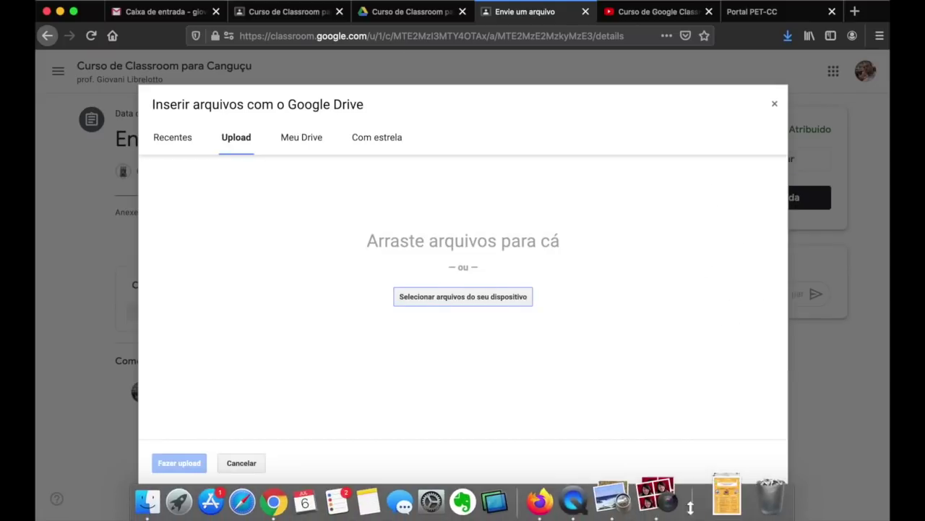
pyautogui.click(717, 502)
pyautogui.click(551, 373)
pyautogui.moveTo(550, 373); pyautogui.dragTo(547, 374)
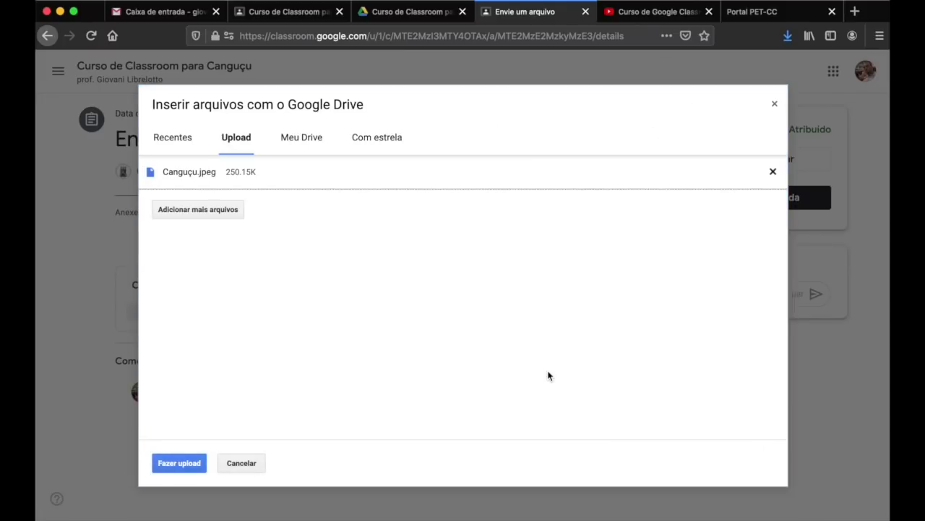
pyautogui.click(179, 465)
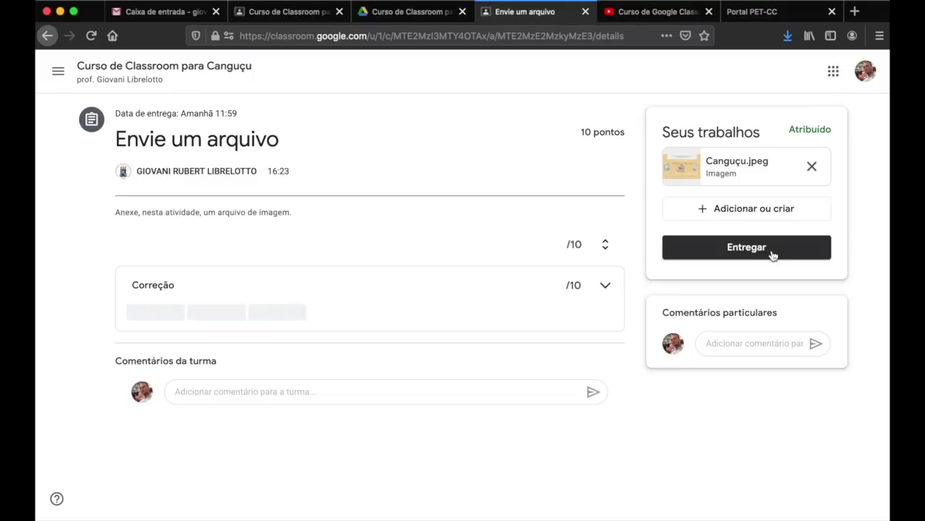
# - Open the link and file options again, then cancel both without adding anything
pyautogui.click(748, 208)
pyautogui.click(709, 258)
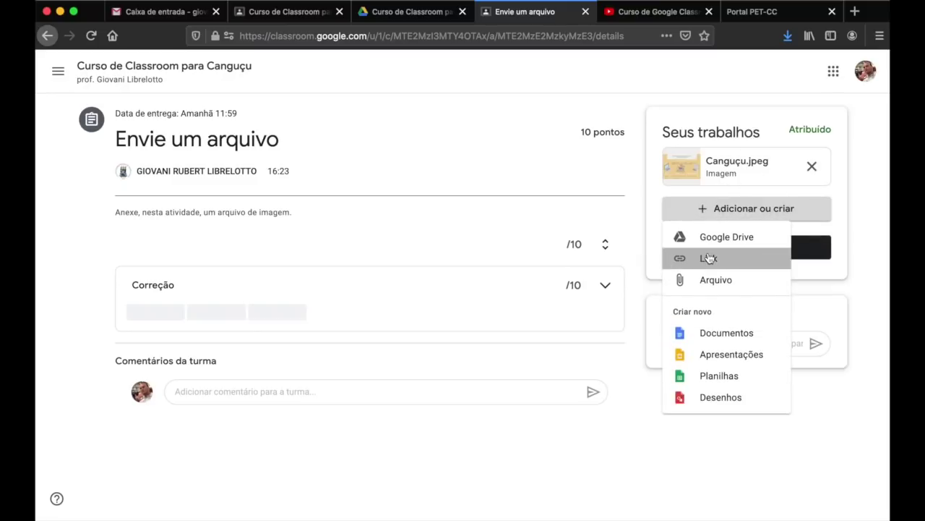
pyautogui.click(454, 330)
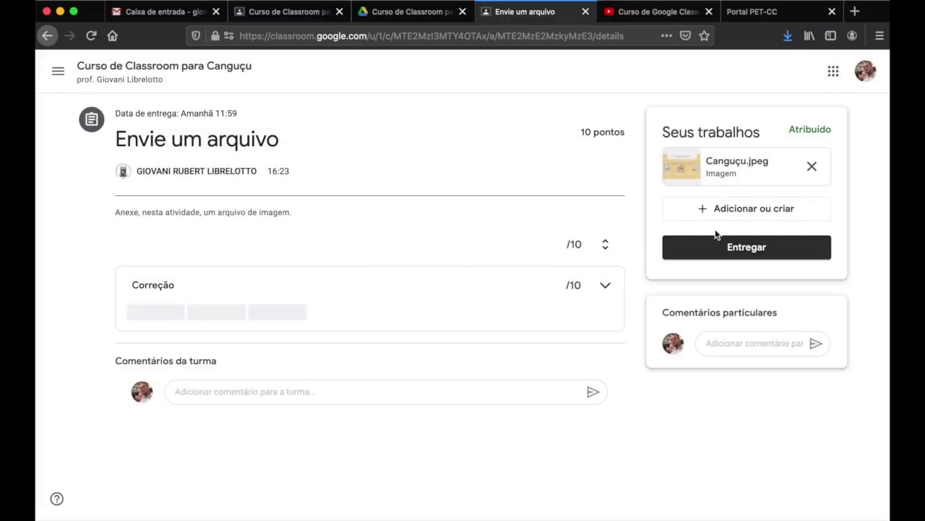
pyautogui.click(743, 217)
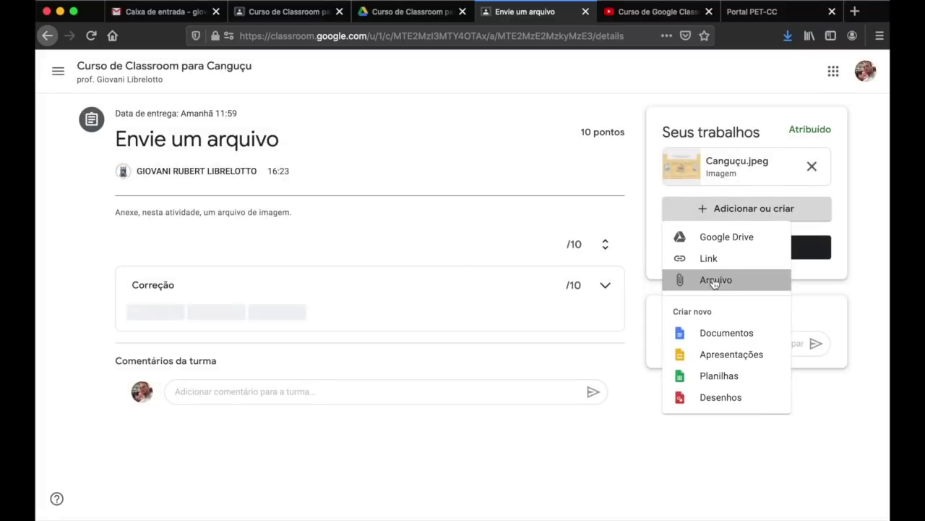
pyautogui.click(714, 280)
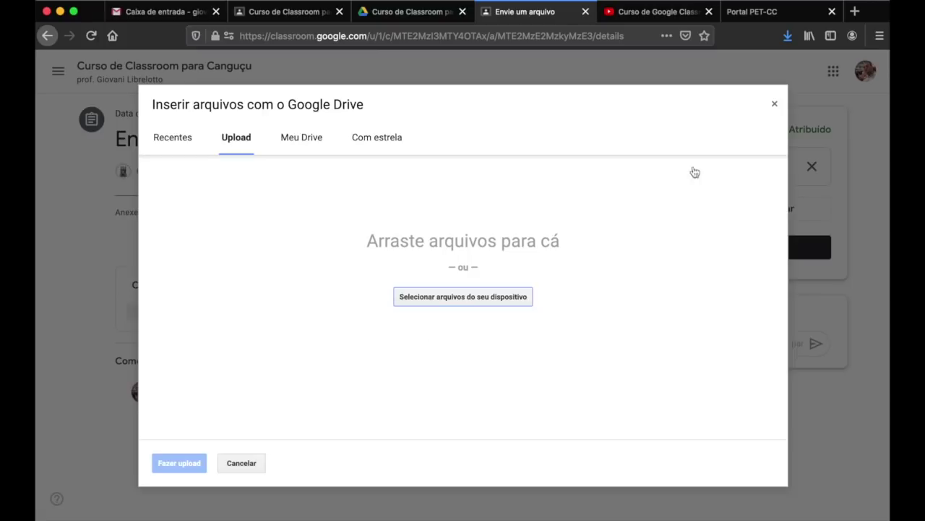
pyautogui.click(775, 105)
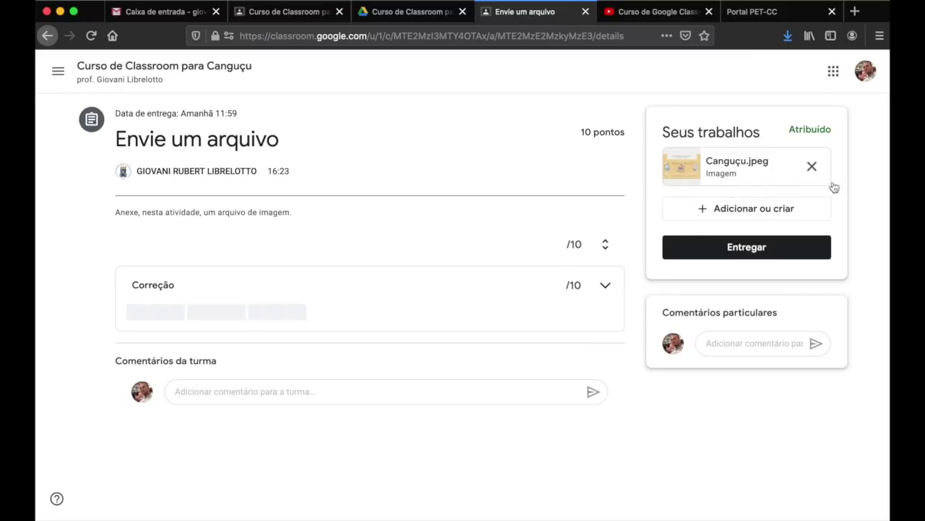
# - Confirm Entregar for the Canguçu.jpeg submission, then go back to the class Mural
pyautogui.click(737, 248)
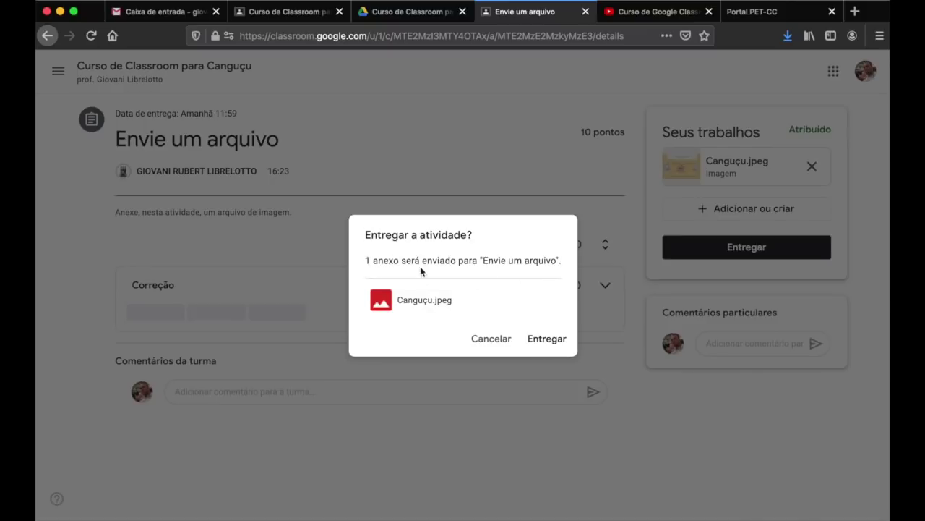
pyautogui.moveTo(368, 259); pyautogui.dragTo(562, 265)
pyautogui.click(493, 267)
pyautogui.click(545, 340)
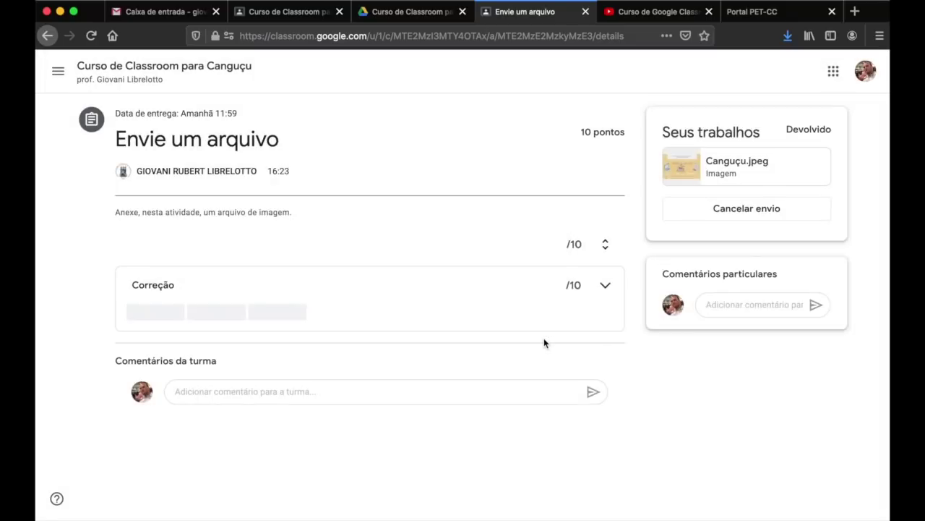
pyautogui.click(160, 74)
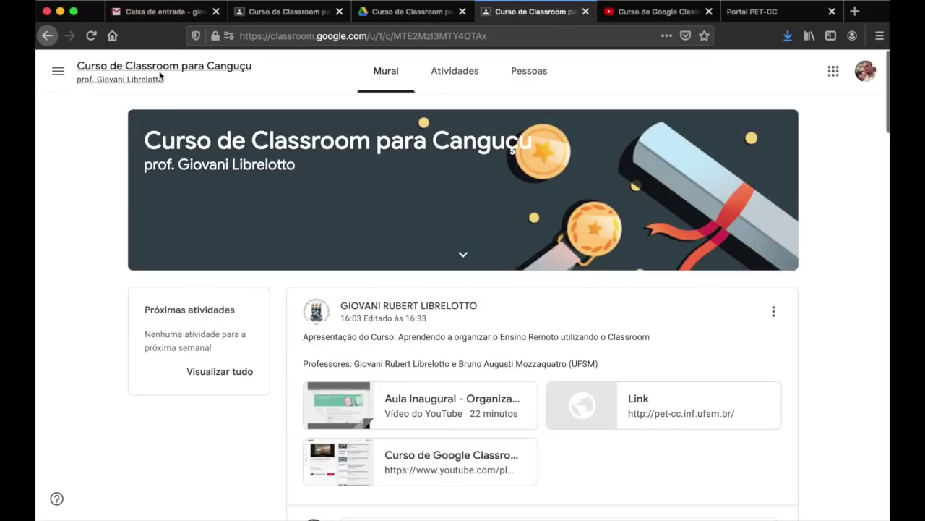
# - Open Atividades, collapse the Envie um arquivo item, and scroll through Módulo 1 to 4
pyautogui.click(455, 71)
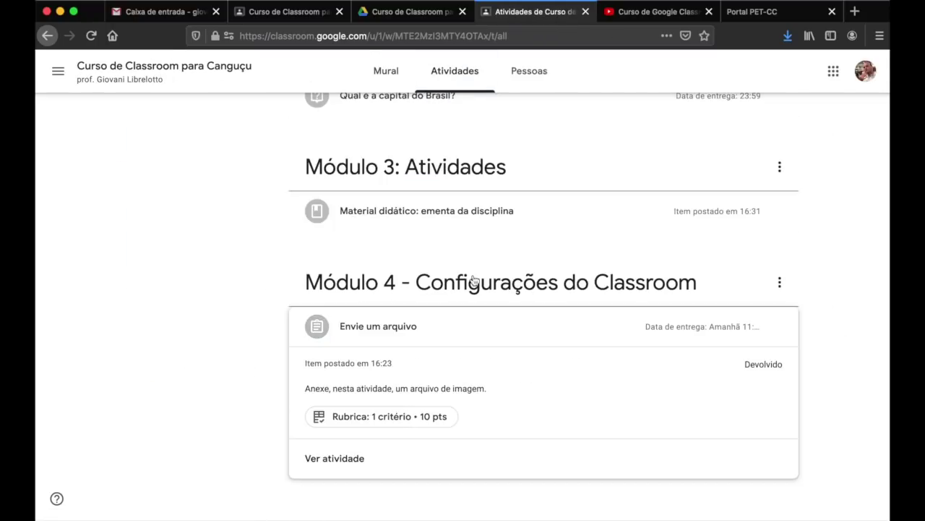
pyautogui.click(389, 324)
pyautogui.scroll(-2, 531, 260)
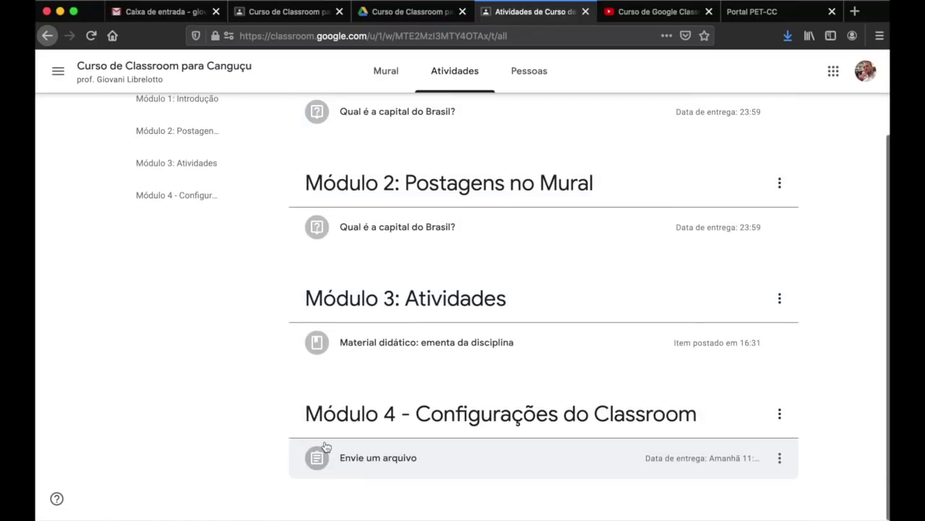
pyautogui.scroll(3, 509, 364)
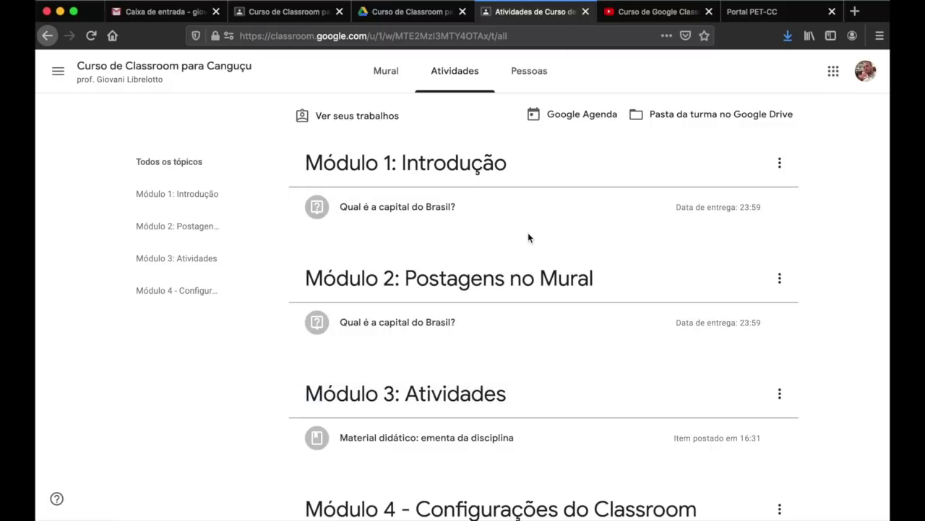
# - Open your work overview and expand each capital question and the Envie um arquivo submission
pyautogui.click(351, 125)
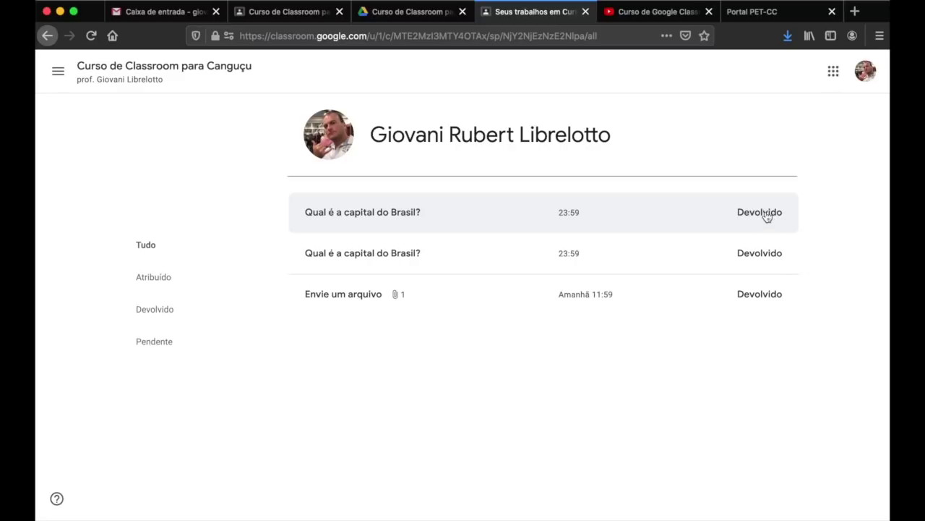
pyautogui.click(720, 220)
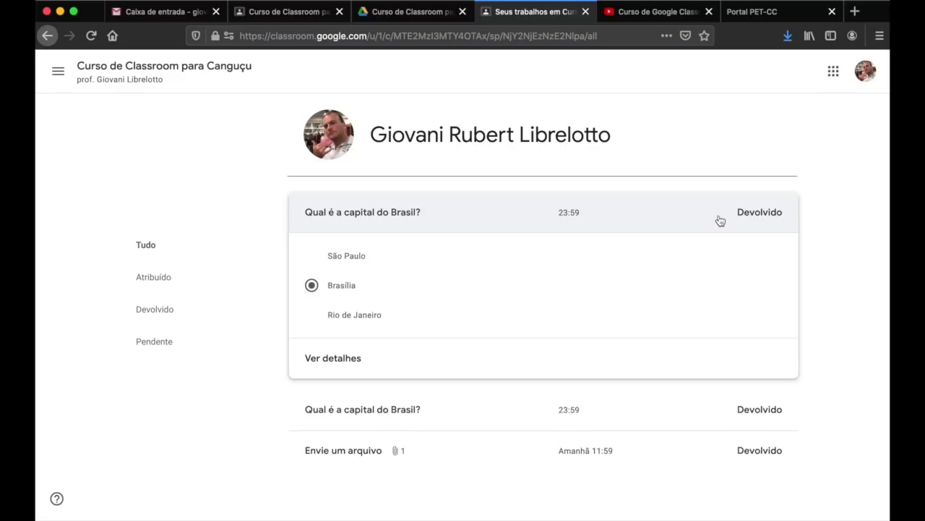
pyautogui.click(467, 225)
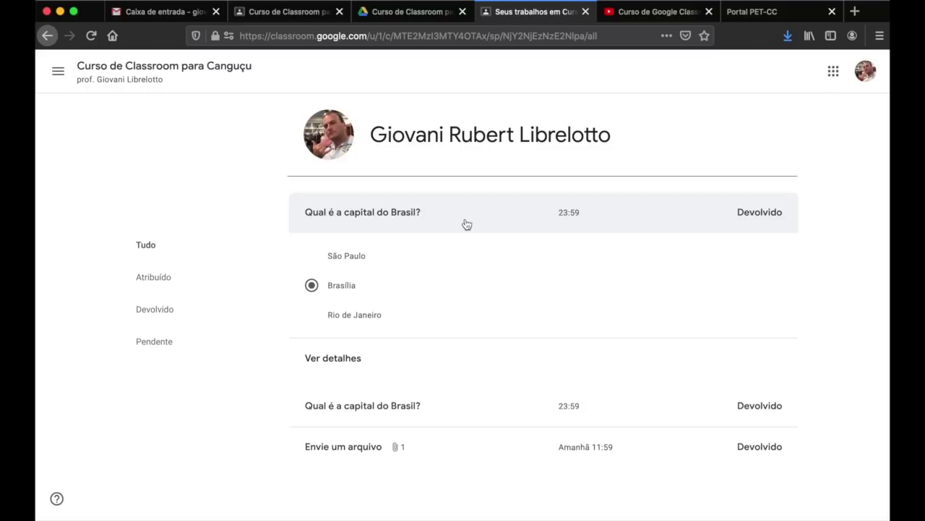
pyautogui.click(468, 264)
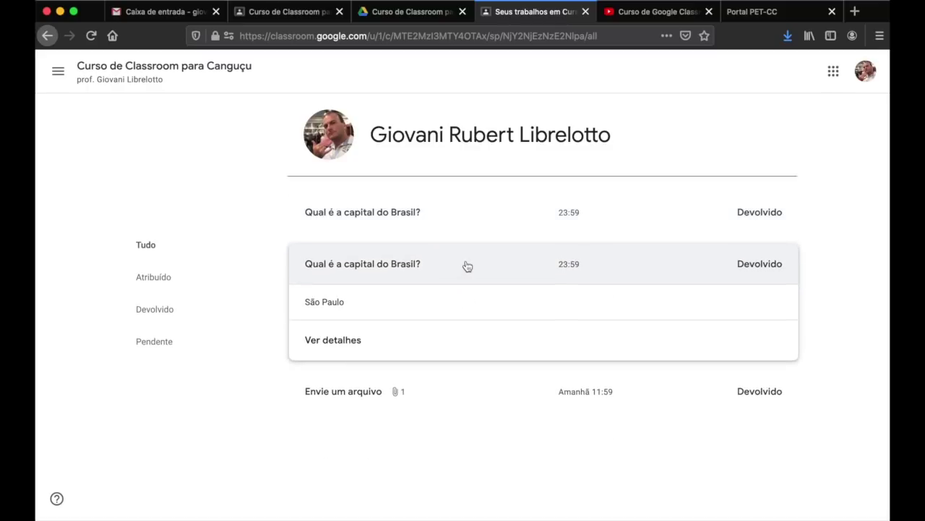
pyautogui.click(452, 273)
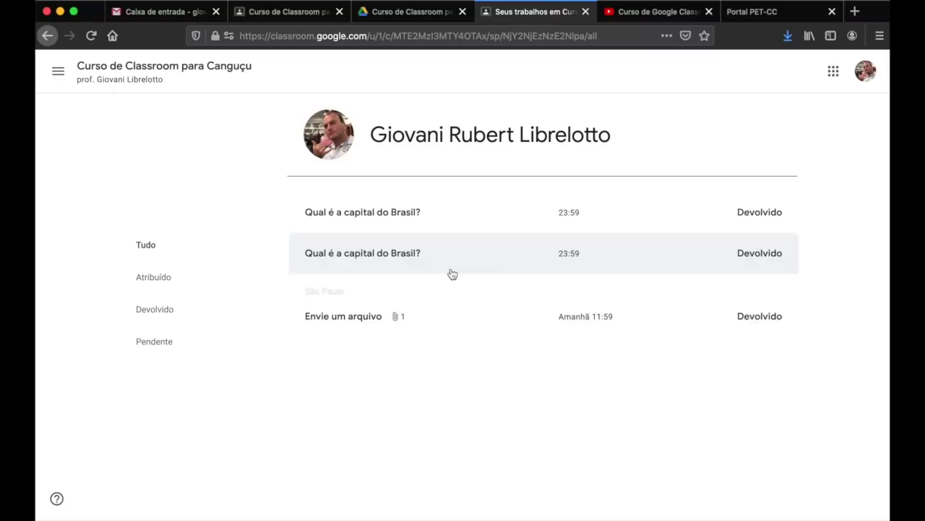
pyautogui.click(467, 294)
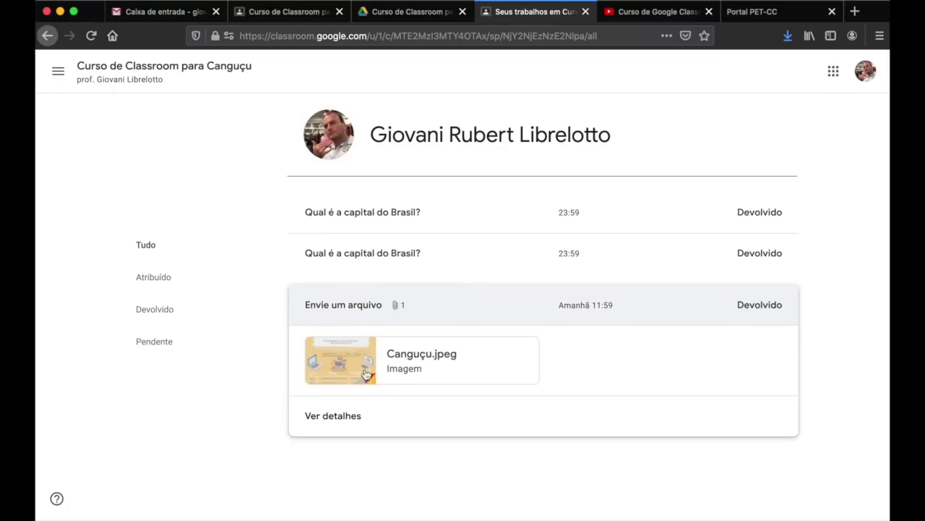
pyautogui.click(515, 304)
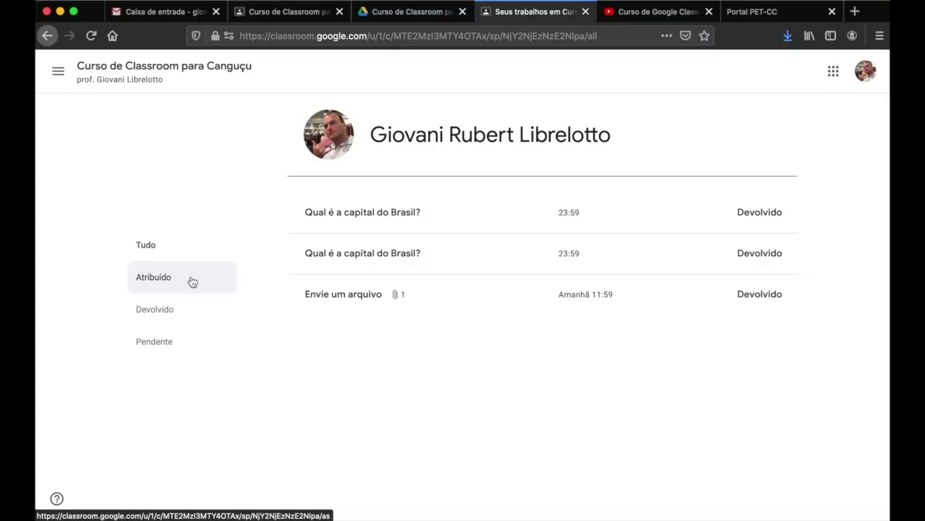
# - Filter the work list by Atribuído, then Devolvido, then back to Tudo
pyautogui.click(192, 281)
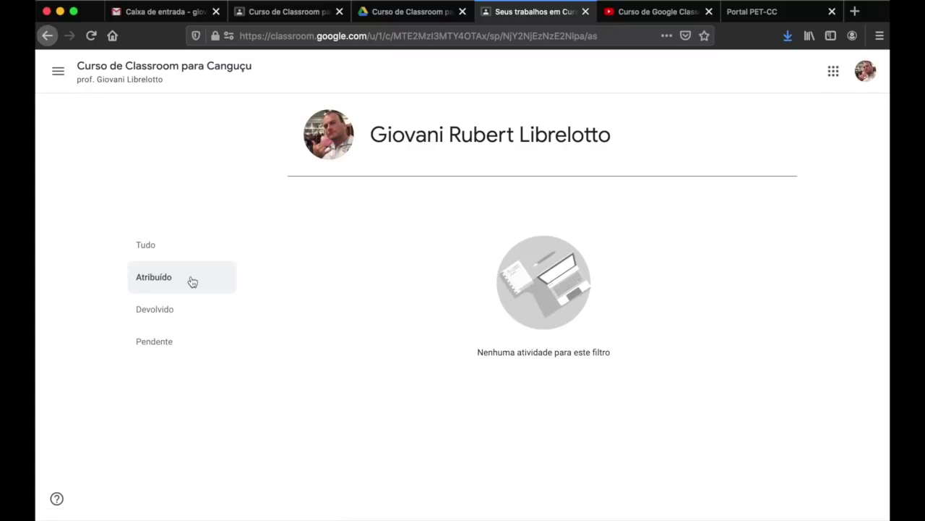
pyautogui.click(178, 306)
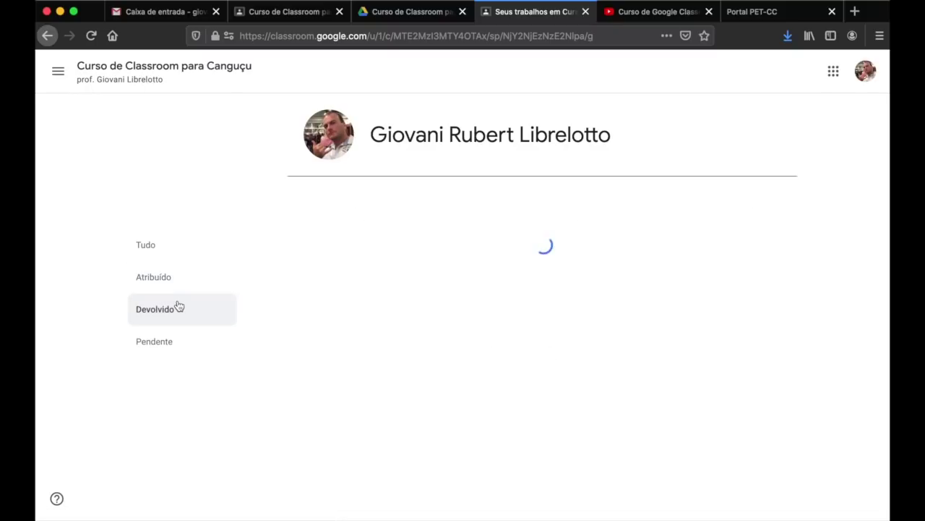
pyautogui.click(158, 249)
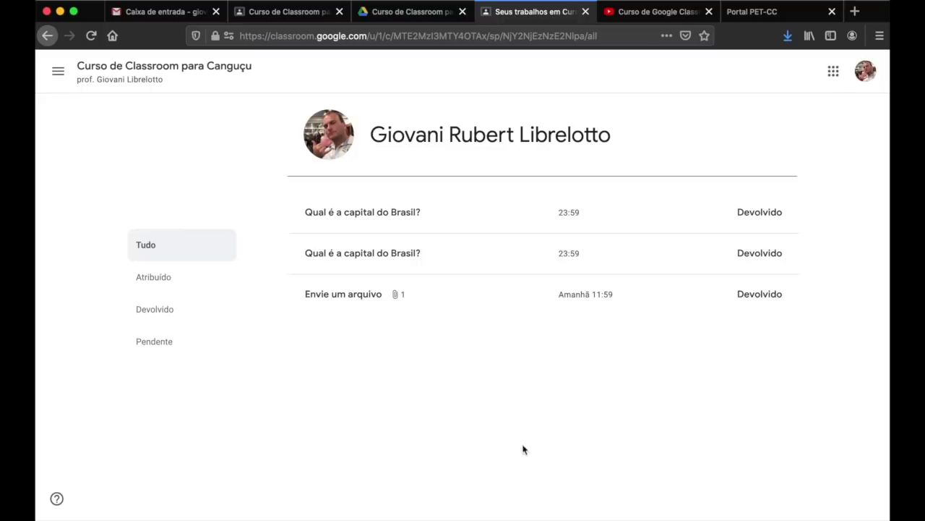
# - In the teacher view, open the Módulo 1 capital question's submitted answers from Atividades
pyautogui.click(282, 14)
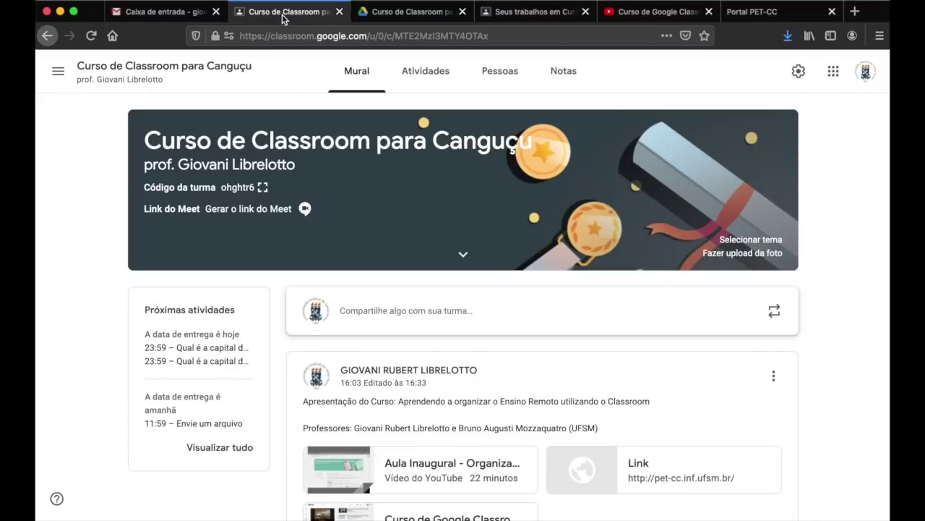
pyautogui.click(415, 72)
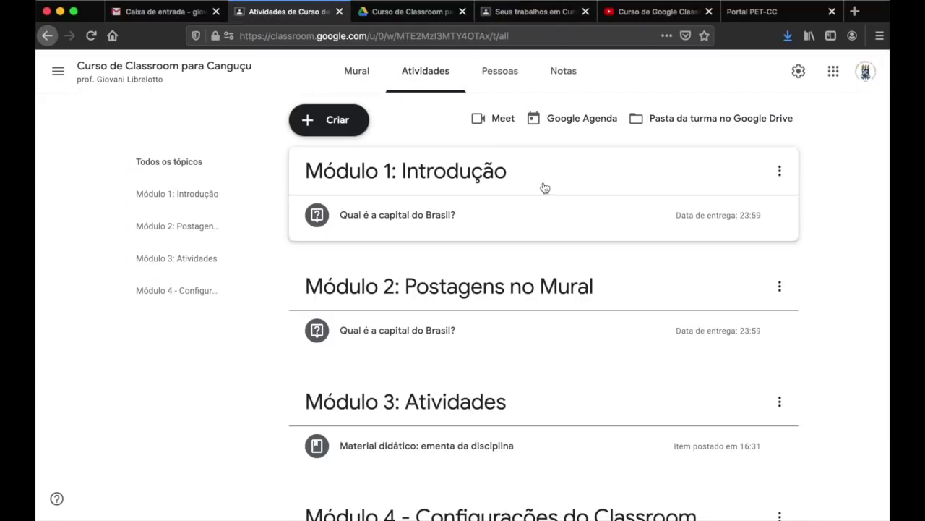
pyautogui.scroll(-3, 572, 268)
pyautogui.scroll(3, 572, 268)
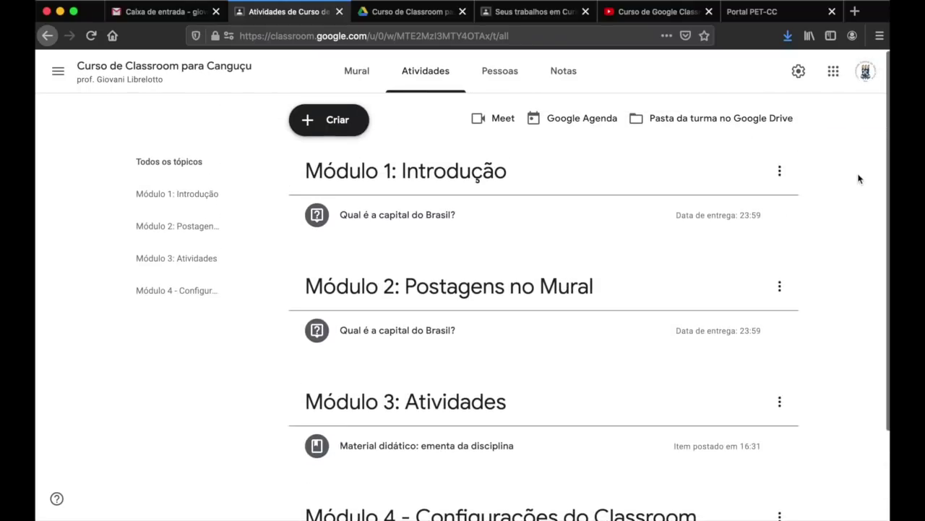
pyautogui.click(351, 229)
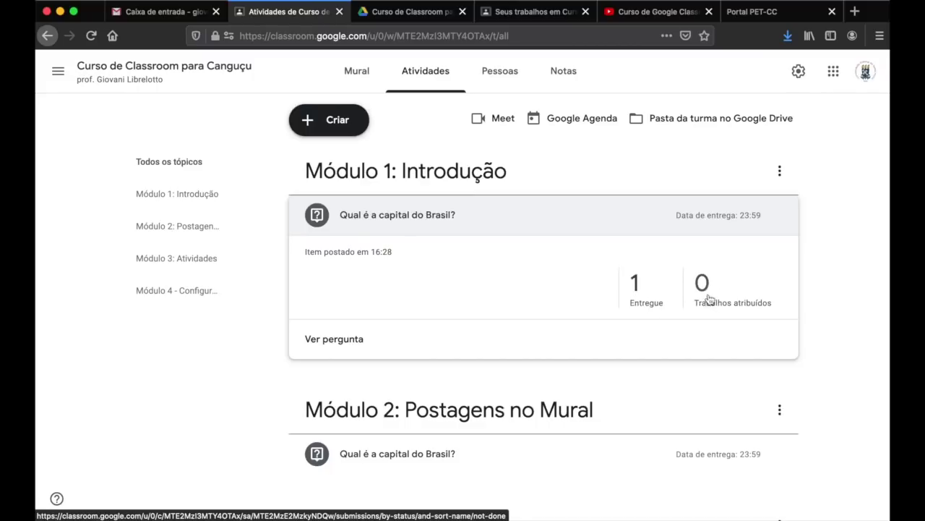
pyautogui.click(641, 293)
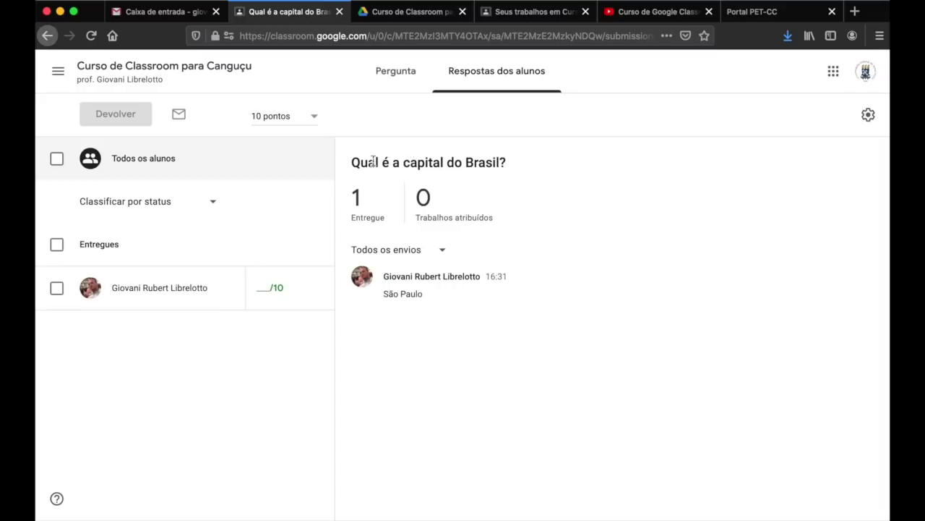
# - Give the student's São Paulo answer a grade of 0
pyautogui.moveTo(353, 162); pyautogui.dragTo(506, 165)
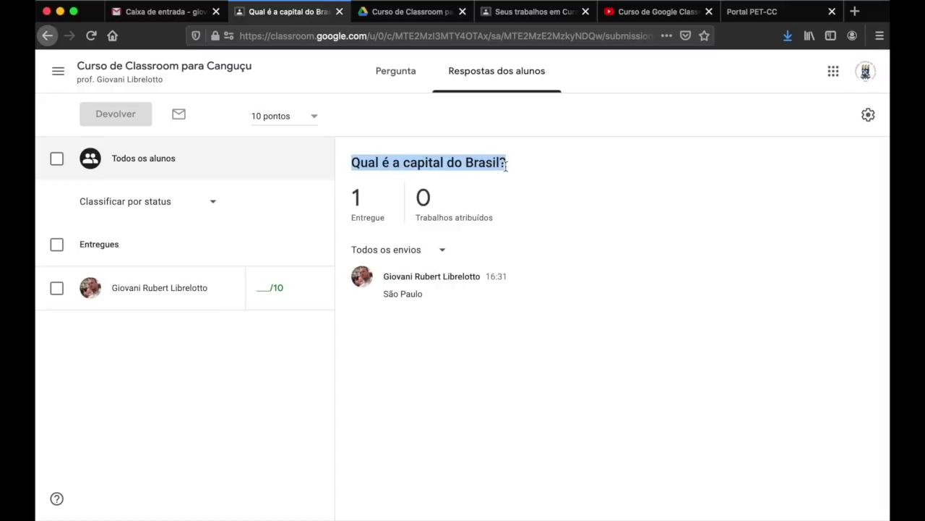
pyautogui.moveTo(391, 294); pyautogui.dragTo(419, 294)
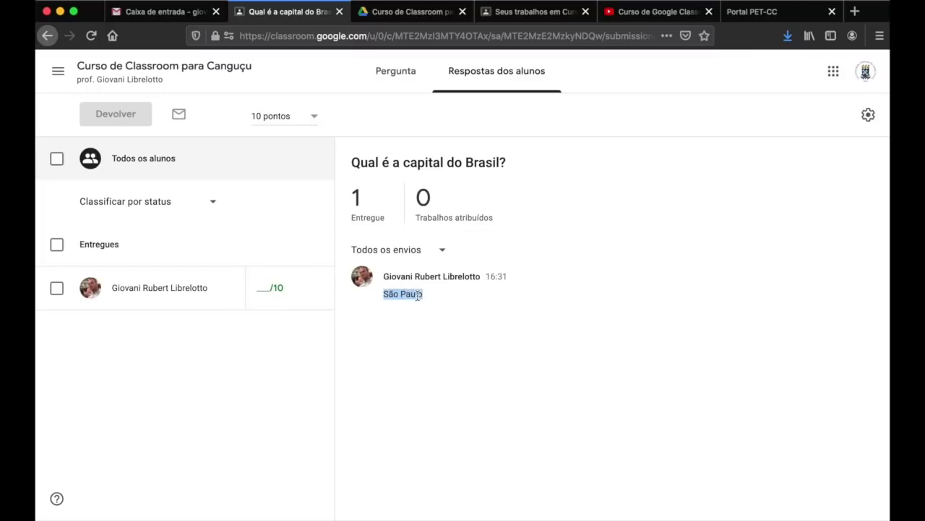
pyautogui.click(426, 294)
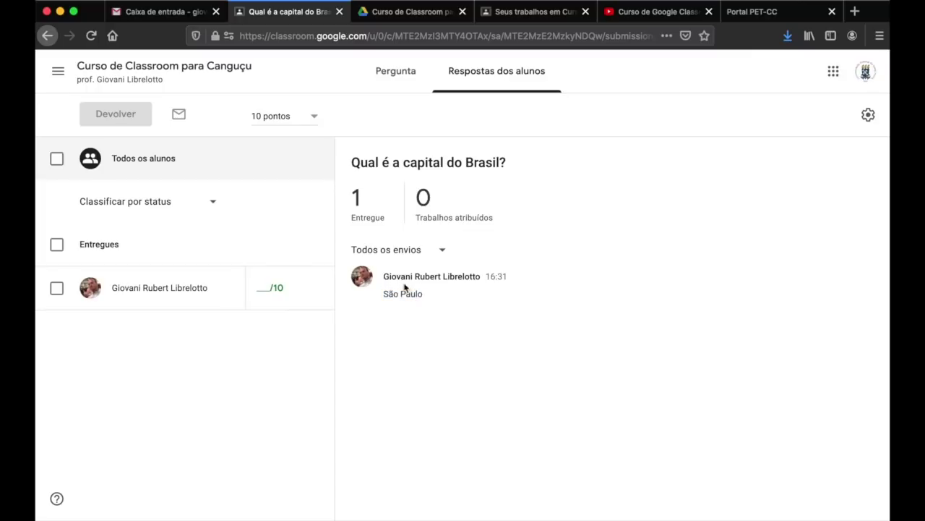
pyautogui.click(263, 287)
pyautogui.write('0')
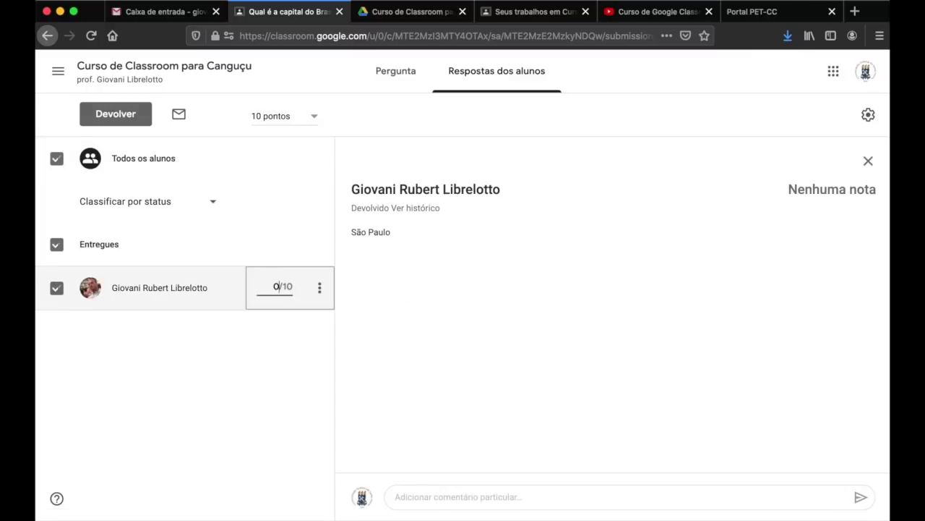
pyautogui.click(405, 355)
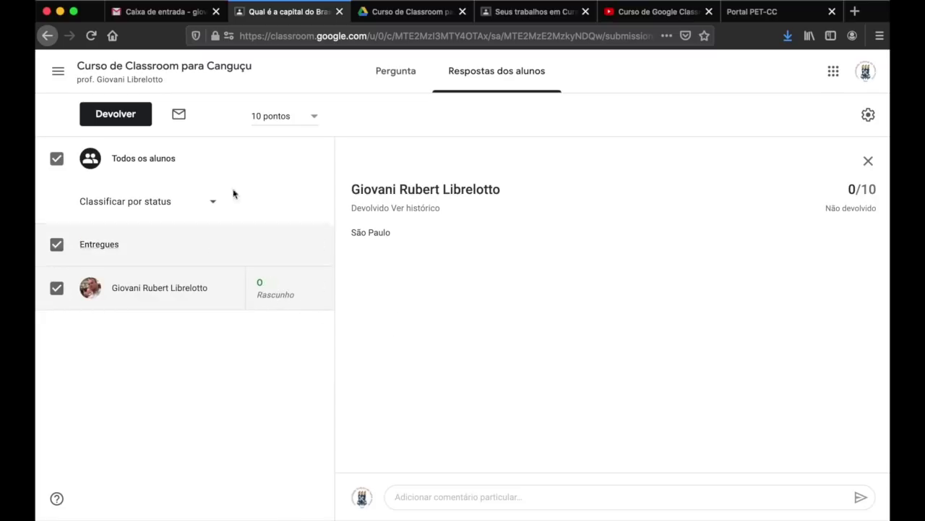
# - Return the work with the private comment 'A resposta não está correta.'
pyautogui.click(123, 117)
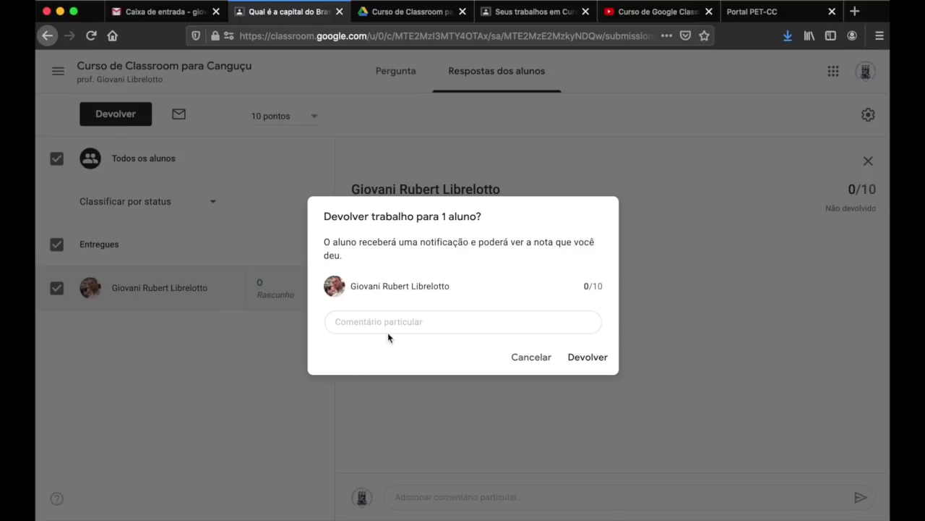
pyautogui.click(406, 327)
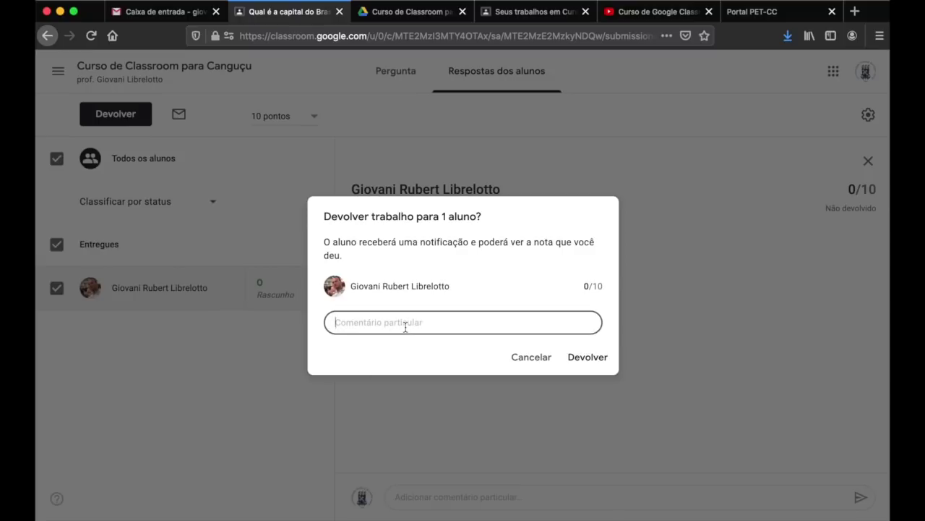
pyautogui.write('A resposta não está correta.')
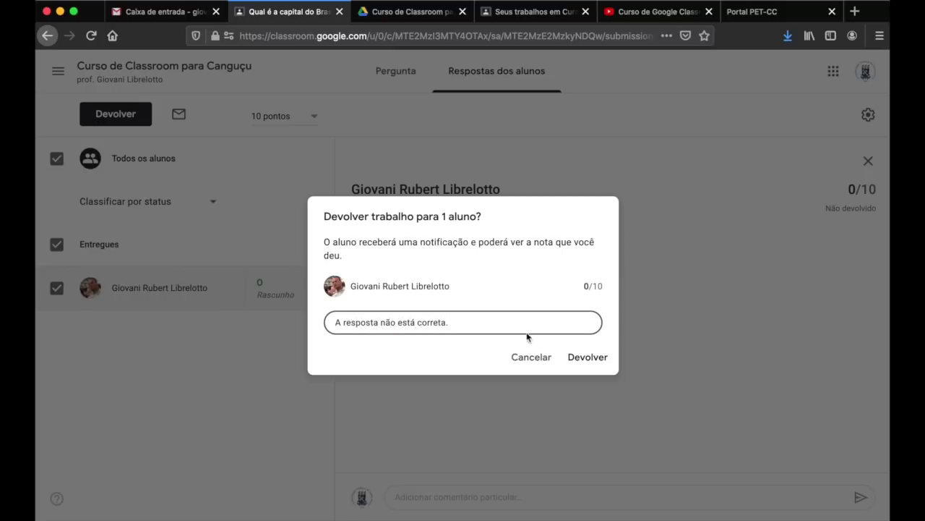
pyautogui.click(588, 357)
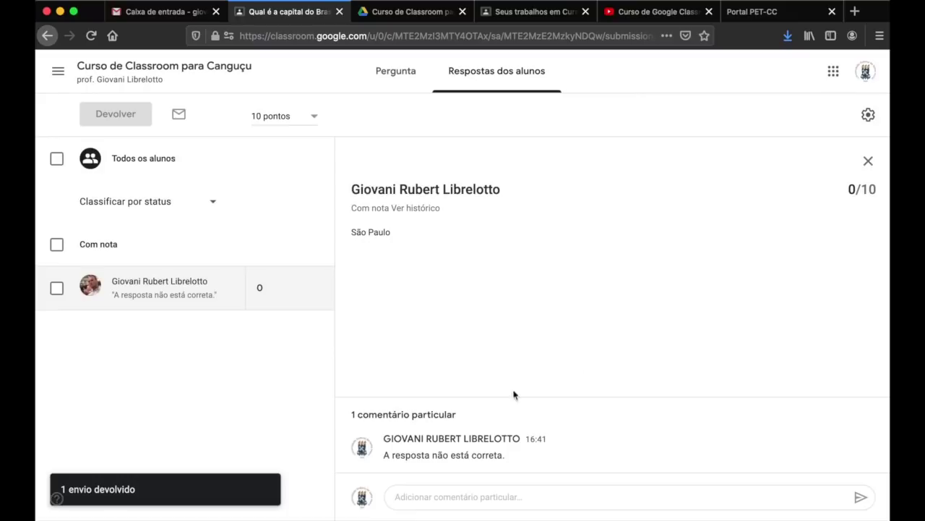
pyautogui.click(433, 498)
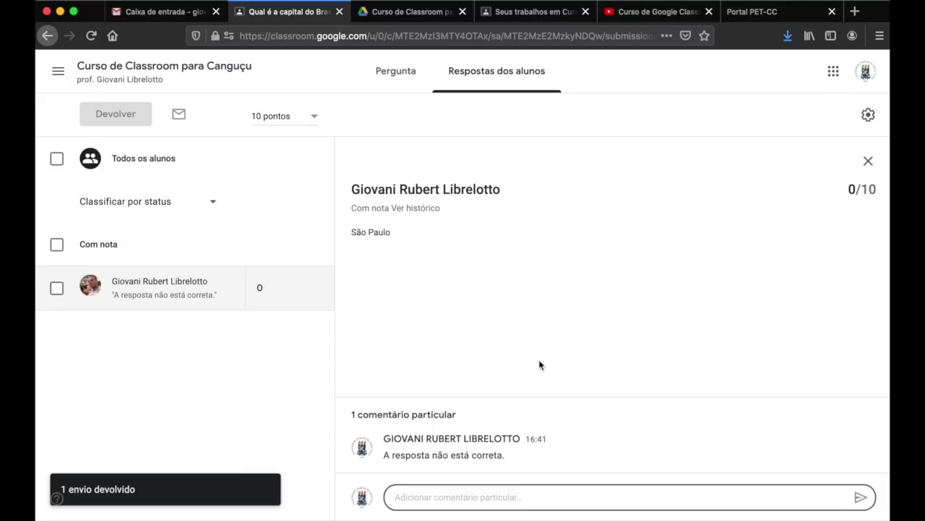
pyautogui.click(543, 14)
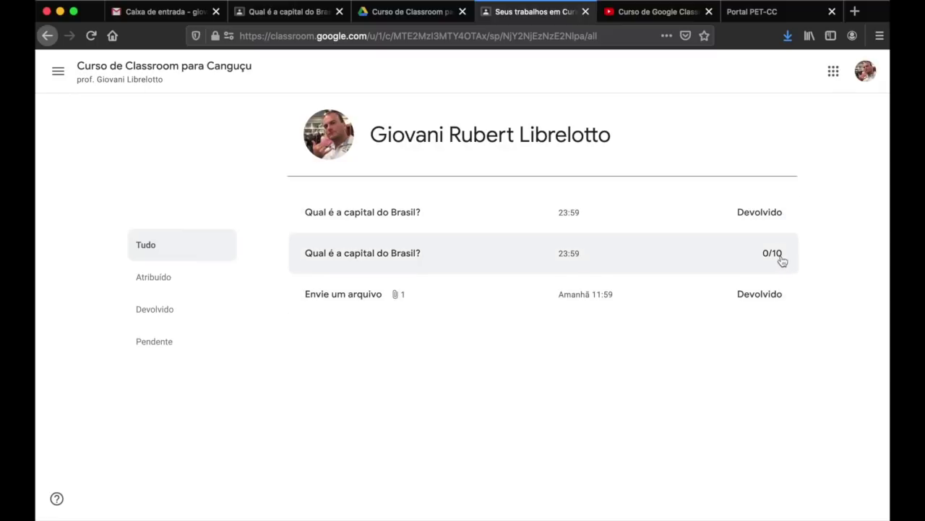
# - As the student, open the 0/10 question's details and reload to see the teacher's comment
pyautogui.click(742, 258)
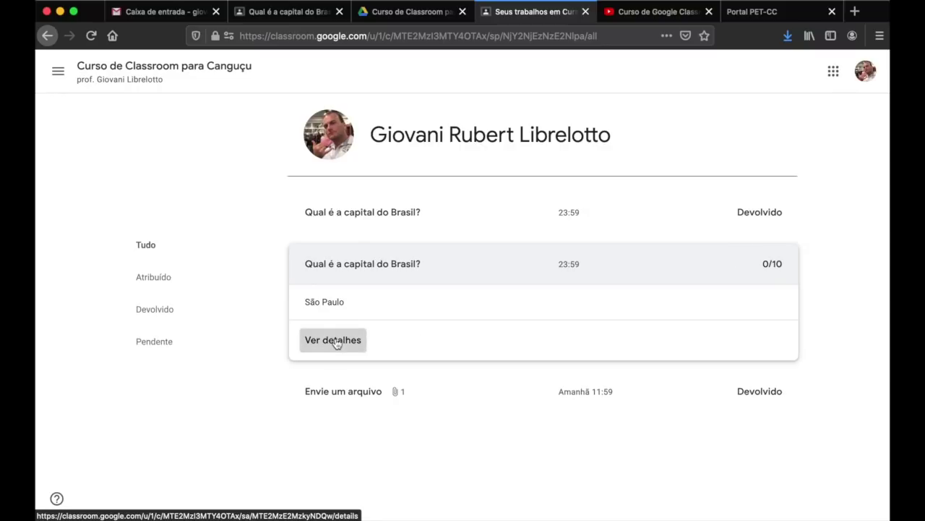
pyautogui.click(334, 340)
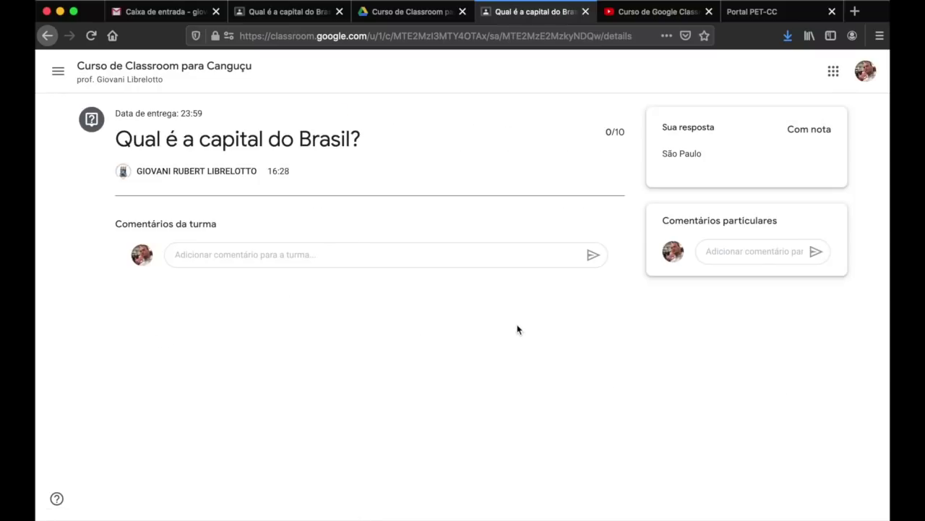
pyautogui.click(90, 36)
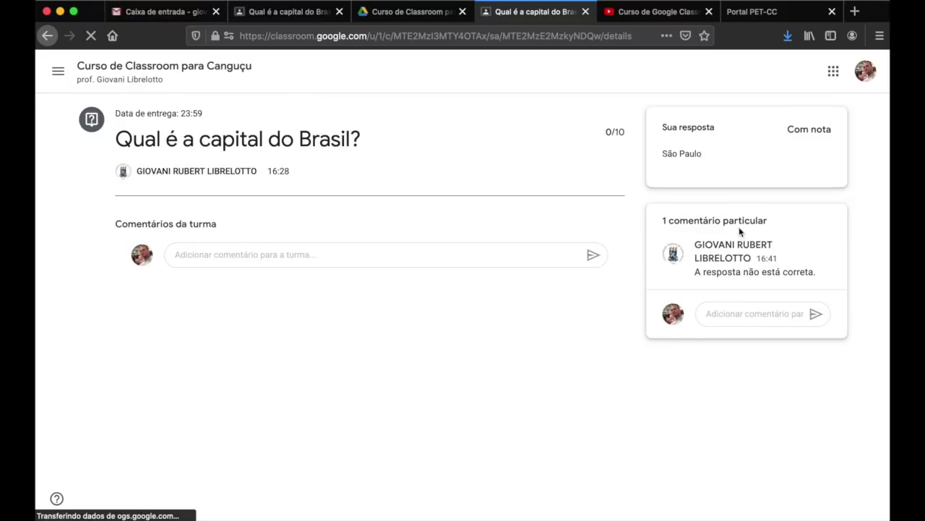
pyautogui.moveTo(697, 271); pyautogui.dragTo(825, 279)
pyautogui.click(825, 279)
# - Post the private reply 'Obrigado.' to the teacher
pyautogui.click(767, 311)
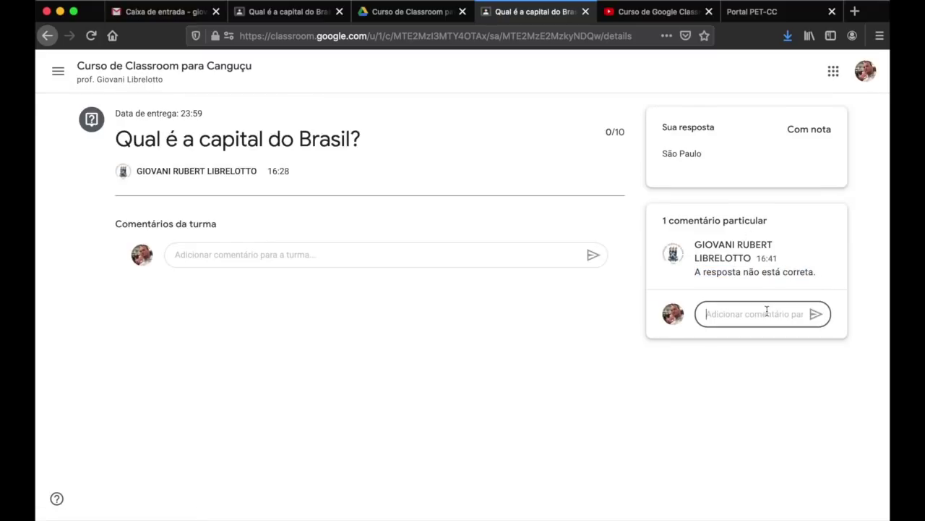
pyautogui.write('Obrigado.')
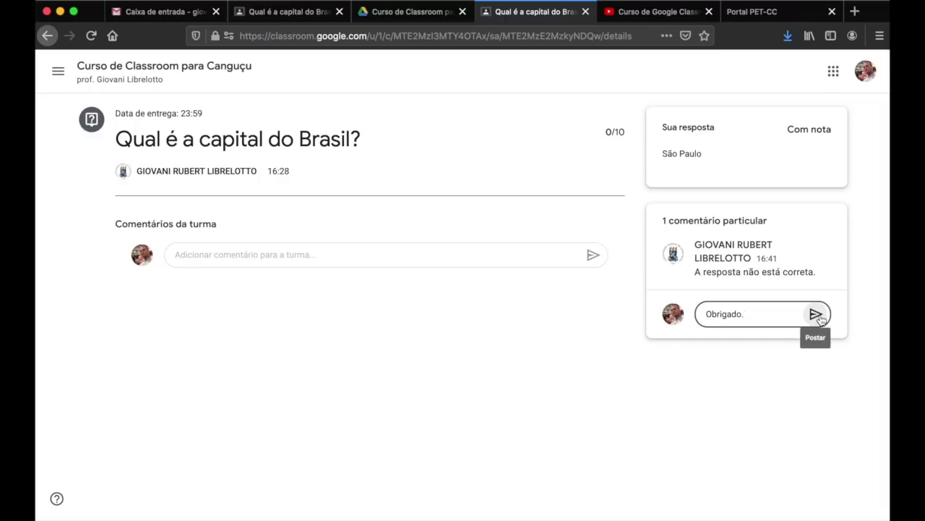
pyautogui.click(819, 316)
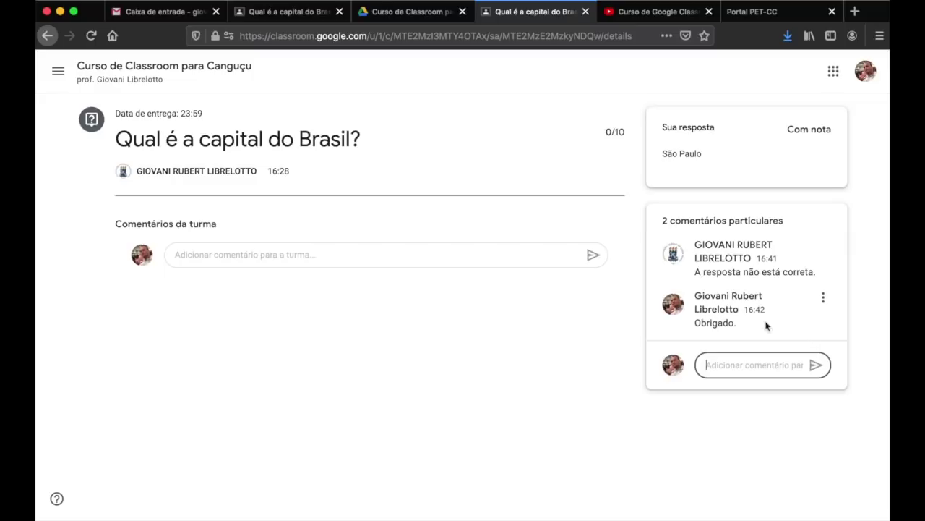
pyautogui.click(313, 16)
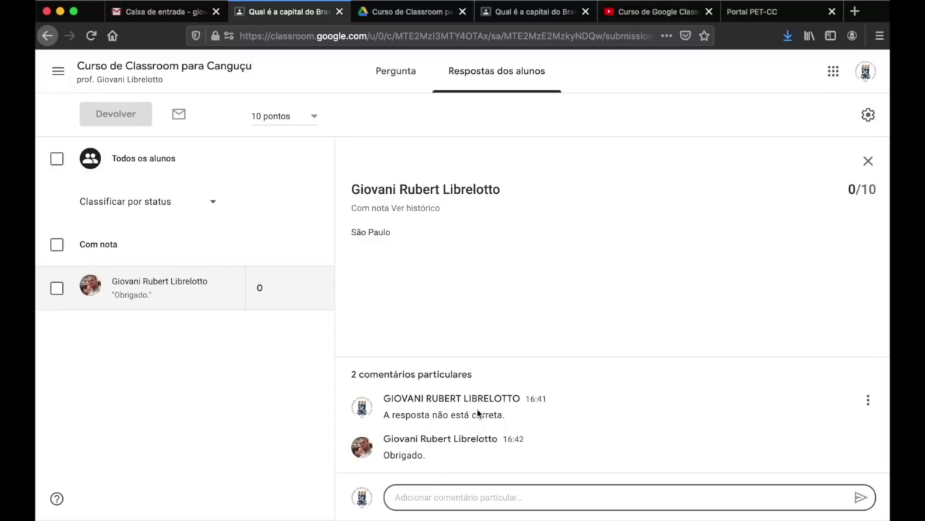
# - Review the teacher comment and 'Obrigado.' reply, then return to the Atividades page
pyautogui.moveTo(397, 415); pyautogui.dragTo(486, 415)
pyautogui.click(410, 453)
pyautogui.tripleClick(409, 453)
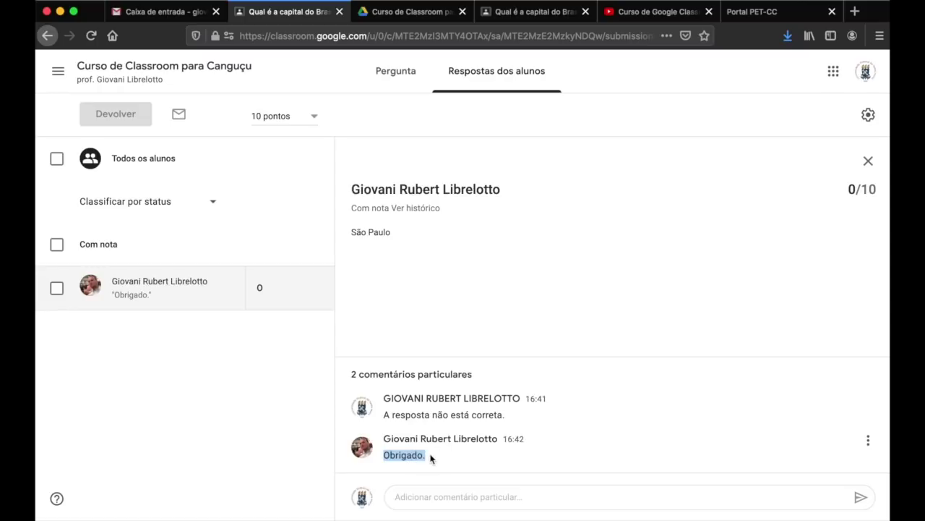
pyautogui.click(431, 458)
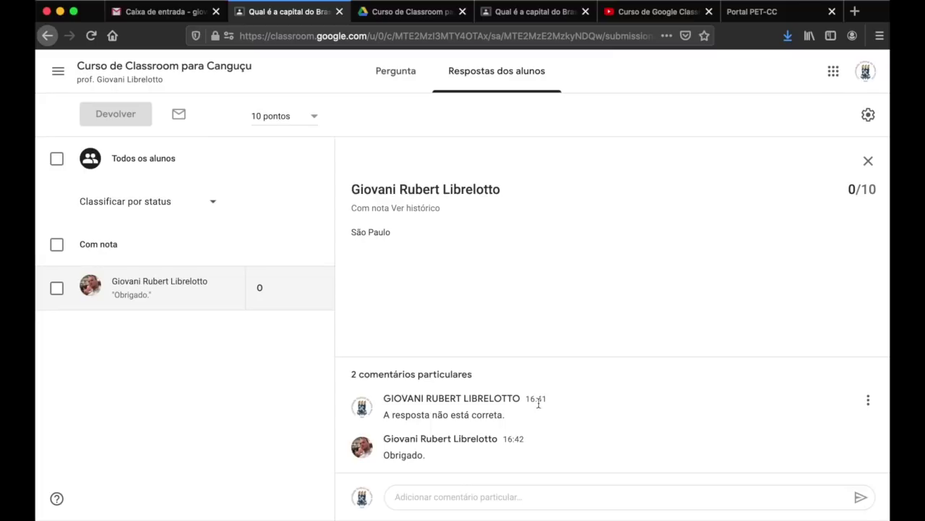
pyautogui.click(227, 70)
pyautogui.click(425, 70)
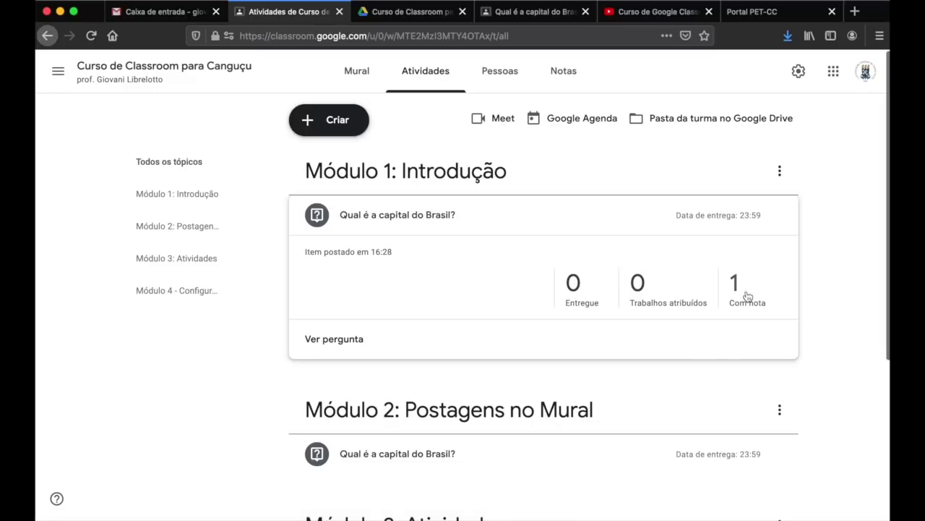
# - Open the Módulo 2 question's student answers and grade the Brasília answer 10/10
pyautogui.scroll(-2, 745, 312)
pyautogui.scroll(-3, 651, 289)
pyautogui.click(564, 263)
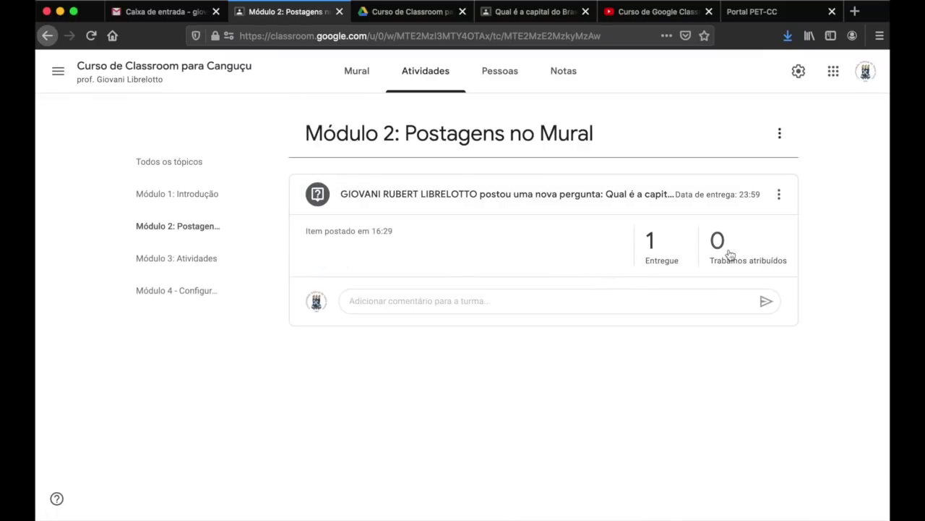
pyautogui.click(460, 195)
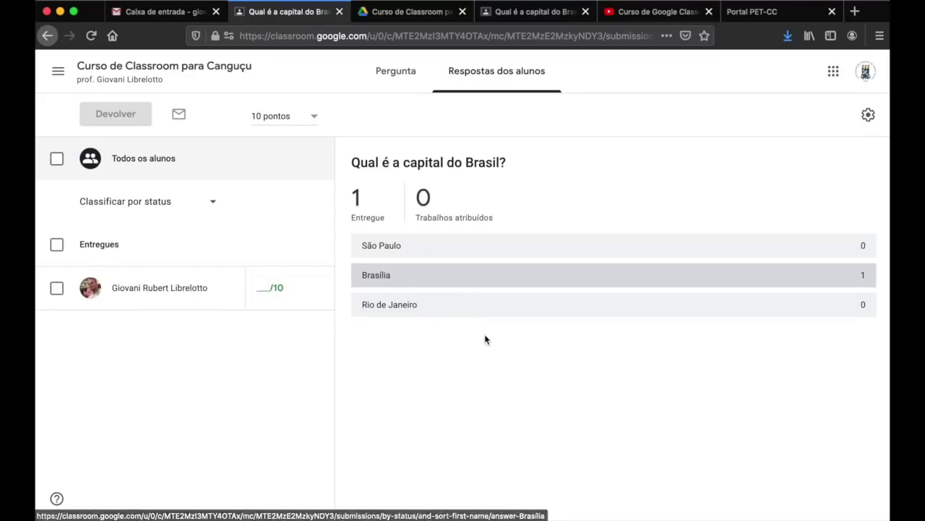
pyautogui.click(268, 287)
pyautogui.write('10')
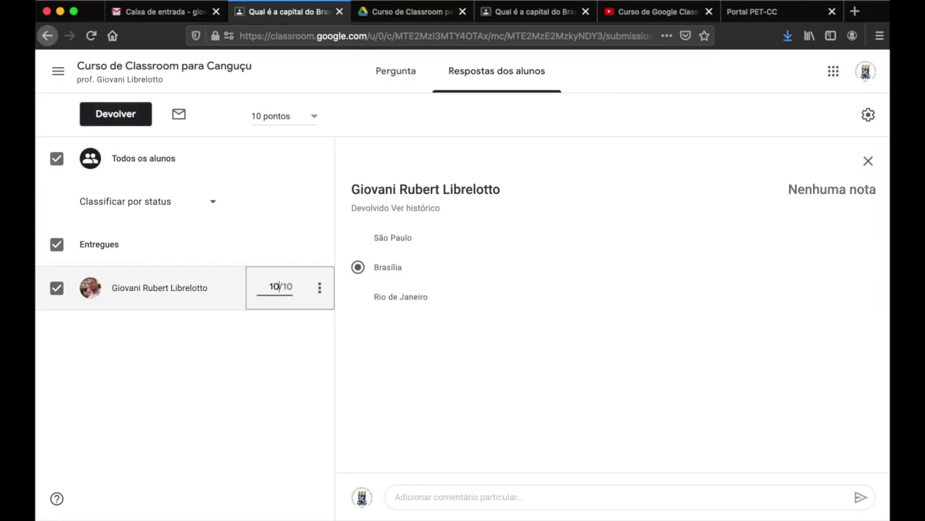
pyautogui.click(407, 333)
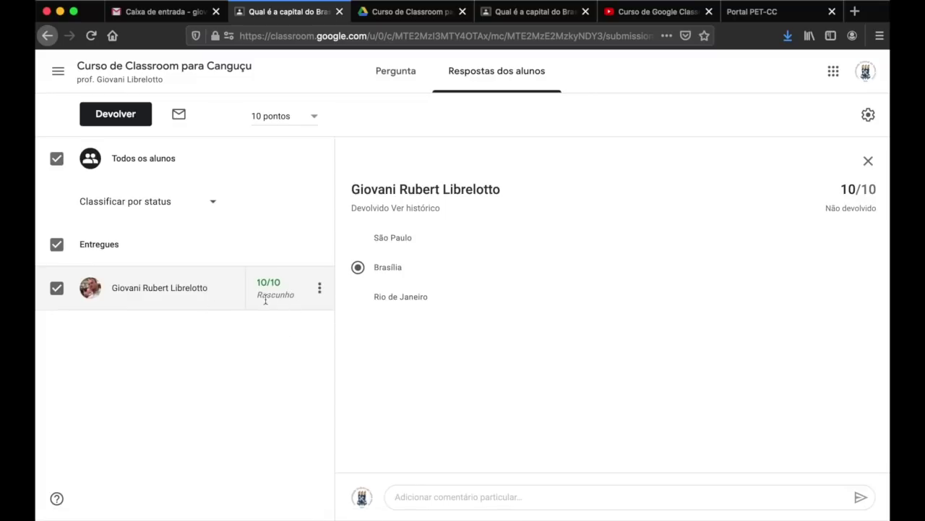
# - Return the work with the private comment 'Parabéns!' and switch to the student tab
pyautogui.click(123, 117)
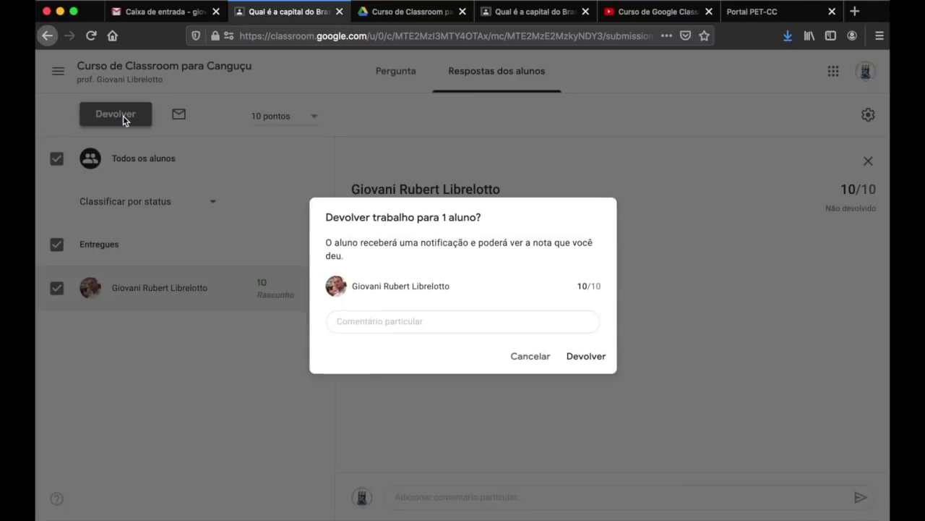
pyautogui.click(386, 327)
pyautogui.write('P')
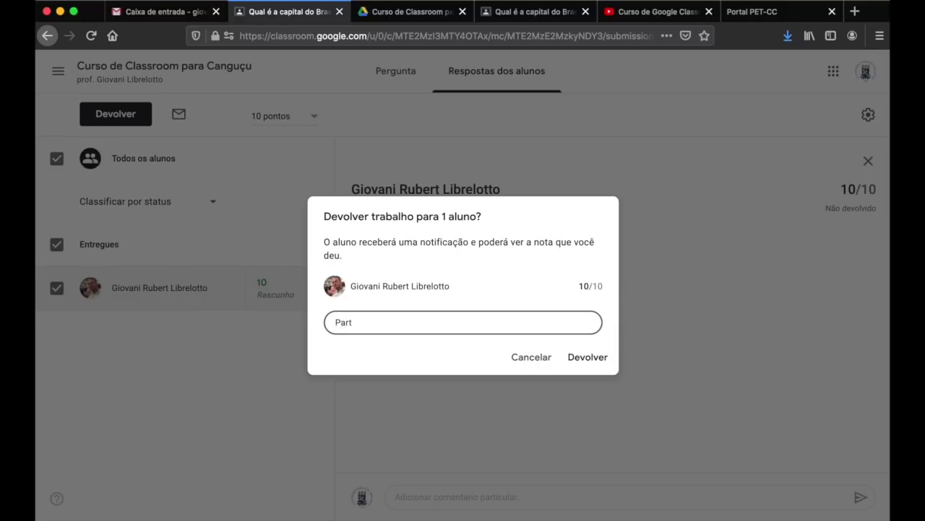
pyautogui.write('ar')
pyautogui.press('BackSpace')
pyautogui.press('BackSpace')
pyautogui.press('BackSpace')
pyautogui.write('Pafs')
pyautogui.click(587, 355)
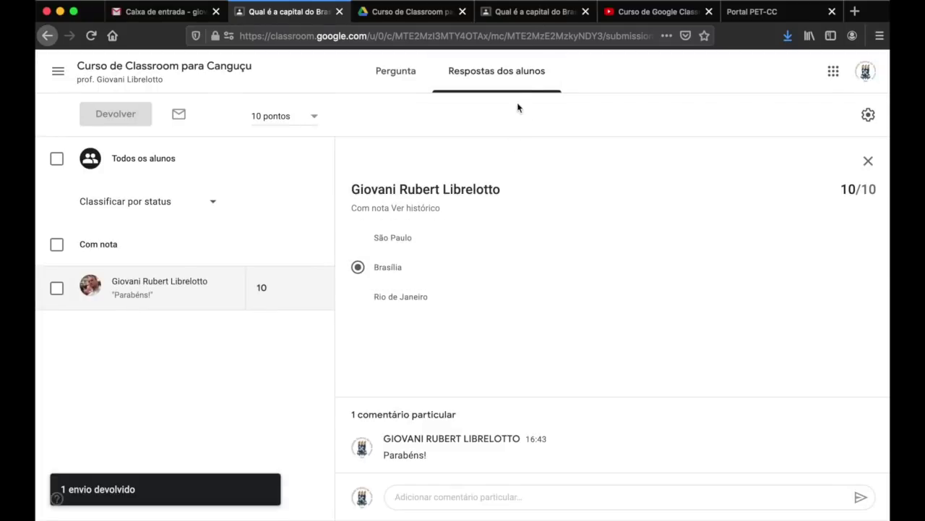
pyautogui.click(545, 13)
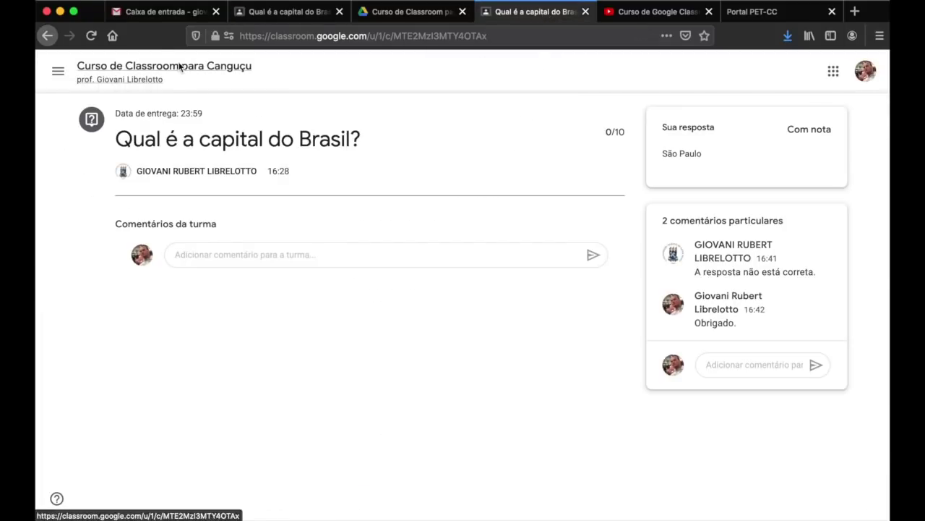
# - As the student, open Ver seus trabalhos and read the 0/10 and 10/10 questions' feedback
pyautogui.click(183, 67)
pyautogui.click(452, 73)
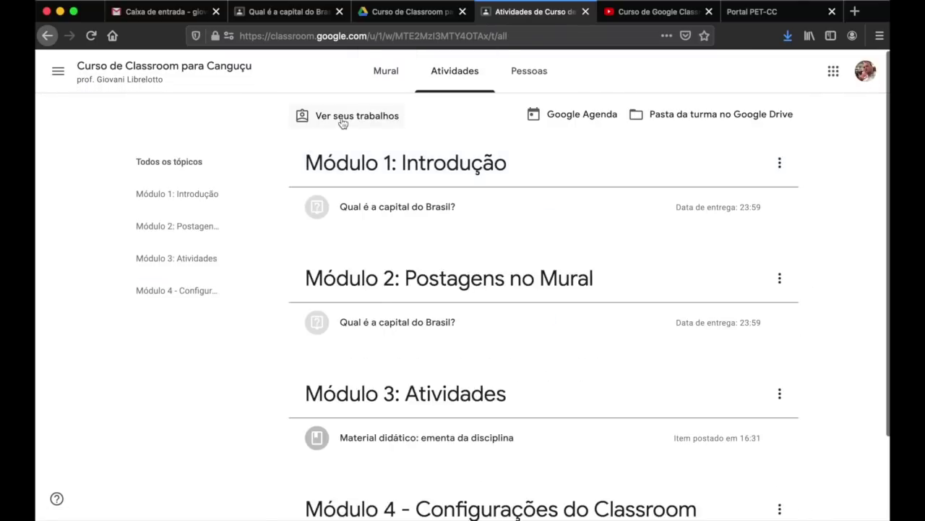
pyautogui.click(345, 118)
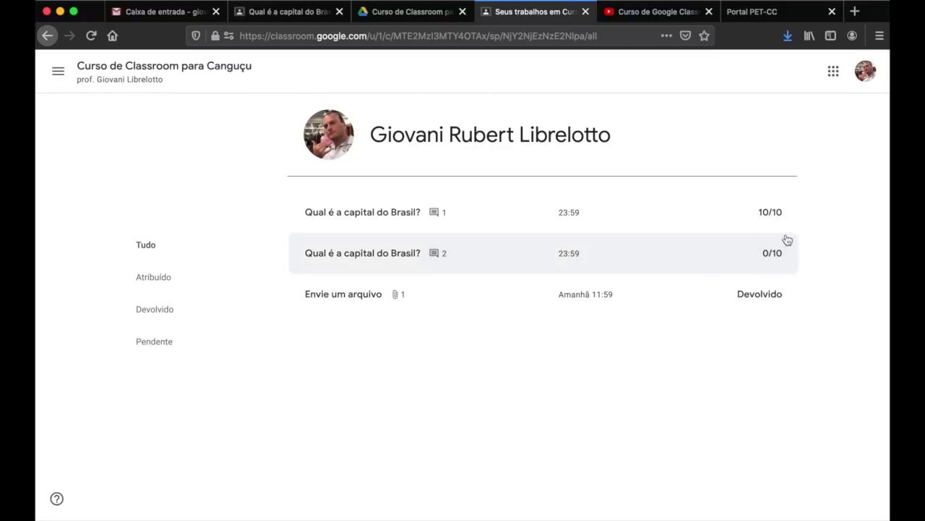
pyautogui.click(768, 253)
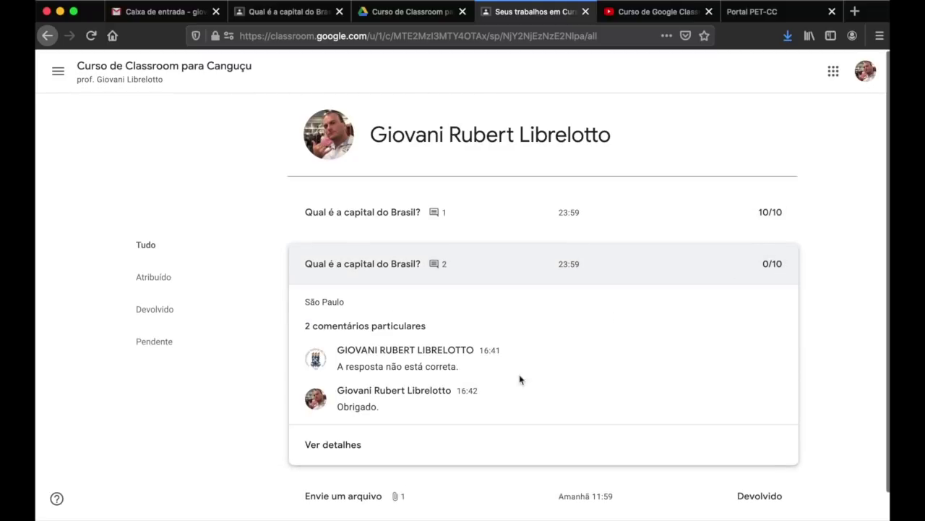
pyautogui.click(634, 252)
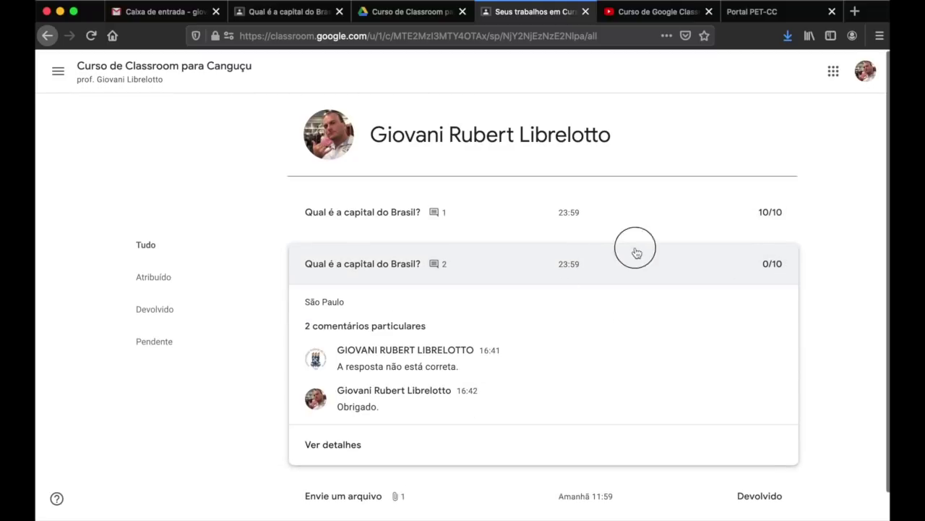
pyautogui.click(686, 221)
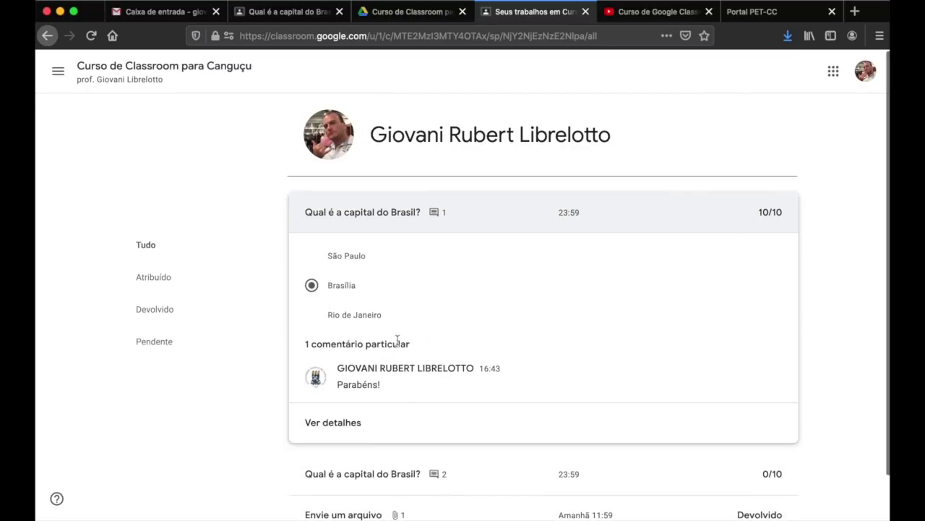
pyautogui.click(564, 211)
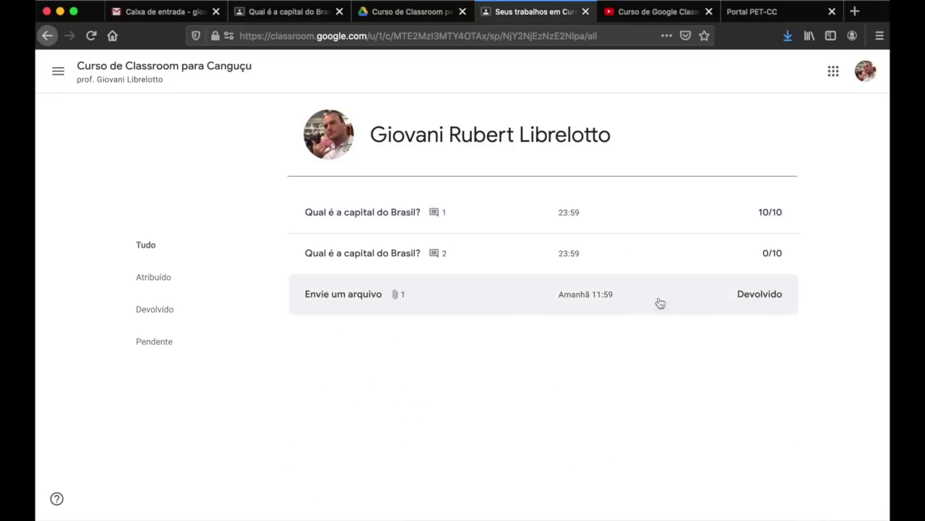
pyautogui.click(267, 15)
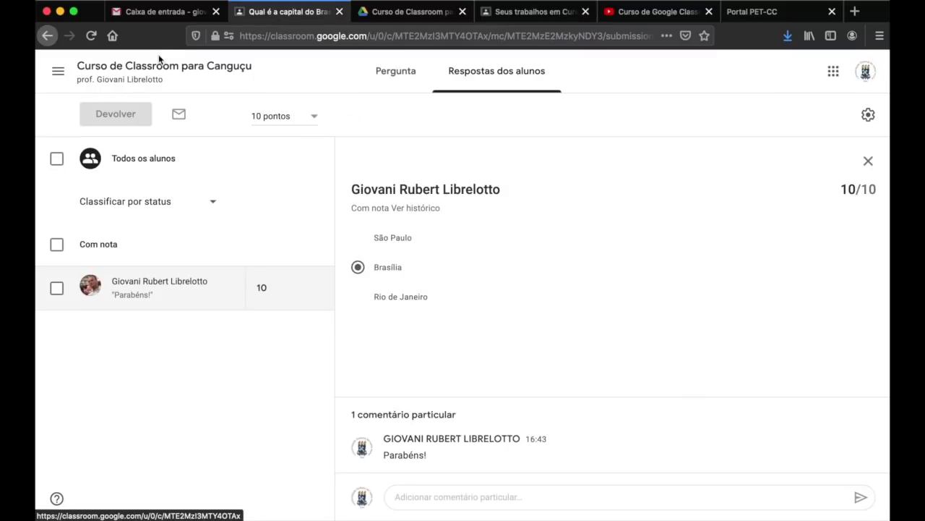
# - Open the student work for the Envie um arquivo assignment under Módulo 4
pyautogui.click(128, 68)
pyautogui.click(427, 81)
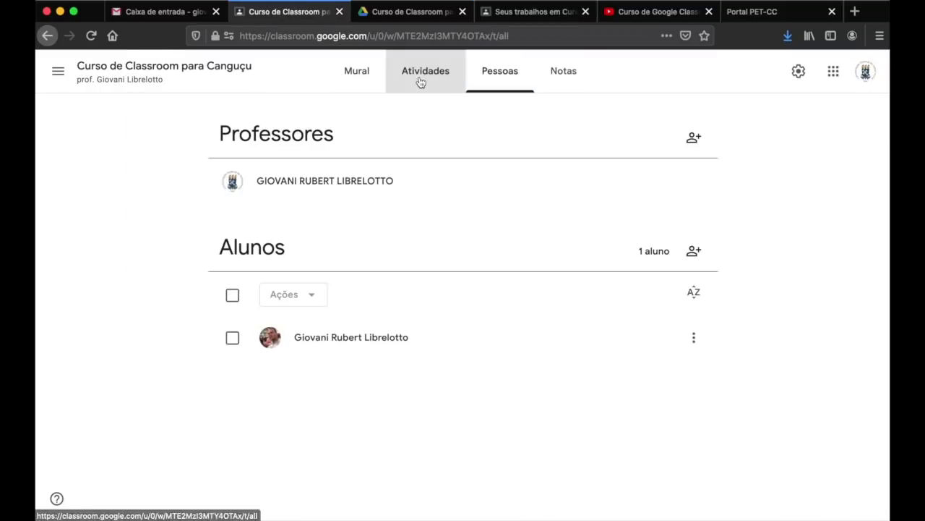
pyautogui.scroll(-3, 502, 289)
pyautogui.click(441, 413)
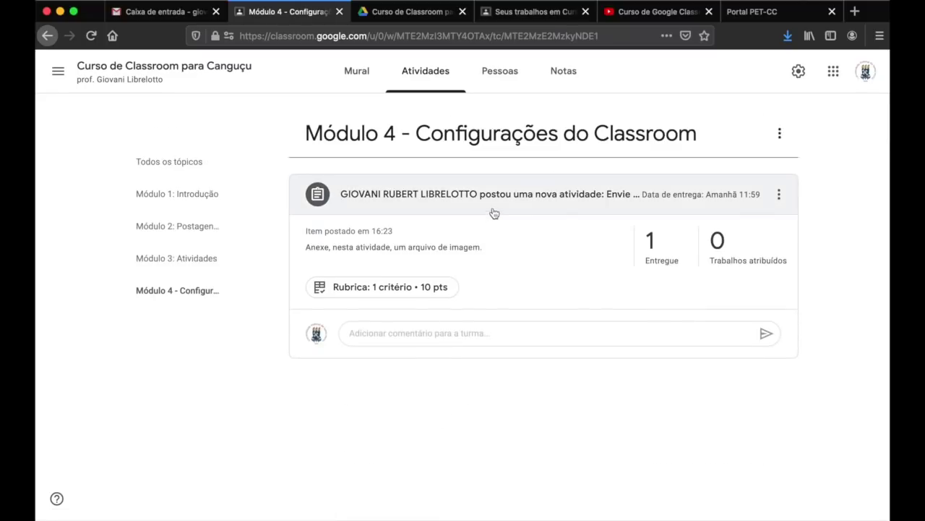
pyautogui.click(494, 207)
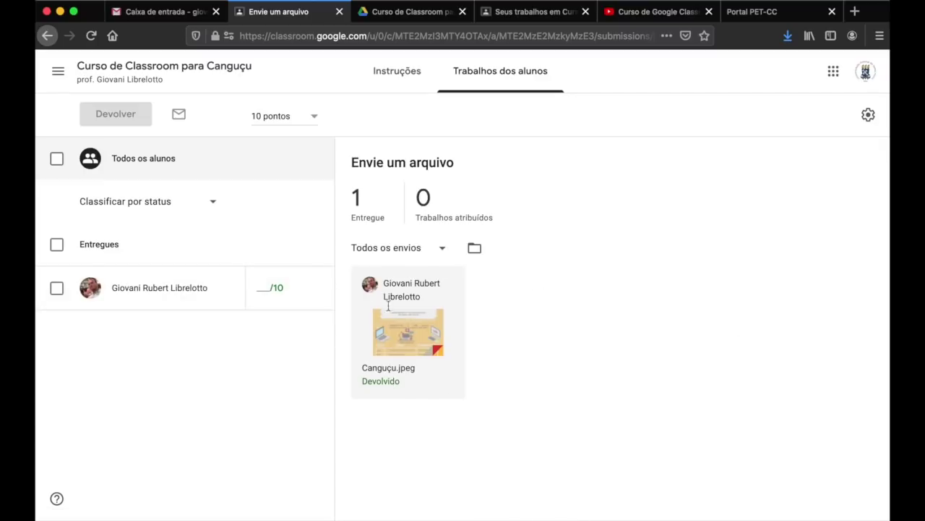
# - Select the student, score the Correção rubric 5/10, and view the Canguçu.jpeg image
pyautogui.click(178, 289)
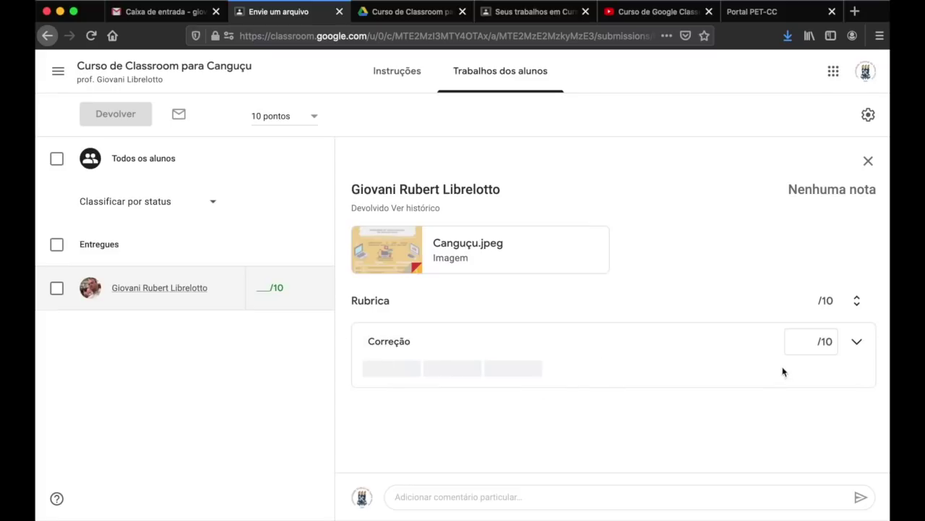
pyautogui.click(400, 369)
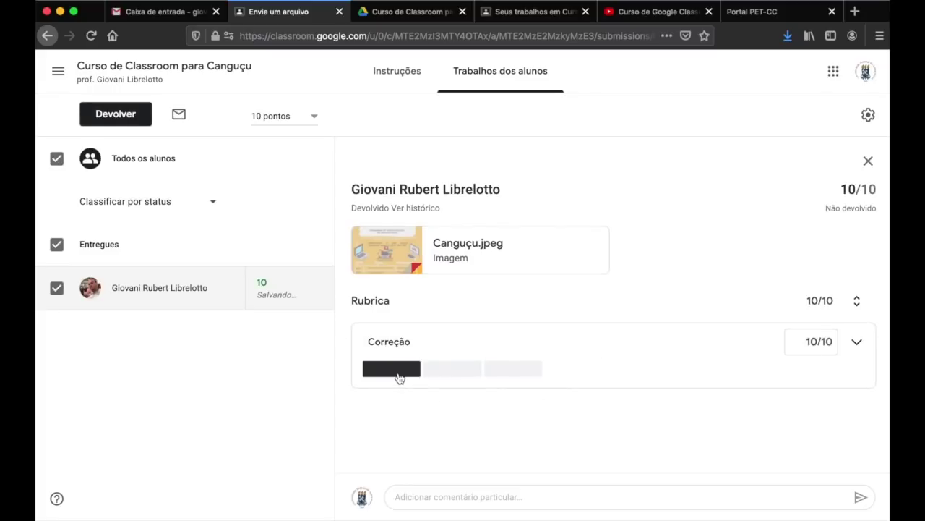
pyautogui.click(454, 371)
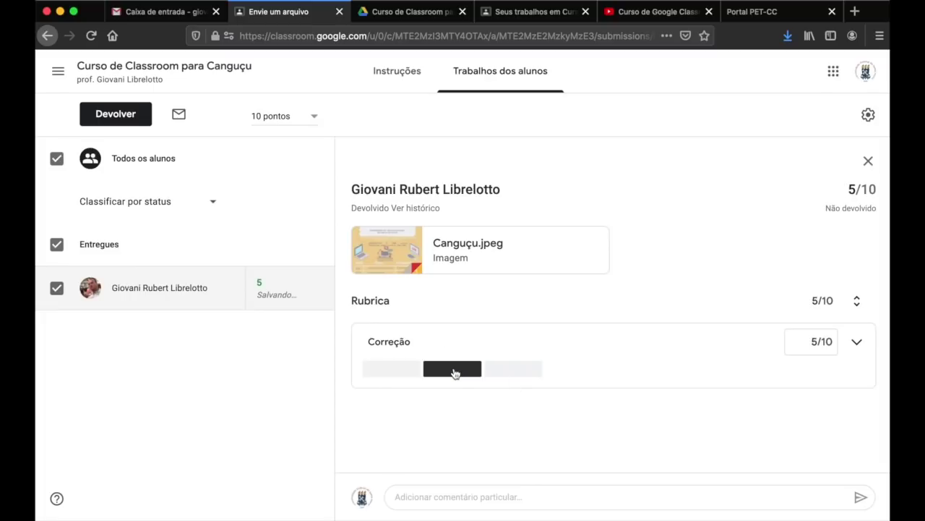
pyautogui.click(505, 371)
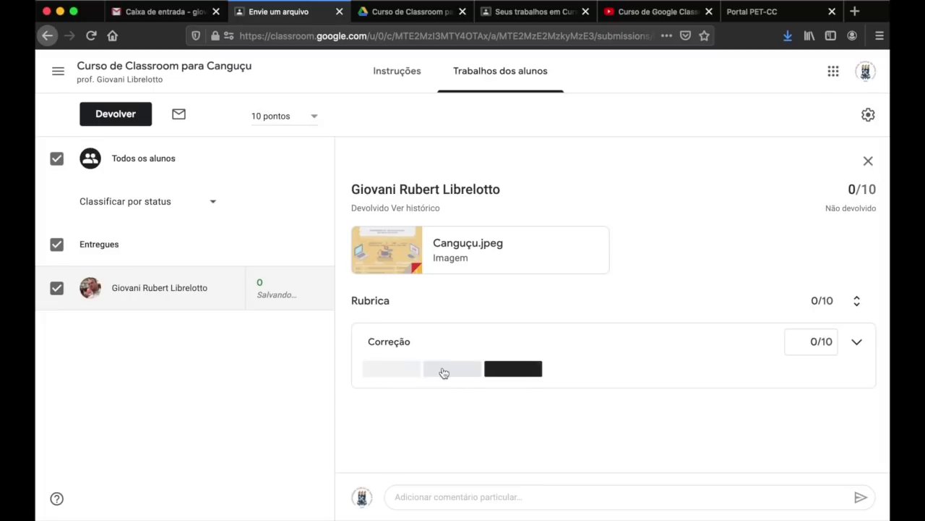
pyautogui.click(444, 372)
pyautogui.click(401, 371)
pyautogui.click(449, 374)
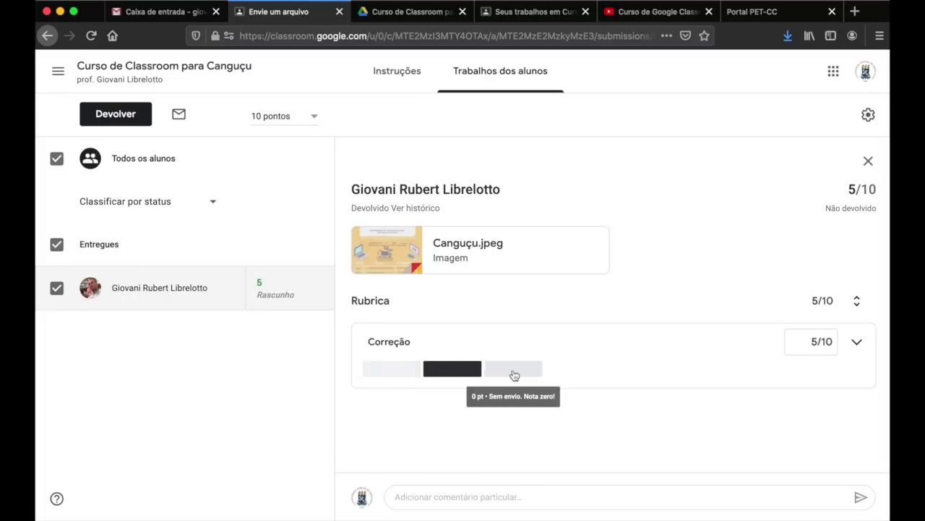
pyautogui.click(514, 373)
pyautogui.click(402, 374)
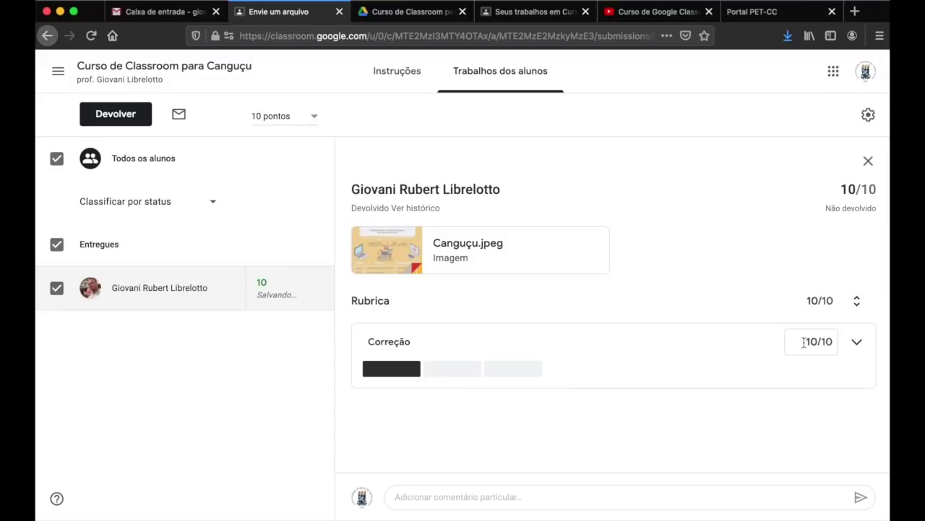
pyautogui.click(443, 370)
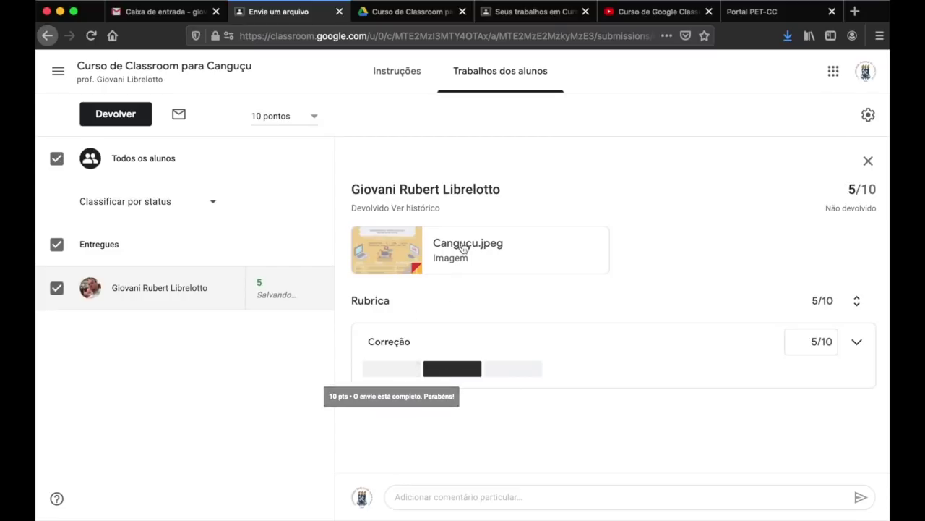
pyautogui.click(462, 246)
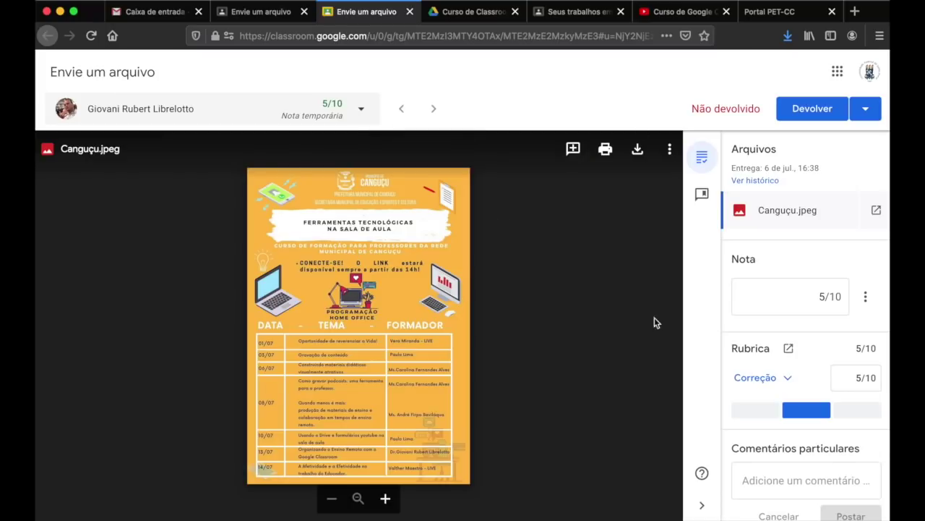
# - Grade the submission at the top rubric level, 10/10, and return it to the student
pyautogui.click(263, 18)
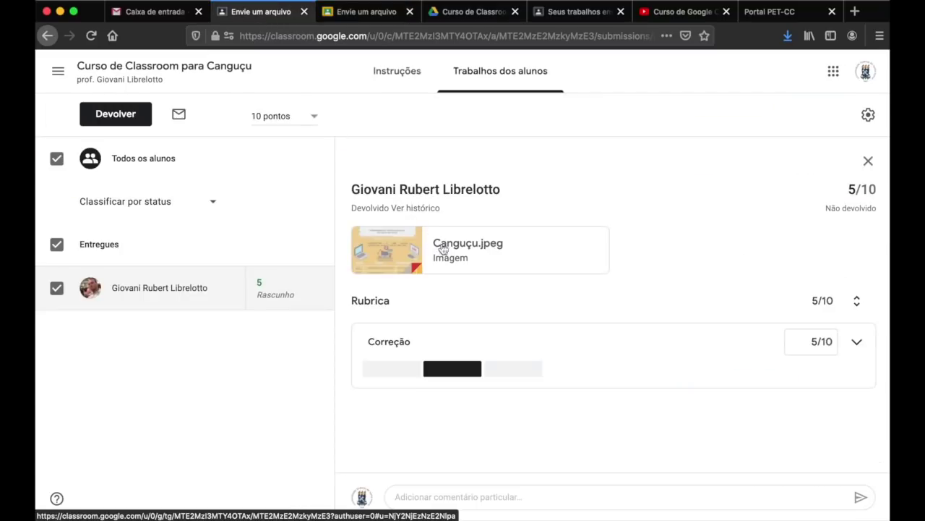
pyautogui.click(378, 16)
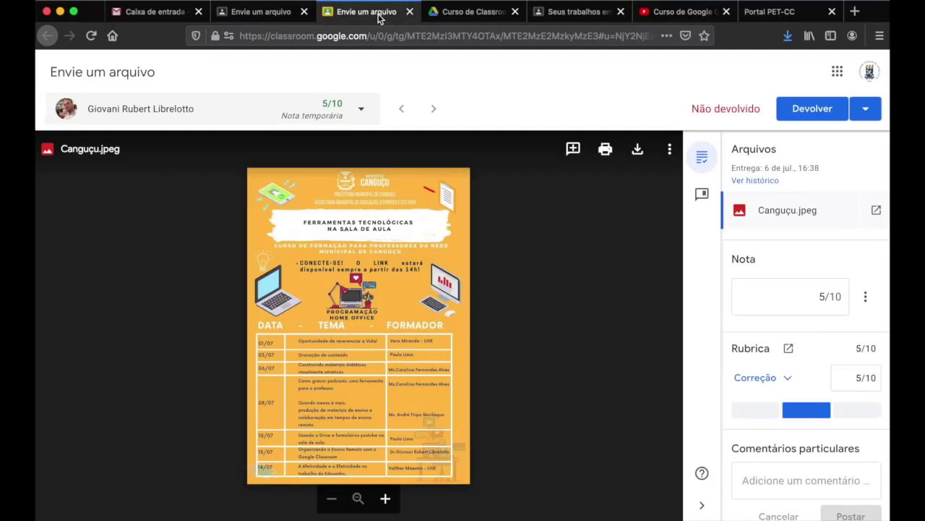
pyautogui.moveTo(705, 108); pyautogui.dragTo(736, 107)
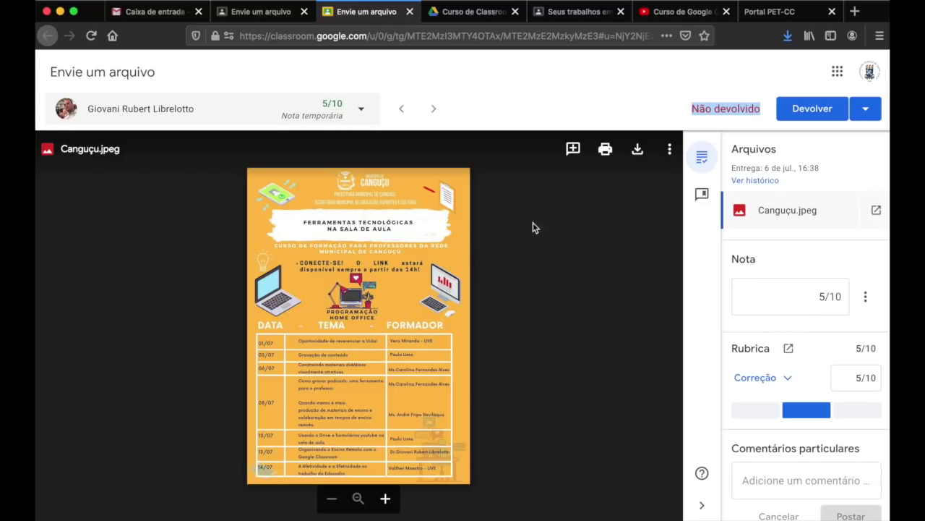
pyautogui.click(752, 411)
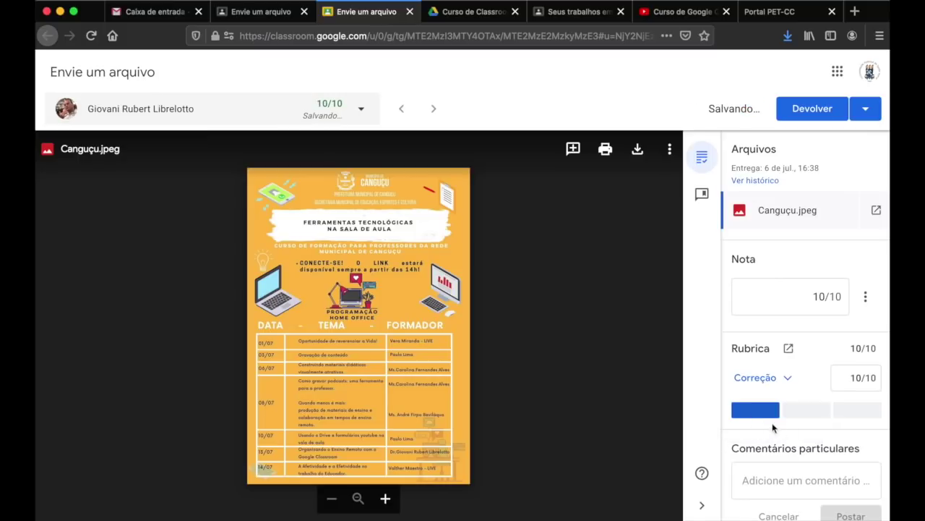
pyautogui.click(813, 110)
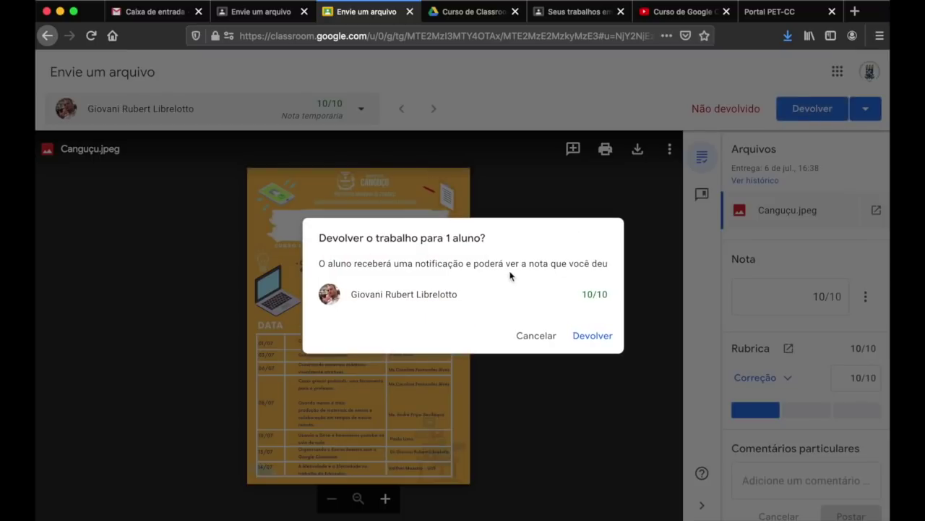
pyautogui.click(595, 338)
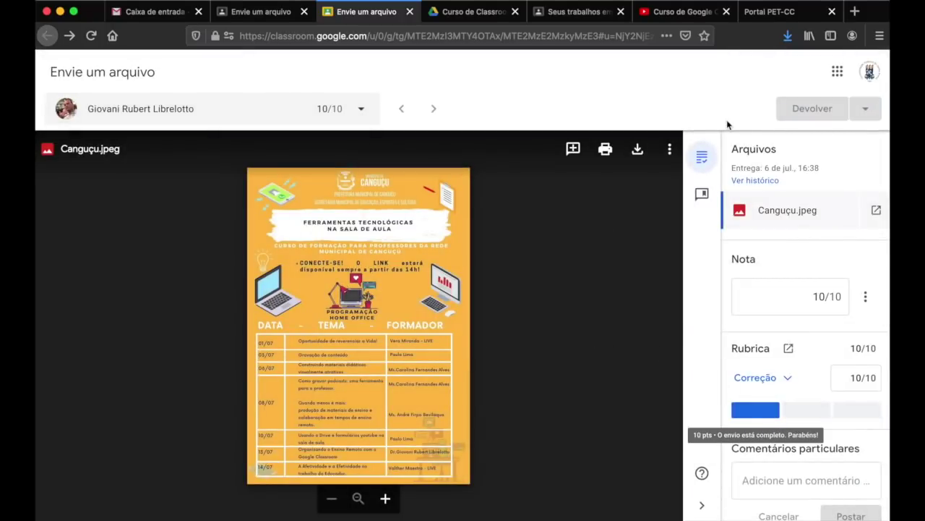
# - Post the private comment 'Parabéns pelo envio correto!' to the student
pyautogui.click(409, 12)
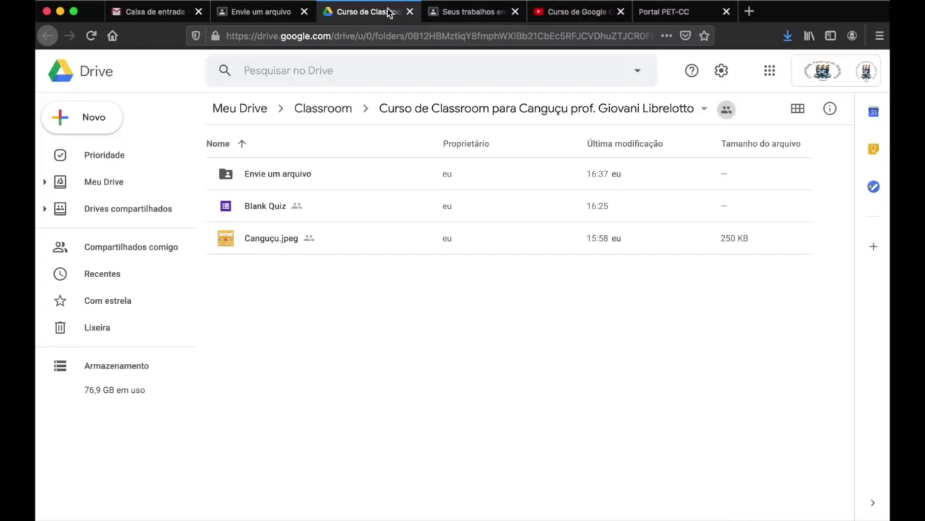
pyautogui.click(251, 16)
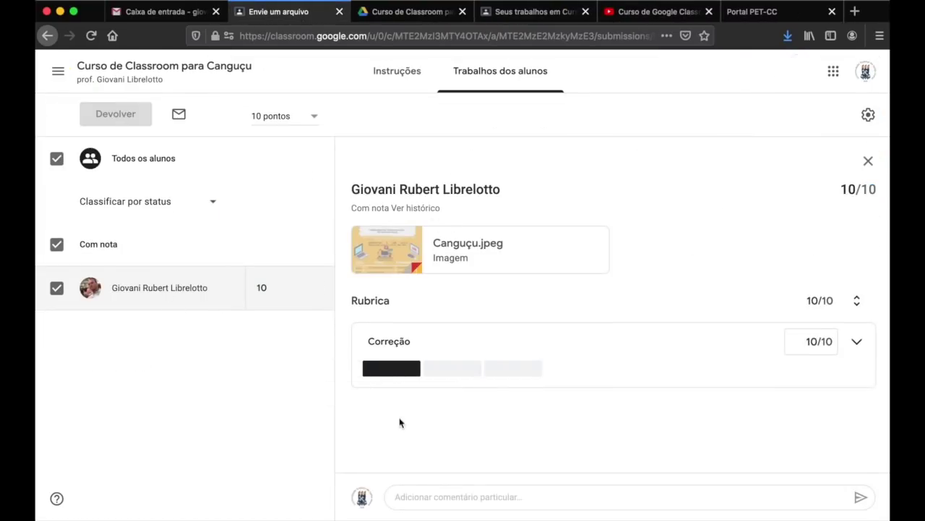
pyautogui.click(424, 496)
pyautogui.write('Parabéns pelo envio correto!')
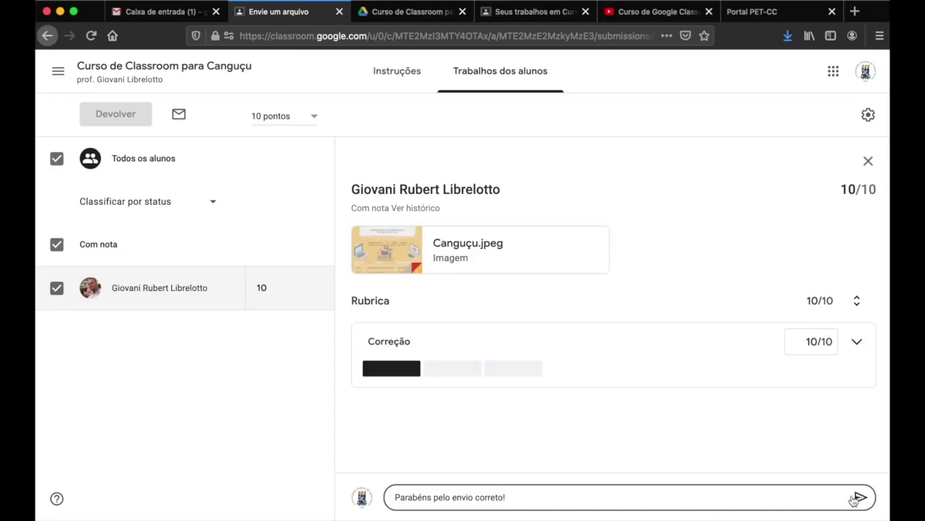
pyautogui.click(855, 498)
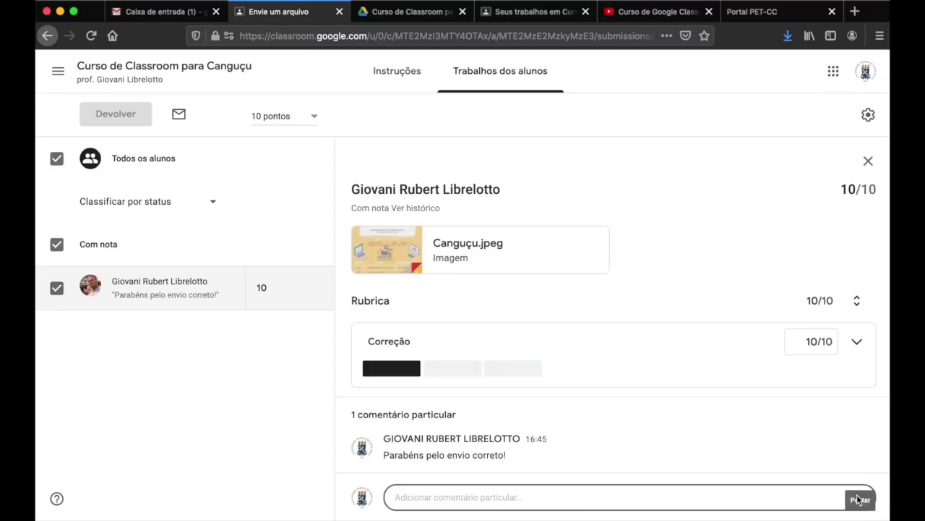
pyautogui.click(520, 16)
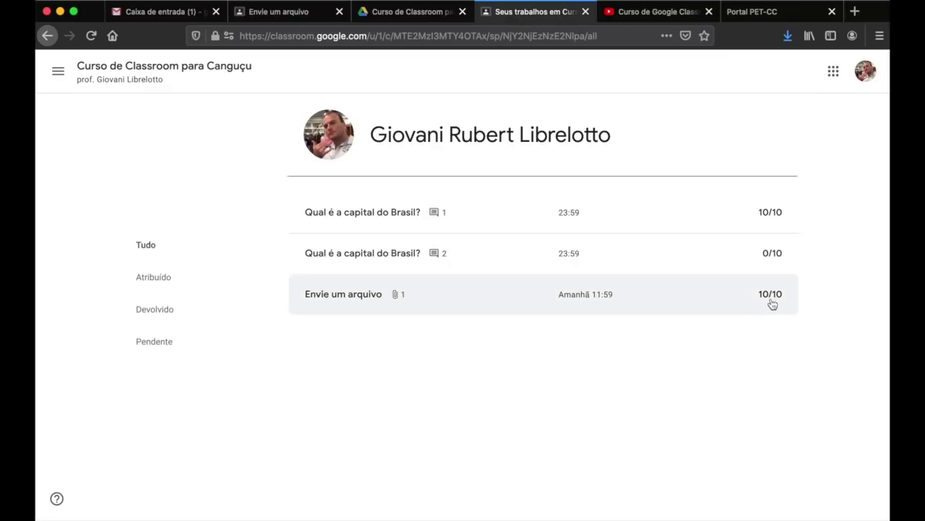
# - As the student, post the class comment 'Pessoal, tirei nota 10.' on Envie um arquivo
pyautogui.click(738, 293)
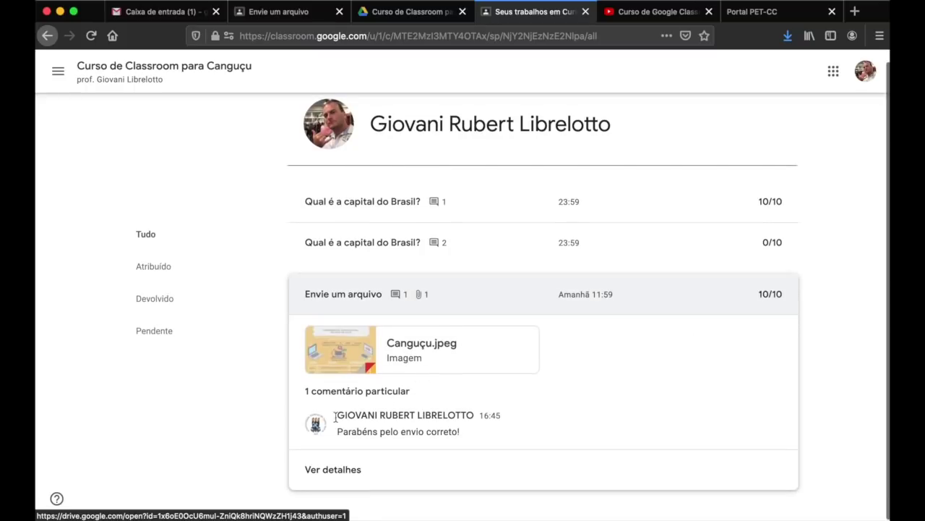
pyautogui.click(345, 477)
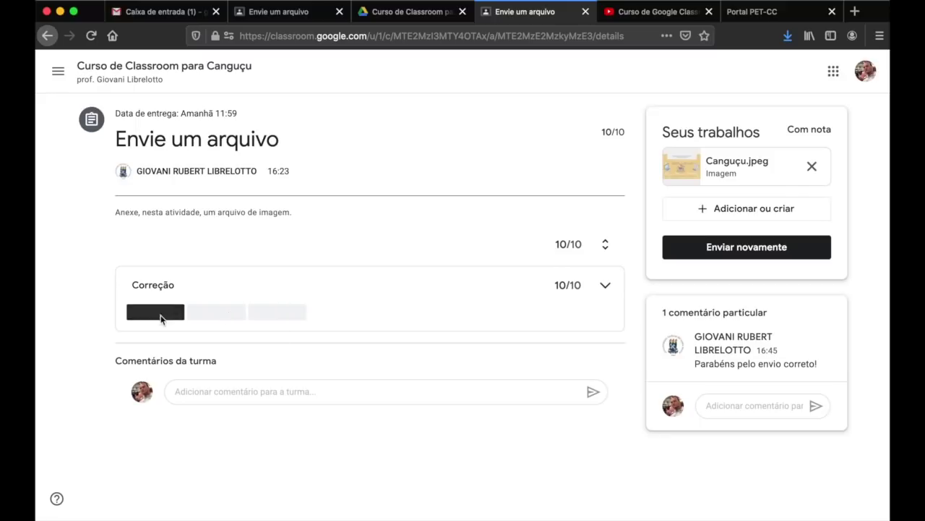
pyautogui.moveTo(162, 313)
pyautogui.click(226, 394)
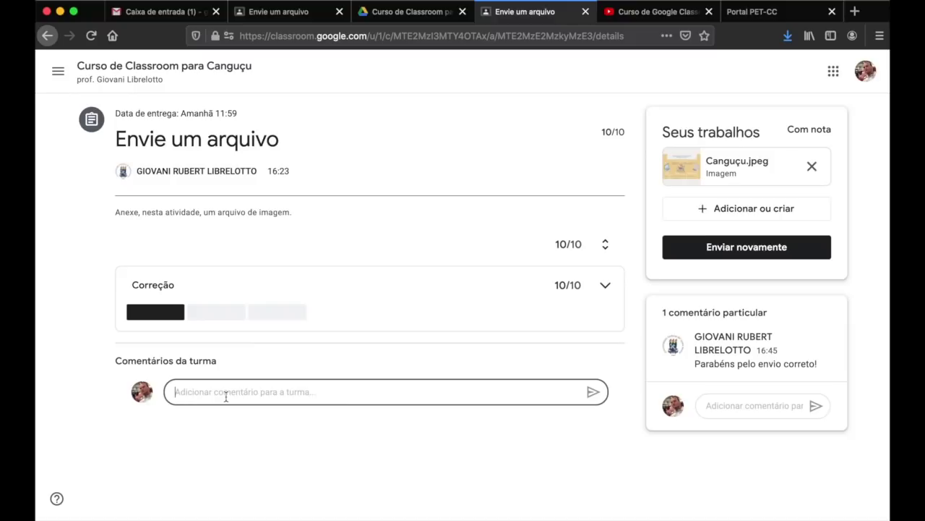
pyautogui.write('Pessoal, tirei nota 10.')
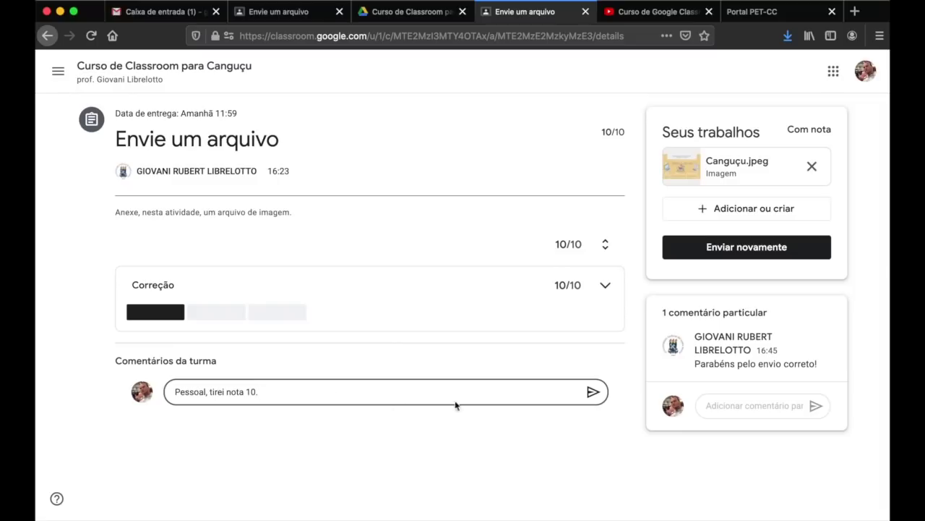
pyautogui.click(592, 391)
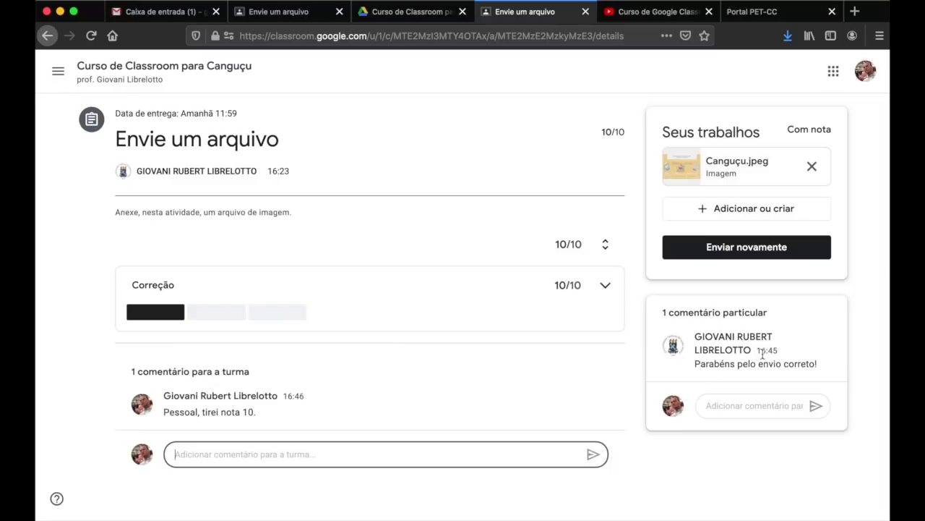
# - As teacher, review the student's class comment under Instruções, then go to the course Mural
pyautogui.click(284, 15)
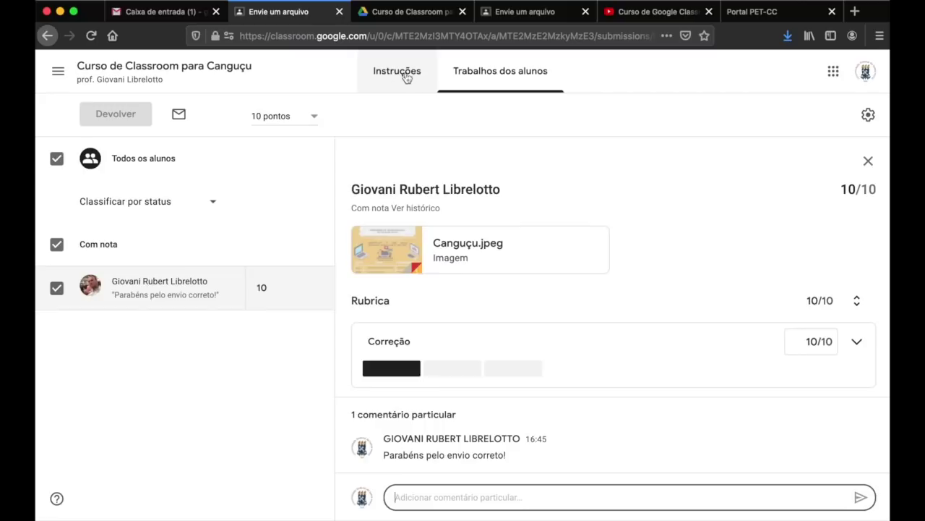
pyautogui.click(400, 82)
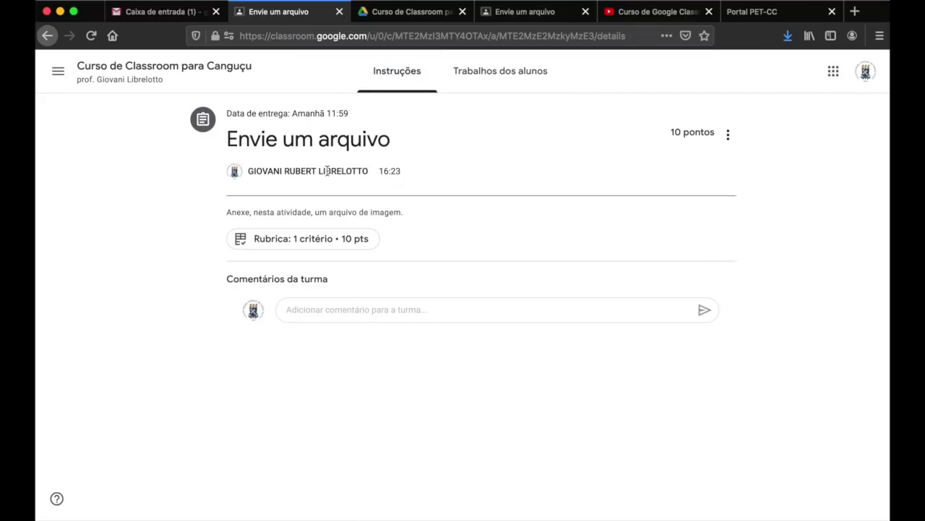
pyautogui.moveTo(239, 143); pyautogui.dragTo(341, 146)
pyautogui.moveTo(227, 212); pyautogui.dragTo(402, 211)
pyautogui.click(402, 211)
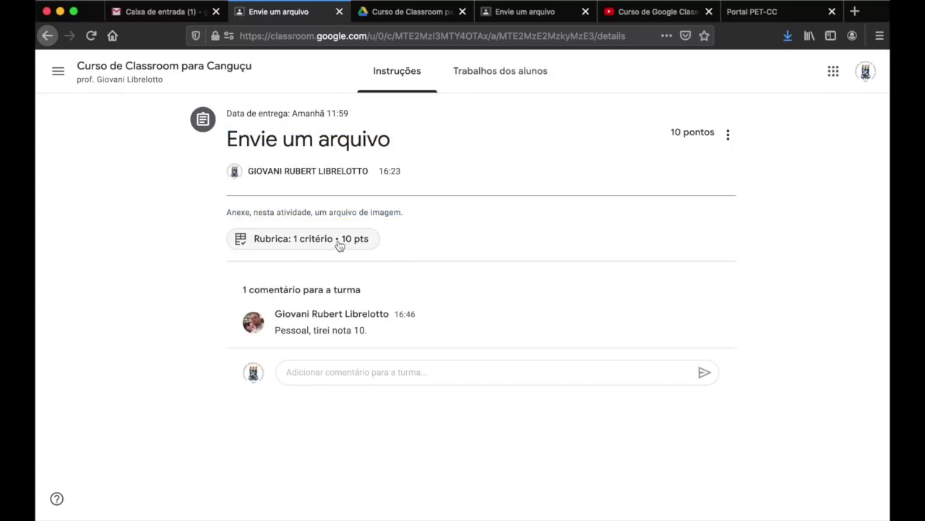
pyautogui.moveTo(289, 327); pyautogui.dragTo(376, 336)
pyautogui.click(350, 285)
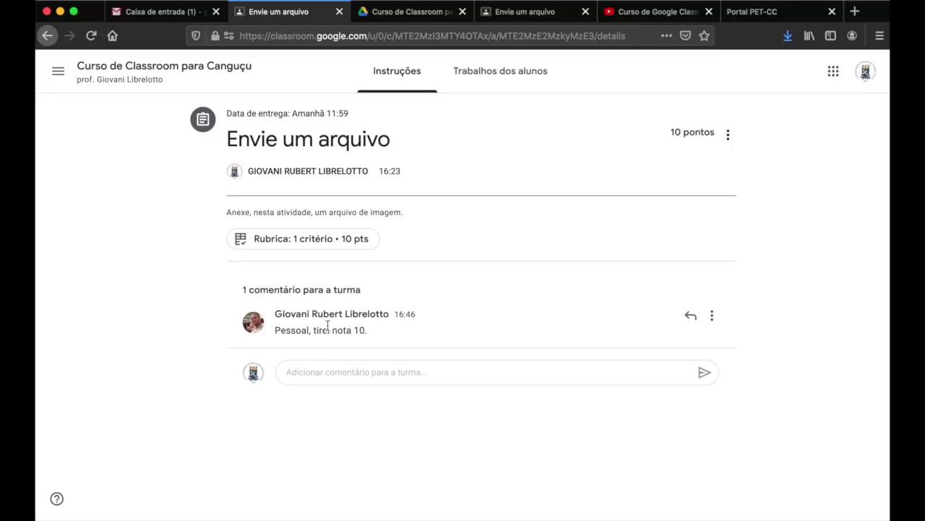
pyautogui.moveTo(289, 335); pyautogui.dragTo(370, 342)
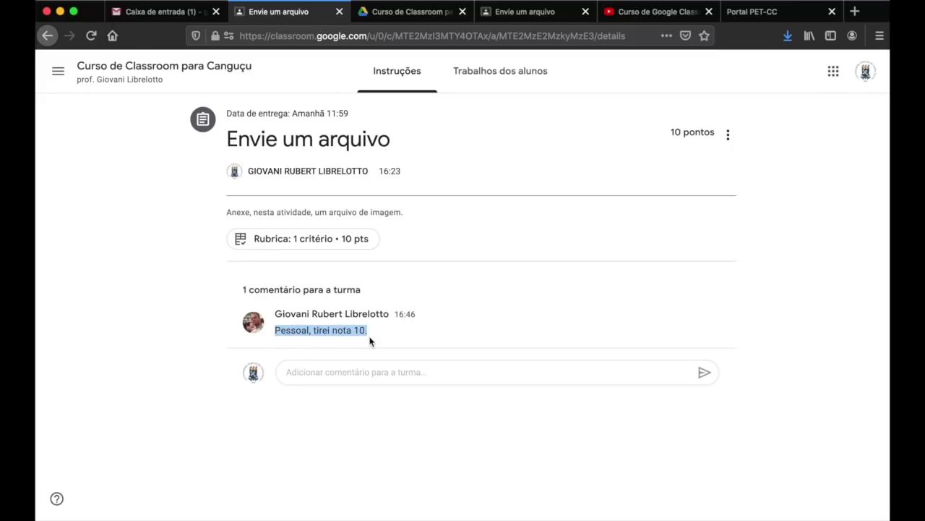
pyautogui.click(423, 290)
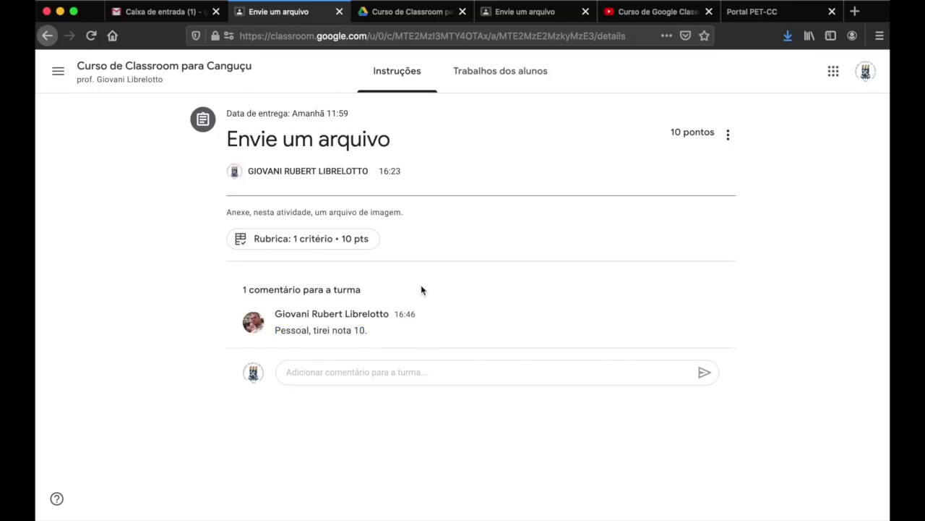
pyautogui.click(164, 77)
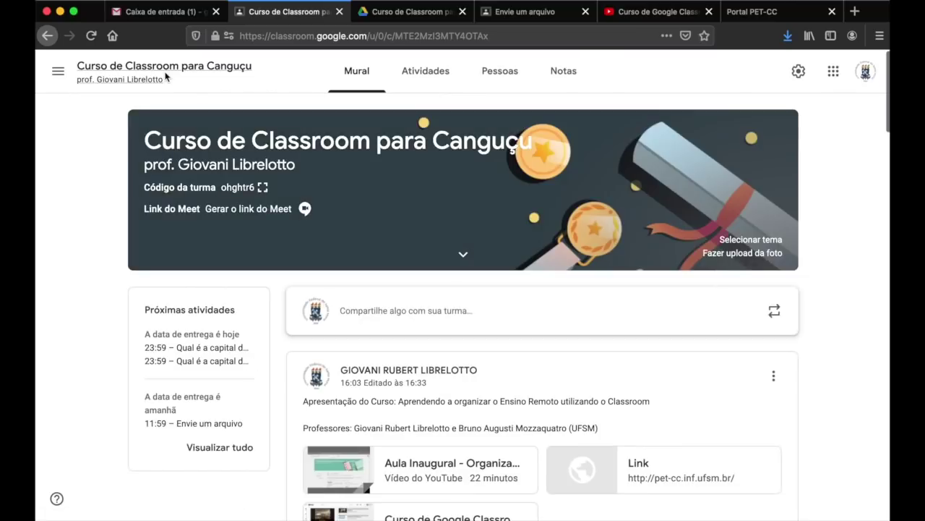
# - Open the Notas gradebook showing scores 10, 0 and 10 for the three activities
pyautogui.click(569, 75)
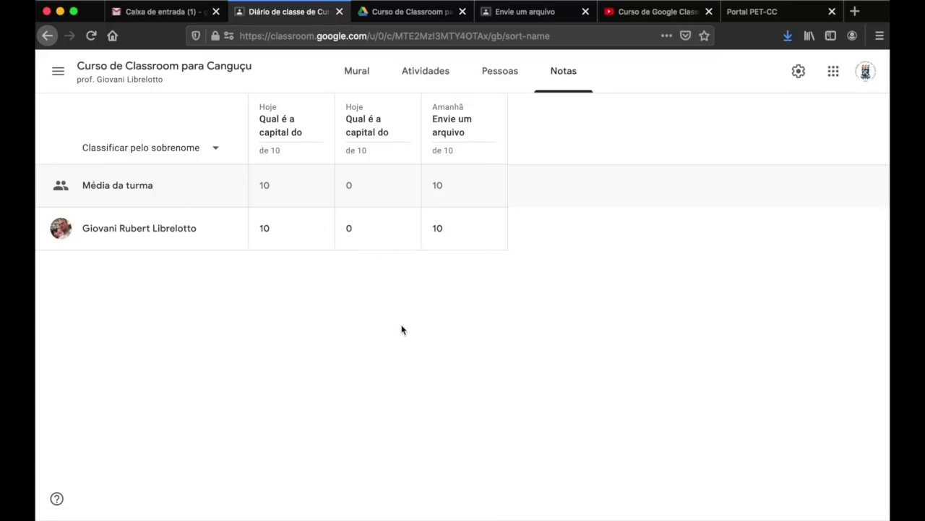
# - Check the final grade calculation options in class settings, leaving Total de pontos unchanged
pyautogui.click(797, 81)
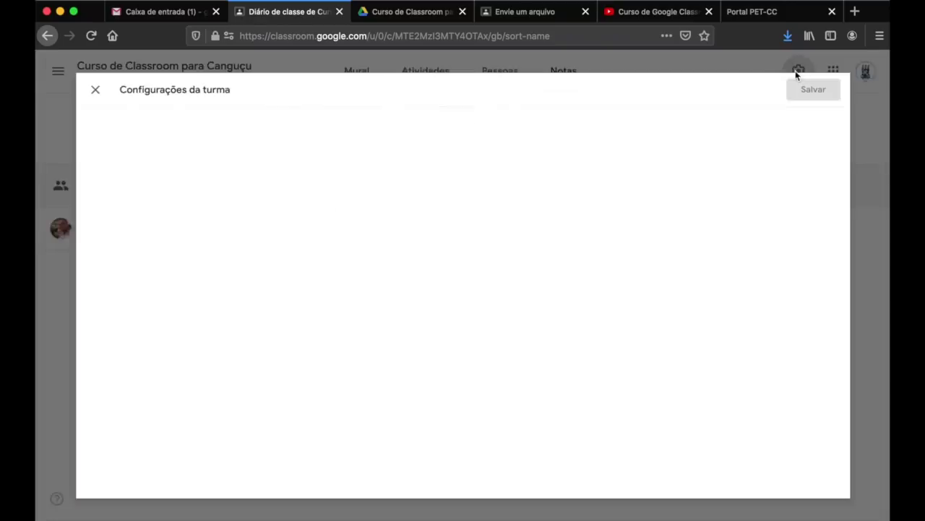
pyautogui.scroll(-6, 734, 248)
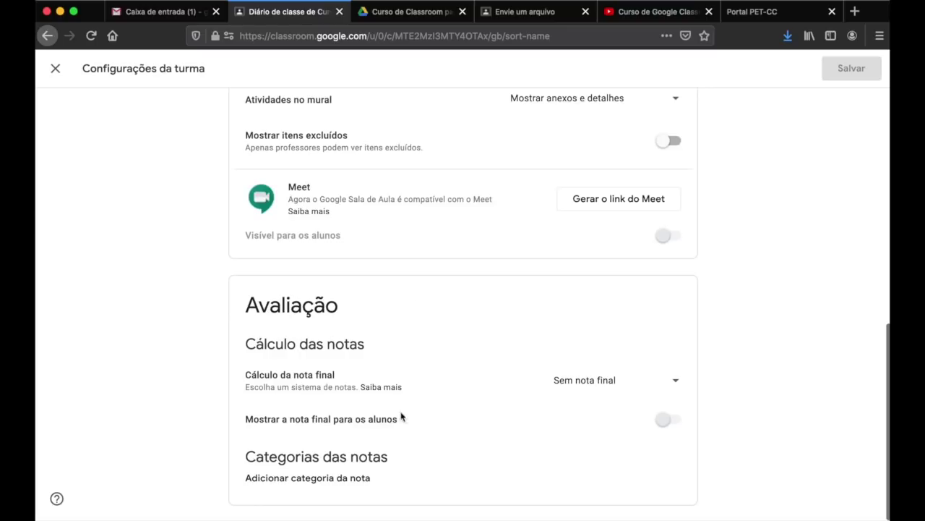
pyautogui.click(674, 382)
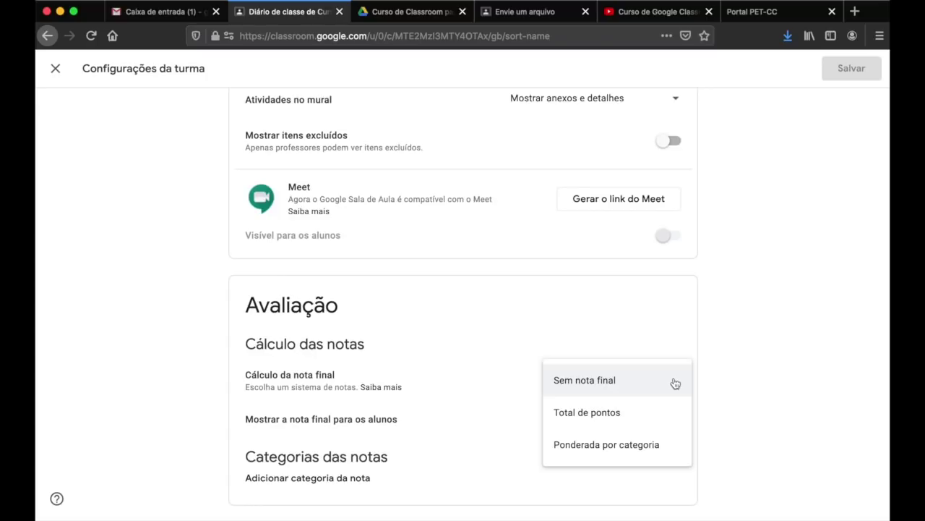
pyautogui.click(720, 353)
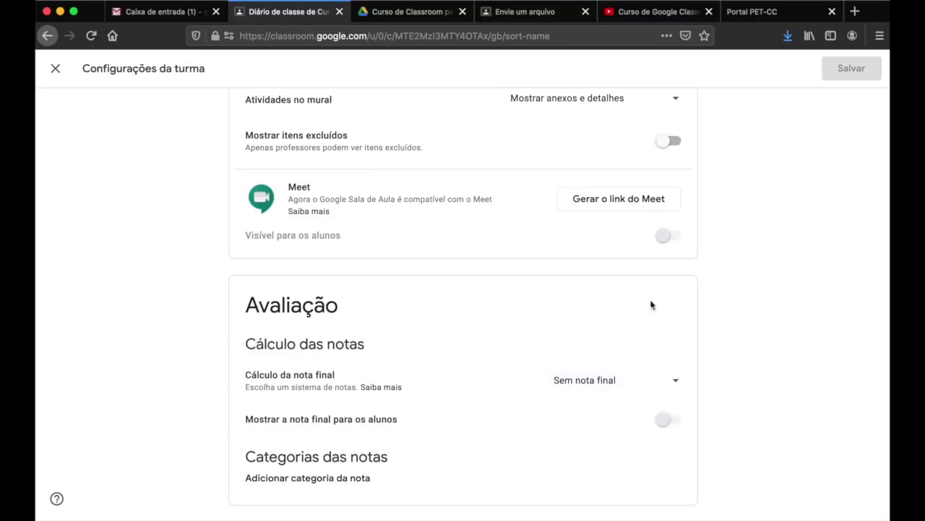
# - As the student, collapse the Envie um arquivo details, then return to the teacher's class tab
pyautogui.click(517, 15)
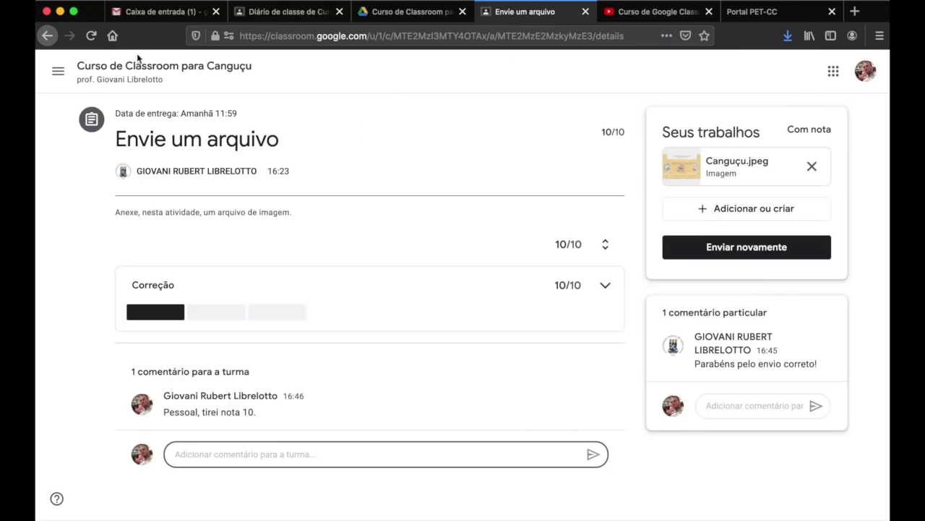
pyautogui.click(139, 65)
pyautogui.click(456, 71)
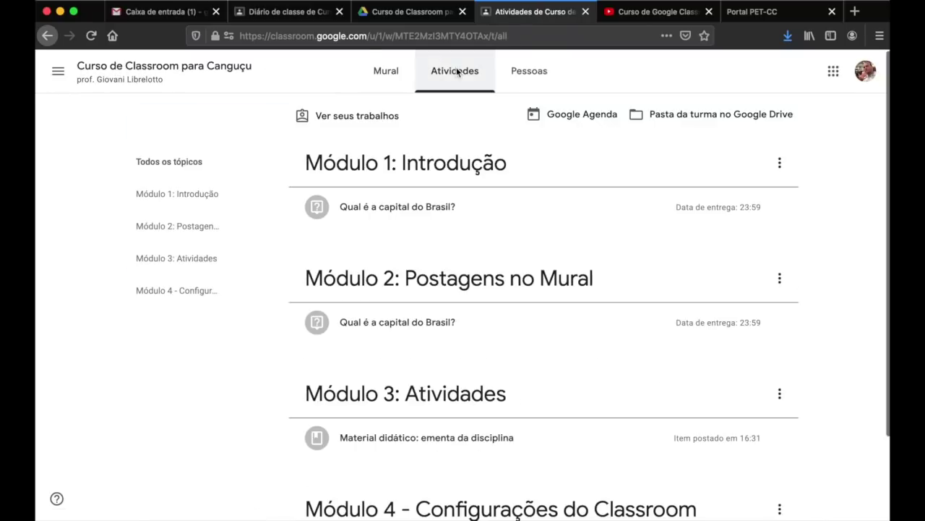
pyautogui.click(356, 116)
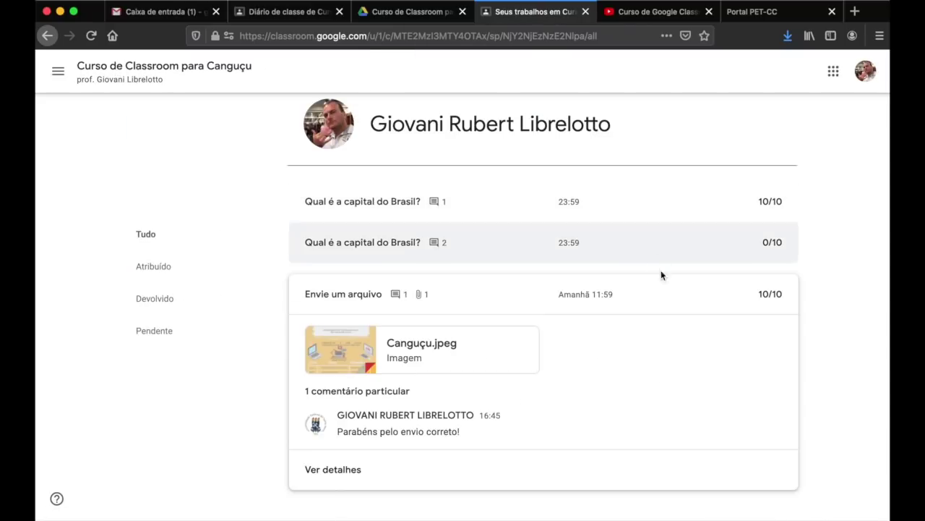
pyautogui.click(661, 302)
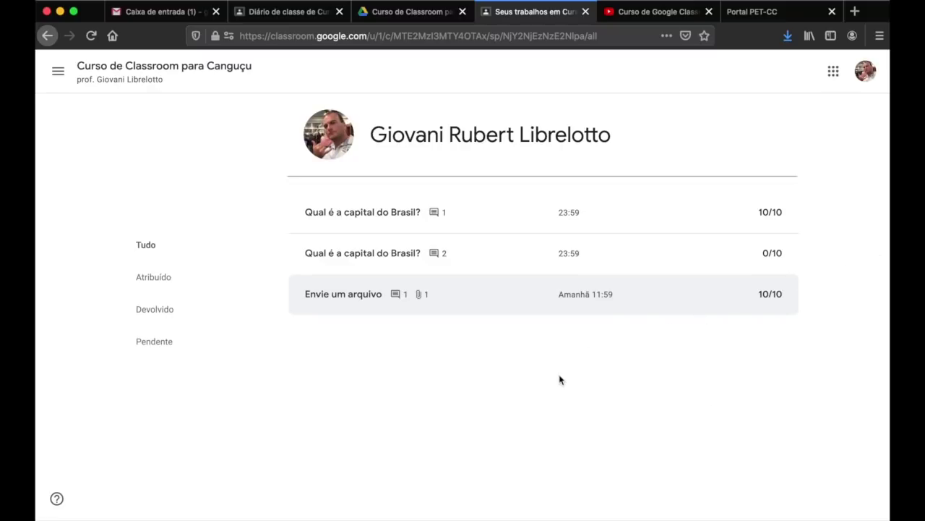
pyautogui.click(305, 14)
pyautogui.click(668, 374)
# - Keep Total de pontos, show final grades to students, and save; Nota geral reads 66,67%
pyautogui.click(609, 409)
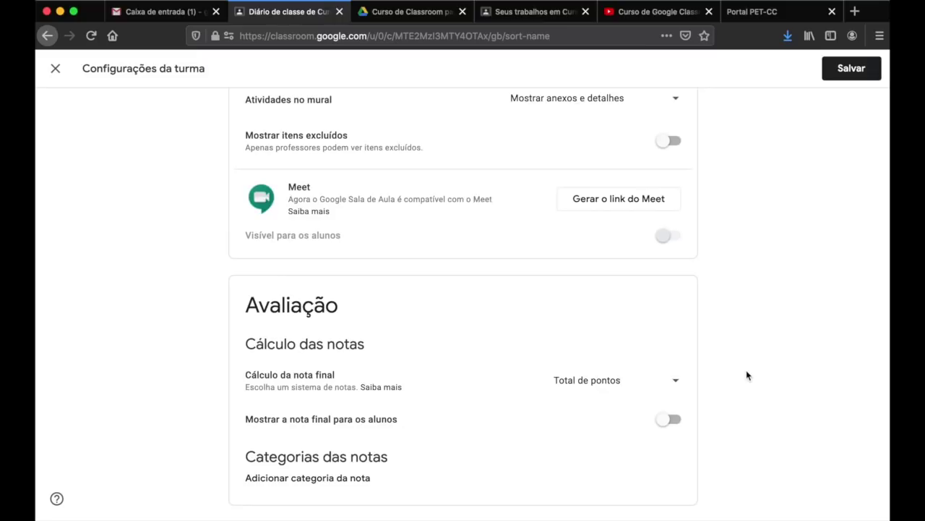
pyautogui.moveTo(246, 420); pyautogui.dragTo(380, 418)
pyautogui.click(673, 418)
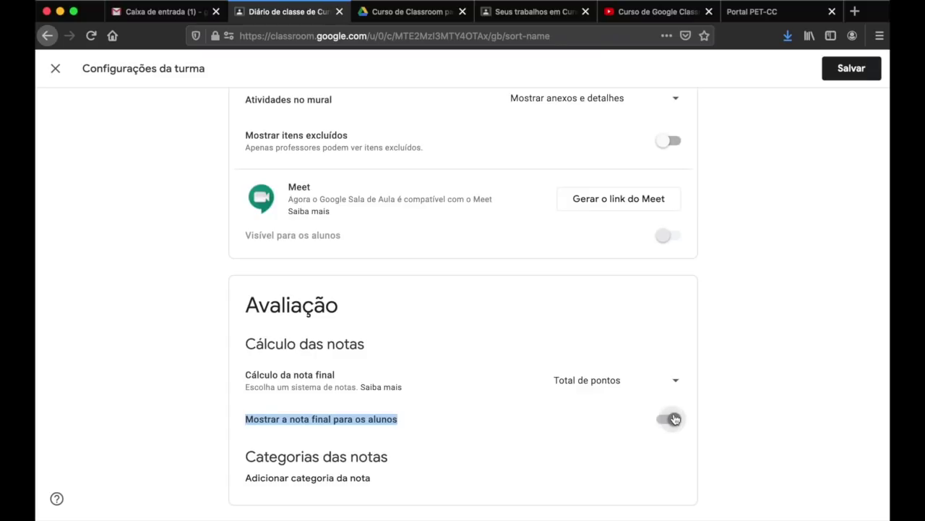
pyautogui.click(850, 66)
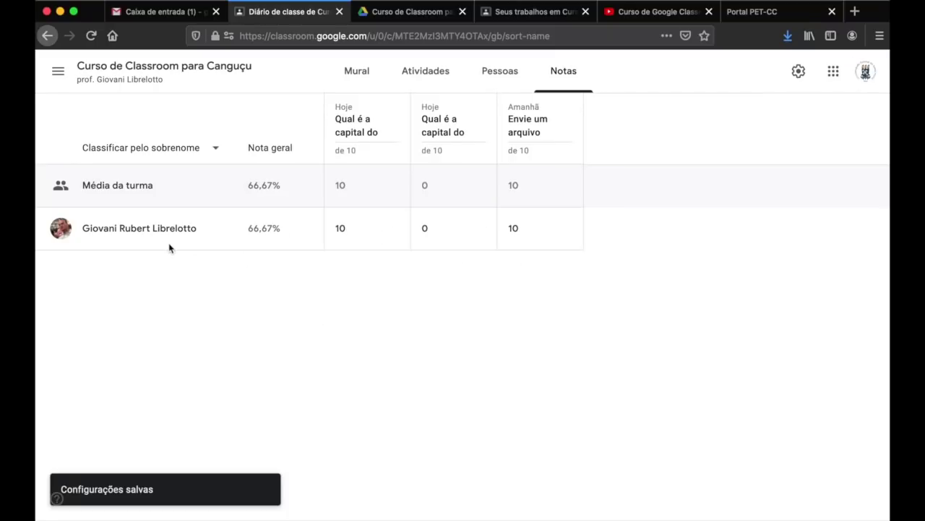
pyautogui.moveTo(247, 229); pyautogui.dragTo(275, 230)
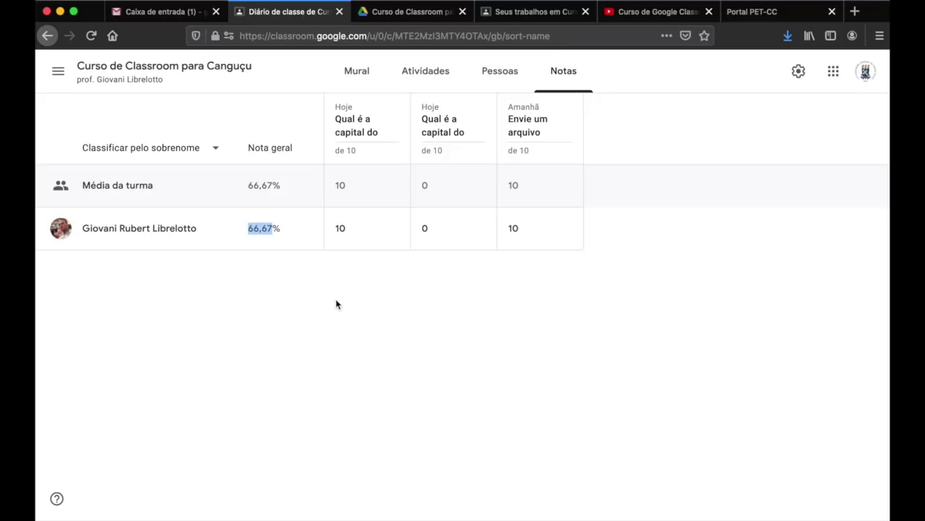
pyautogui.click(295, 286)
pyautogui.moveTo(248, 229); pyautogui.dragTo(282, 229)
# - Switch the final grade calculation to Ponderada por categoria
pyautogui.click(798, 71)
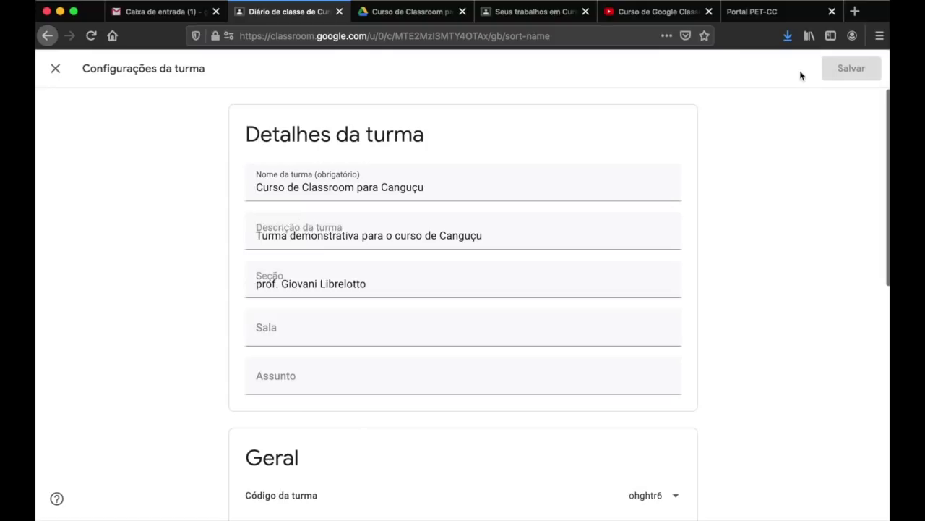
pyautogui.scroll(-10, 677, 323)
pyautogui.click(676, 382)
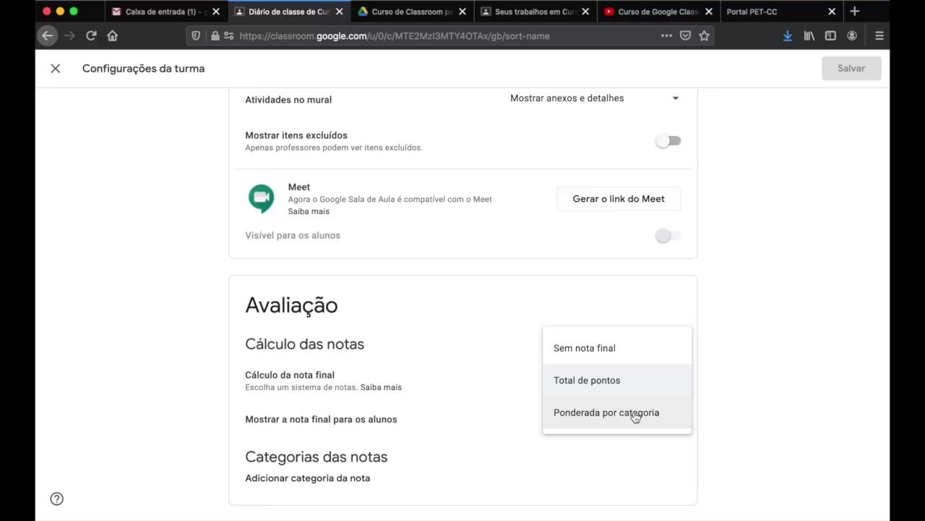
pyautogui.click(634, 414)
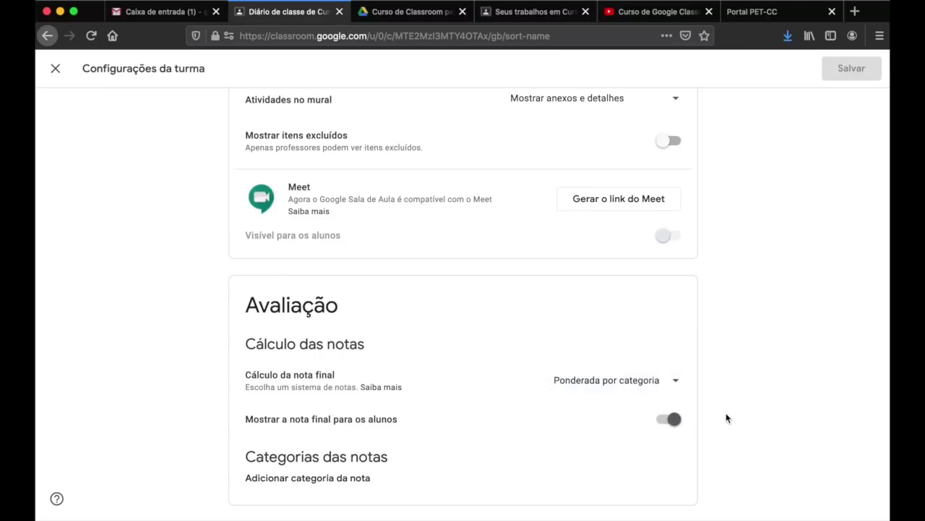
# - Add grade categories Teste 20%, Trabalhos 30% and Prova 50%
pyautogui.click(269, 479)
pyautogui.scroll(-2, 604, 506)
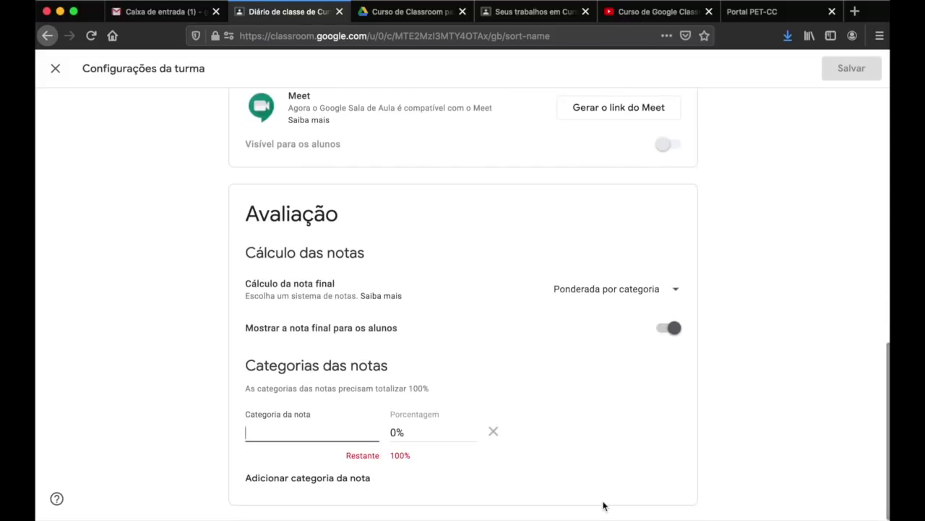
pyautogui.write('Teste')
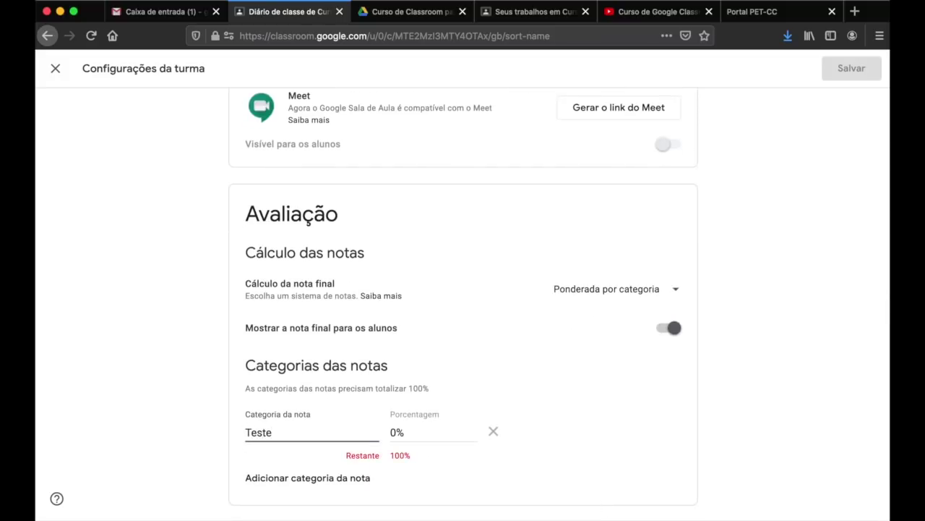
pyautogui.click(397, 432)
pyautogui.write('2')
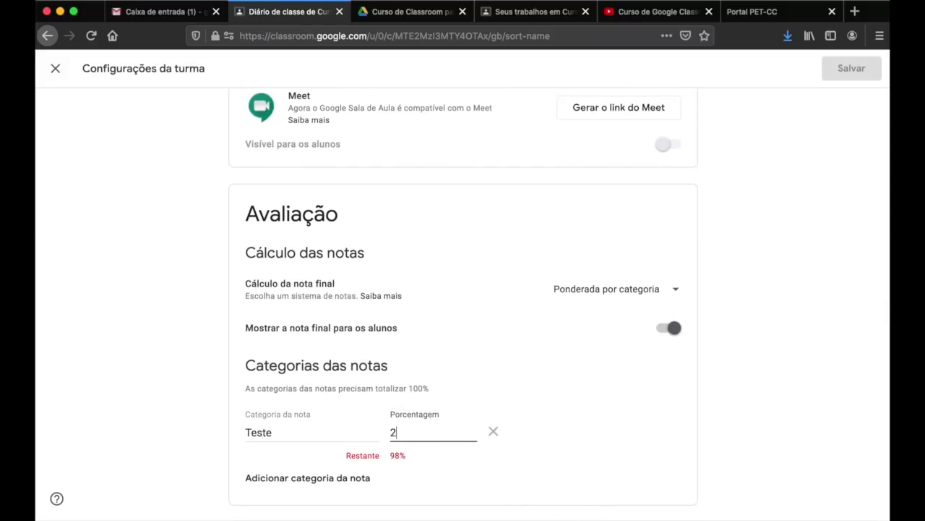
pyautogui.click(321, 479)
pyautogui.write('Trabalhos')
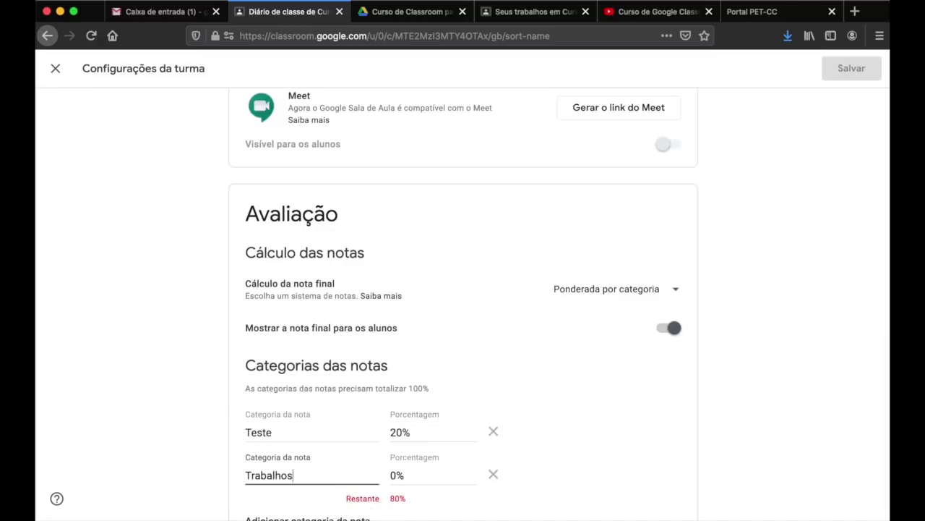
pyautogui.click(400, 475)
pyautogui.press('BackSpace')
pyautogui.write('30')
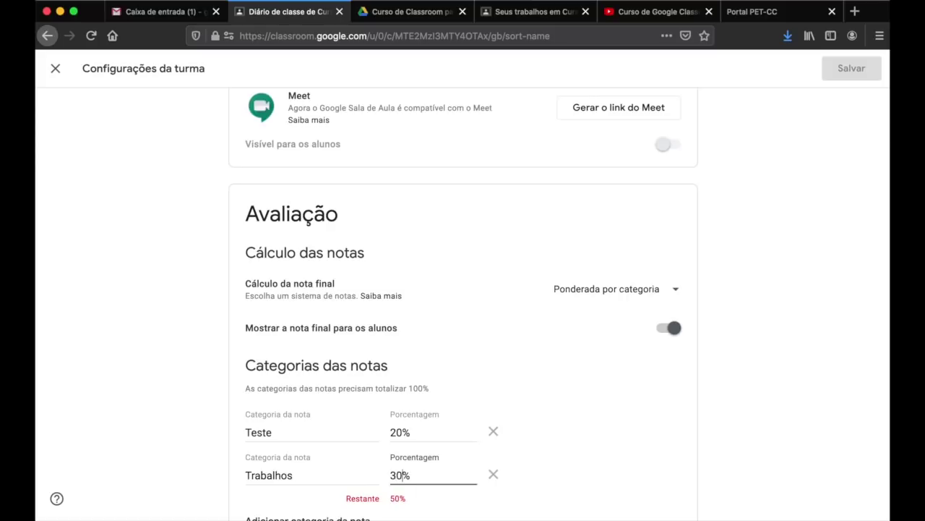
pyautogui.scroll(-1, 347, 482)
pyautogui.click(305, 477)
pyautogui.write('PRova')
pyautogui.press('Tab')
pyautogui.write('50')
pyautogui.click(544, 491)
# - Check the Trabalhos and Prova weights, then save the class settings
pyautogui.scroll(-1, 577, 377)
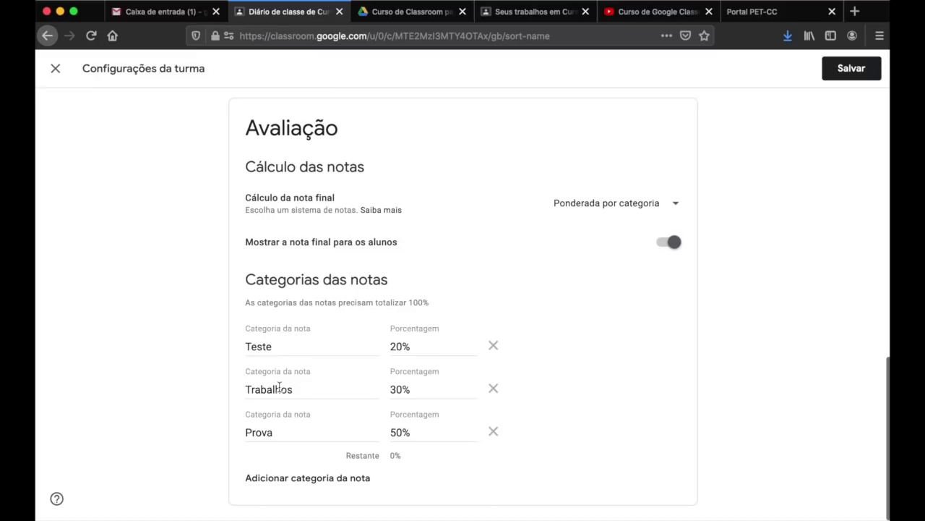
pyautogui.click(394, 388)
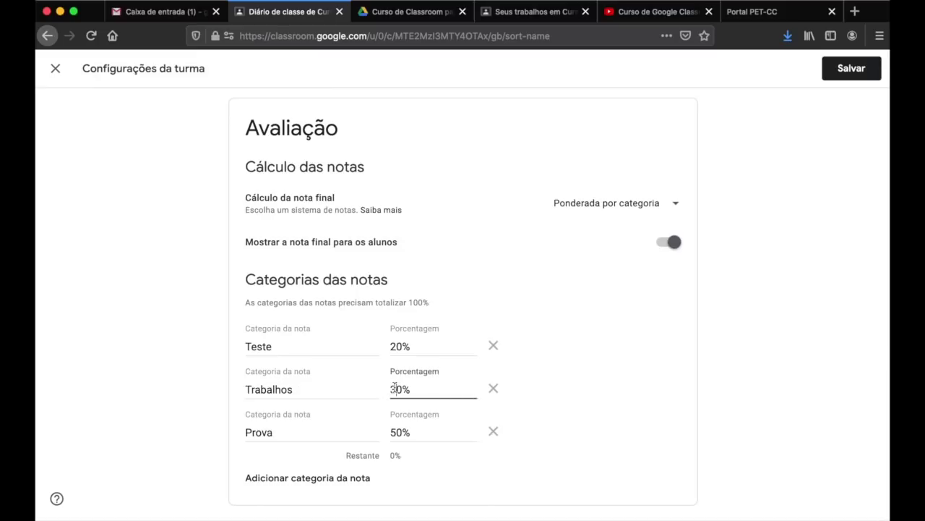
pyautogui.click(274, 433)
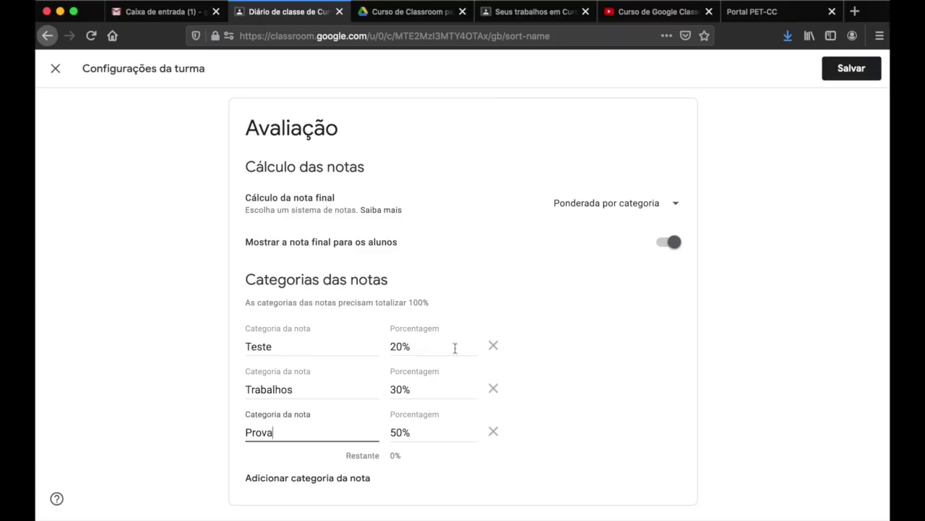
pyautogui.doubleClick(396, 432)
pyautogui.click(568, 429)
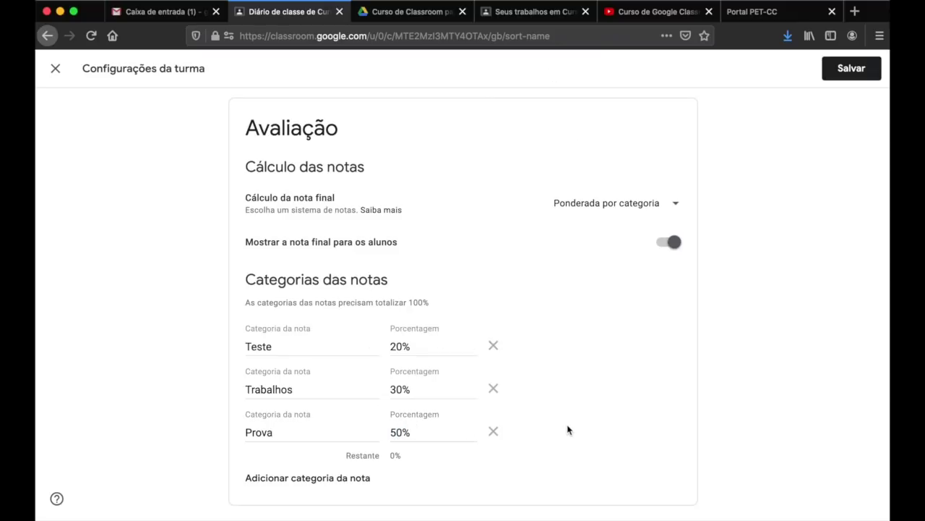
pyautogui.click(856, 68)
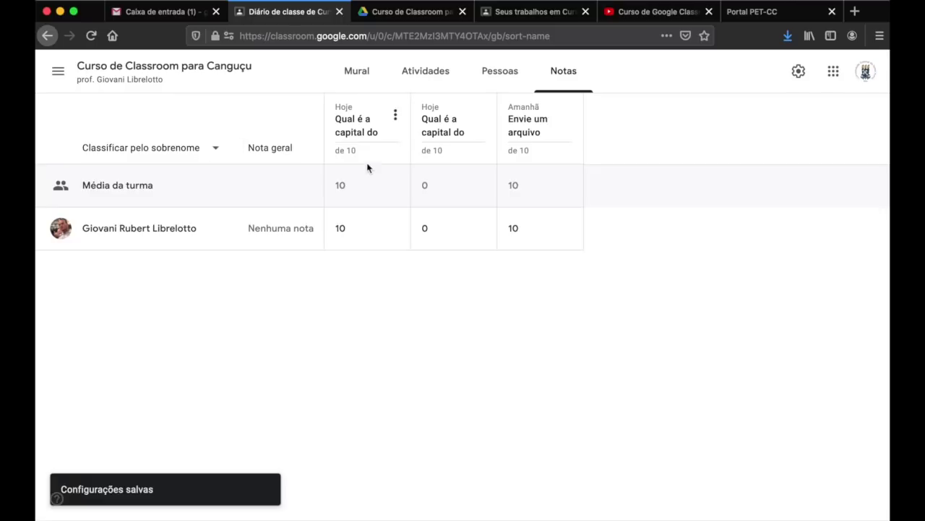
# - Put the first 'Qual é a capital do Brasil?' question in the Teste category and save
pyautogui.click(357, 129)
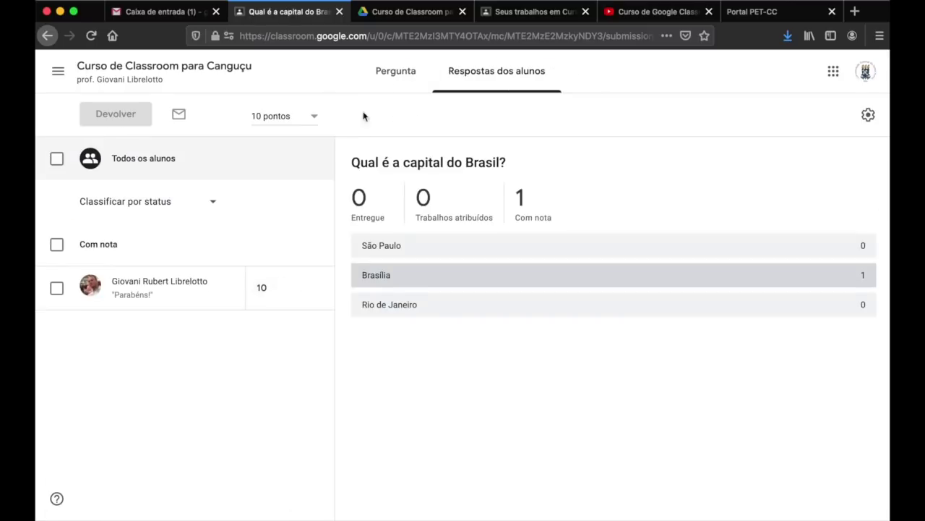
pyautogui.click(396, 72)
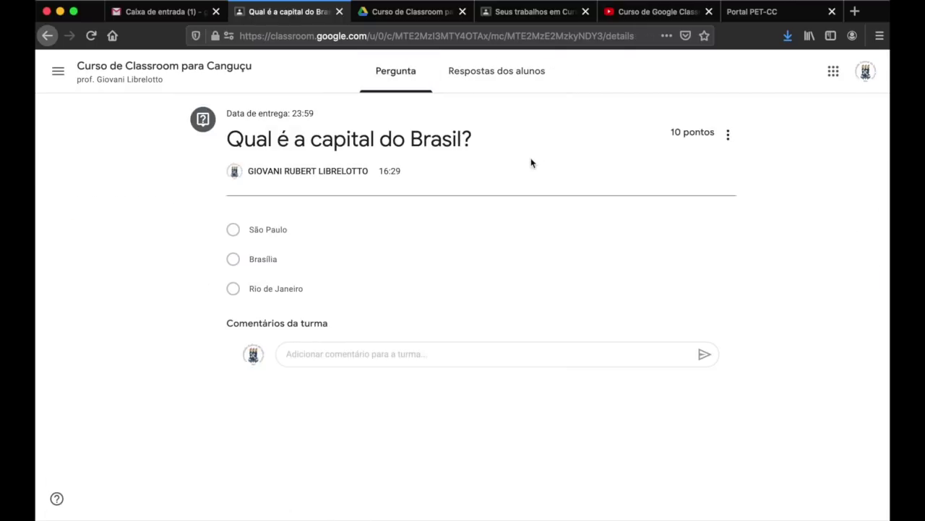
pyautogui.click(728, 135)
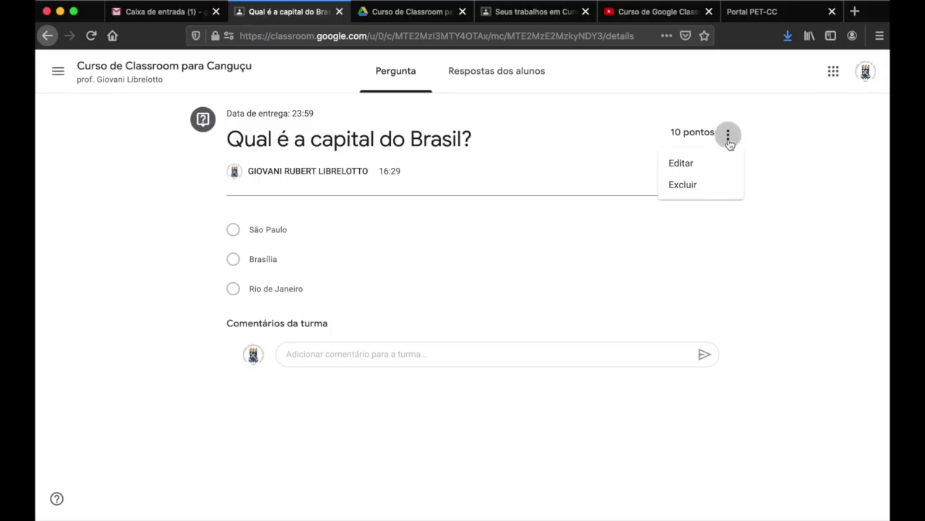
pyautogui.click(693, 167)
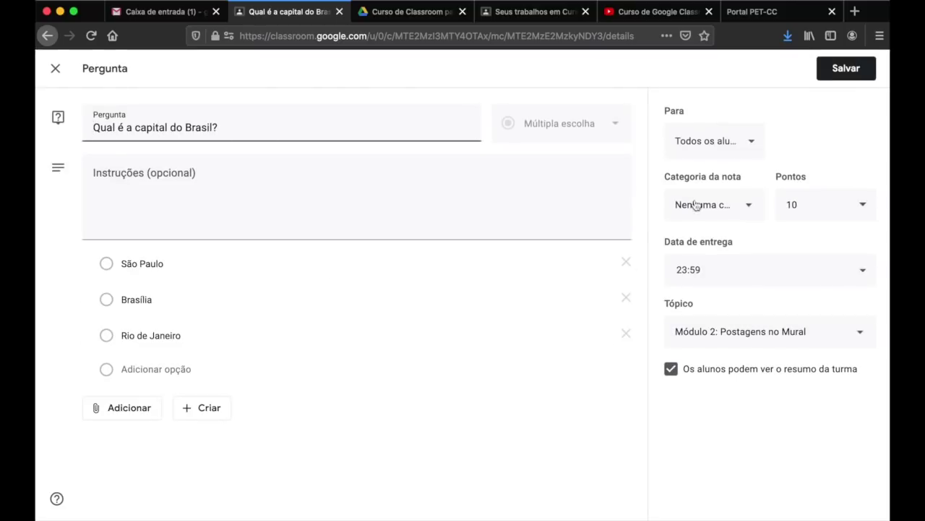
pyautogui.click(752, 207)
pyautogui.click(752, 208)
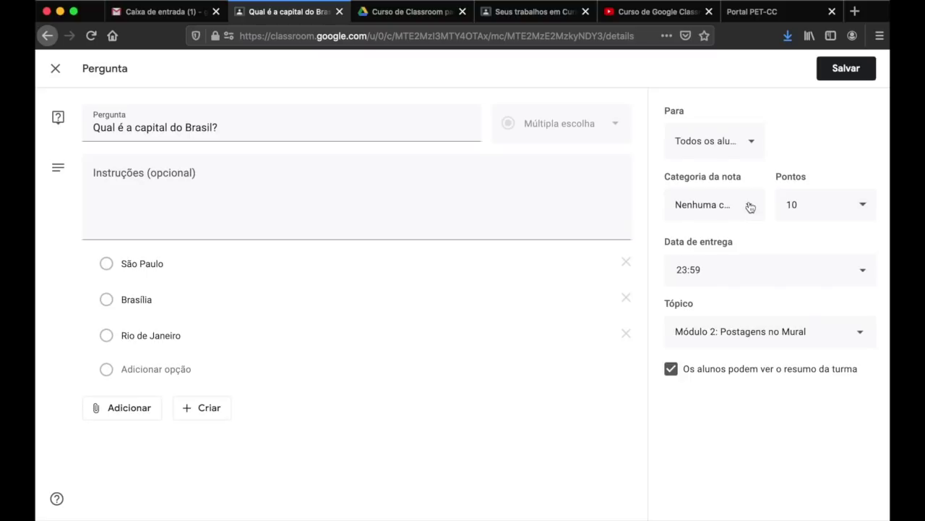
pyautogui.click(750, 208)
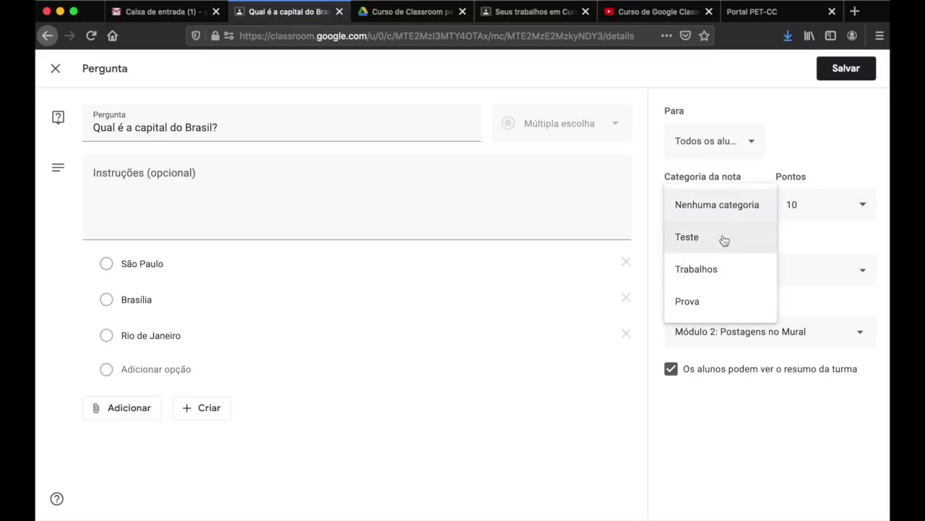
pyautogui.click(725, 240)
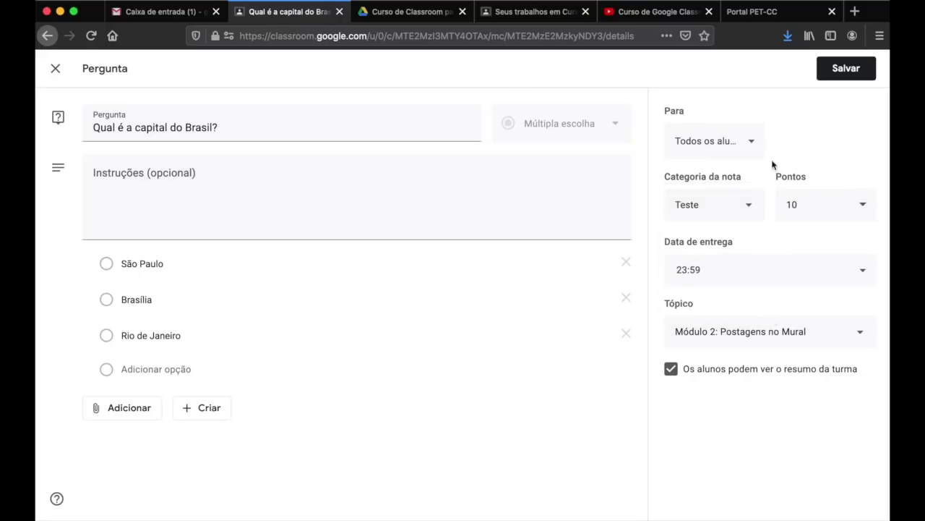
pyautogui.click(859, 78)
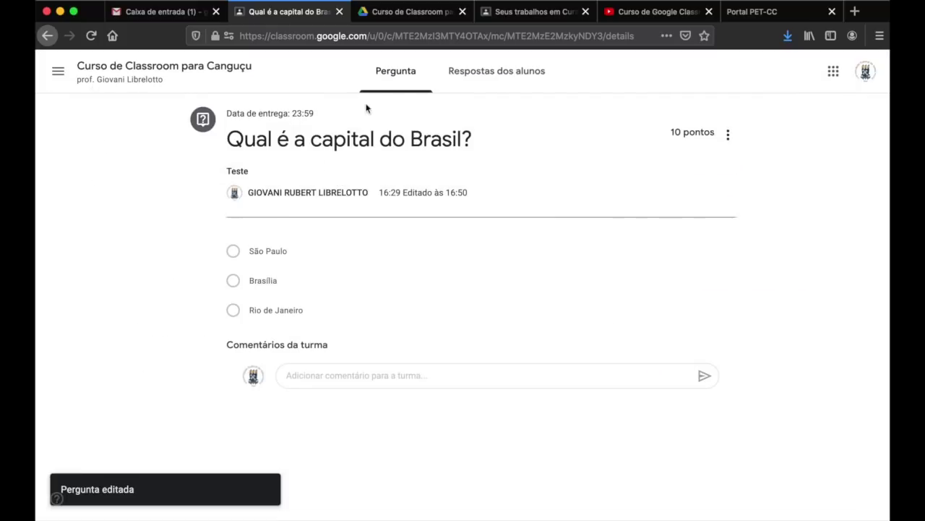
# - Put the Módulo 1 question in the Trabalhos grade category and save
pyautogui.click(207, 76)
pyautogui.click(423, 84)
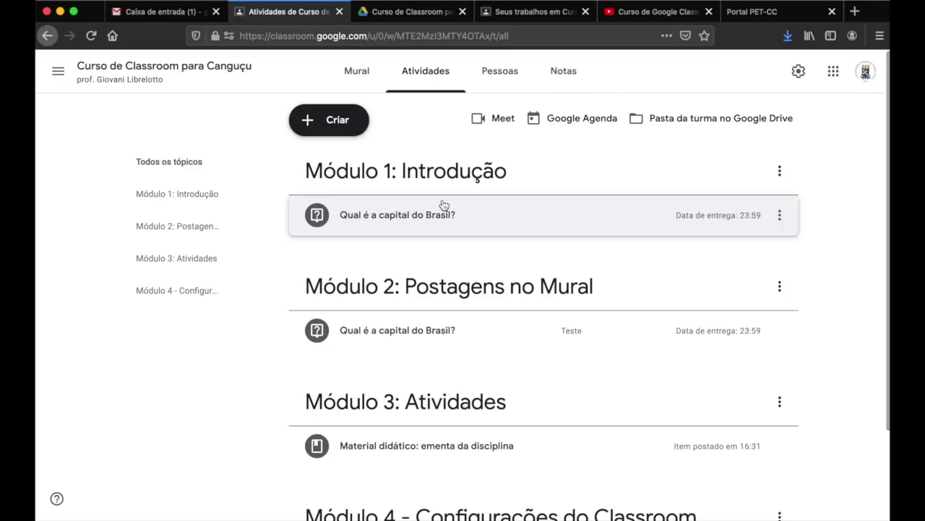
pyautogui.click(512, 211)
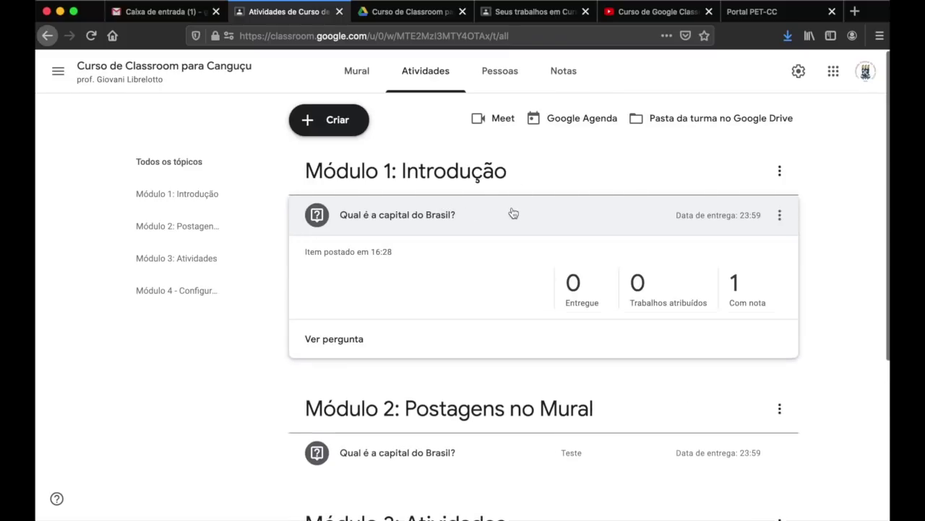
pyautogui.click(781, 215)
pyautogui.click(747, 239)
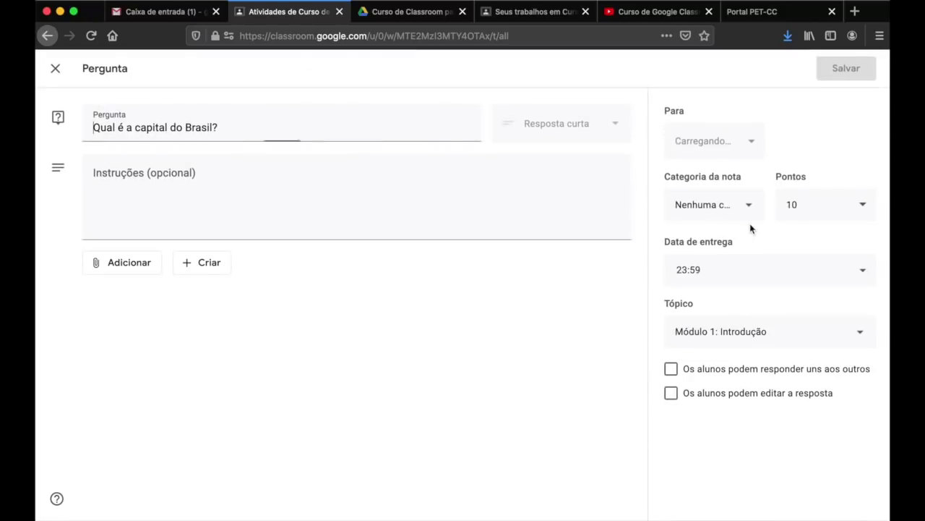
pyautogui.click(734, 206)
pyautogui.click(723, 271)
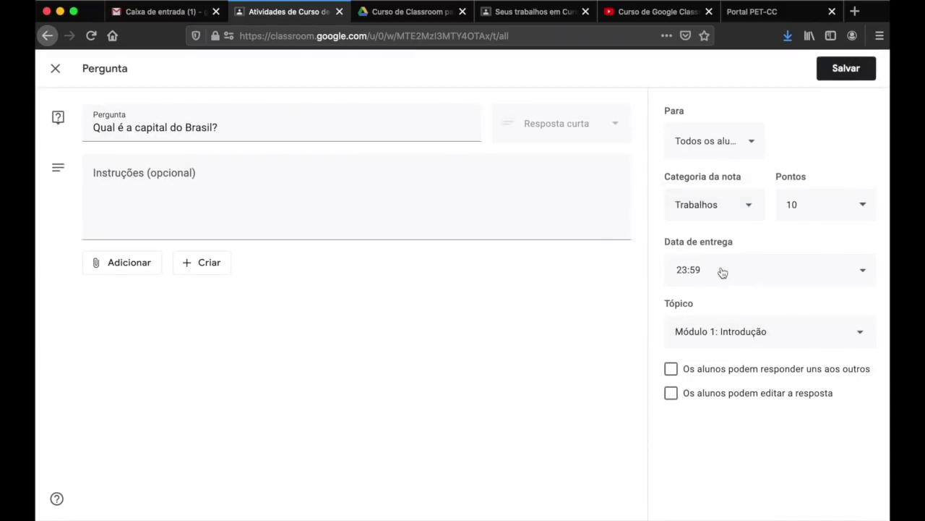
pyautogui.click(849, 69)
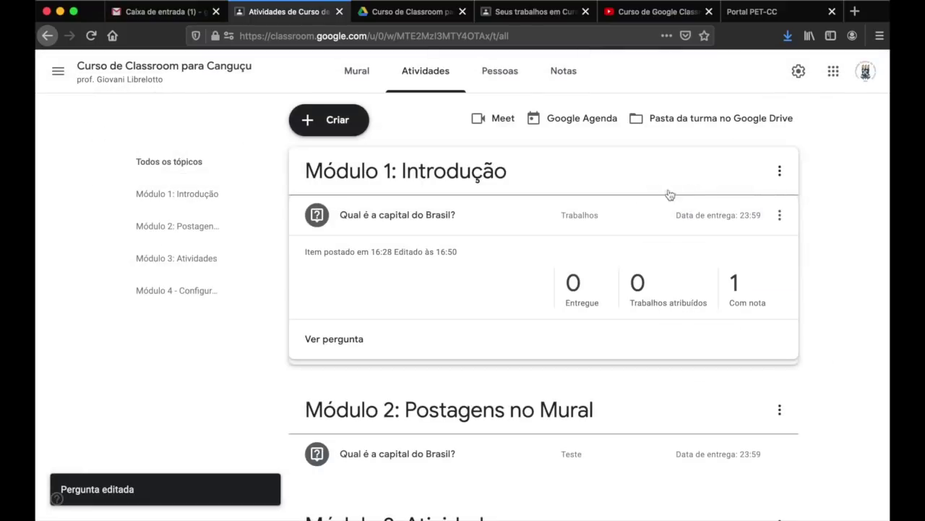
# - Put the Envie um arquivo assignment in the Prova grade category and save
pyautogui.scroll(-3, 546, 229)
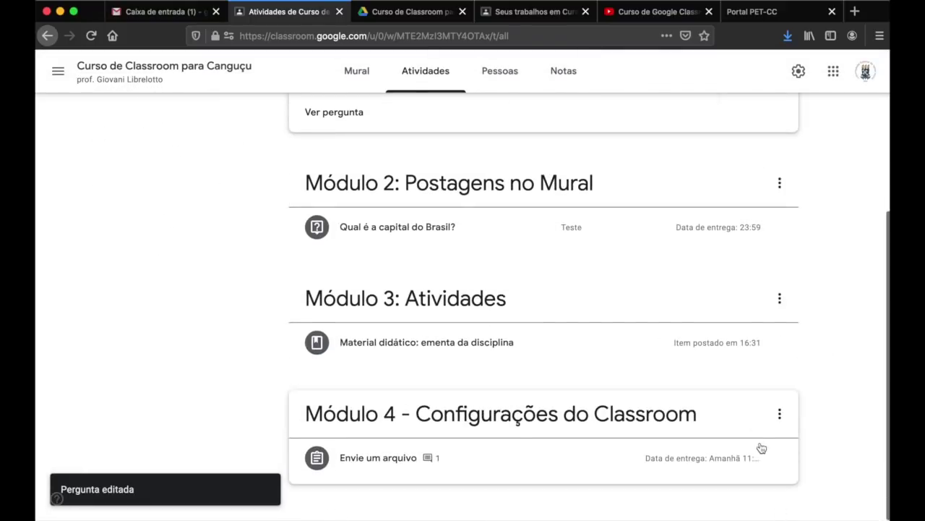
pyautogui.click(781, 457)
pyautogui.click(759, 401)
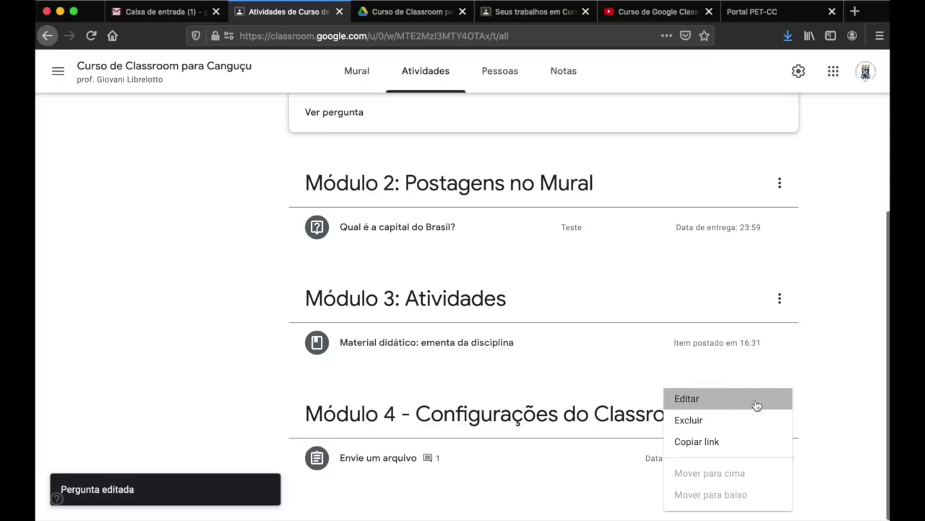
pyautogui.click(701, 206)
pyautogui.click(713, 302)
pyautogui.click(848, 76)
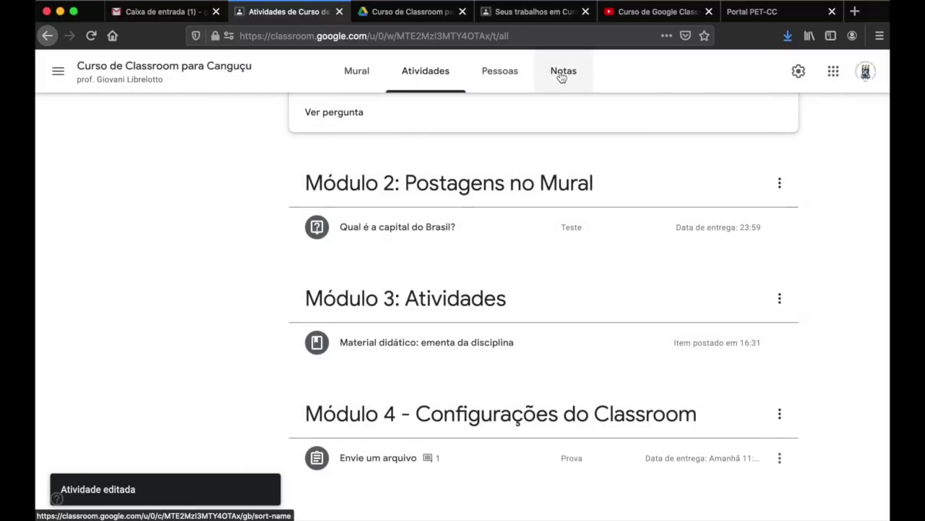
# - Check the gradebook's 70% Nota geral, then bring up Configurações da turma
pyautogui.click(558, 75)
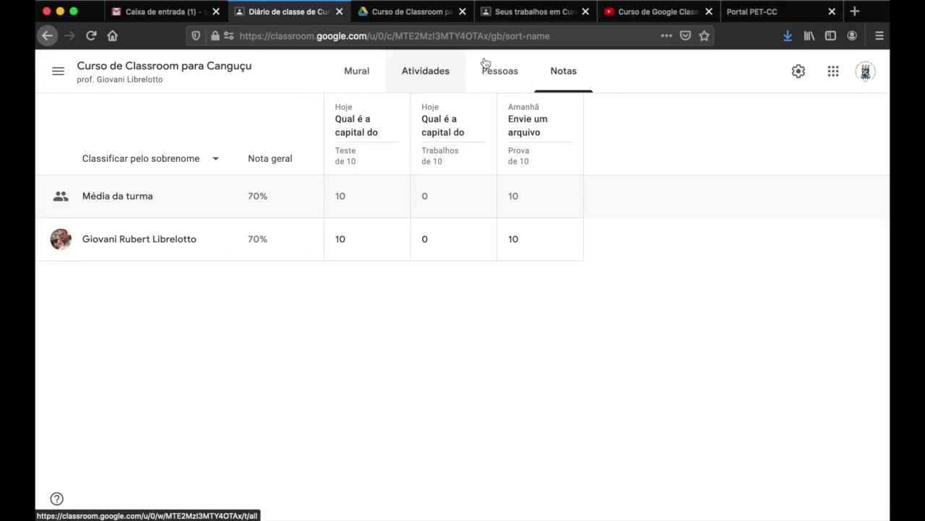
pyautogui.click(798, 71)
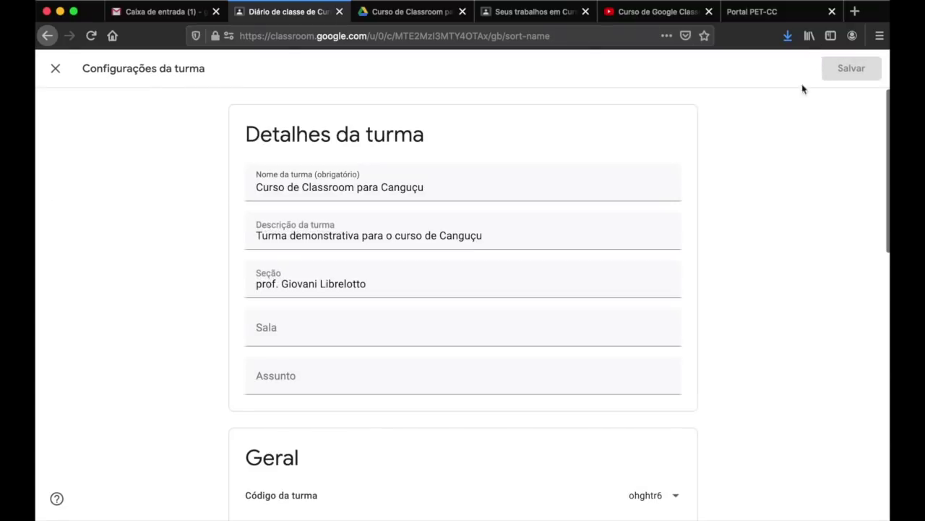
# - Check the Cálculo da nota final options and keep the weighted-by-category calculation unchanged
pyautogui.scroll(-15, 722, 358)
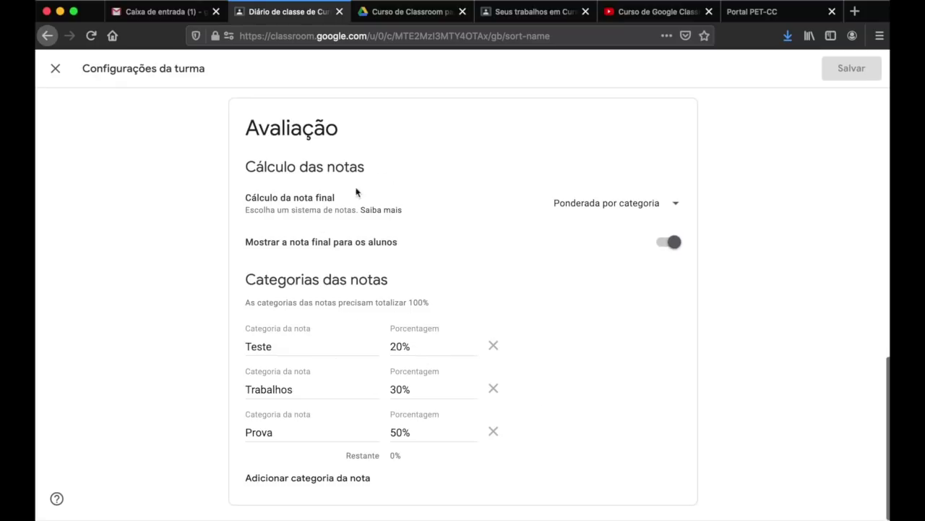
pyautogui.click(618, 215)
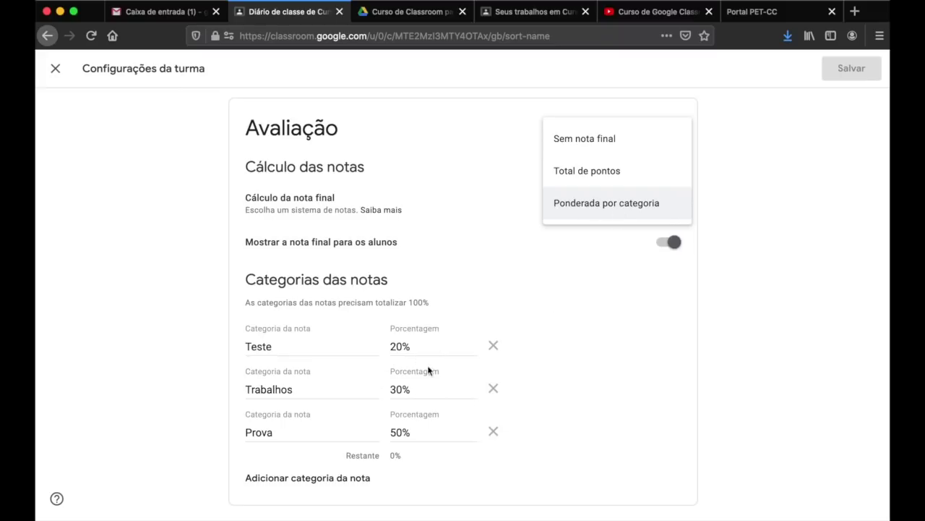
pyautogui.click(637, 347)
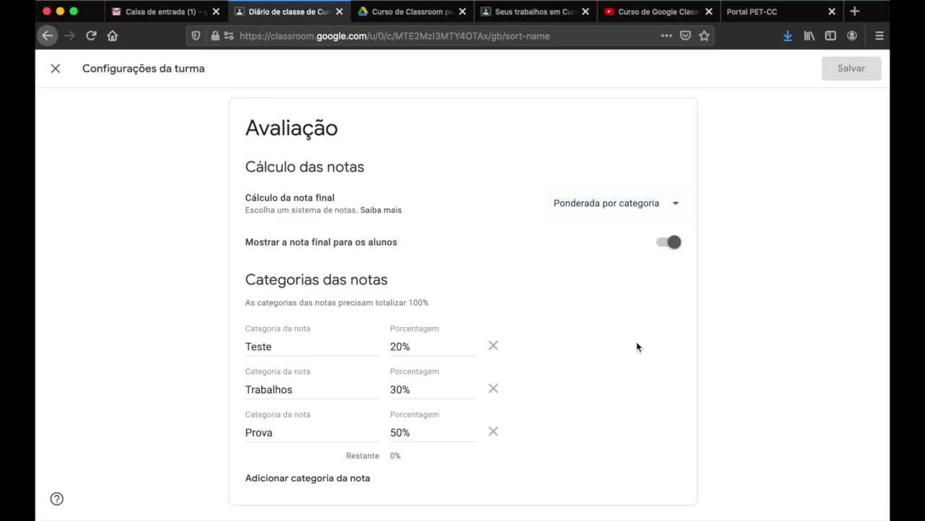
pyautogui.click(655, 210)
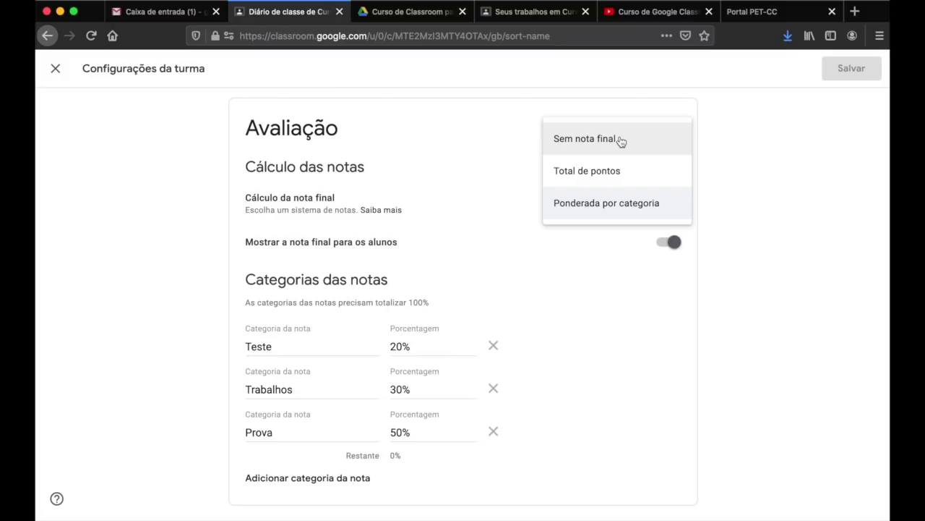
pyautogui.click(769, 254)
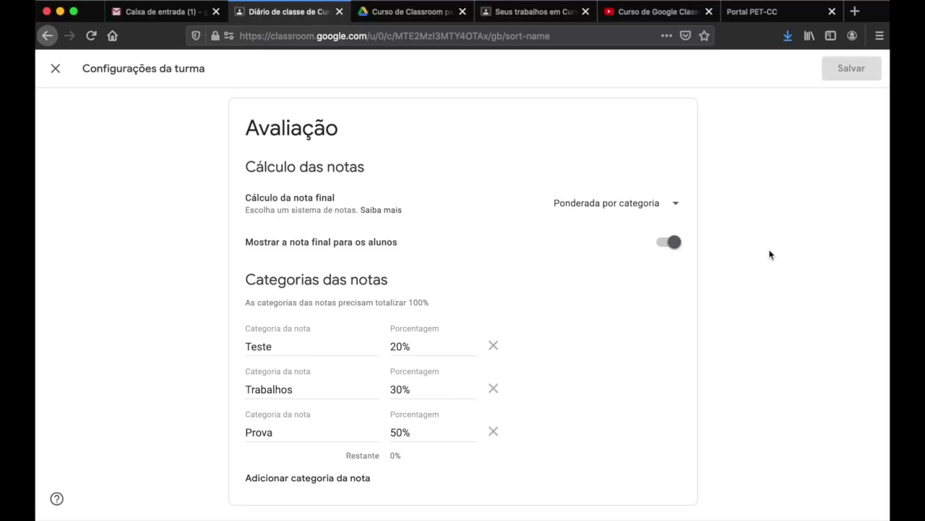
pyautogui.scroll(5, 770, 254)
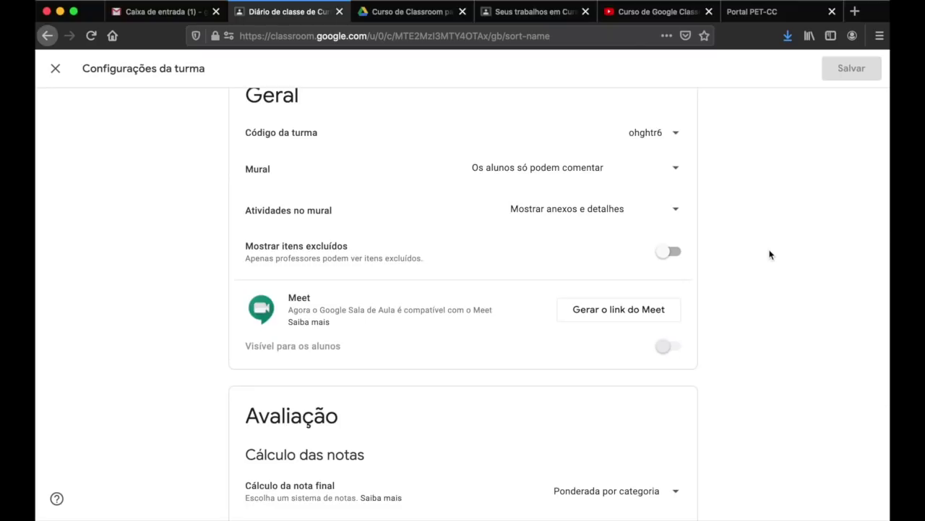
pyautogui.scroll(1, 769, 254)
pyautogui.scroll(1, 769, 253)
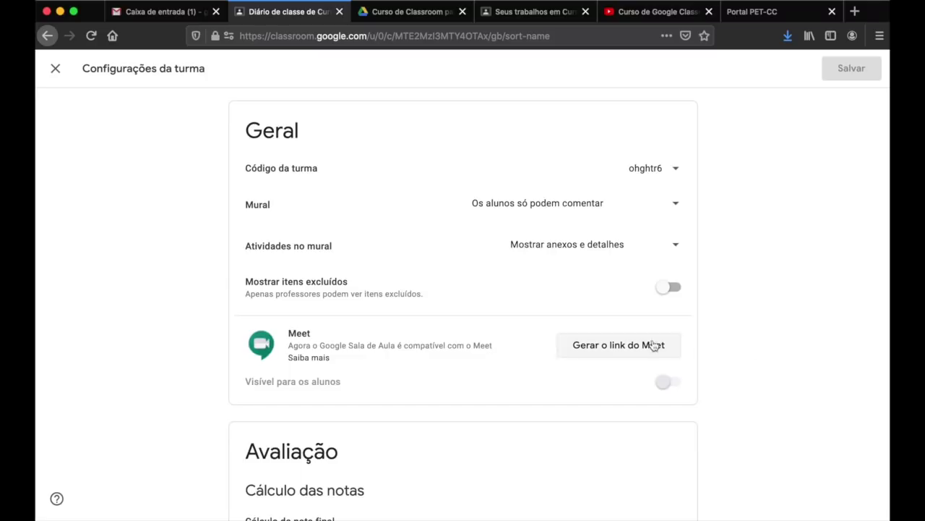
# - Close the class settings and reopen them from the gear icon
pyautogui.click(57, 67)
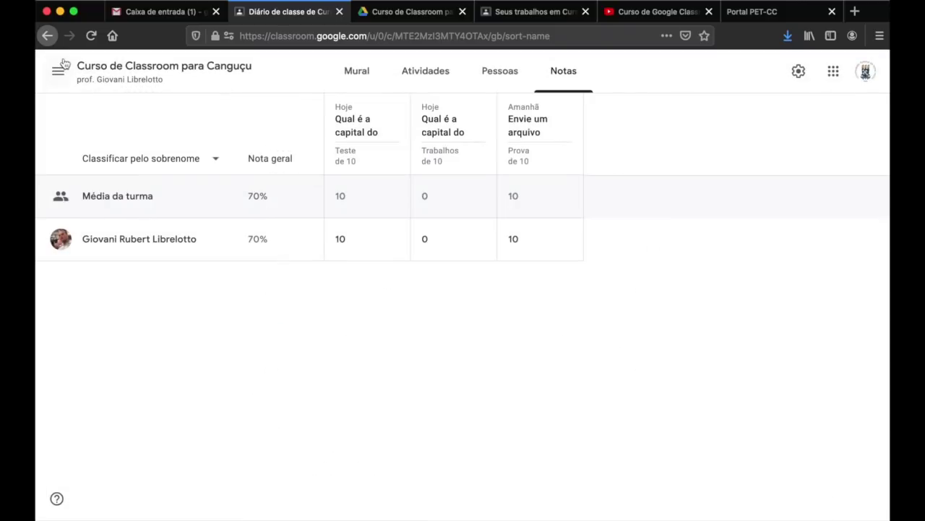
pyautogui.click(800, 75)
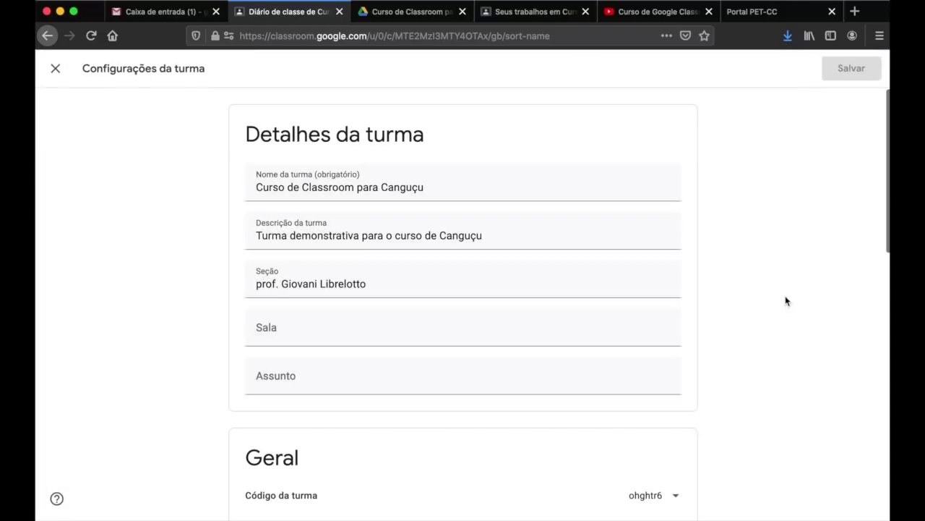
pyautogui.scroll(-8, 786, 300)
pyautogui.scroll(2, 786, 301)
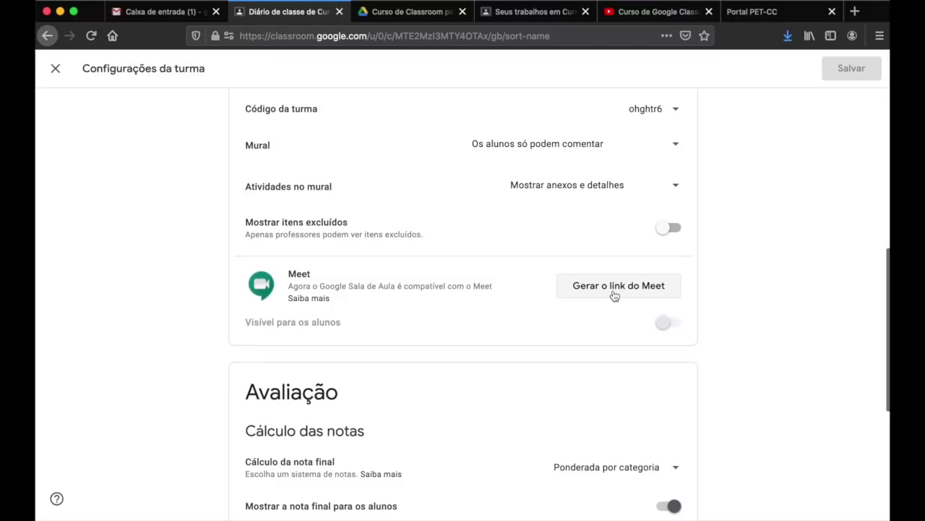
# - Generate and save the class Meet link, then open it from the class stream
pyautogui.click(613, 289)
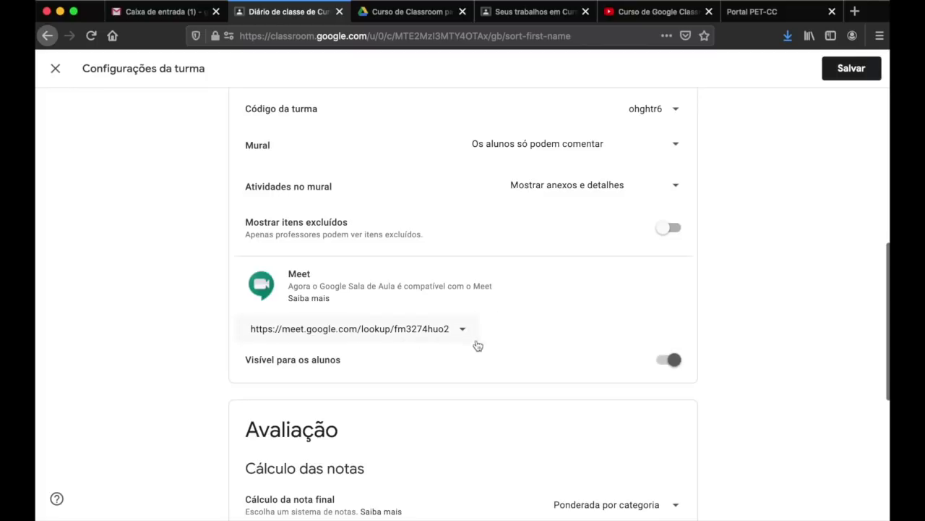
pyautogui.click(462, 329)
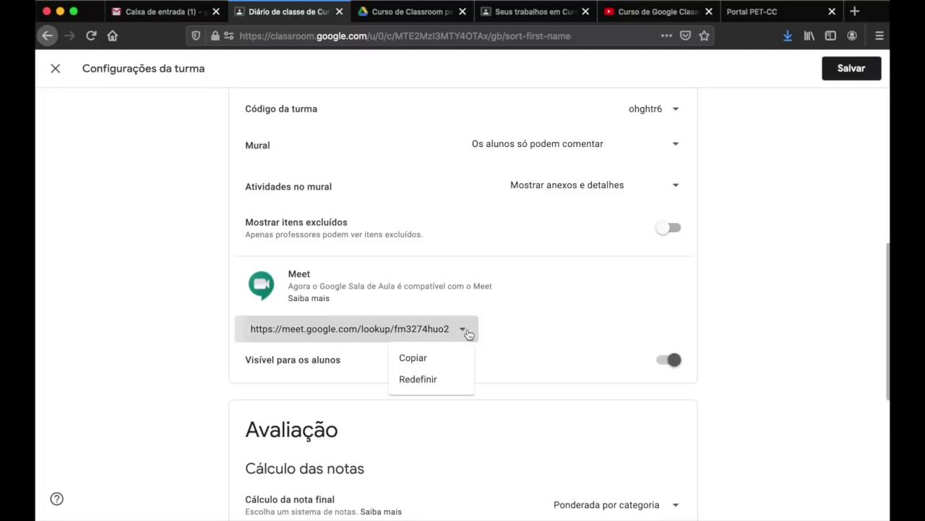
pyautogui.click(857, 291)
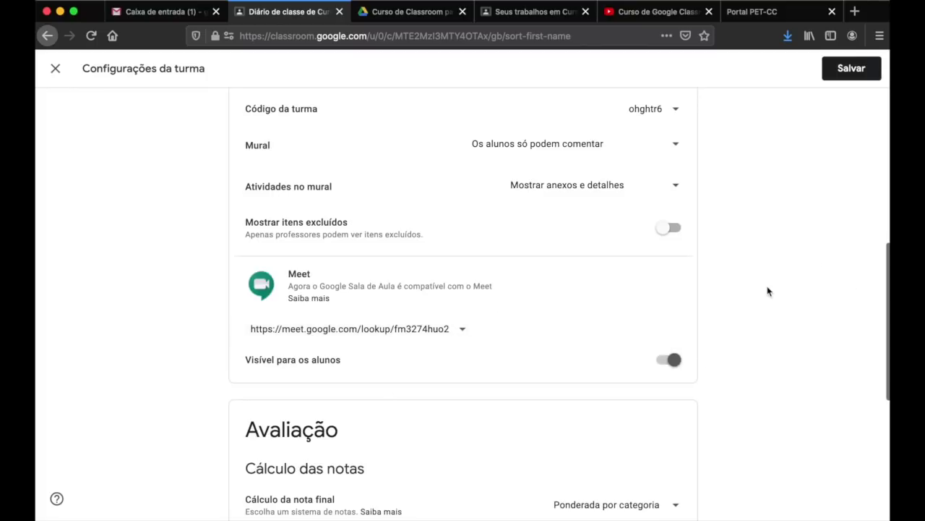
pyautogui.click(840, 77)
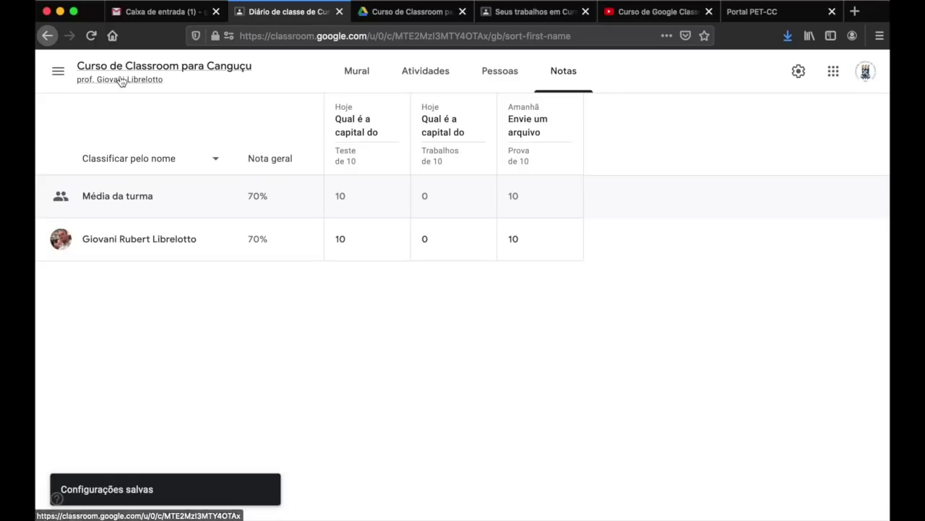
pyautogui.click(122, 81)
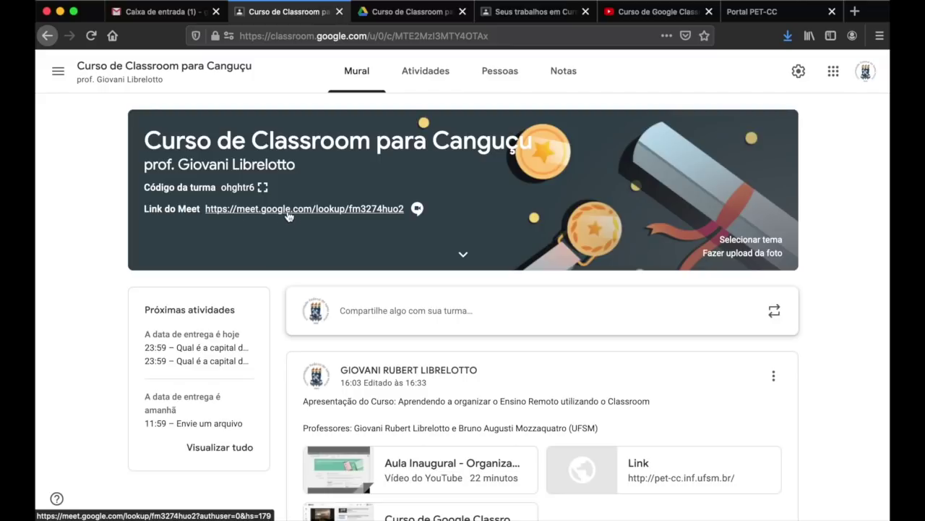
pyautogui.click(316, 210)
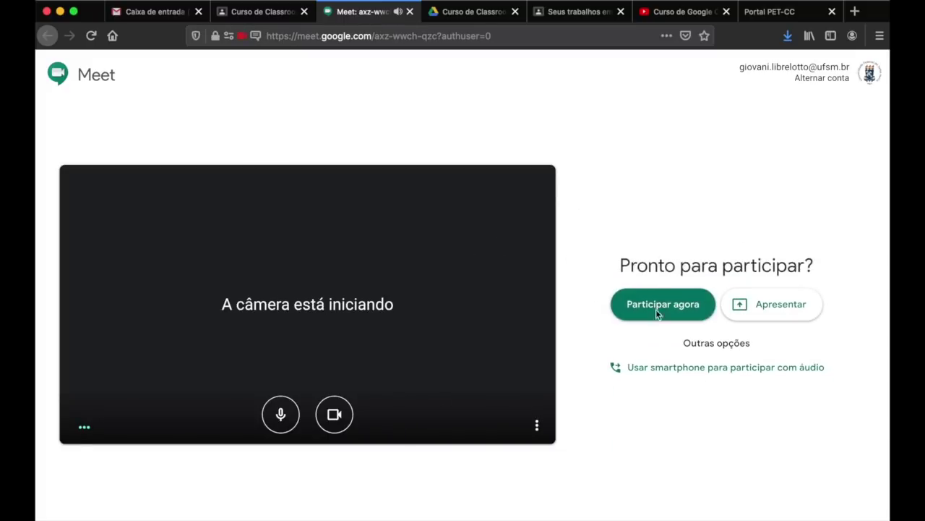
# - Join the class Meet call and copy its joining information to the clipboard
pyautogui.click(683, 305)
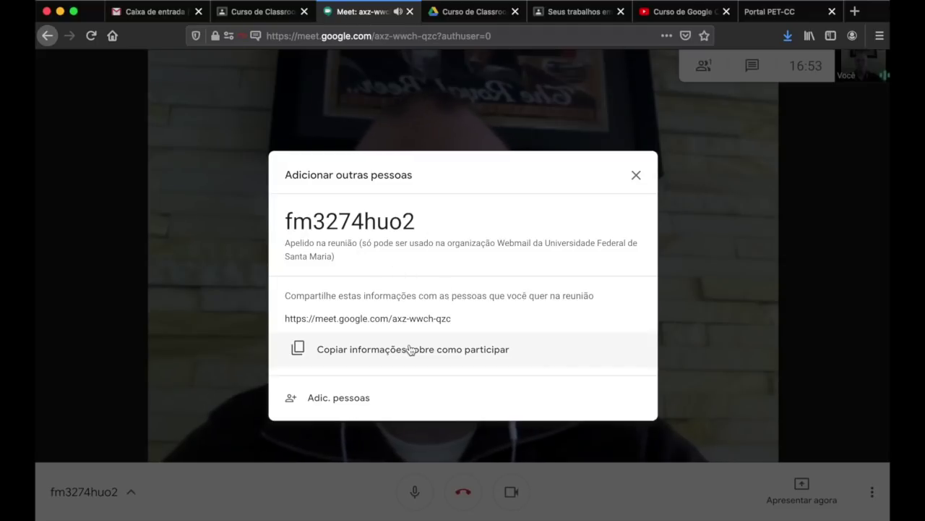
pyautogui.click(406, 350)
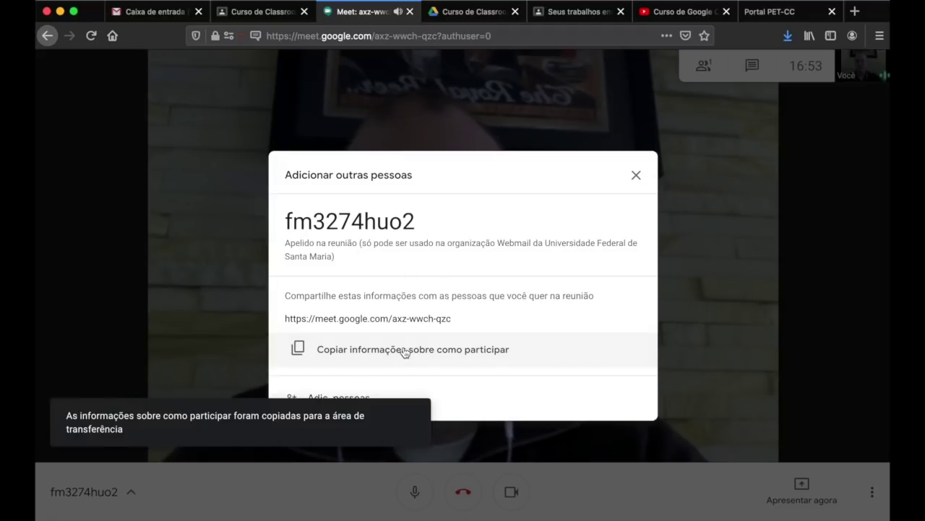
pyautogui.click(636, 176)
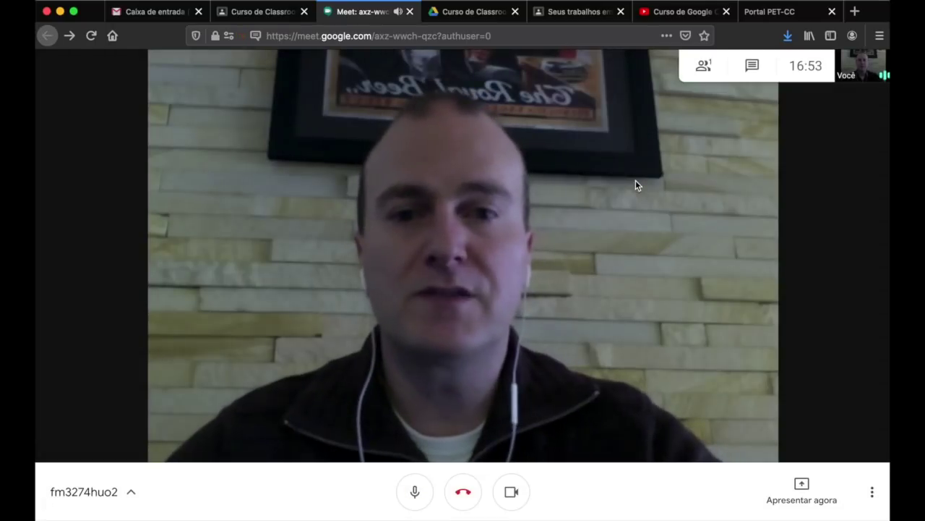
pyautogui.click(558, 16)
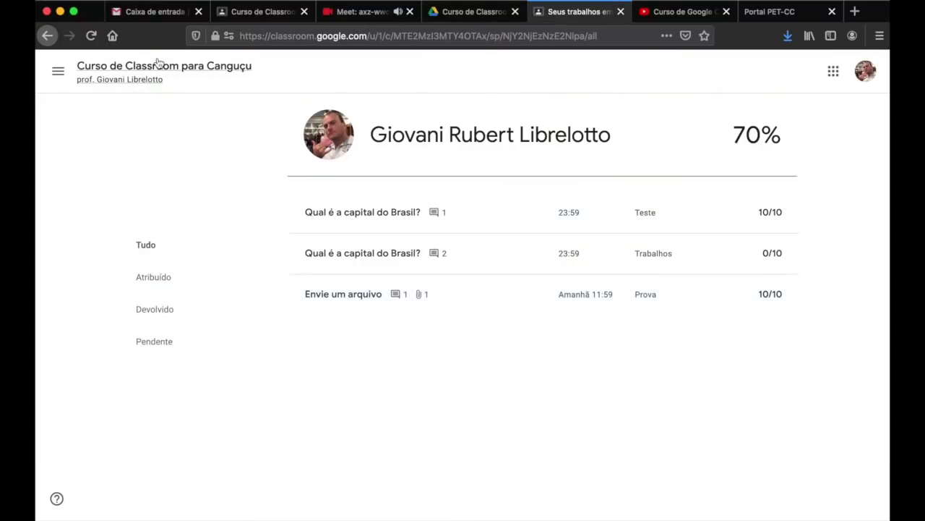
# - Start a class post 'Link para a aula de hoje' and paste the Meet invitation
pyautogui.click(157, 64)
pyautogui.click(463, 255)
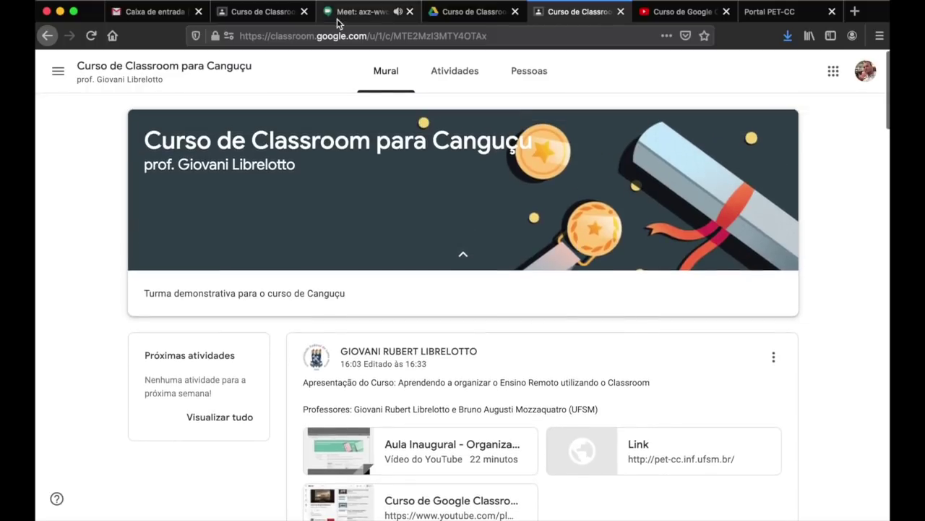
pyautogui.click(276, 18)
pyautogui.click(442, 309)
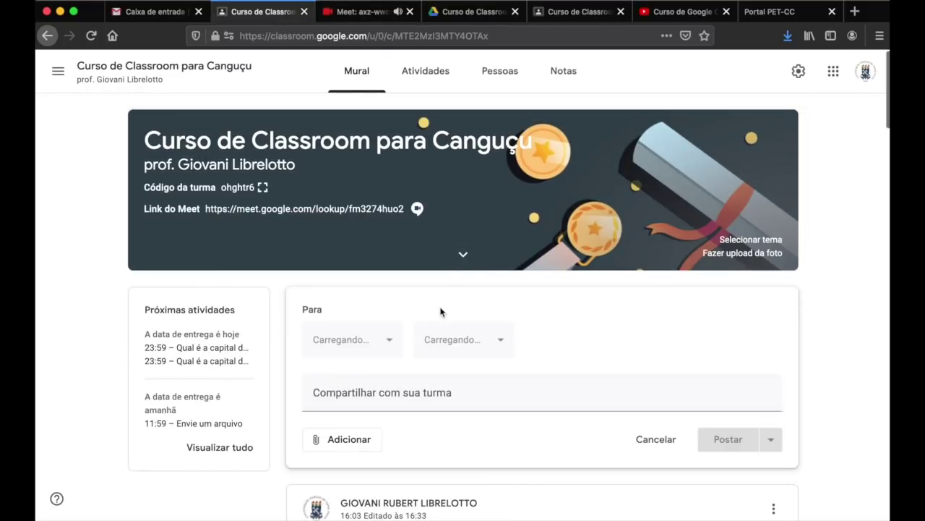
pyautogui.write('Link para a au')
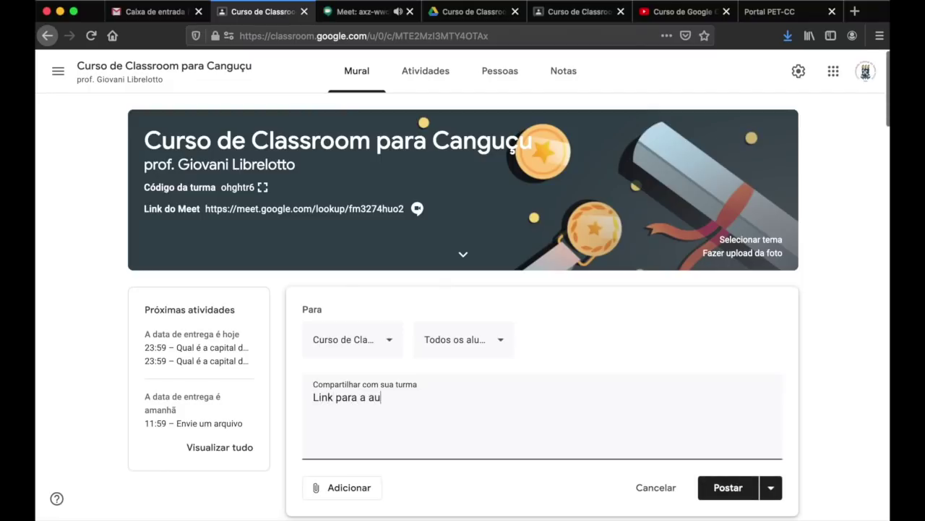
pyautogui.write('la de hoje:')
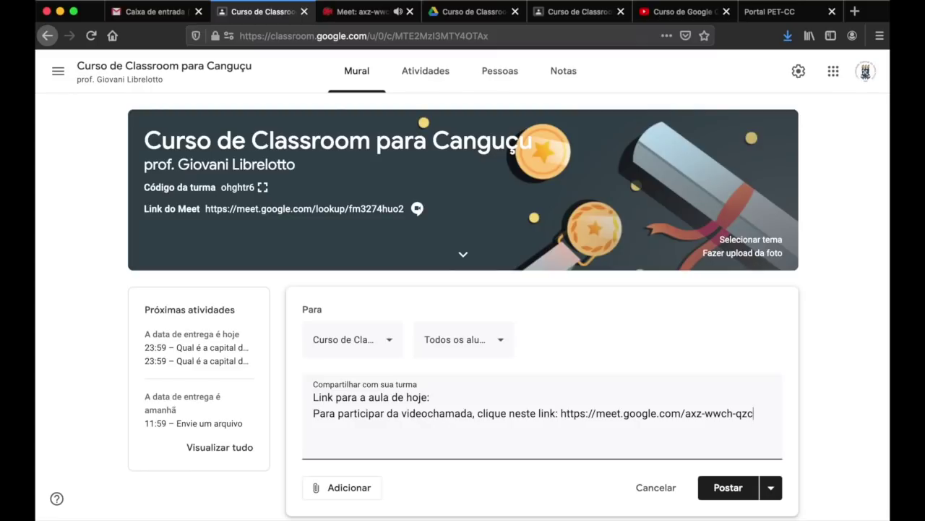
# - Attach the copied Meet URL to the post as a link
pyautogui.moveTo(561, 413); pyautogui.dragTo(753, 410)
pyautogui.press('super+c')
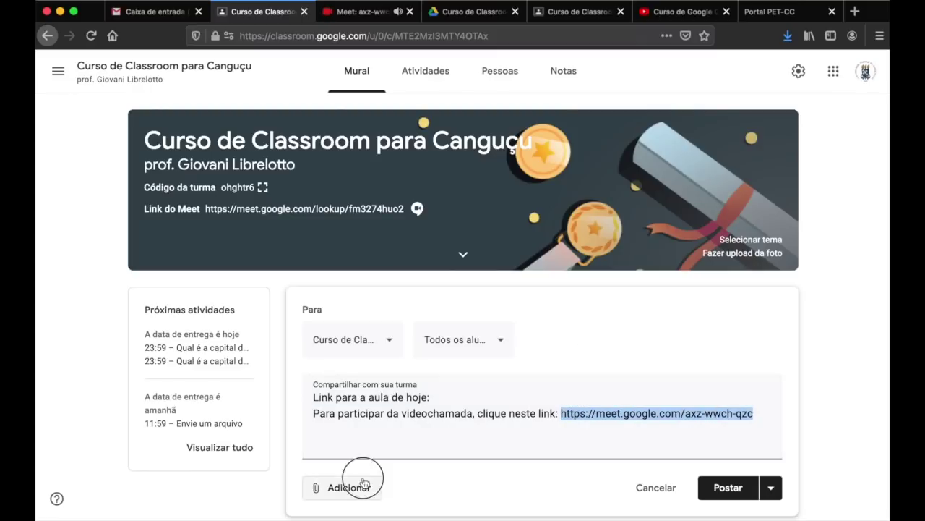
pyautogui.click(362, 485)
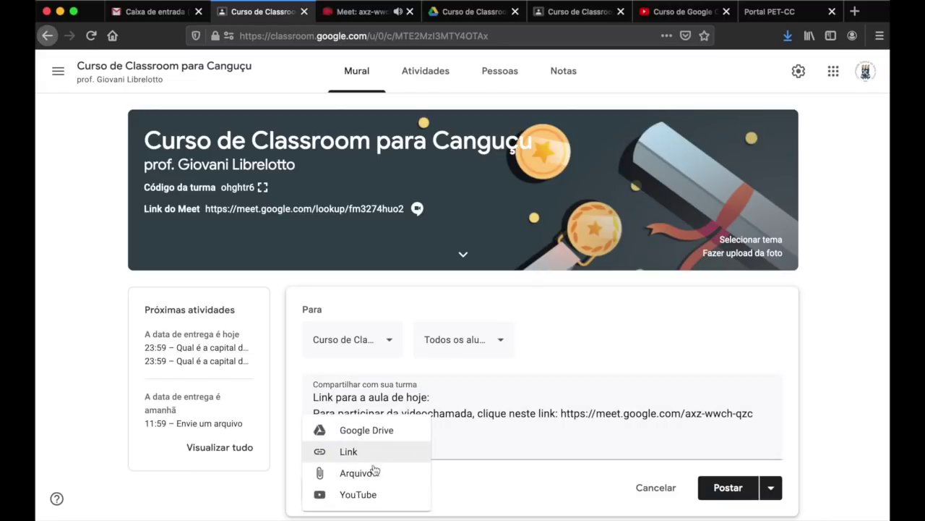
pyautogui.click(375, 454)
pyautogui.press('super+v')
pyautogui.click(515, 330)
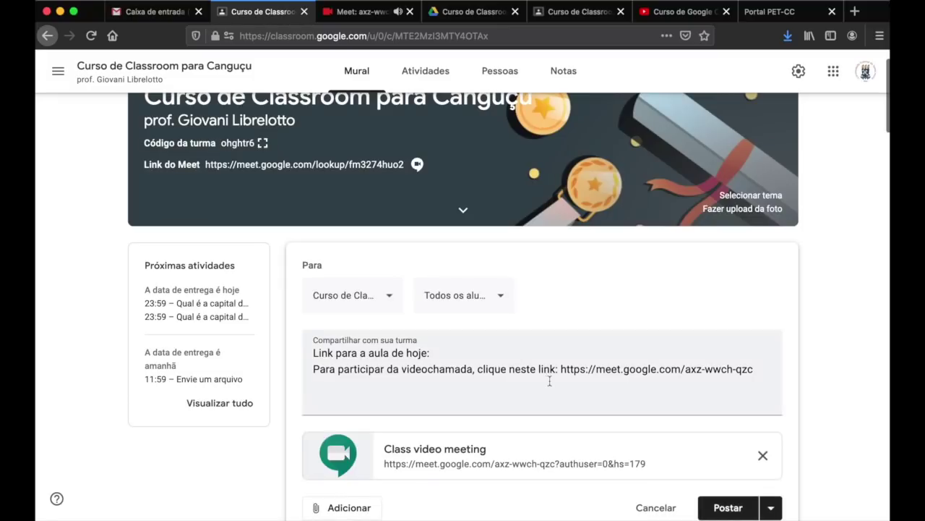
# - Delete the redundant invitation line and publish the post
pyautogui.moveTo(562, 366); pyautogui.dragTo(314, 369)
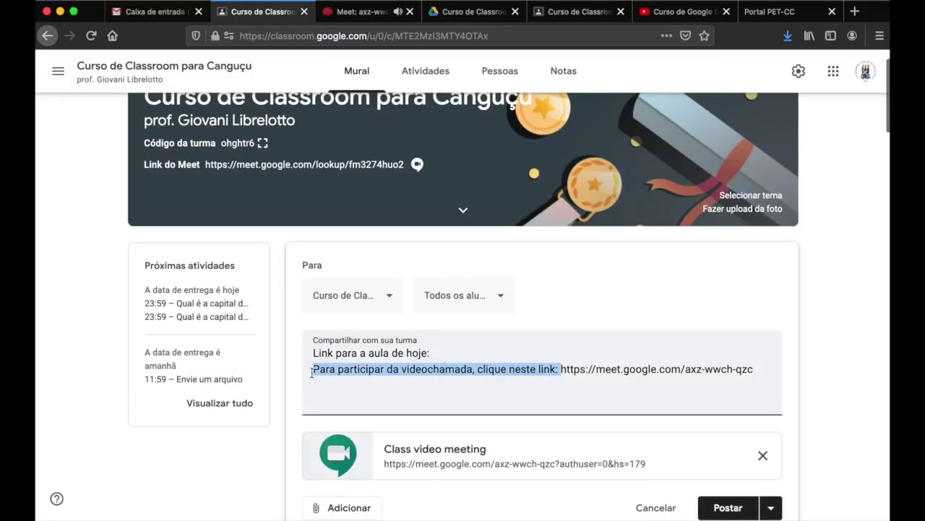
pyautogui.tripleClick(313, 369)
pyautogui.press('BackSpace')
pyautogui.click(728, 506)
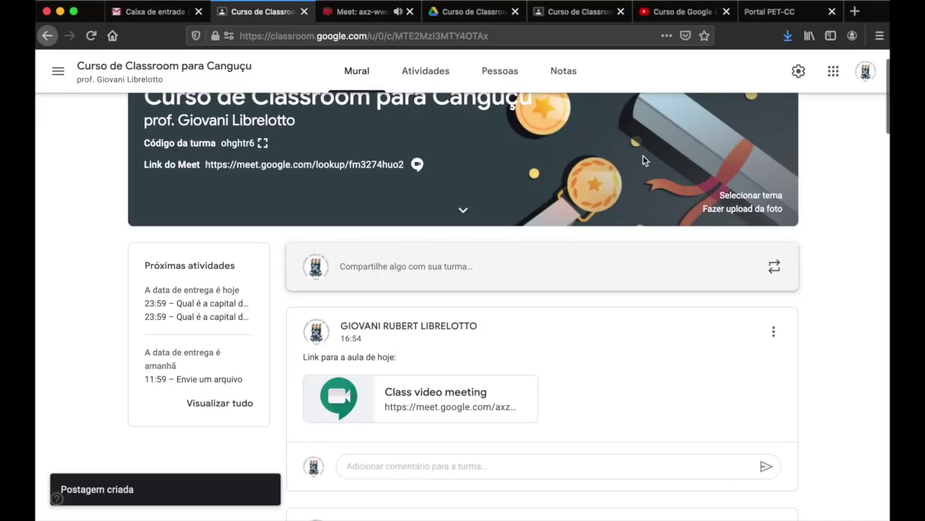
pyautogui.click(471, 13)
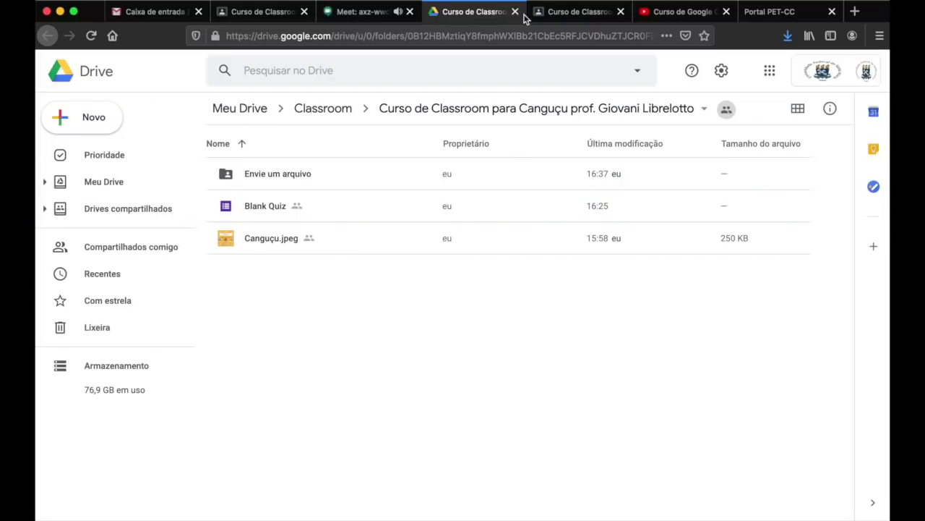
# - As the student, open the posted class video meeting, then close its Meet tab
pyautogui.click(565, 13)
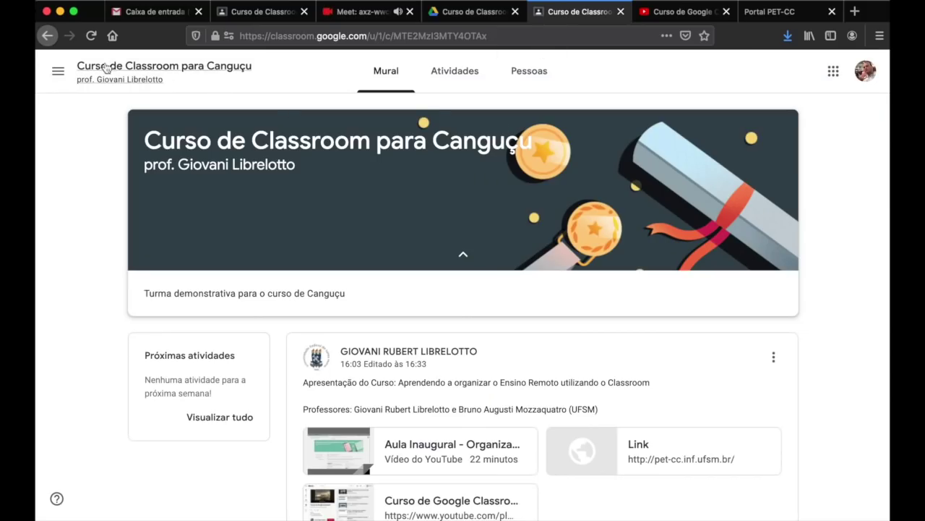
pyautogui.click(94, 36)
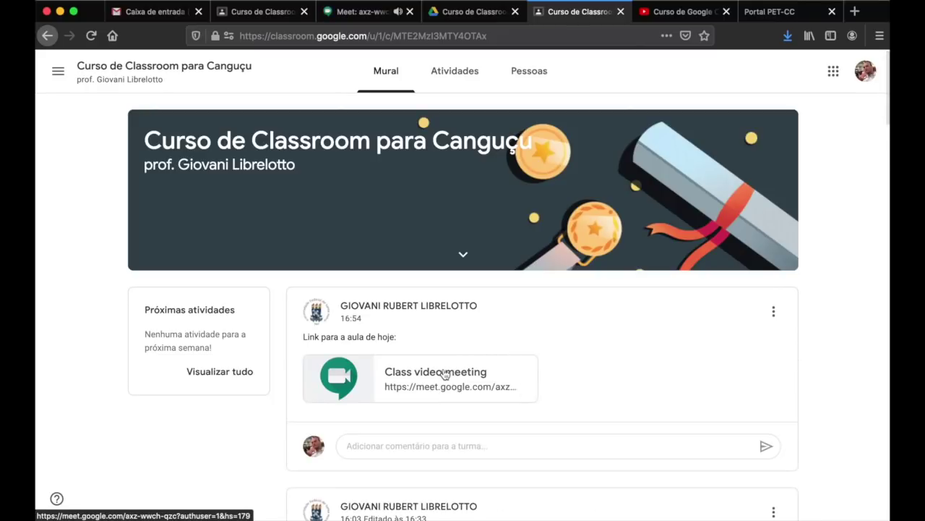
pyautogui.click(451, 370)
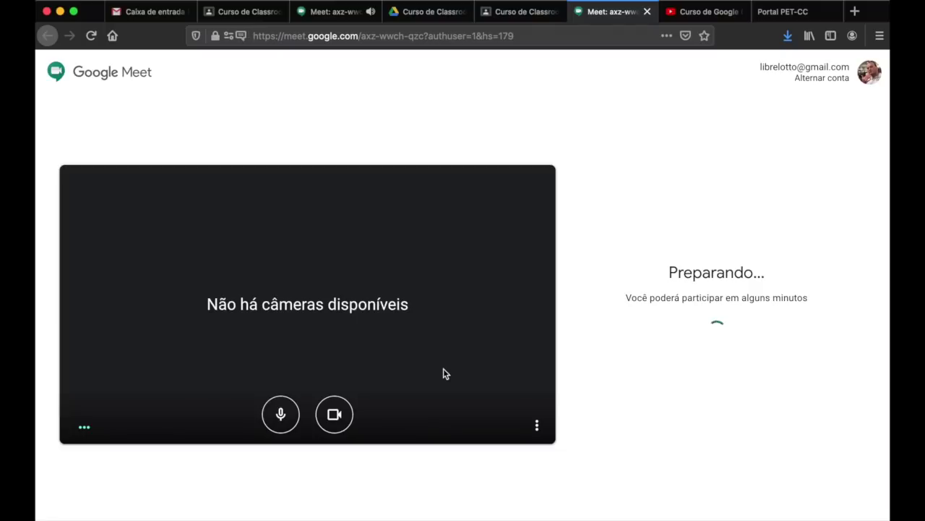
pyautogui.click(526, 12)
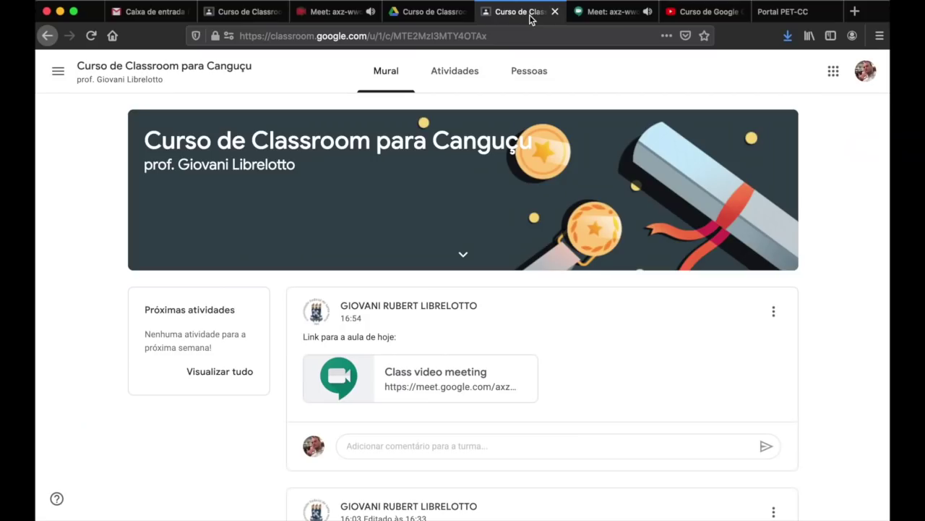
pyautogui.click(600, 13)
pyautogui.click(533, 13)
pyautogui.click(600, 13)
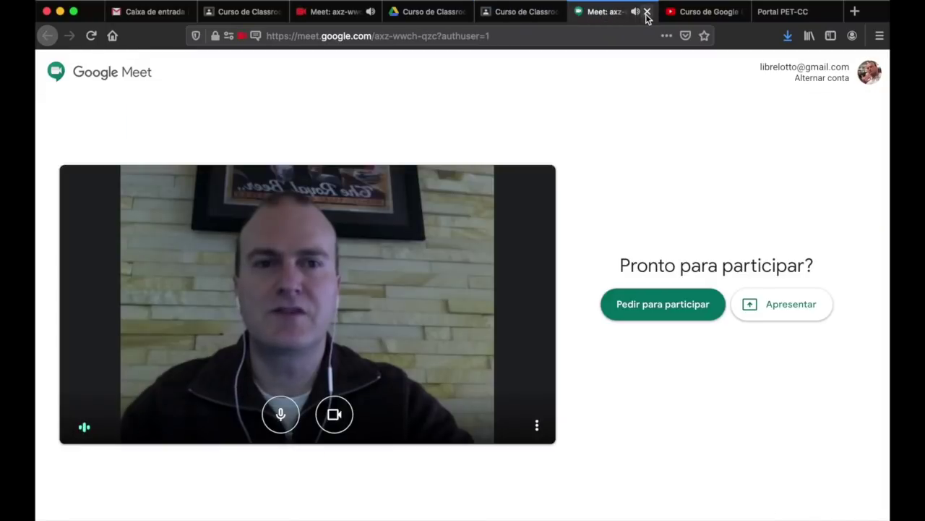
pyautogui.click(646, 12)
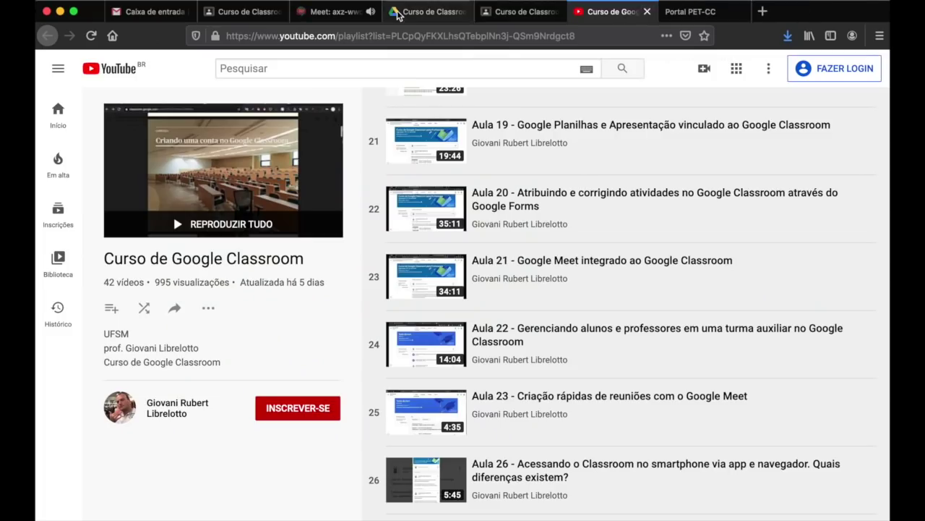
pyautogui.click(524, 13)
pyautogui.click(249, 12)
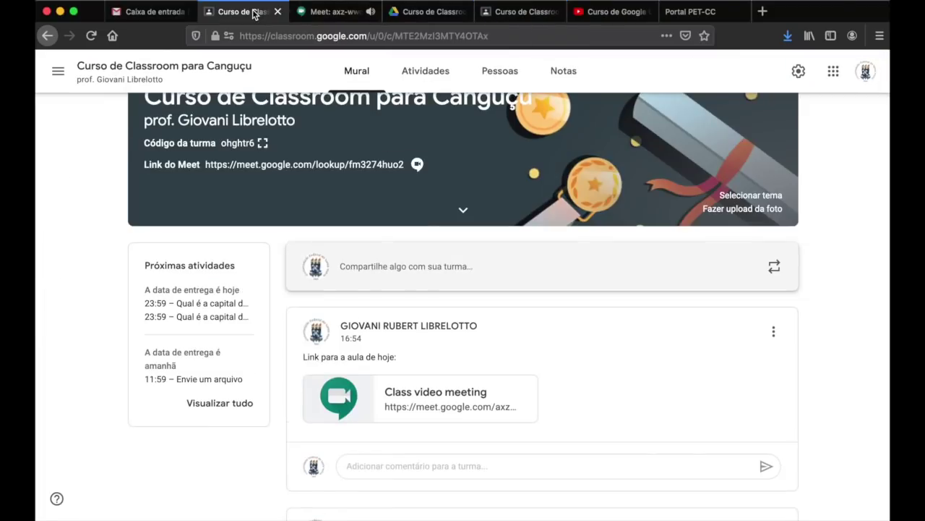
pyautogui.click(799, 72)
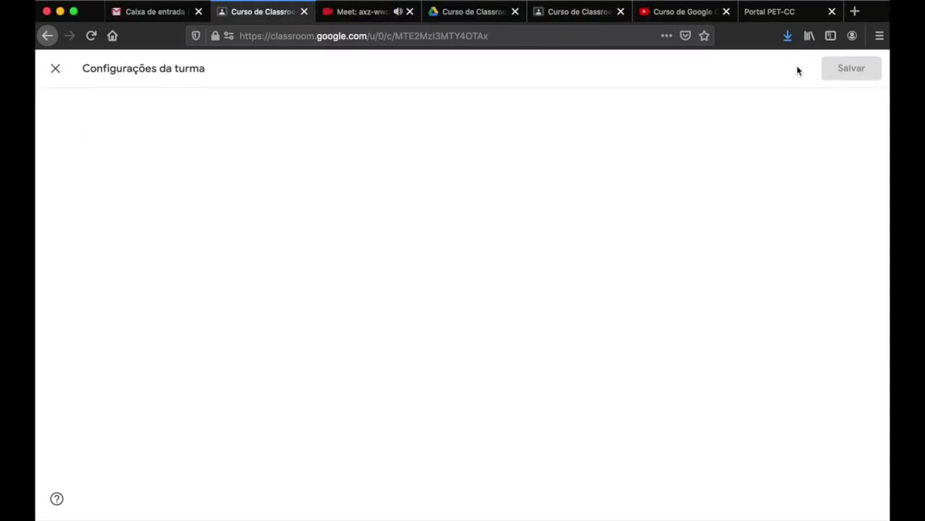
pyautogui.scroll(-5, 728, 341)
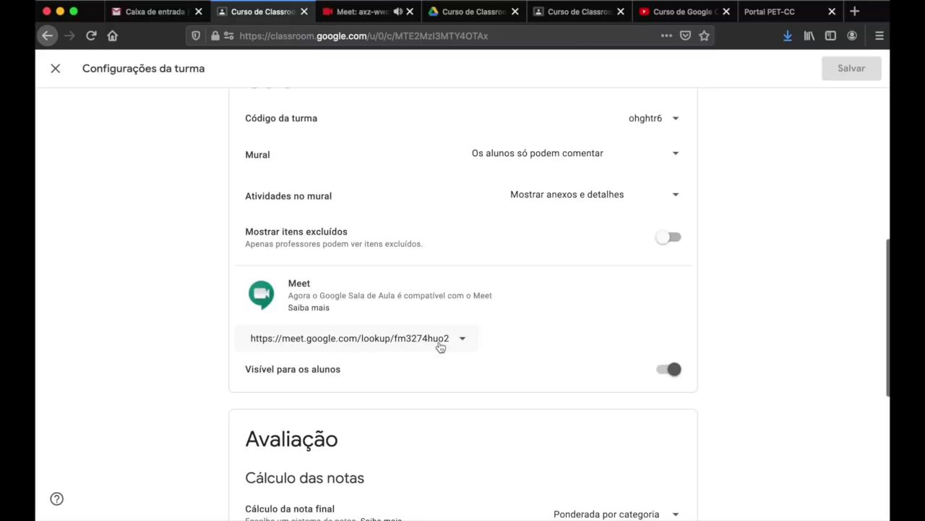
pyautogui.click(56, 70)
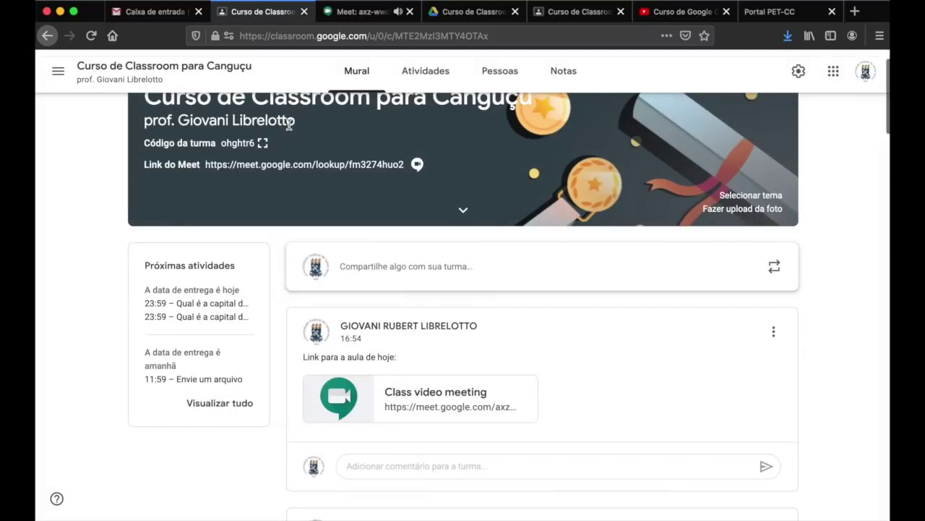
# - Close the leftover Meet call tab and look through the class stream posts
pyautogui.scroll(1, 289, 124)
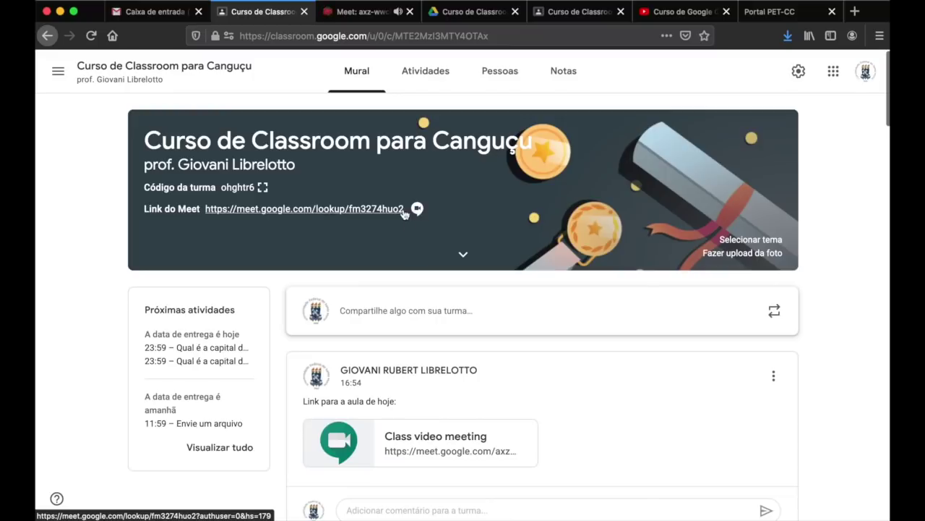
pyautogui.click(410, 11)
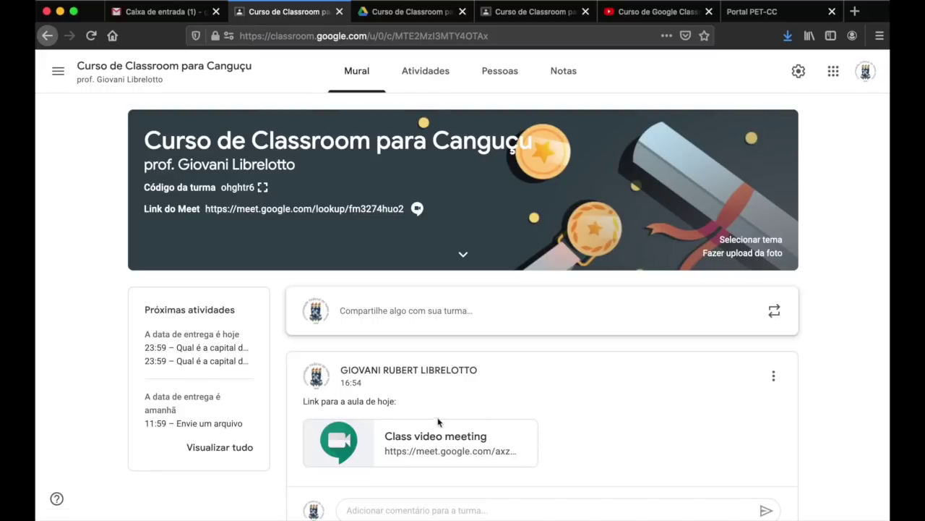
pyautogui.scroll(-1, 817, 303)
pyautogui.scroll(-10, 817, 302)
pyautogui.scroll(-3, 817, 302)
pyautogui.scroll(-15, 796, 218)
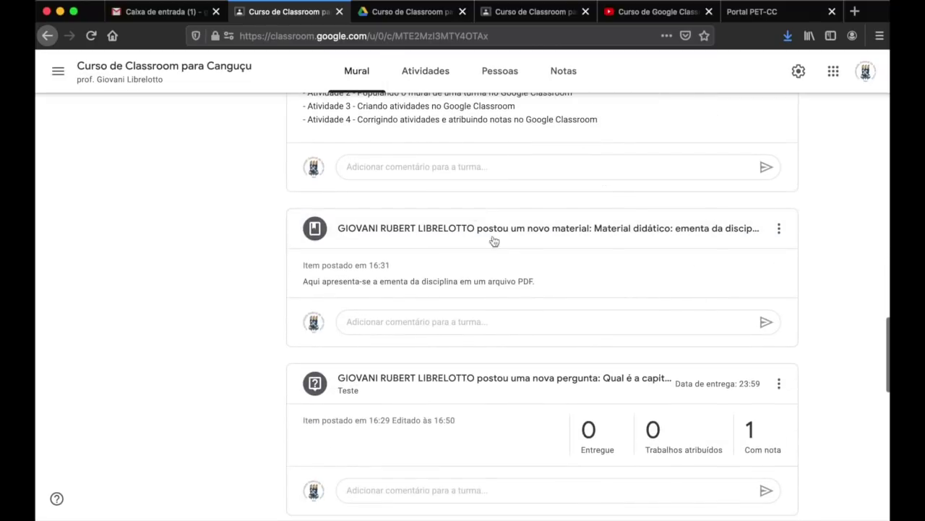
pyautogui.scroll(10, 819, 249)
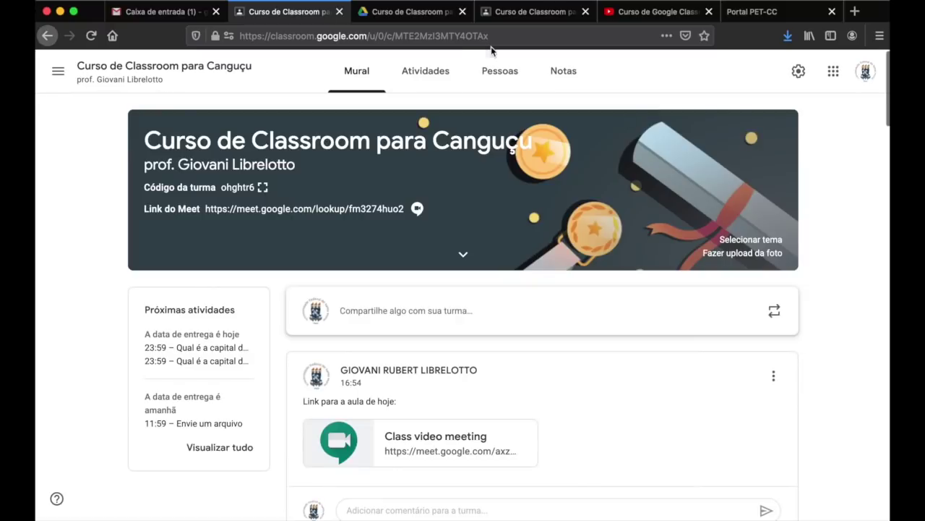
# - Review Atividades, collapse the Módulo 1 card, and return to the class stream
pyautogui.click(431, 76)
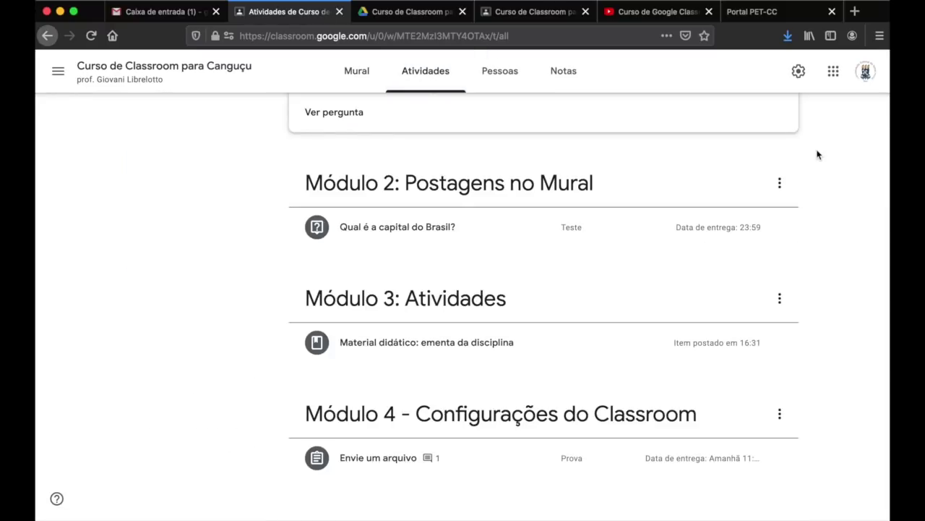
pyautogui.scroll(5, 819, 155)
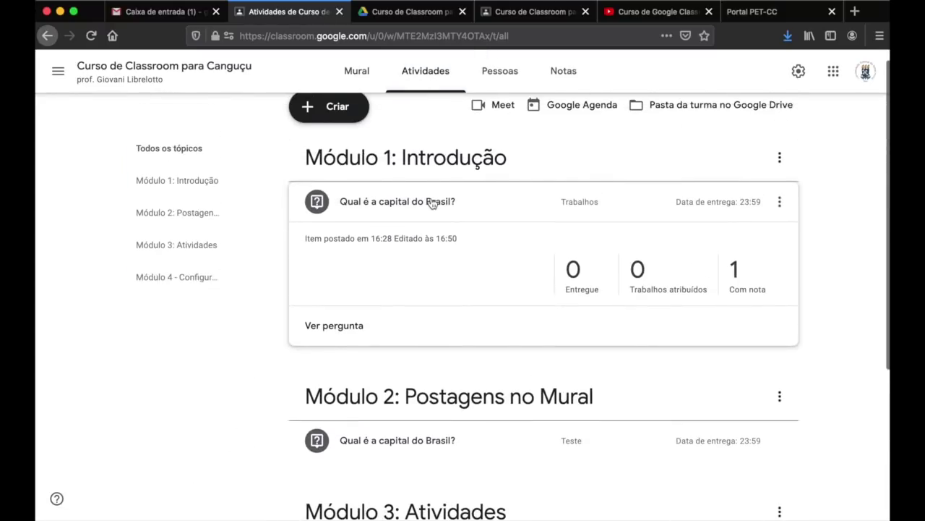
pyautogui.click(432, 204)
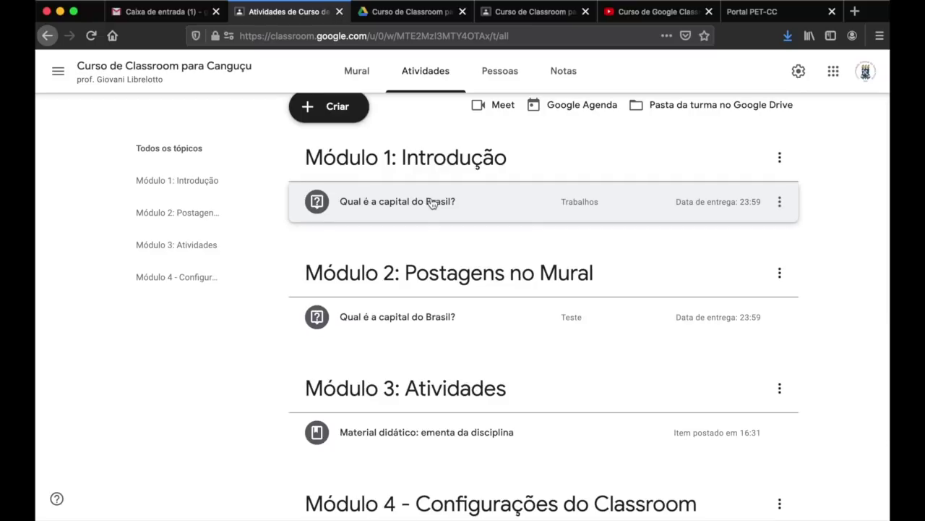
pyautogui.scroll(1, 432, 204)
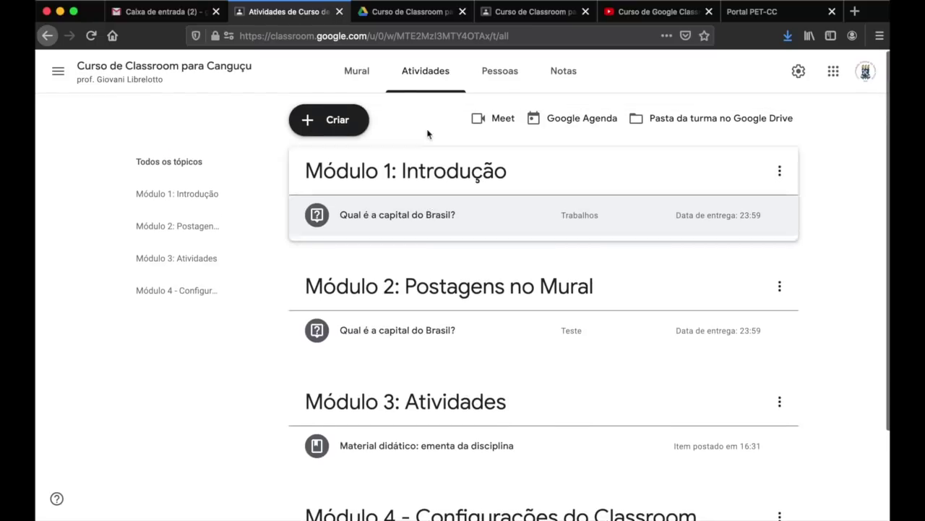
pyautogui.click(368, 68)
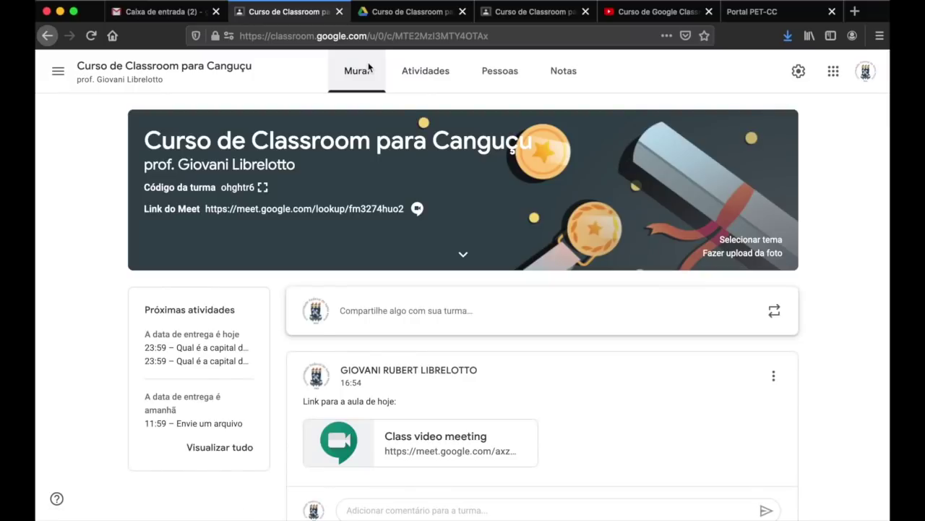
pyautogui.scroll(-2, 426, 271)
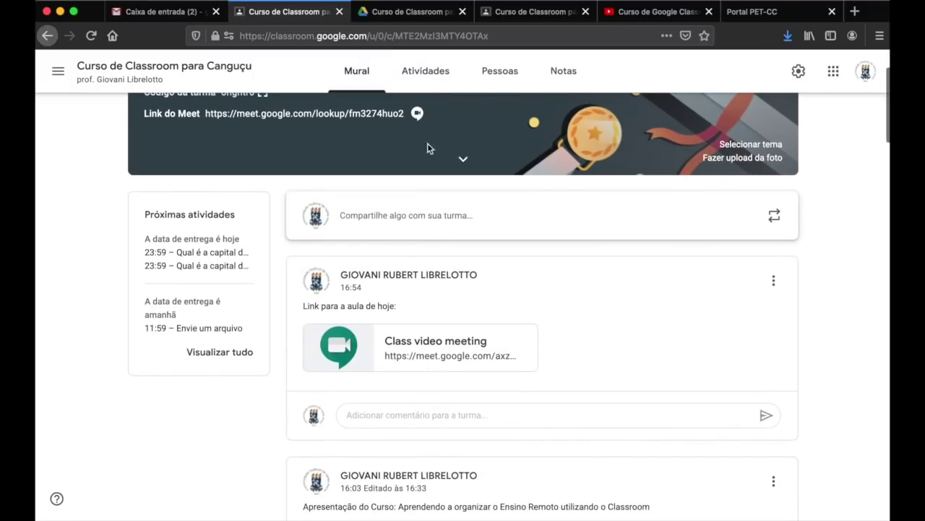
# - As the student, comment 'Professor, hoje não irei na aula!' on the Meet link post
pyautogui.click(528, 11)
pyautogui.scroll(-2, 468, 288)
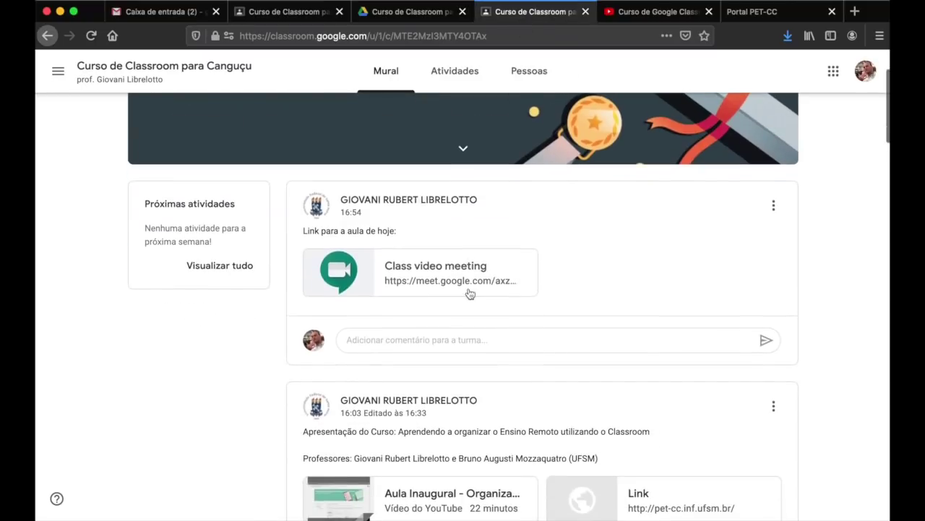
pyautogui.click(428, 339)
pyautogui.write('Professor, hoje não irei na aula!')
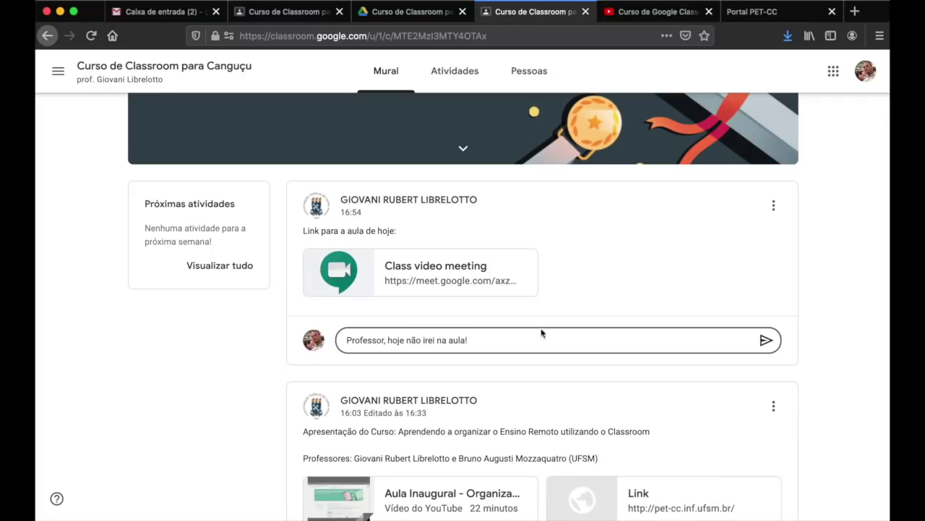
pyautogui.click(766, 339)
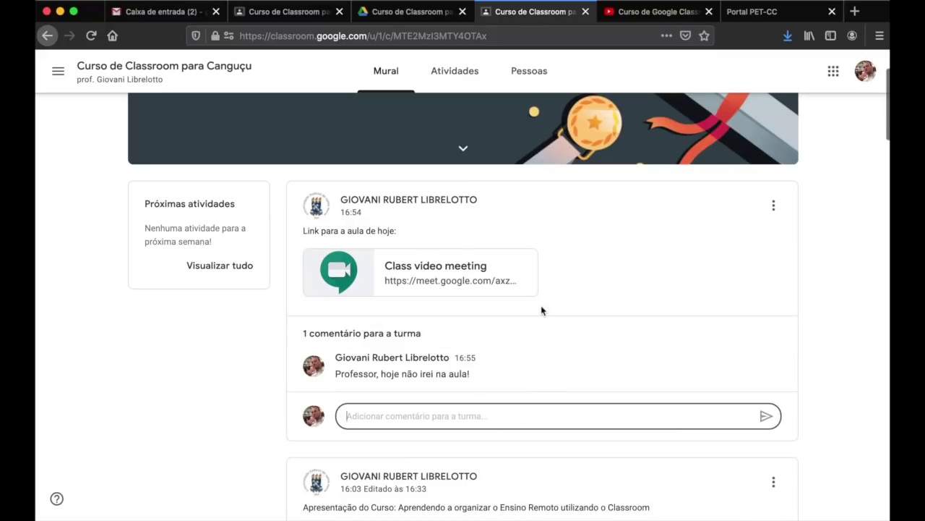
pyautogui.scroll(2, 541, 306)
pyautogui.click(316, 9)
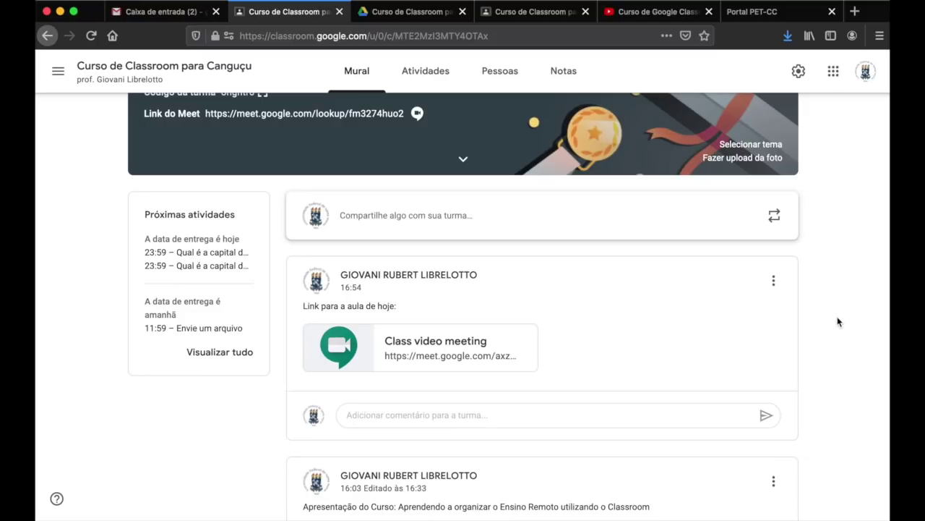
# - Switch between the Atividades and Mural pages to review the class
pyautogui.click(425, 76)
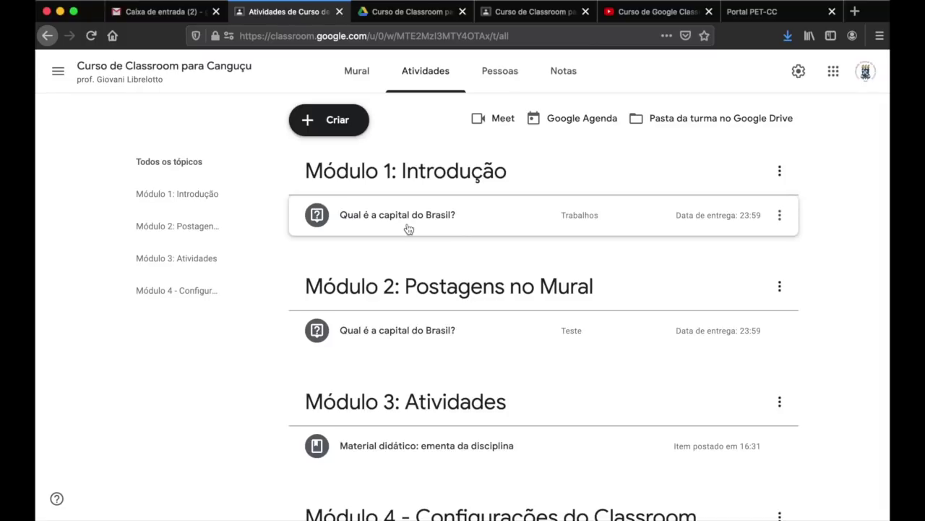
pyautogui.click(357, 81)
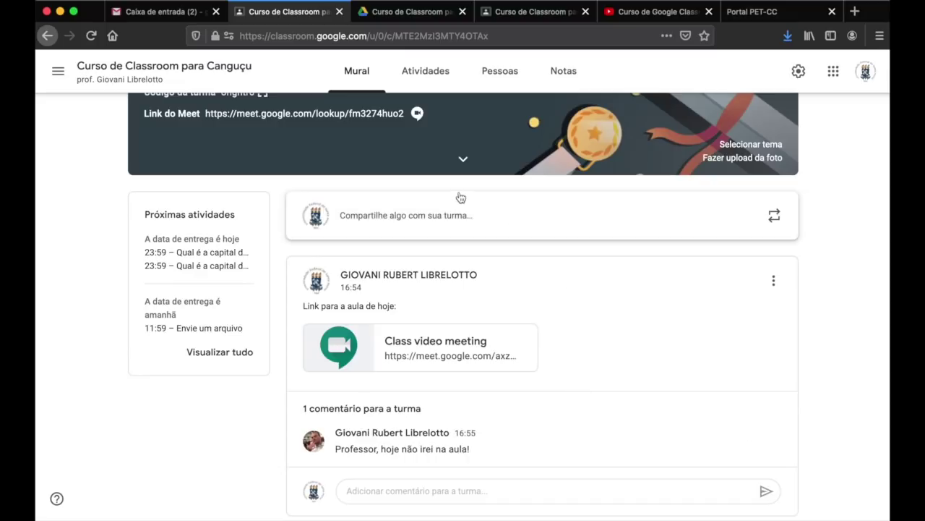
pyautogui.scroll(3, 394, 259)
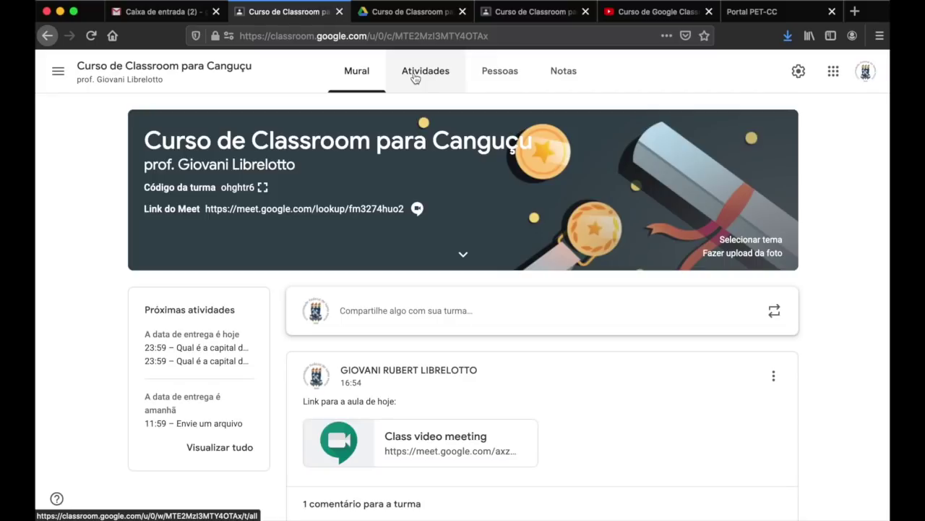
pyautogui.click(434, 70)
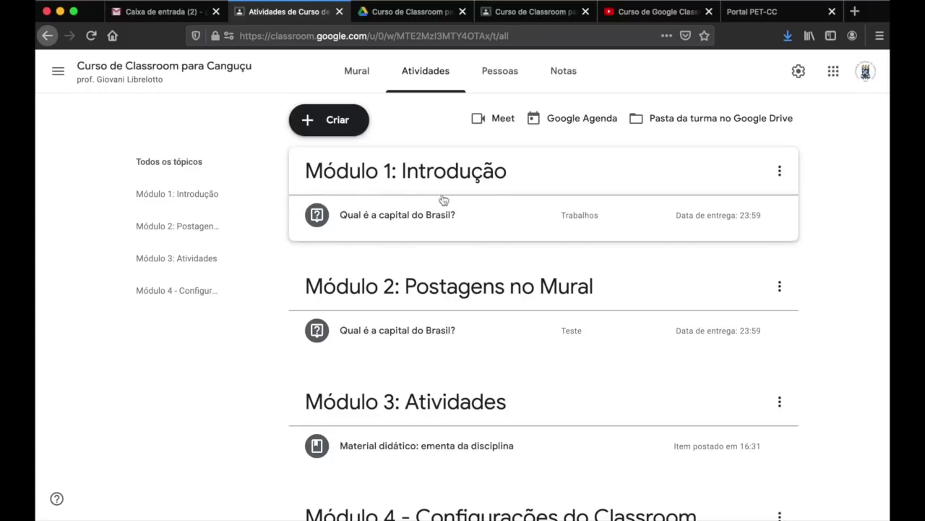
# - Open and close the Criar menu without adding anything, ending on Atividades
pyautogui.click(322, 123)
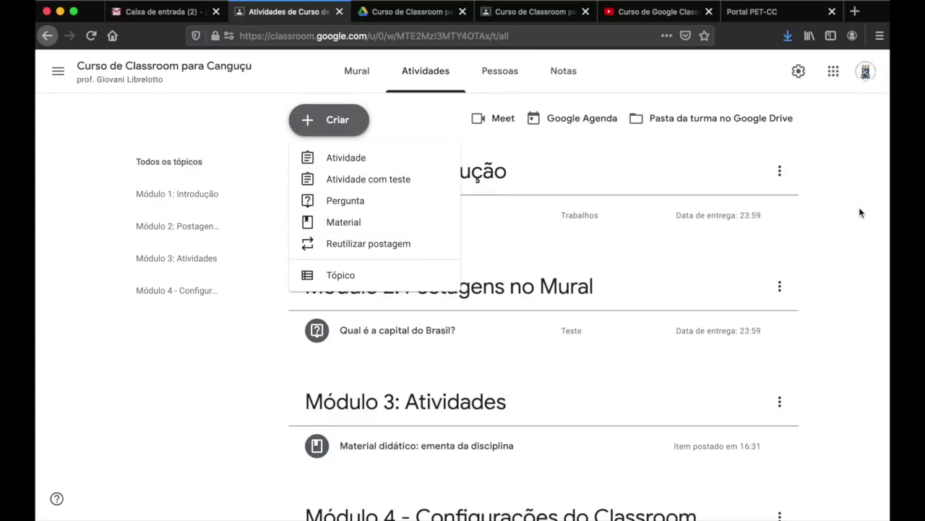
pyautogui.click(799, 208)
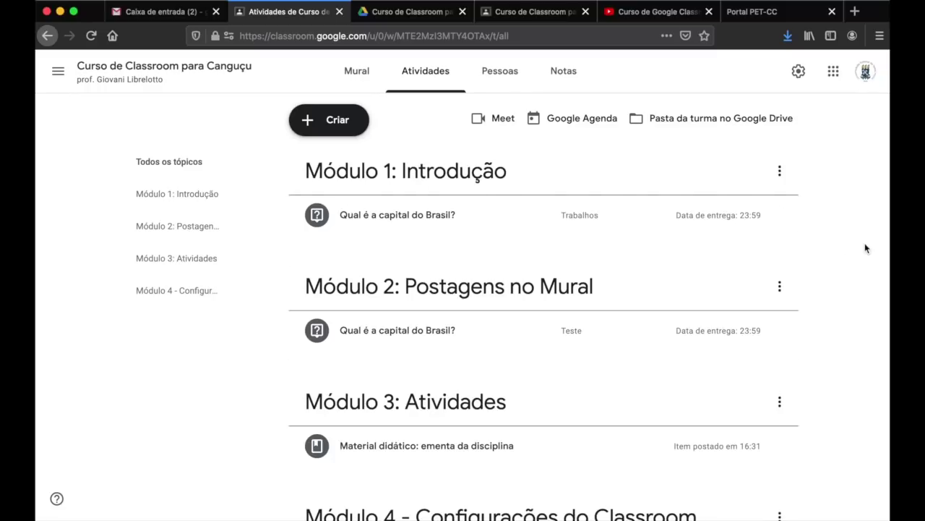
pyautogui.scroll(-3, 427, 379)
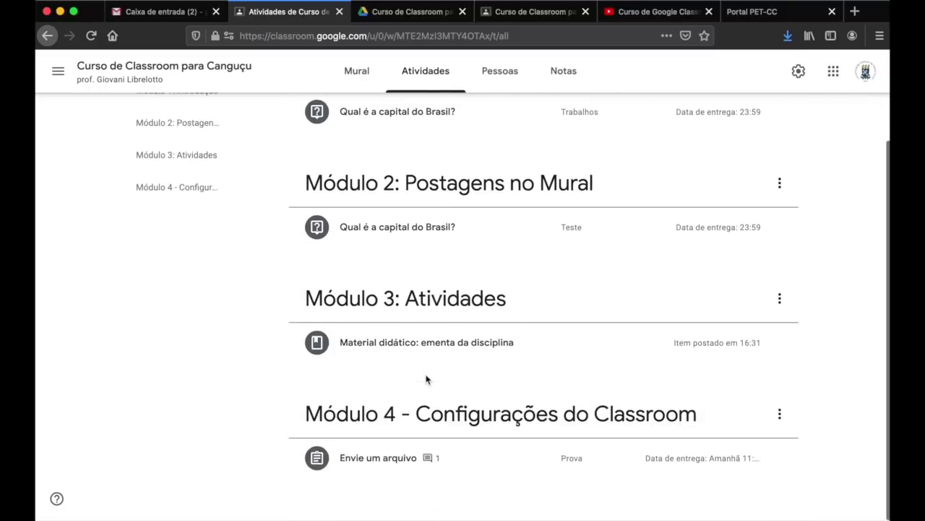
pyautogui.scroll(3, 427, 380)
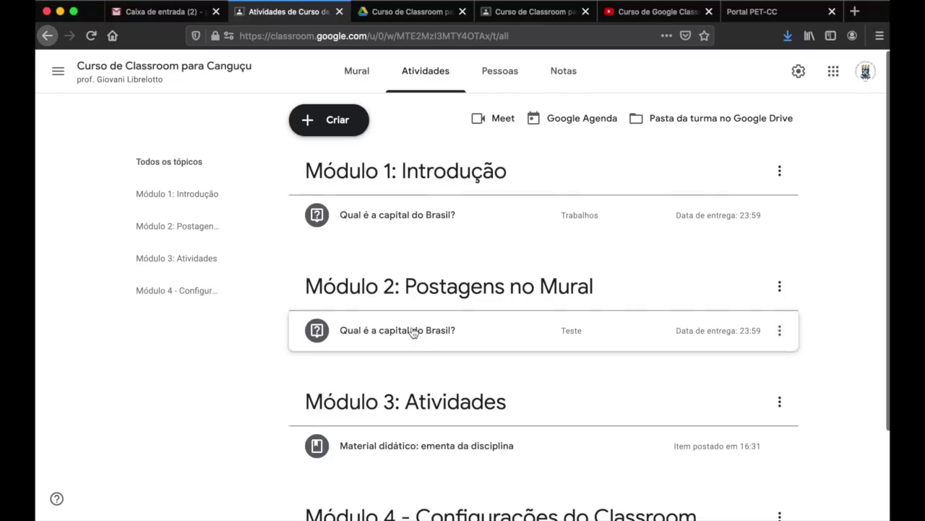
pyautogui.scroll(-3, 419, 428)
pyautogui.scroll(3, 419, 429)
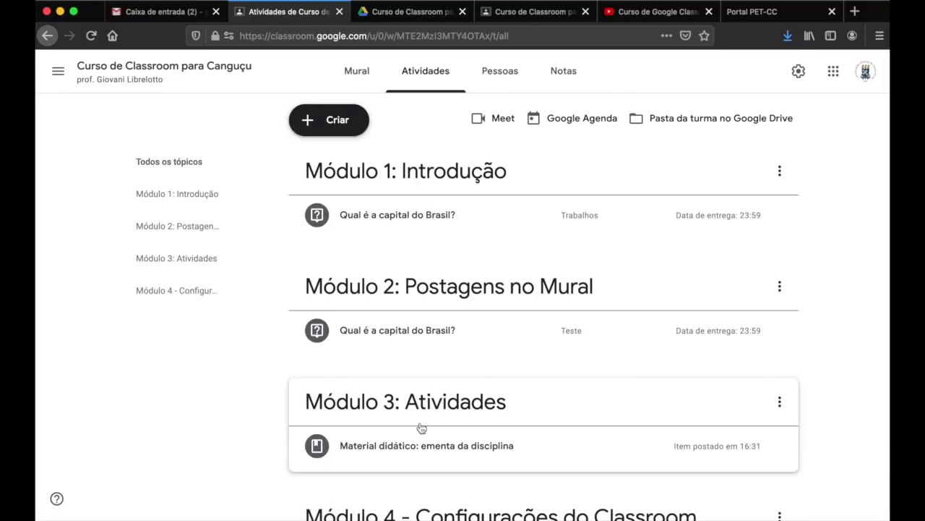
pyautogui.click(372, 79)
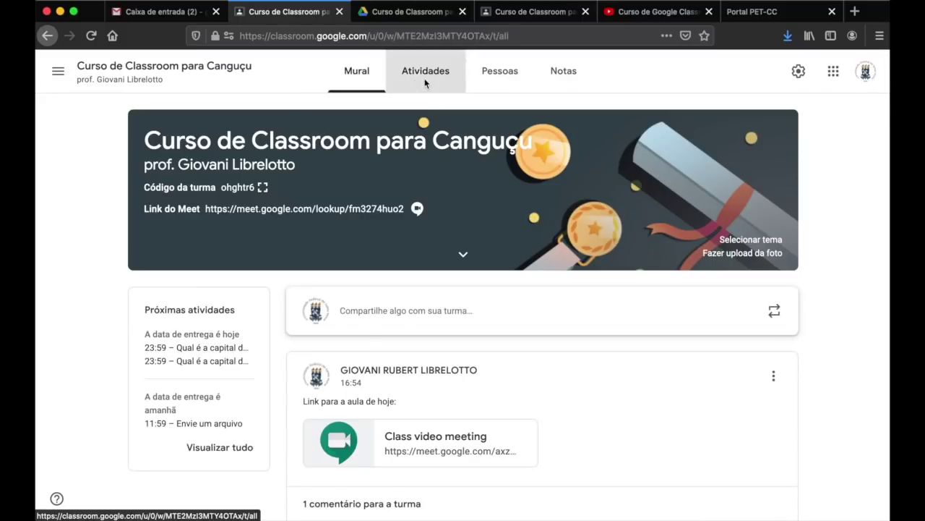
pyautogui.click(426, 83)
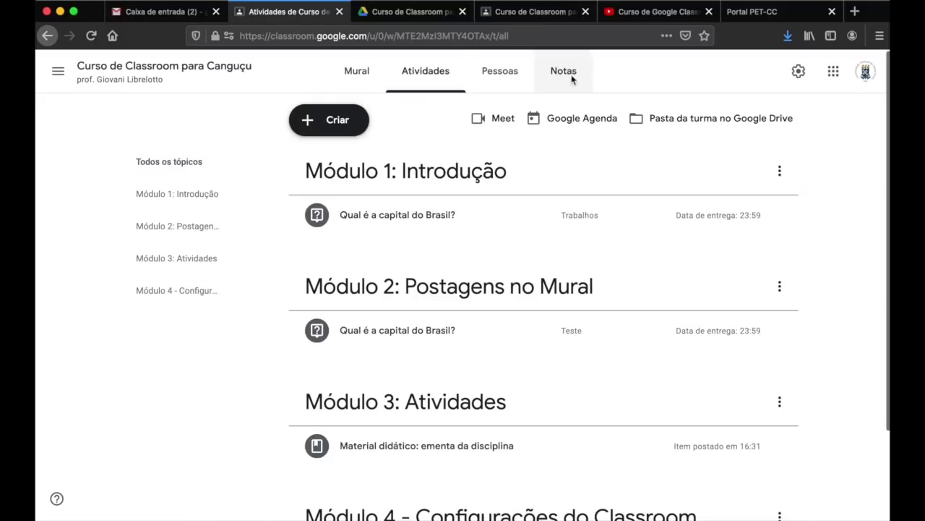
pyautogui.click(515, 12)
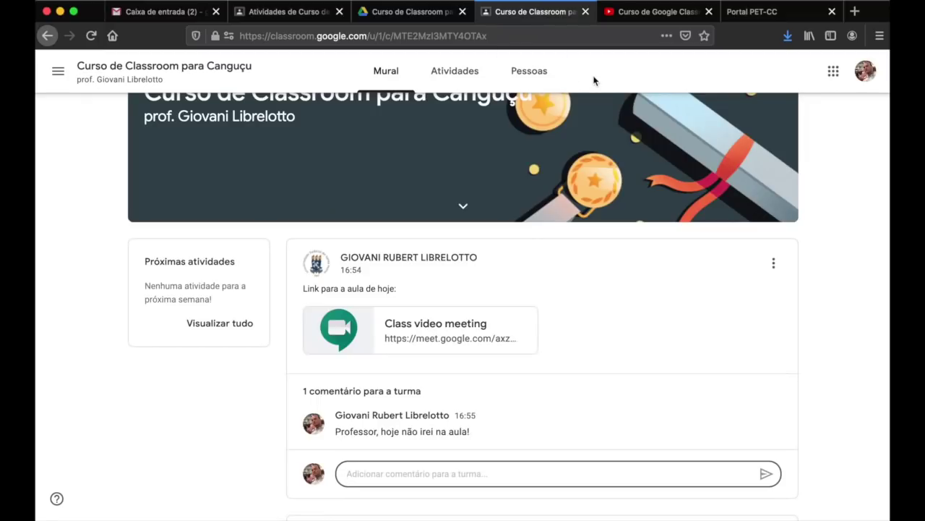
pyautogui.click(443, 75)
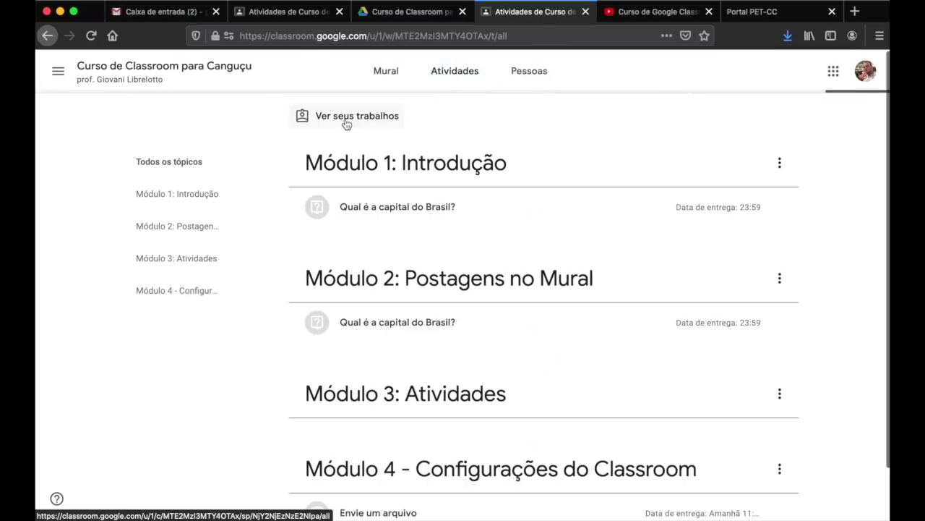
pyautogui.click(347, 123)
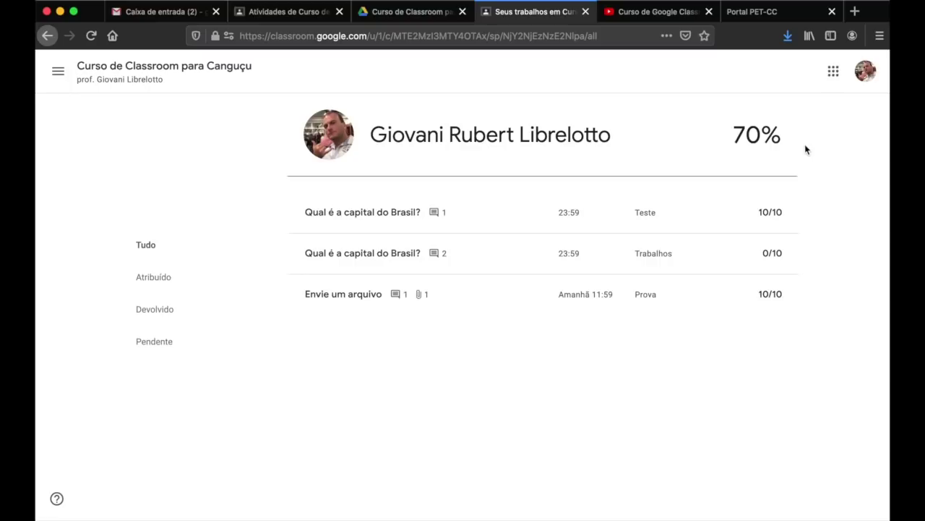
pyautogui.click(294, 20)
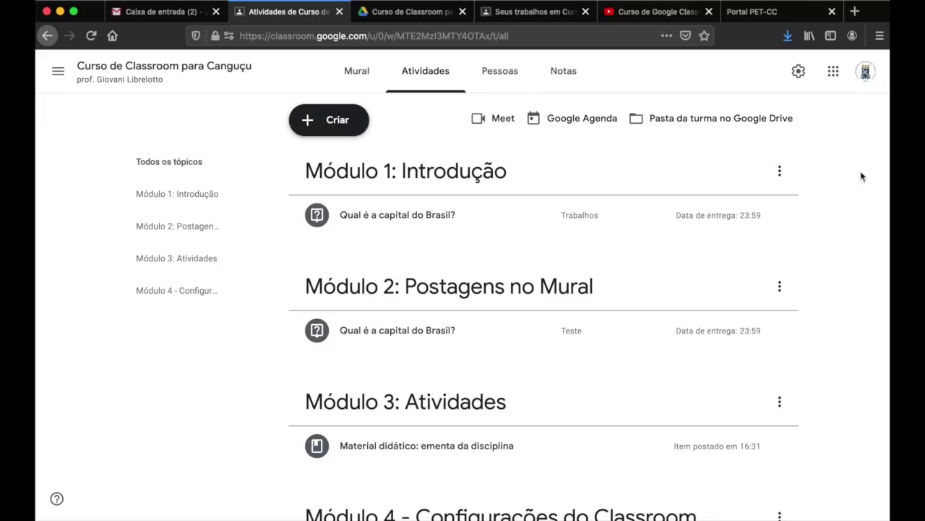
# - Scroll the Curso de Google Classroom playlist up to Aula 00, then return to graded work
pyautogui.click(637, 16)
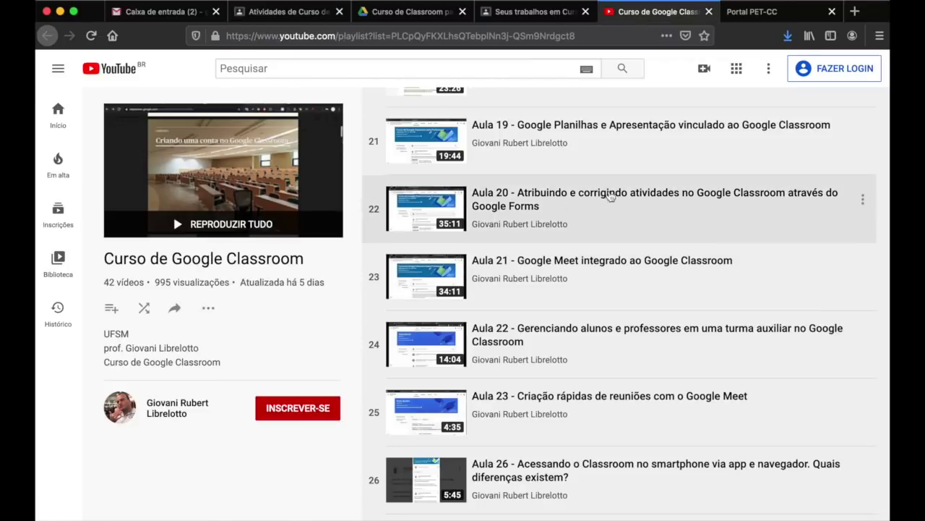
pyautogui.scroll(5, 644, 192)
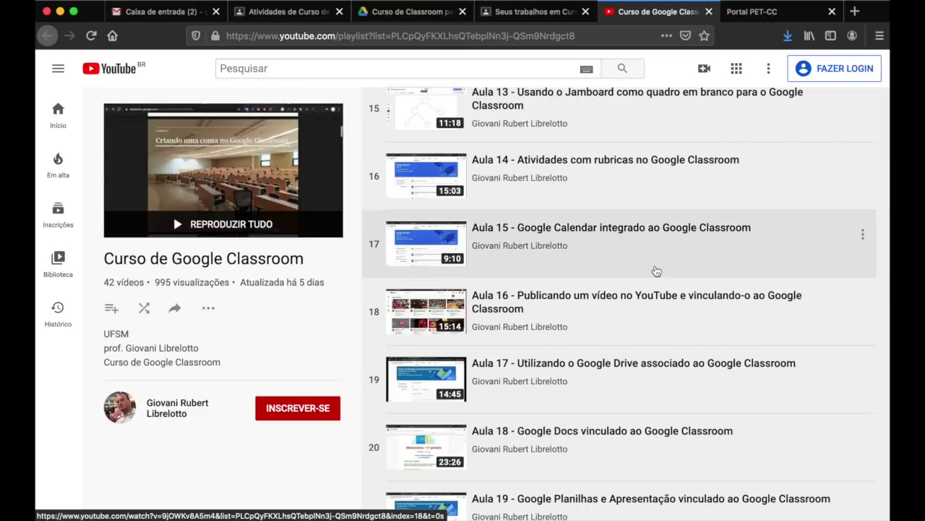
pyautogui.scroll(3, 657, 271)
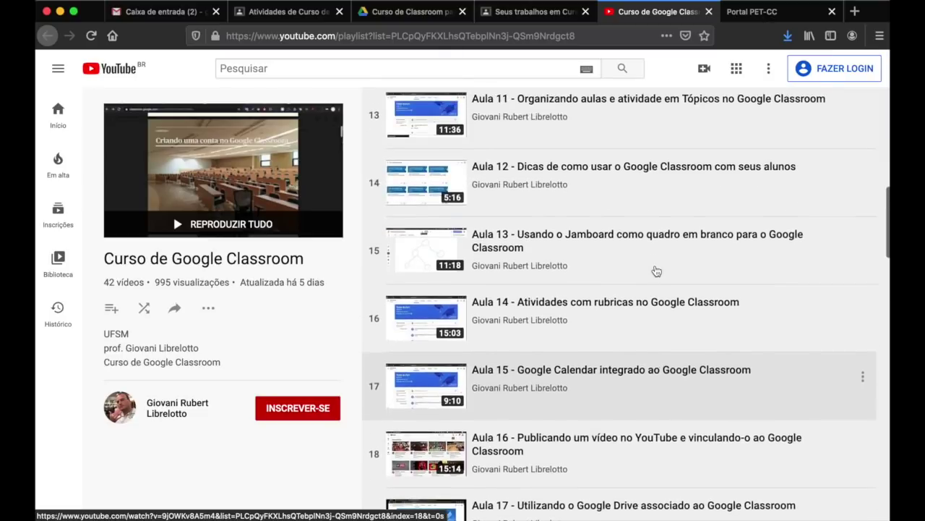
pyautogui.scroll(5, 715, 175)
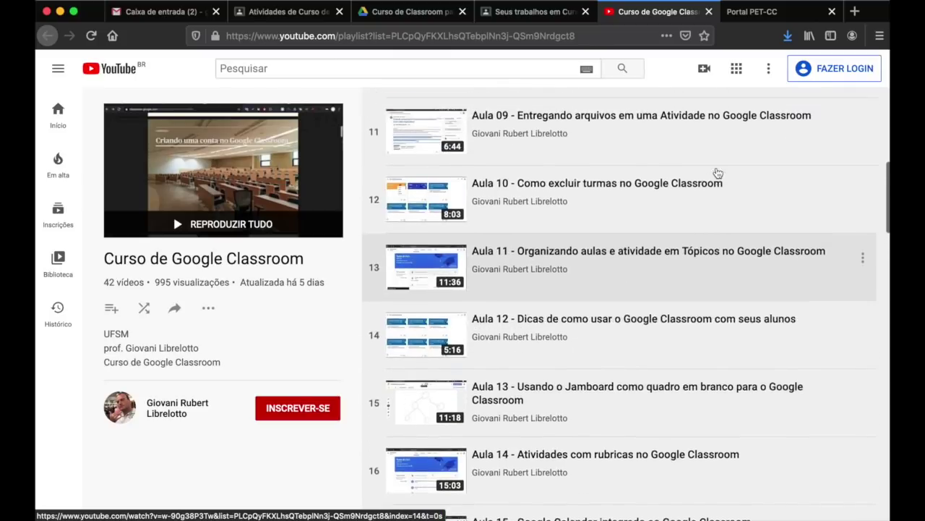
pyautogui.scroll(7, 717, 173)
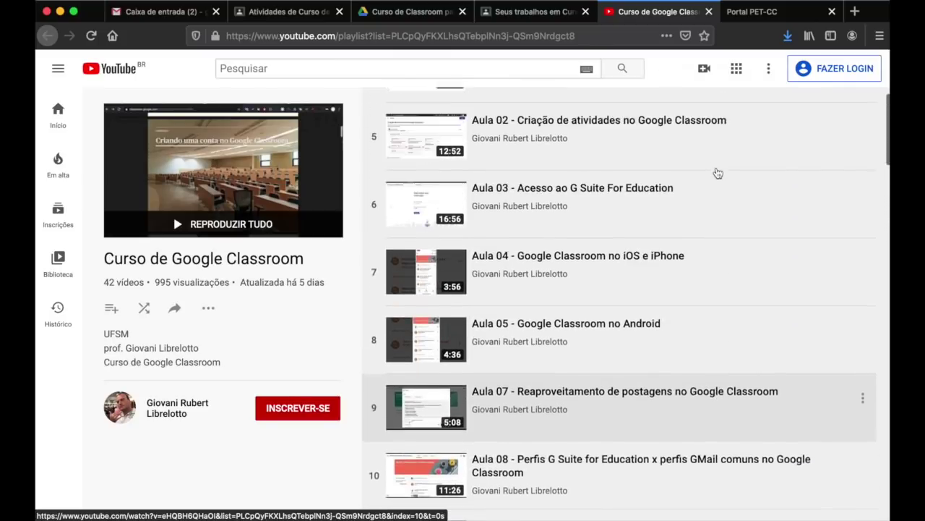
pyautogui.click(521, 14)
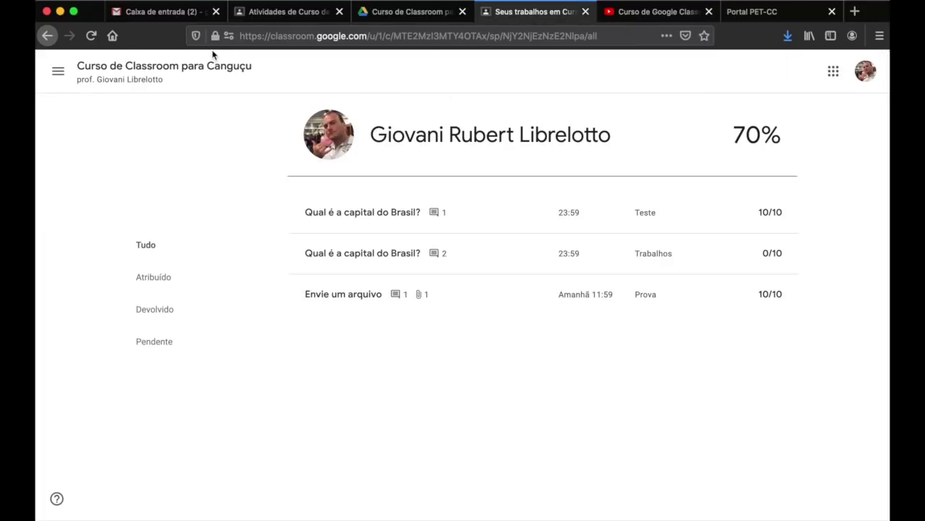
# - Read the 'Ementa do Curso de Google Classroom' post listing Módulos 1–4, then switch to Photo Booth
pyautogui.click(195, 66)
pyautogui.scroll(-15, 564, 269)
pyautogui.scroll(10, 565, 271)
pyautogui.scroll(3, 564, 272)
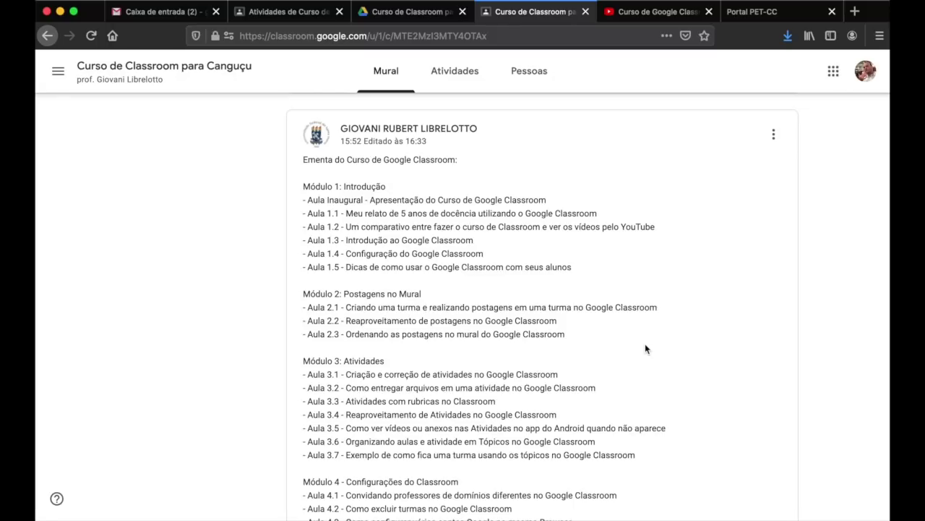
pyautogui.scroll(-5, 646, 349)
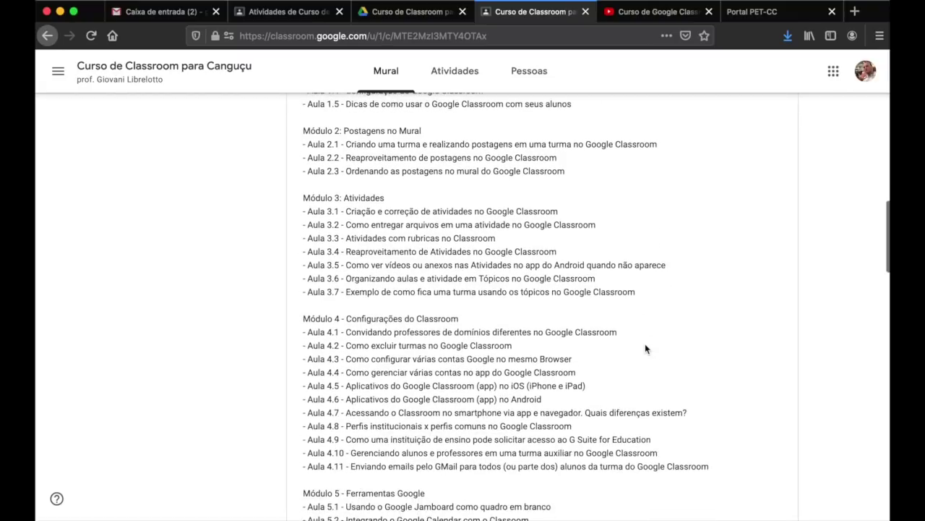
pyautogui.scroll(3, 645, 349)
pyautogui.scroll(2, 645, 348)
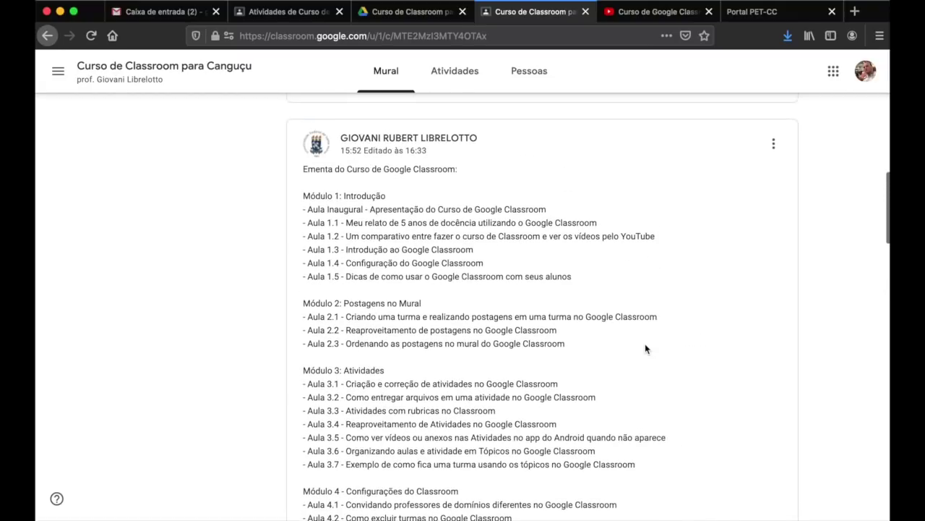
pyautogui.press('super+Tab')
pyautogui.press('super+Tab')
pyautogui.press('super+Tab')
pyautogui.press('super+Tab')
pyautogui.press('super+Tab')
pyautogui.press('super+Tab')
pyautogui.press('super+Tab')
pyautogui.press('super+Tab')
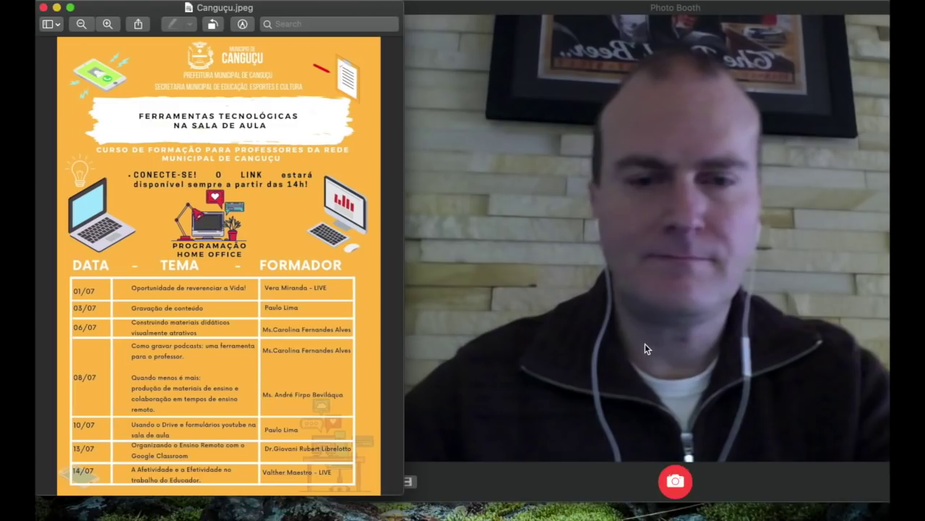